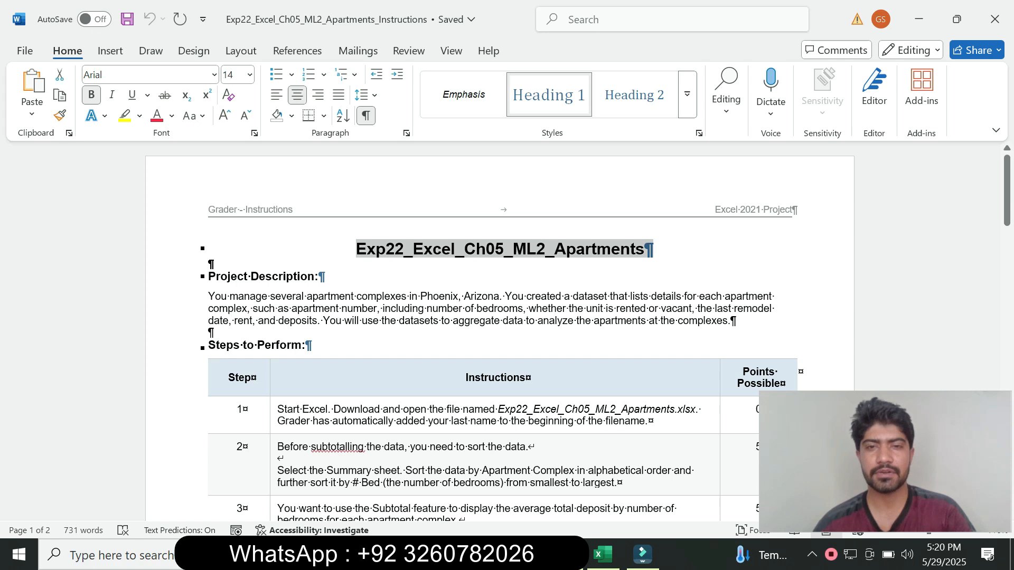
pyautogui.click(320, 276)
pyautogui.moveTo(1007, 191); pyautogui.dragTo(1007, 204)
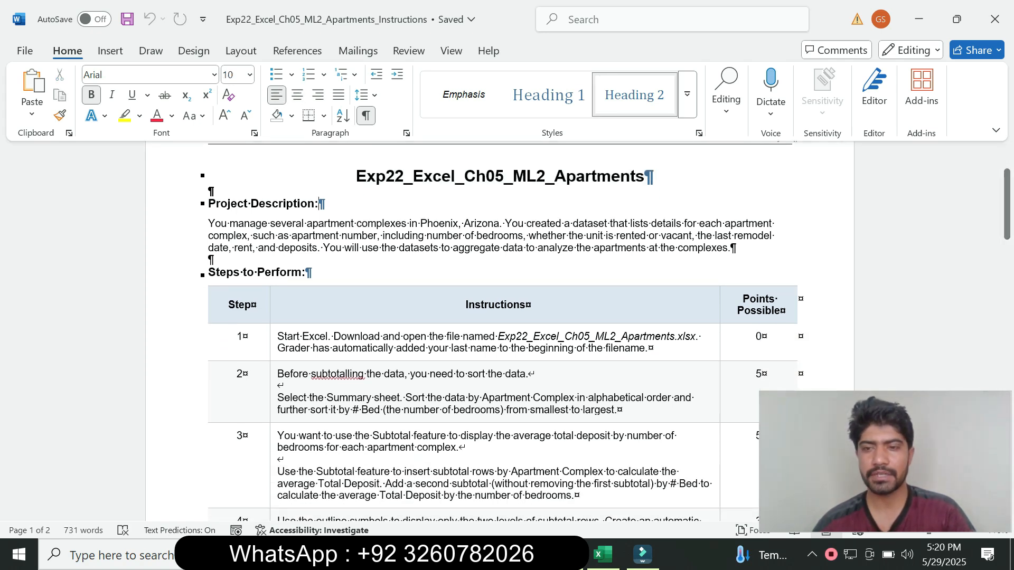
pyautogui.hotkey('alt', 'Tab')
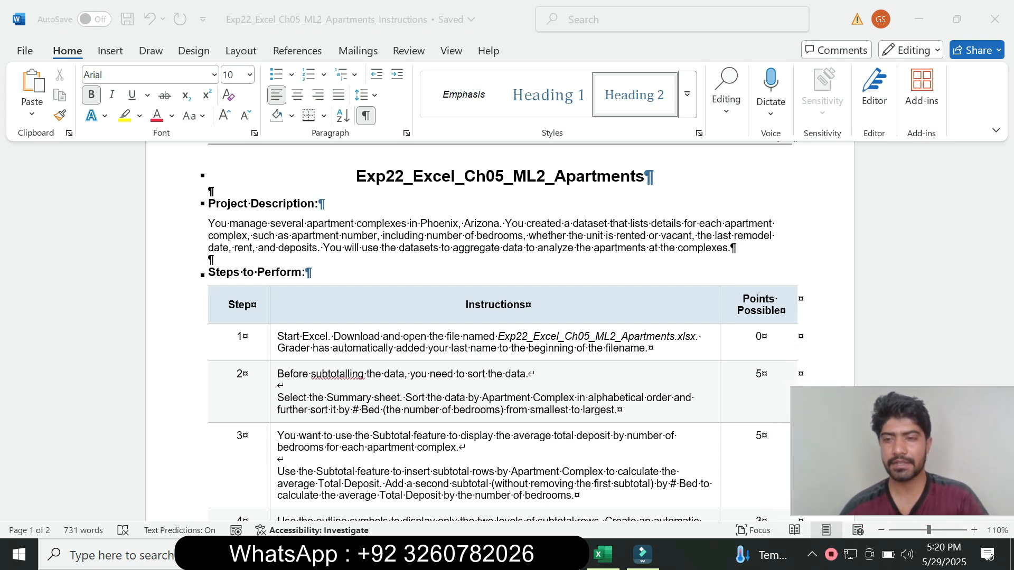
pyautogui.click(524, 554)
pyautogui.click(524, 555)
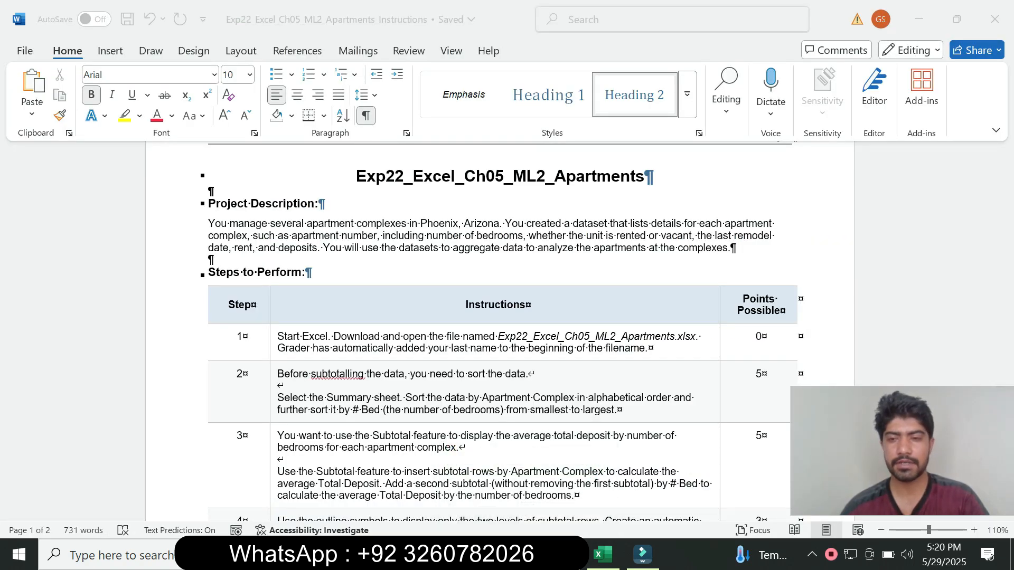
pyautogui.click(322, 203)
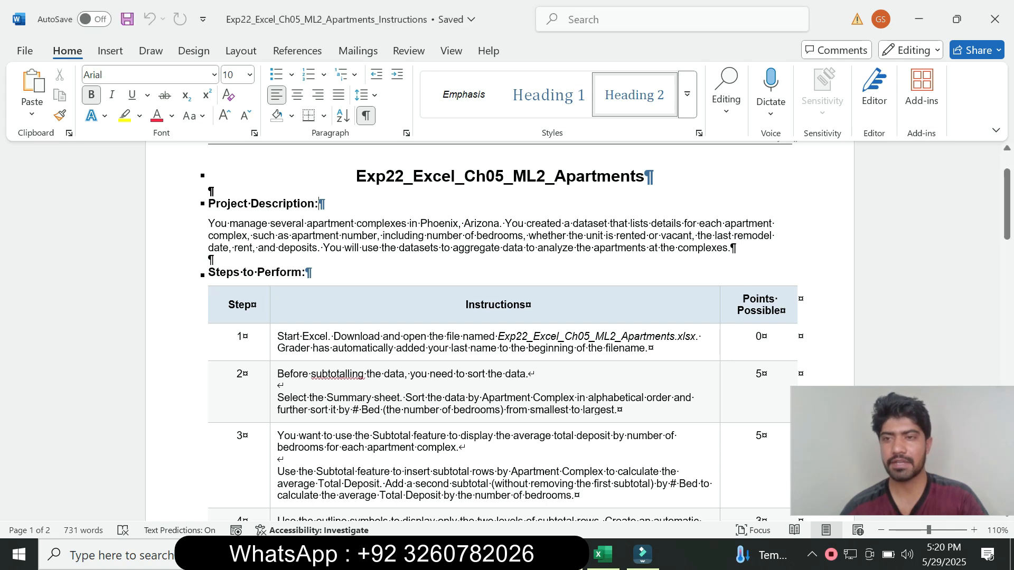
pyautogui.moveTo(1007, 199); pyautogui.dragTo(1006, 185)
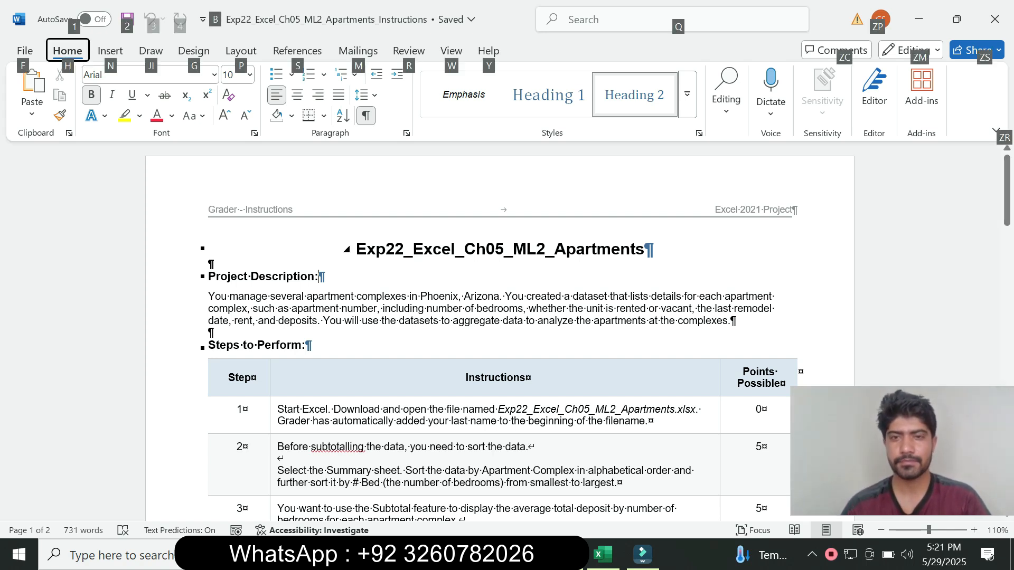
# Step: Switch to the browser to expand the course page's Completed Assignments list, and return to the Word instructions document
pyautogui.hotkey('alt', 'Tab')
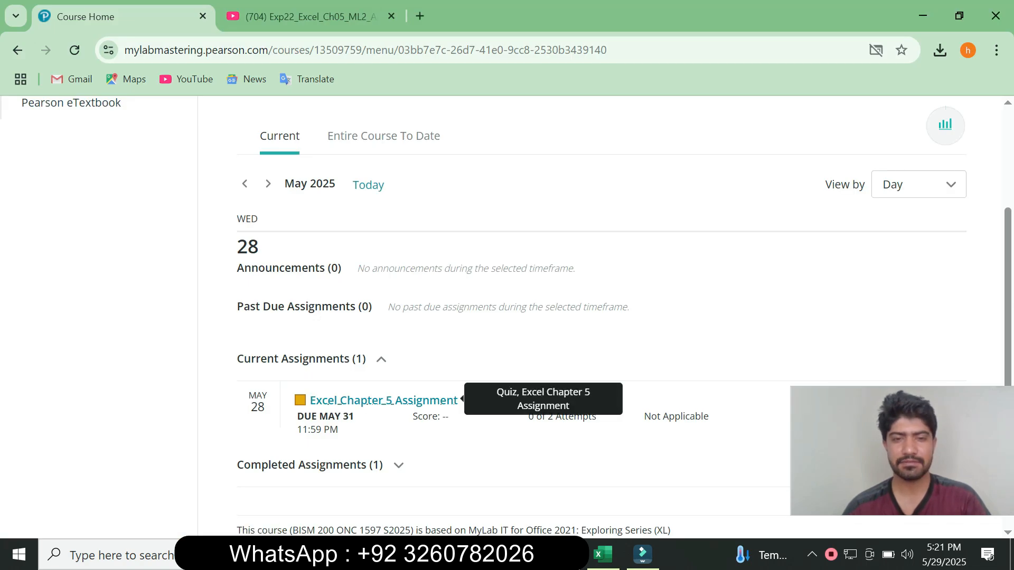
pyautogui.click(398, 465)
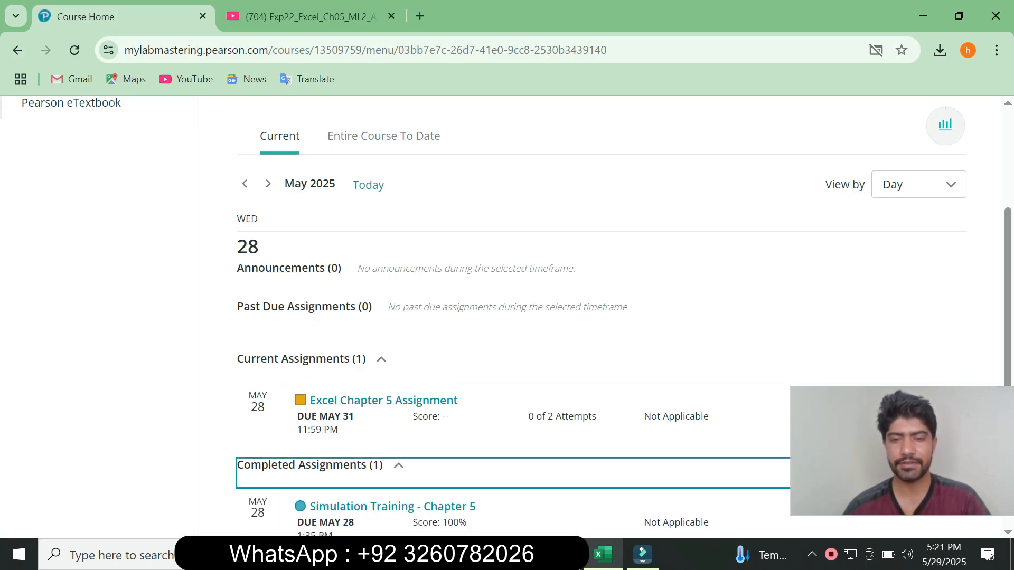
pyautogui.click(565, 554)
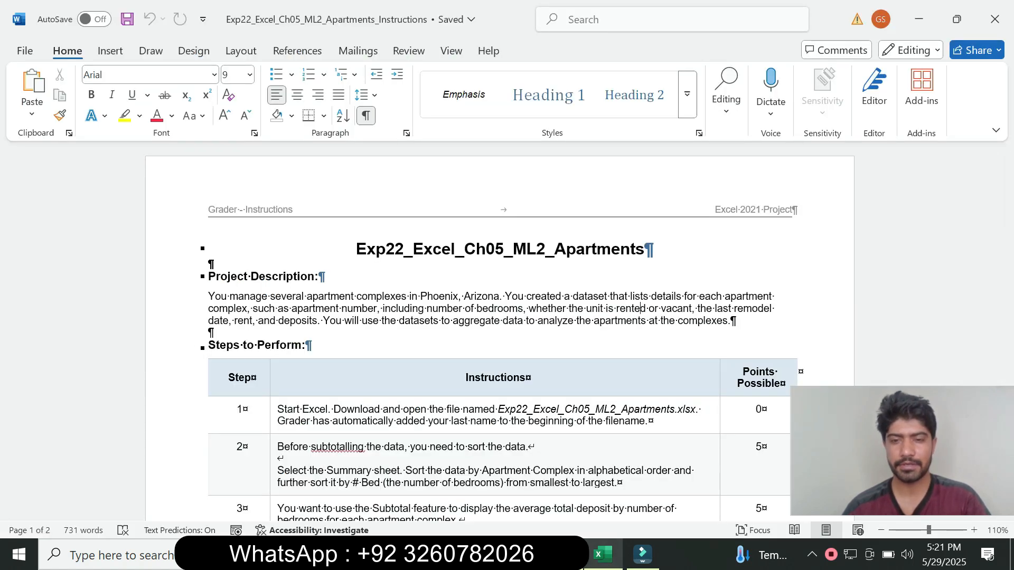
pyautogui.click(602, 554)
pyautogui.click(564, 555)
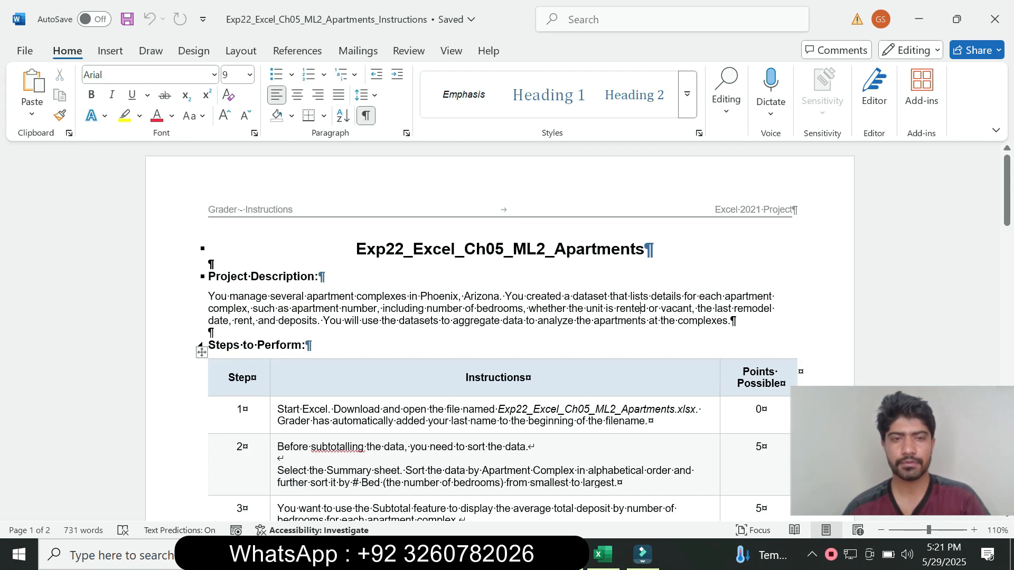
# Step: Highlight the step 1 instruction text in the table in yellow
pyautogui.moveTo(1007, 194); pyautogui.dragTo(1007, 215)
pyautogui.click(273, 303)
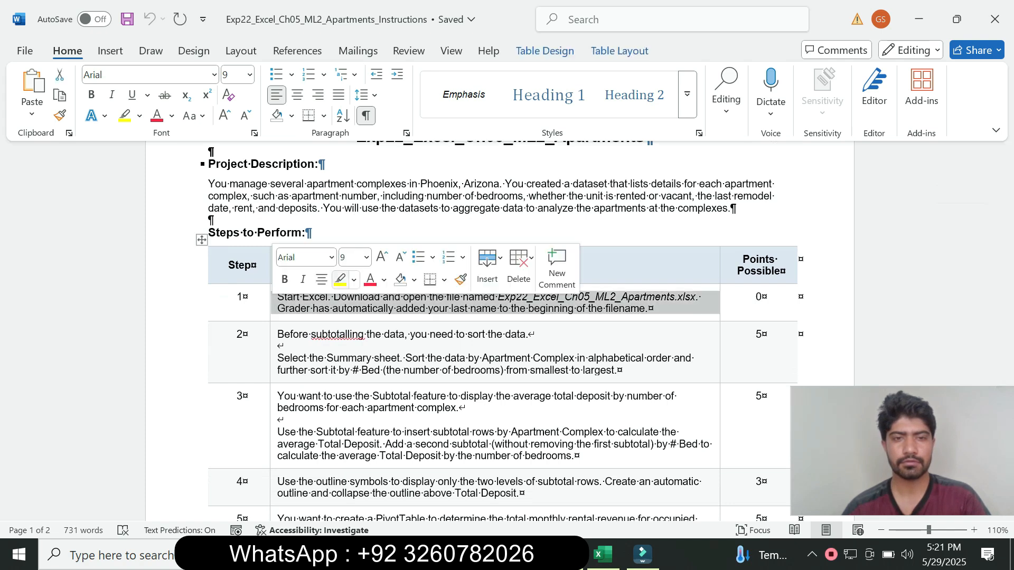
pyautogui.click(340, 280)
pyautogui.click(279, 346)
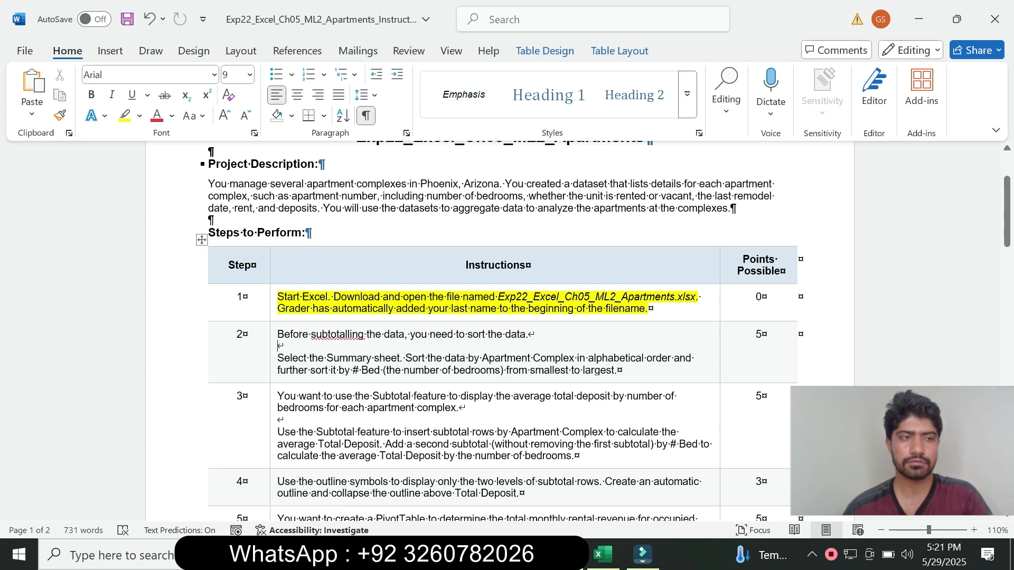
# Step: Look over the apartment data on the Excel workbook's Summary sheet and return to the Word instructions
pyautogui.click(603, 555)
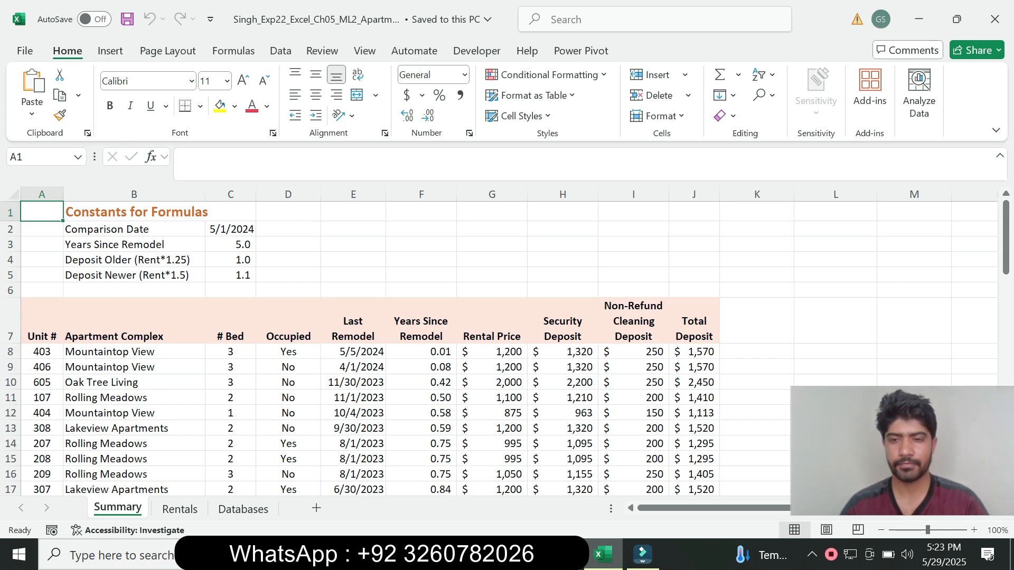
pyautogui.click(353, 413)
pyautogui.hotkey('alt', 'Tab')
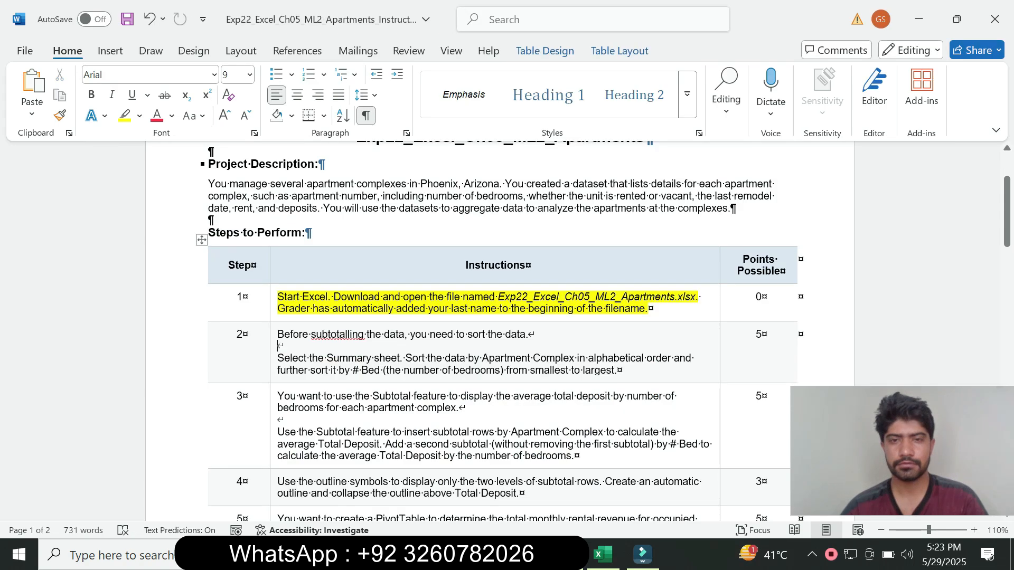
pyautogui.hotkey('alt', 'Tab')
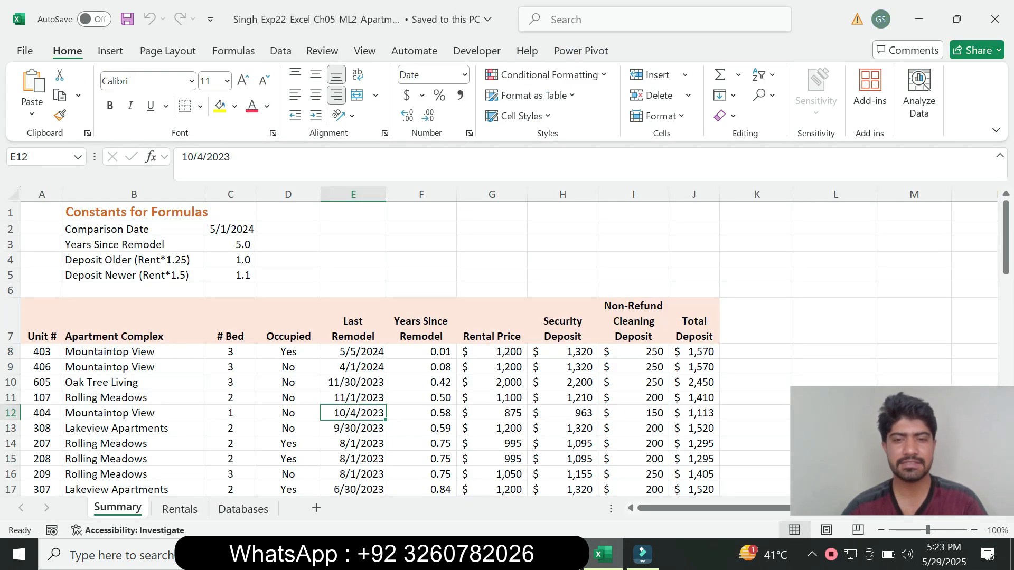
pyautogui.hotkey('alt', 'Tab')
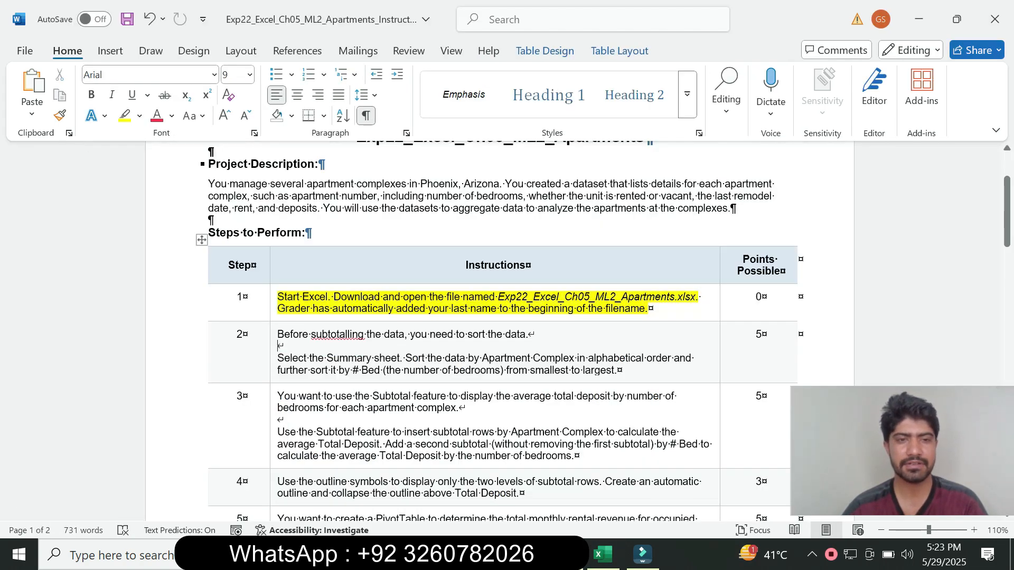
# Step: Remove the yellow highlight from the step 1 instruction text
pyautogui.tripleClick(327, 302)
pyautogui.click(353, 279)
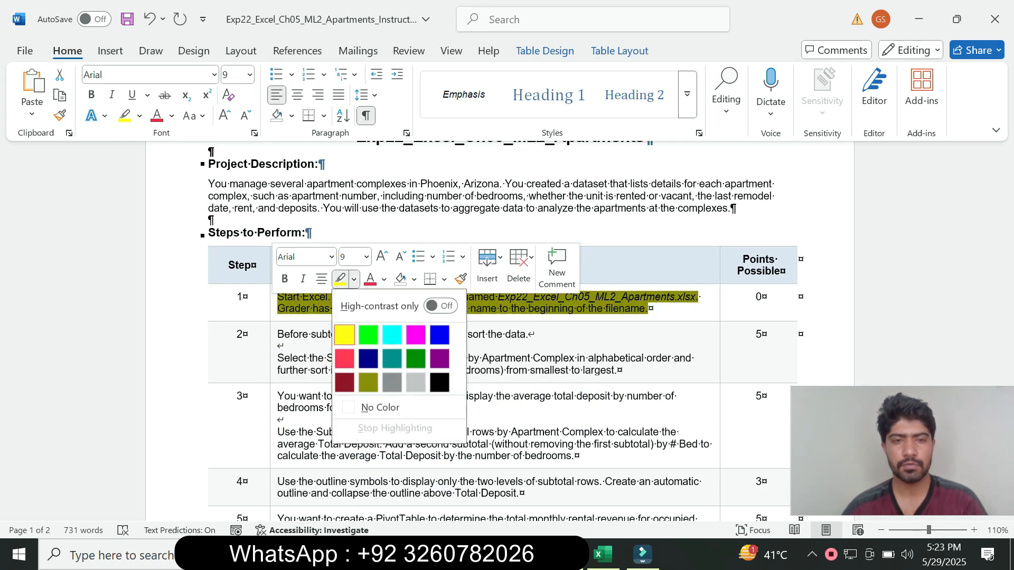
pyautogui.click(381, 407)
# Step: Set the step 2 instruction text to 14 pt and highlight it in turquoise
pyautogui.tripleClick(324, 338)
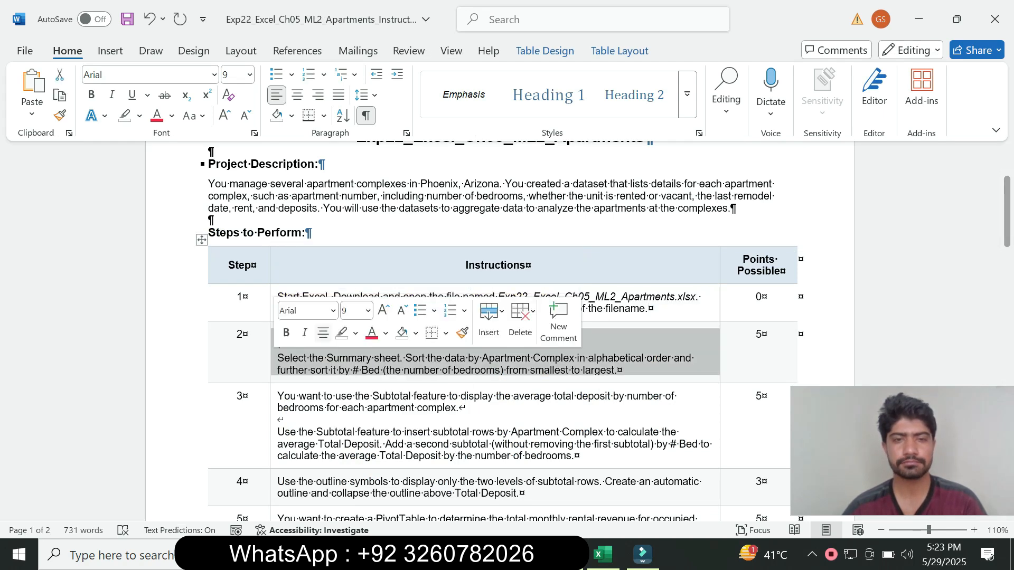
pyautogui.click(368, 310)
pyautogui.click(354, 107)
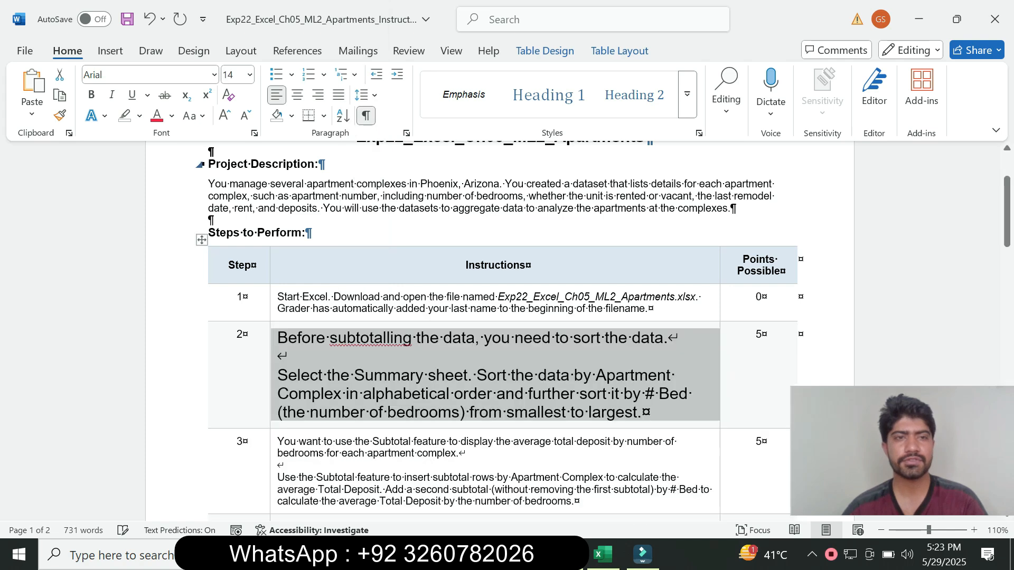
pyautogui.click(140, 116)
pyautogui.click(174, 171)
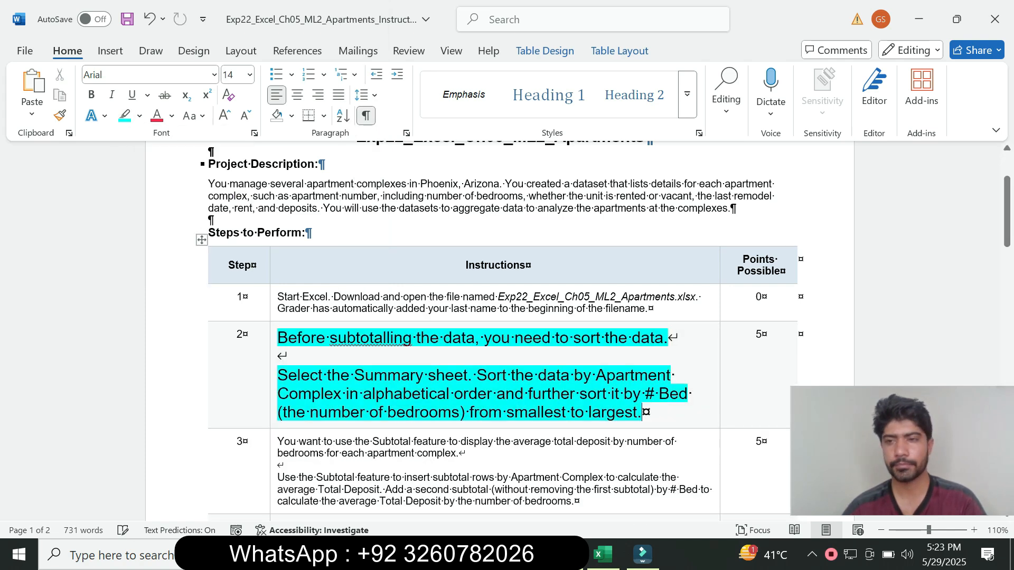
# Step: Read the step 2 instructions on selecting the Summary sheet and sorting the data, checking the sheet in the Excel workbook
pyautogui.moveTo(1006, 211); pyautogui.dragTo(1006, 223)
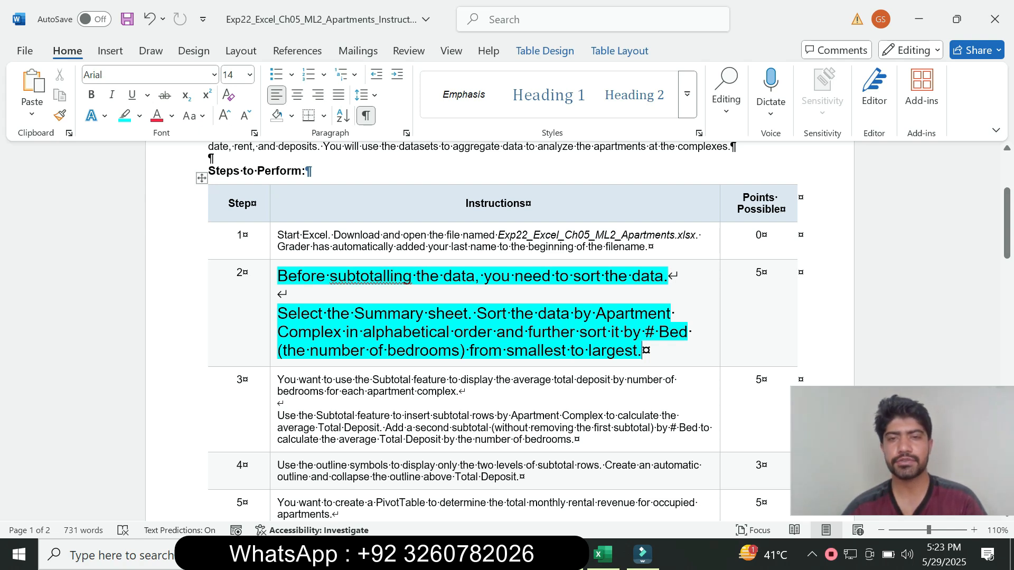
pyautogui.moveTo(277, 313); pyautogui.dragTo(468, 314)
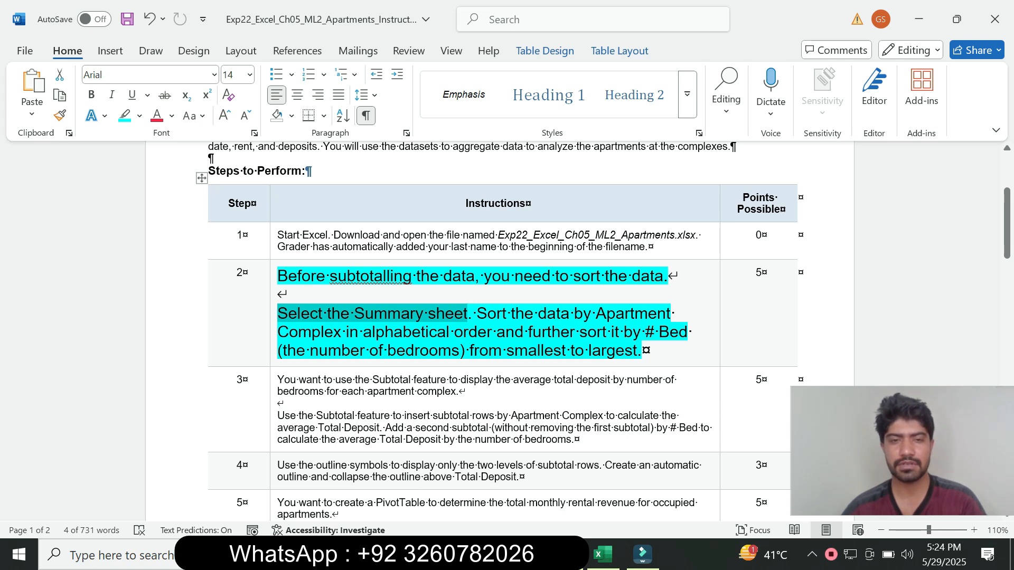
pyautogui.click(364, 313)
pyautogui.moveTo(328, 313); pyautogui.dragTo(426, 313)
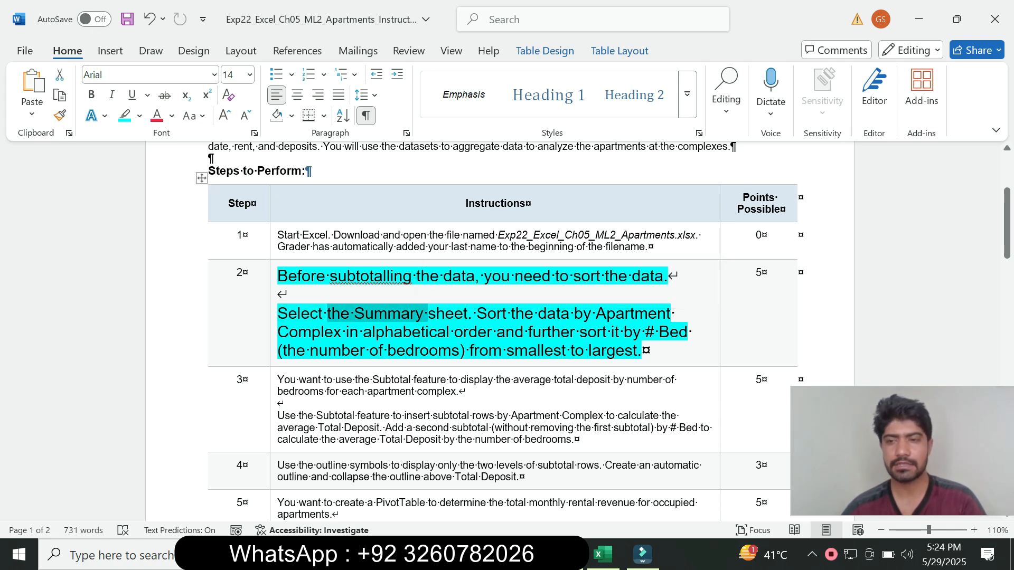
pyautogui.click(602, 554)
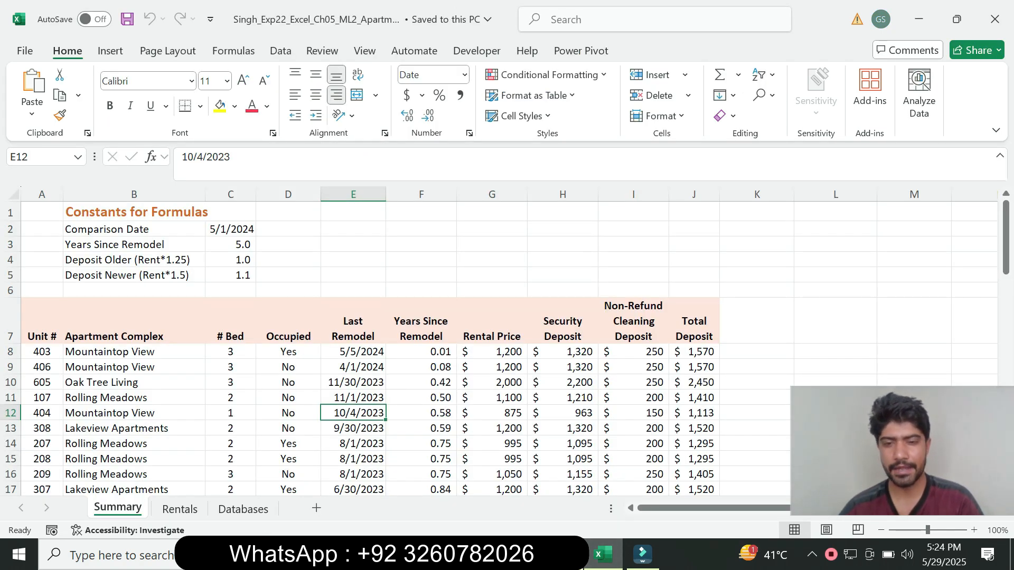
pyautogui.hotkey('alt', 'Tab')
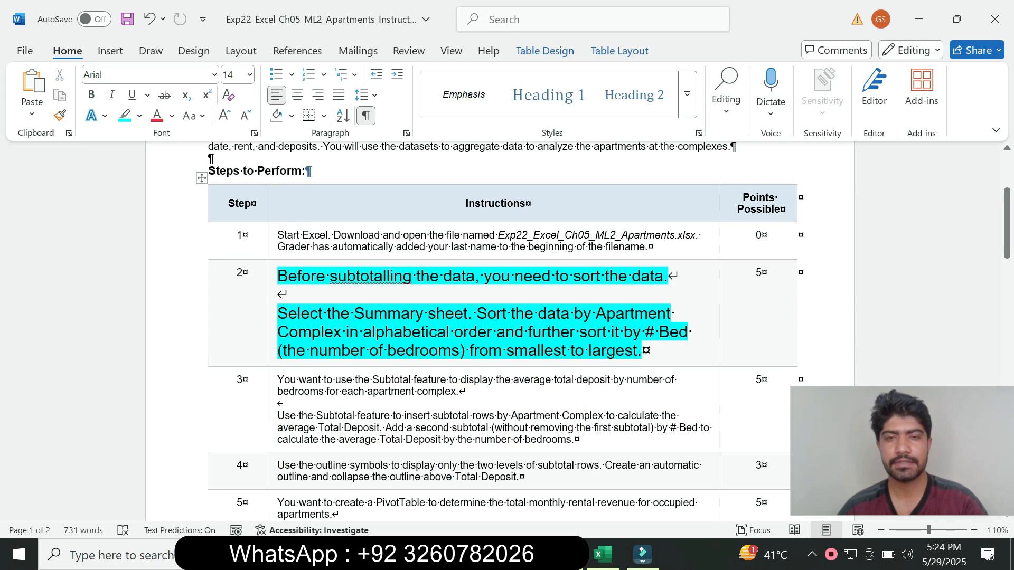
pyautogui.moveTo(477, 313); pyautogui.dragTo(674, 313)
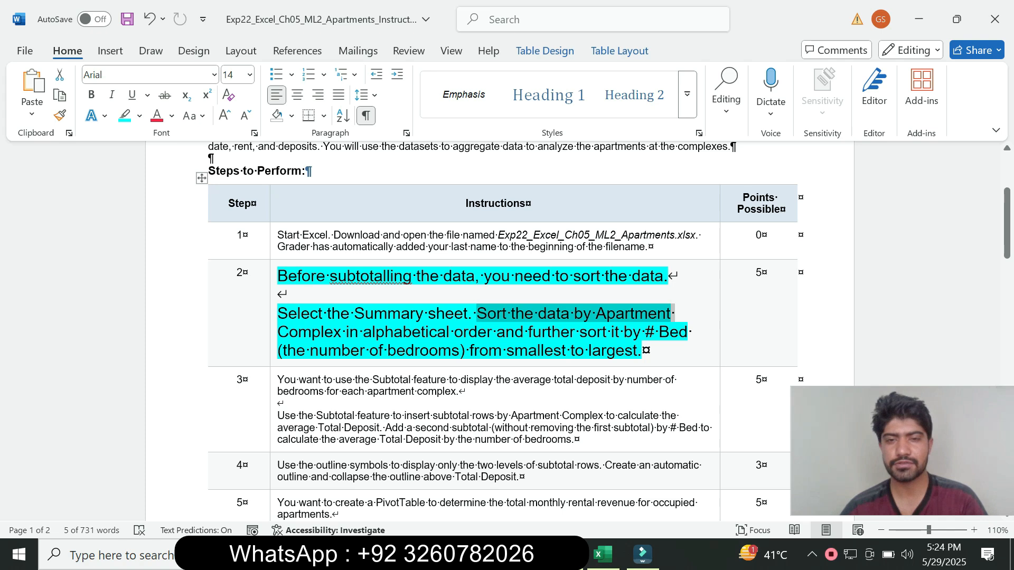
# Step: Switch to the Excel workbook and set up a custom sort of the Summary data by Apartment Complex, A to Z
pyautogui.click(602, 554)
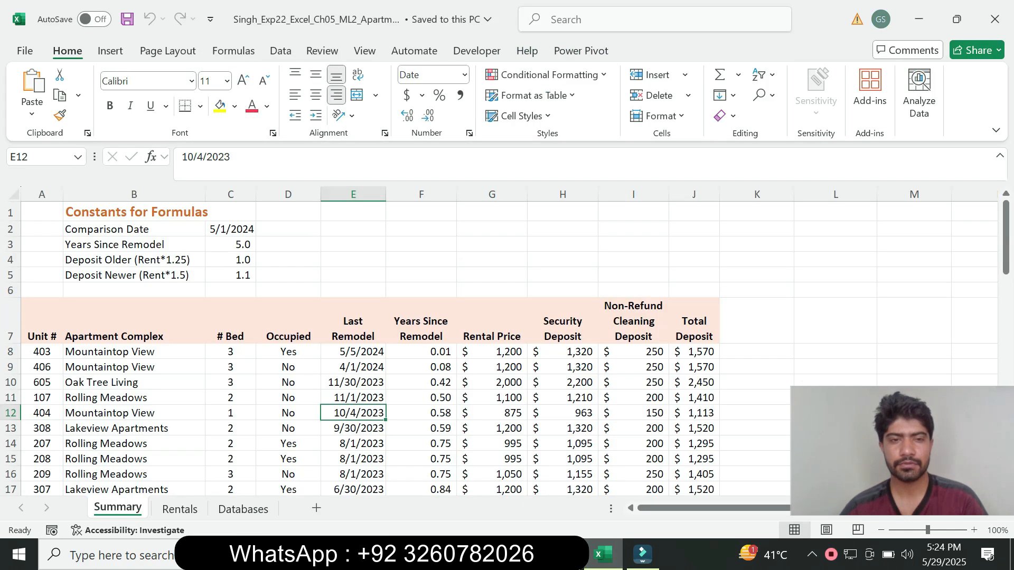
pyautogui.click(280, 52)
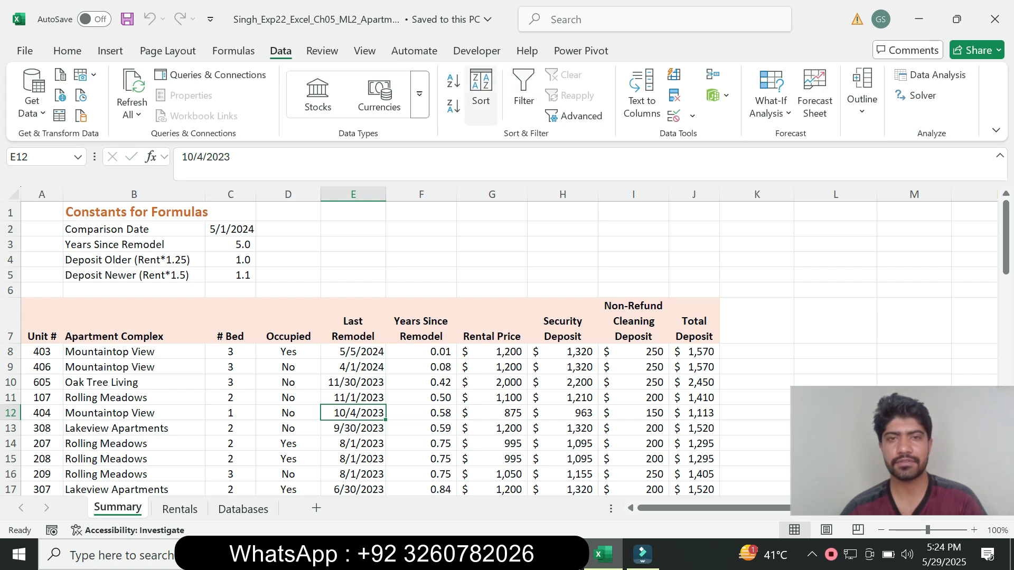
pyautogui.click(480, 92)
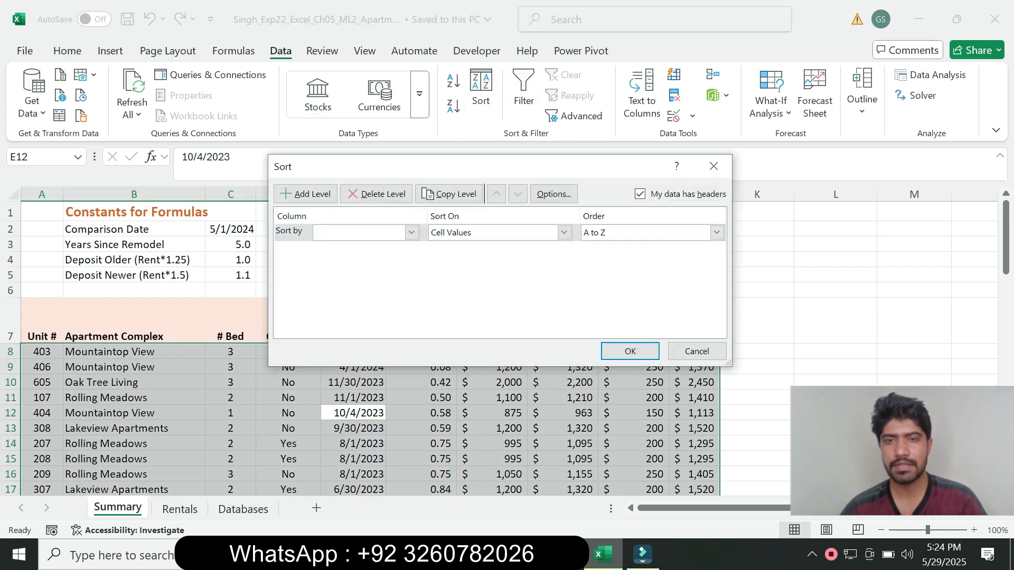
pyautogui.hotkey('alt', 'Tab')
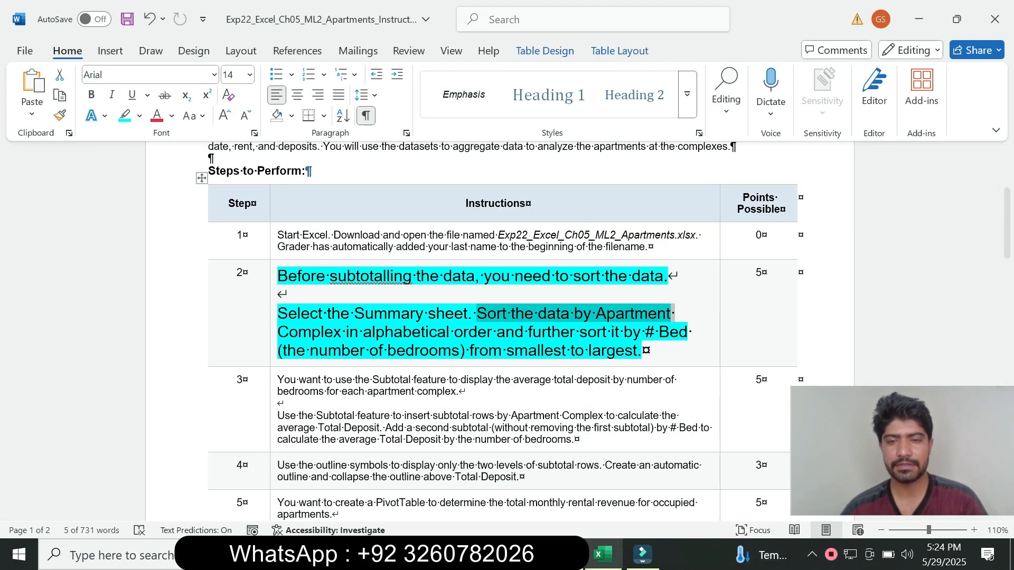
pyautogui.click(602, 555)
pyautogui.click(411, 232)
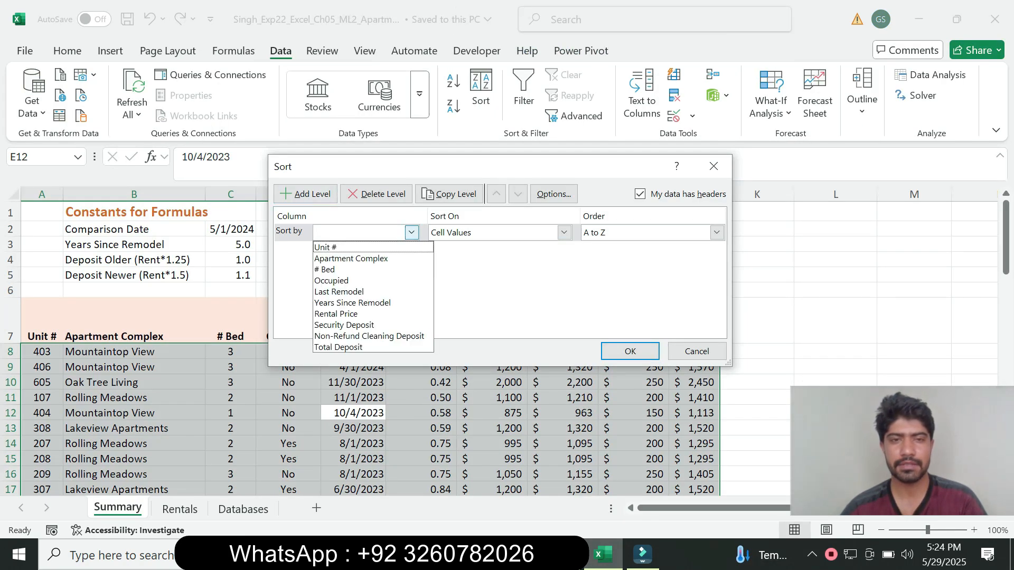
pyautogui.press('Return')
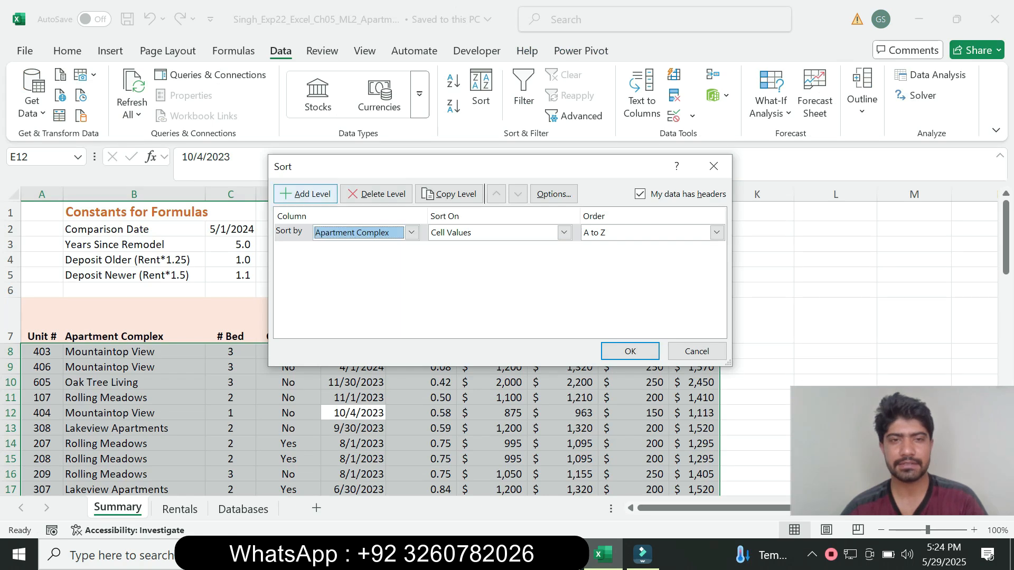
# Step: Add a second sort level by # Bed, Smallest to Largest, checking it against the Word instructions, and apply the sort to the Summary data
pyautogui.click(305, 193)
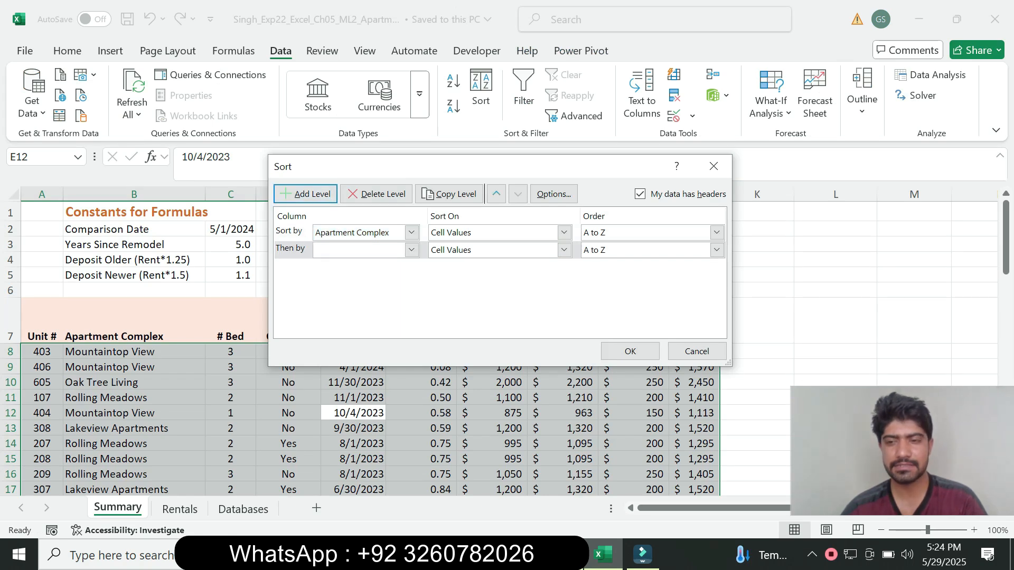
pyautogui.hotkey('alt', 'Tab')
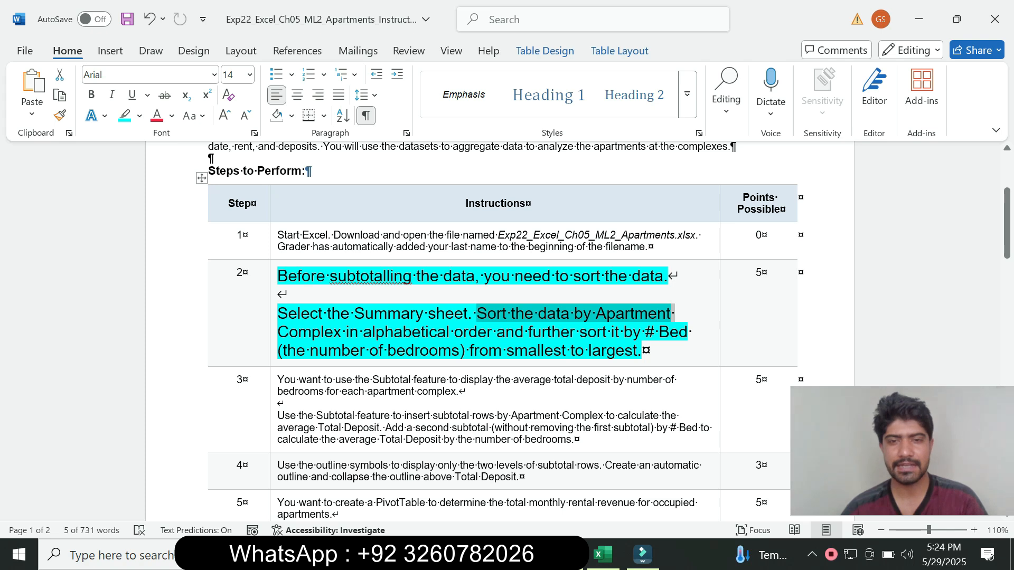
pyautogui.moveTo(625, 333); pyautogui.dragTo(641, 351)
pyautogui.click(603, 555)
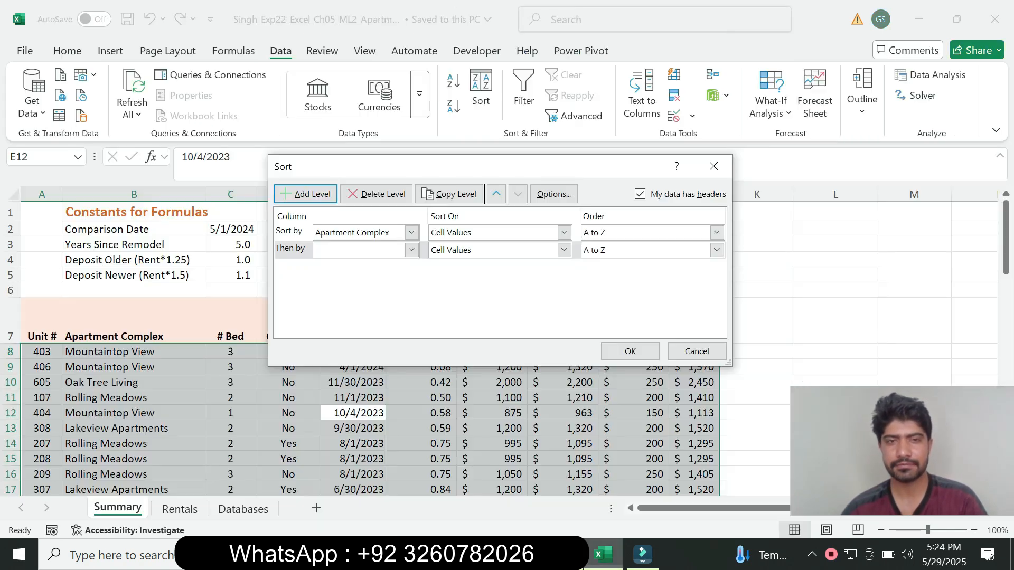
pyautogui.click(412, 250)
pyautogui.press('Down')
pyautogui.press('Down')
pyautogui.press('Down')
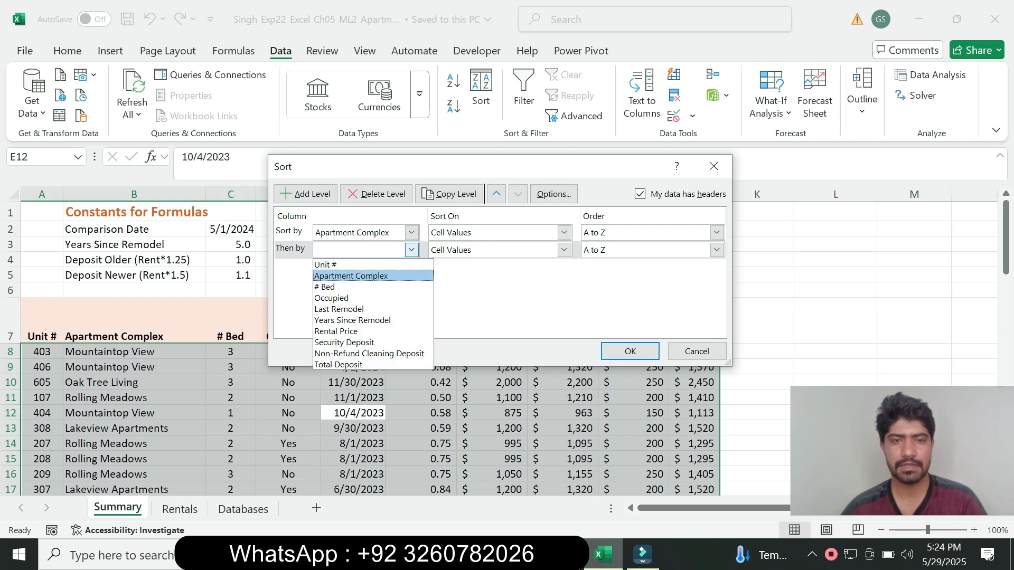
pyautogui.press('Return')
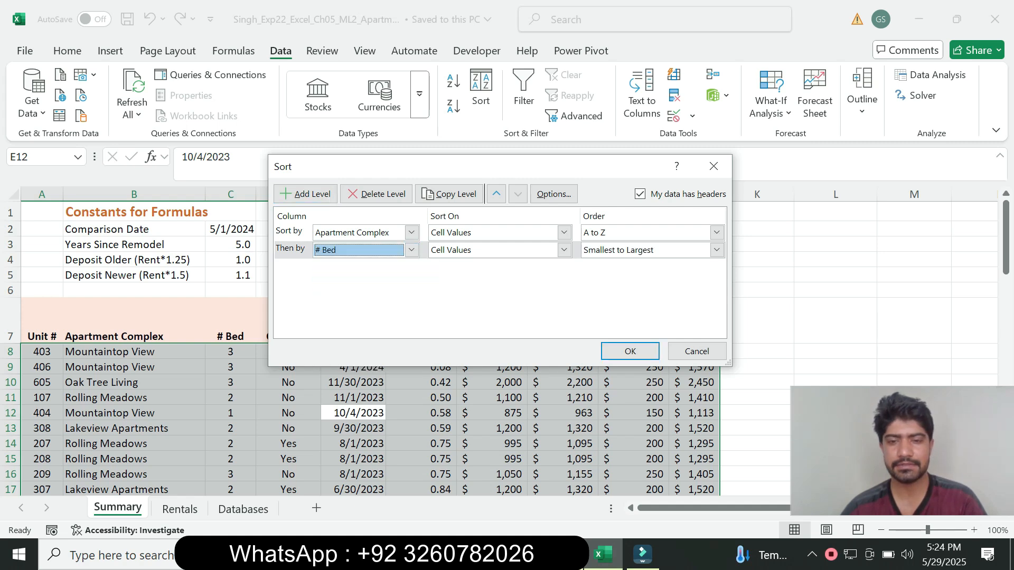
pyautogui.hotkey('alt', 'Tab')
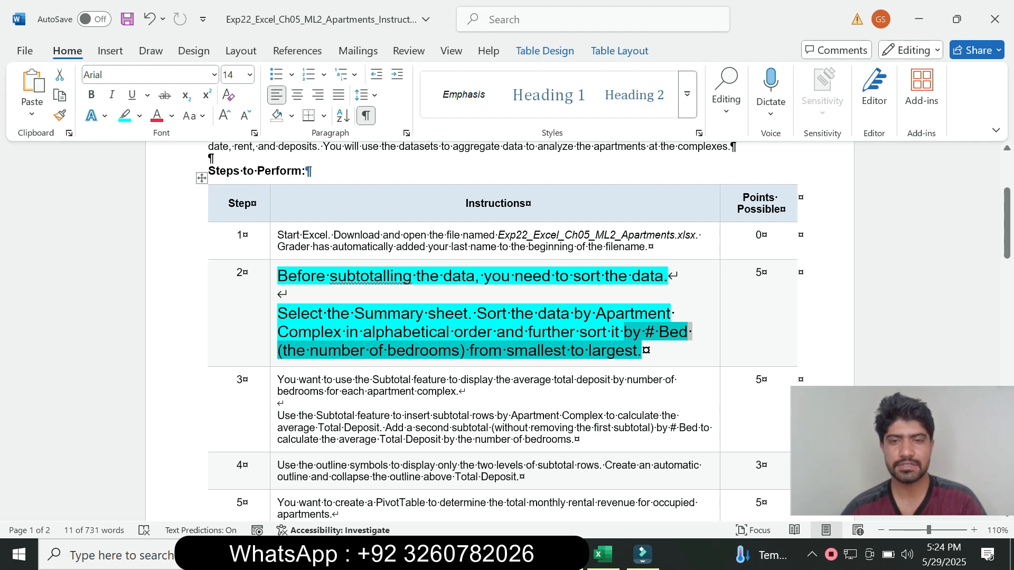
pyautogui.hotkey('alt', 'Tab')
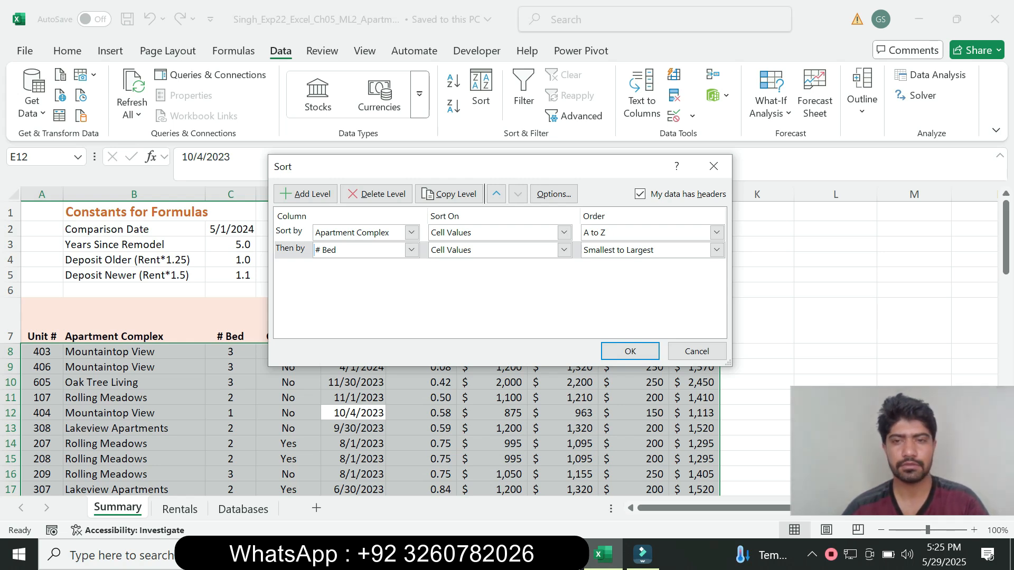
pyautogui.press('Return')
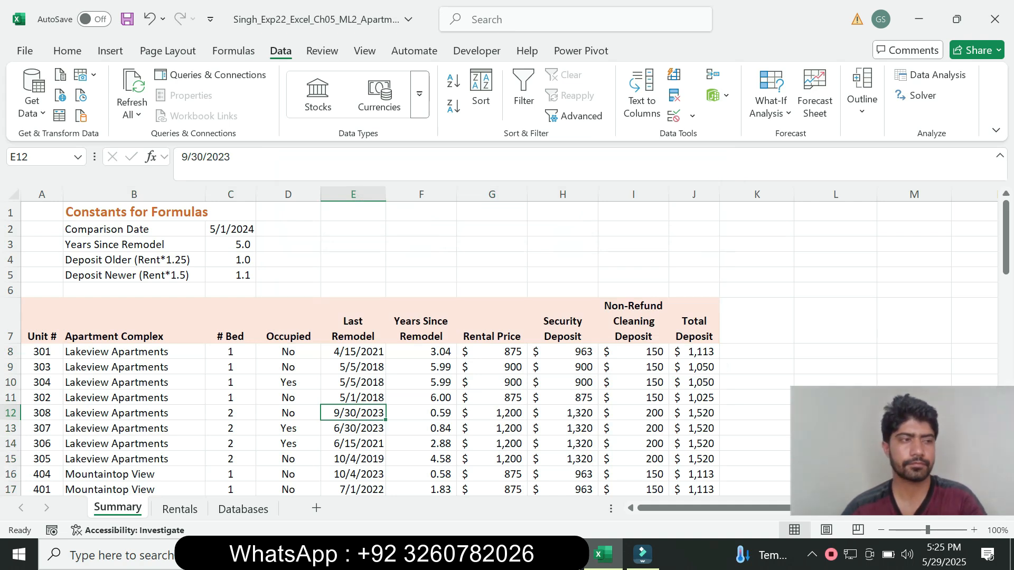
# Step: Switch to the Word instructions, reset the step 2 text to 9 pt and remove its highlight
pyautogui.hotkey('alt', 'Tab')
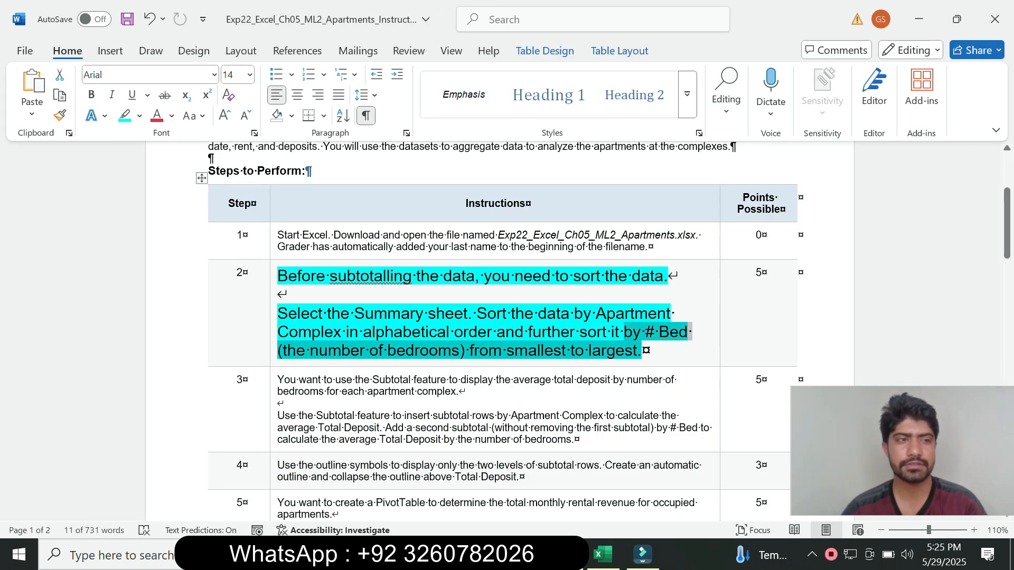
pyautogui.click(274, 338)
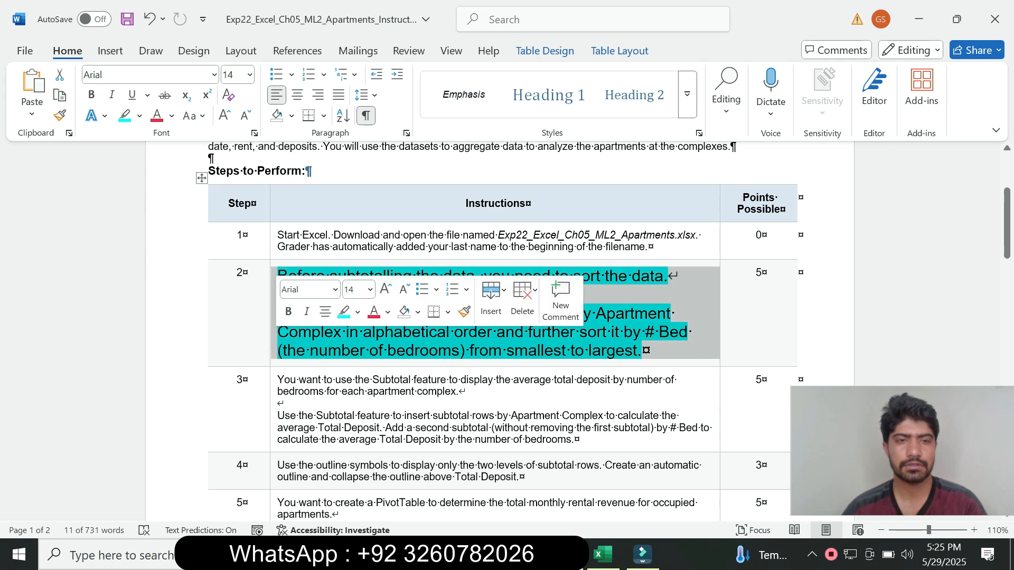
pyautogui.click(370, 289)
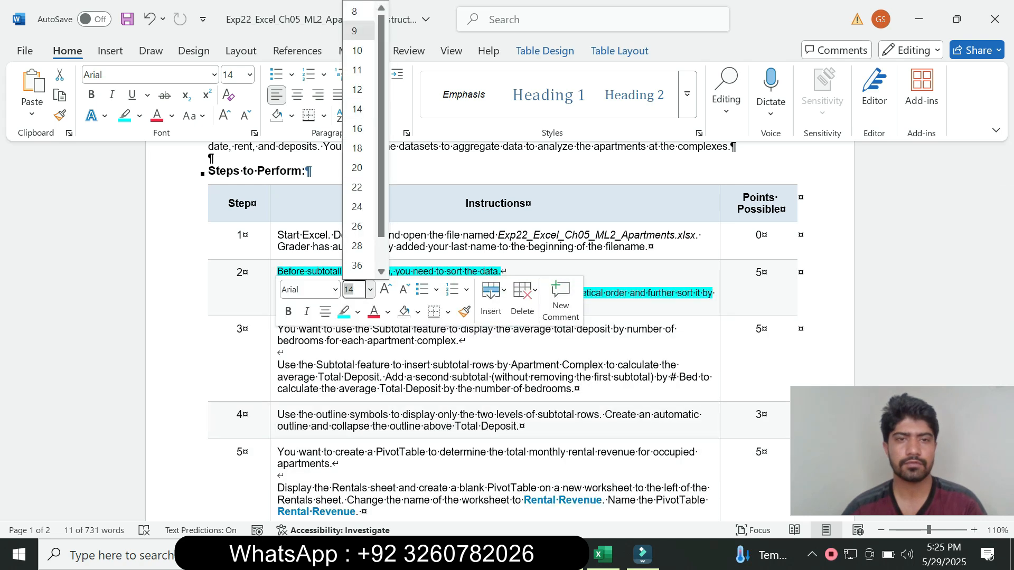
pyautogui.click(354, 31)
pyautogui.click(139, 115)
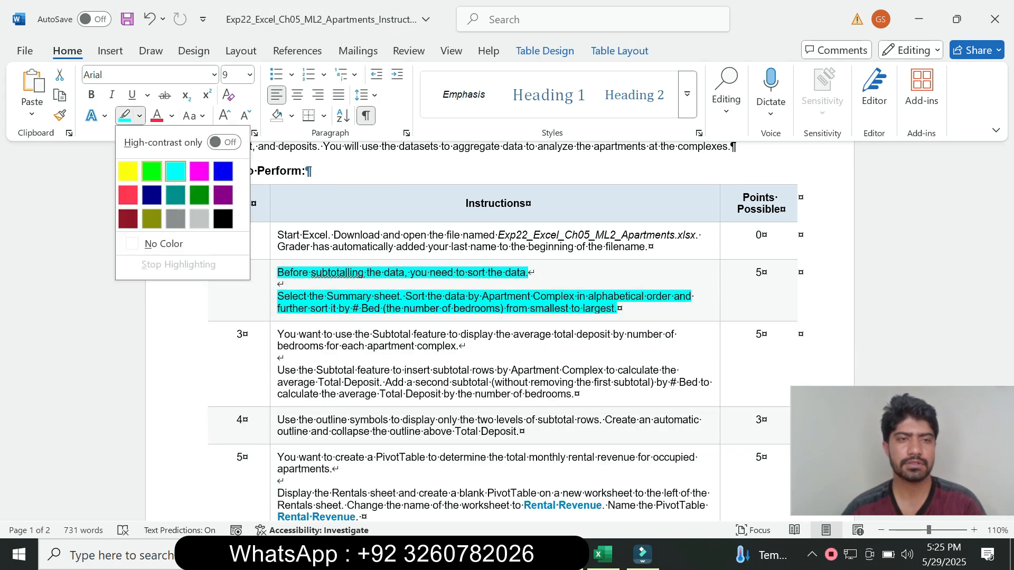
pyautogui.click(161, 242)
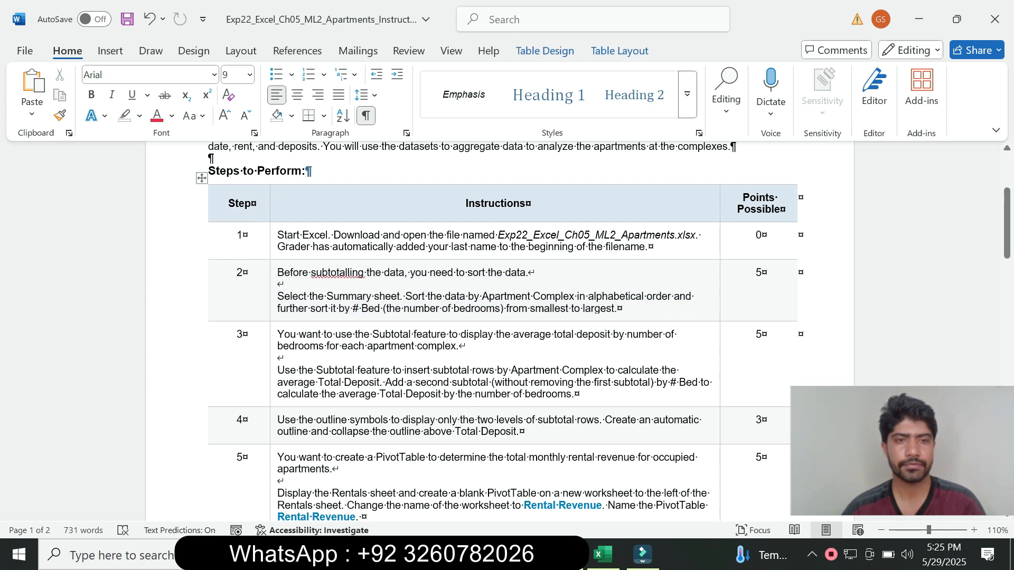
# Step: Set the step 3 instruction text to 12 pt and highlight it in turquoise
pyautogui.click(273, 364)
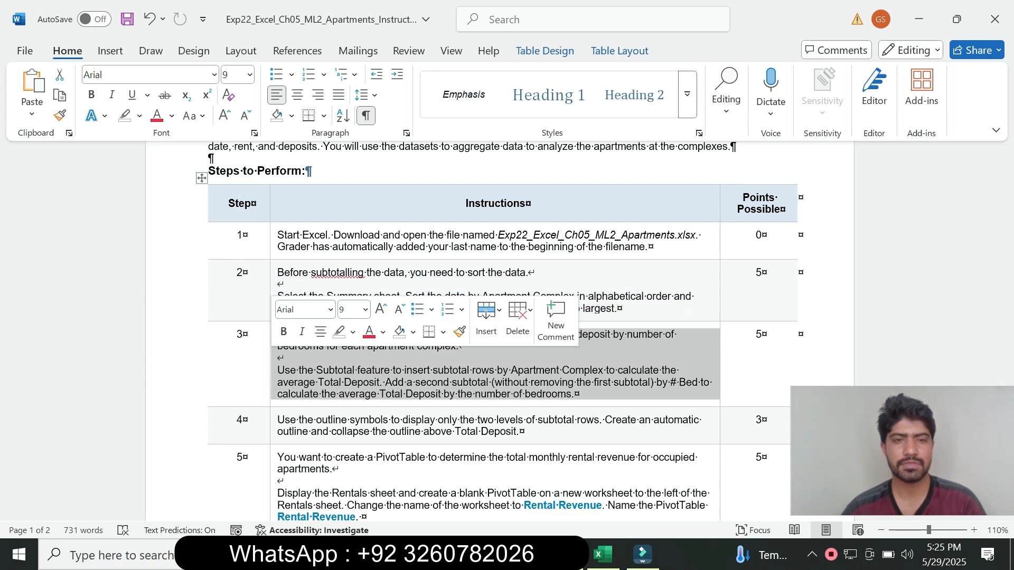
pyautogui.click(364, 309)
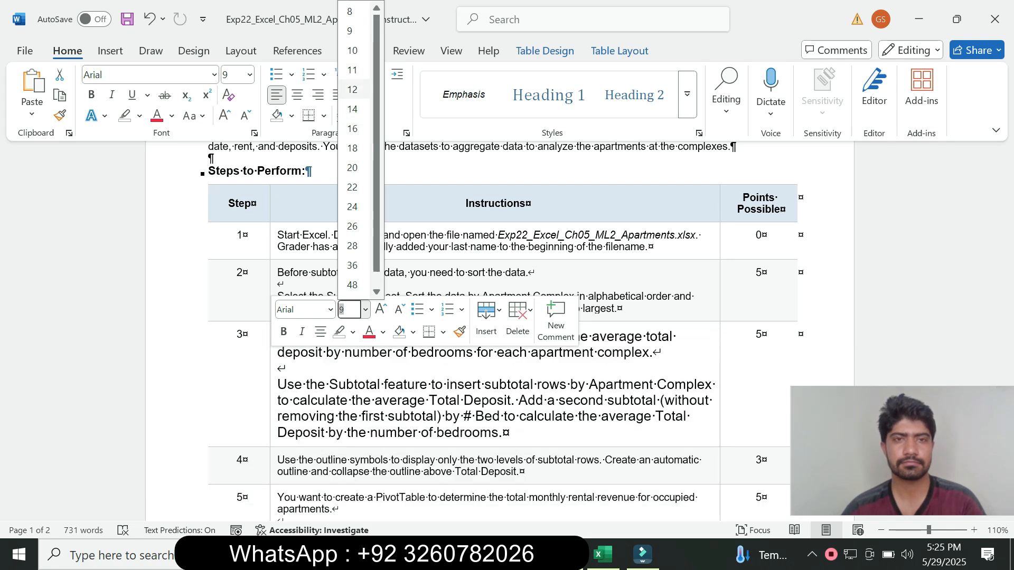
pyautogui.click(352, 90)
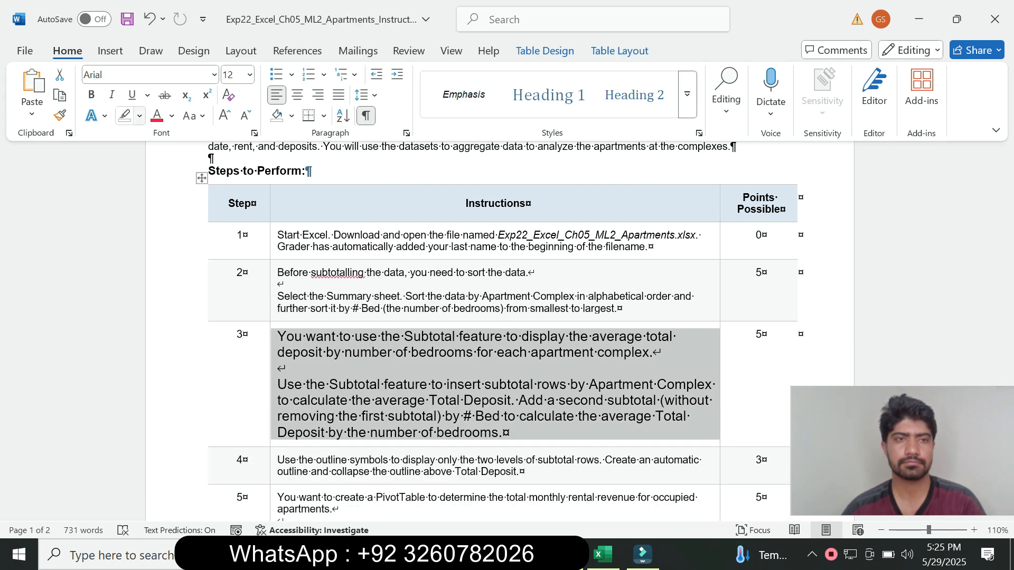
pyautogui.click(140, 116)
pyautogui.click(175, 171)
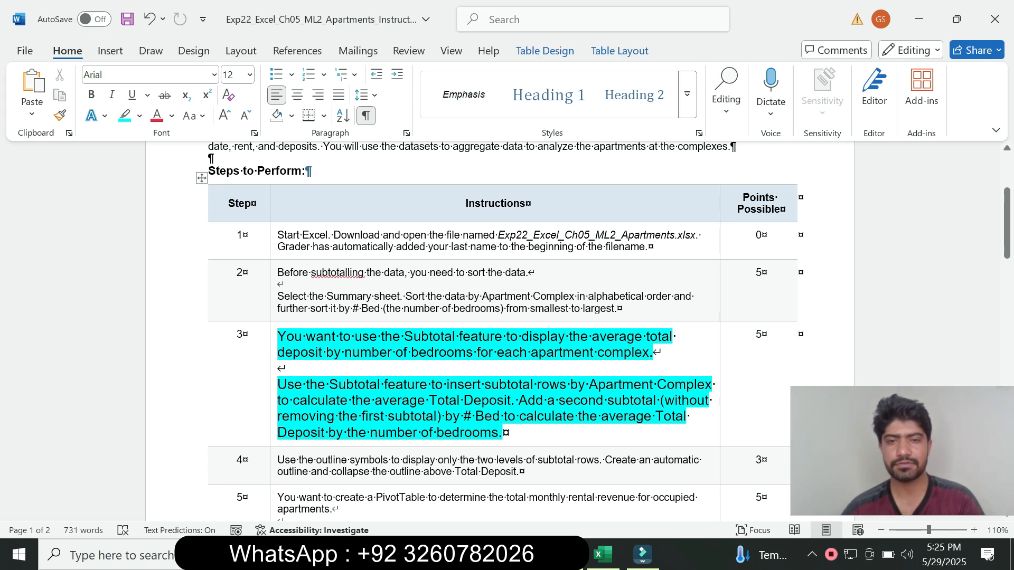
# Step: Read the step 3 instructions on inserting subtotal rows by Apartment Complex to calculate the average Total Deposit
pyautogui.moveTo(277, 384); pyautogui.dragTo(498, 433)
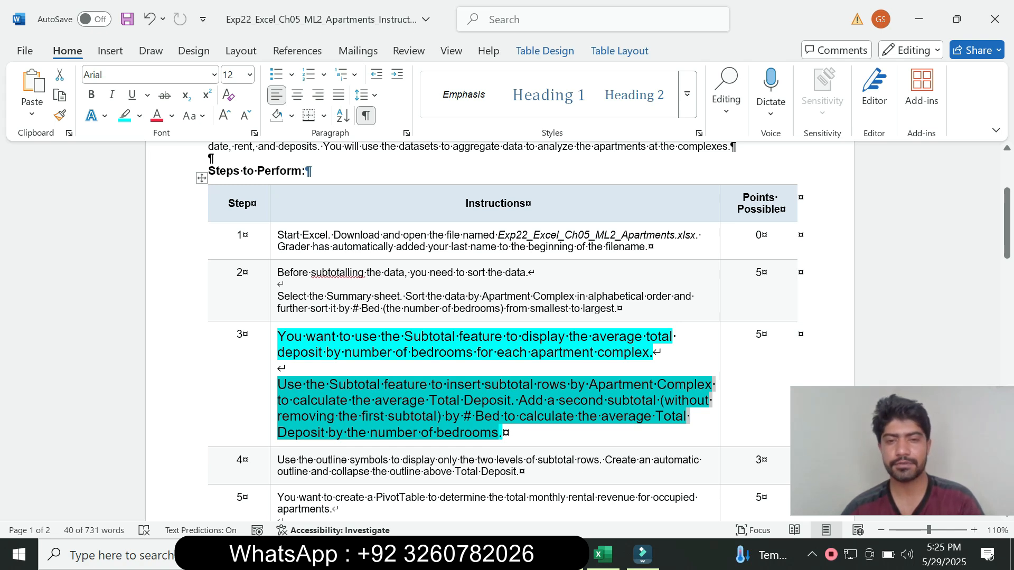
pyautogui.click(498, 433)
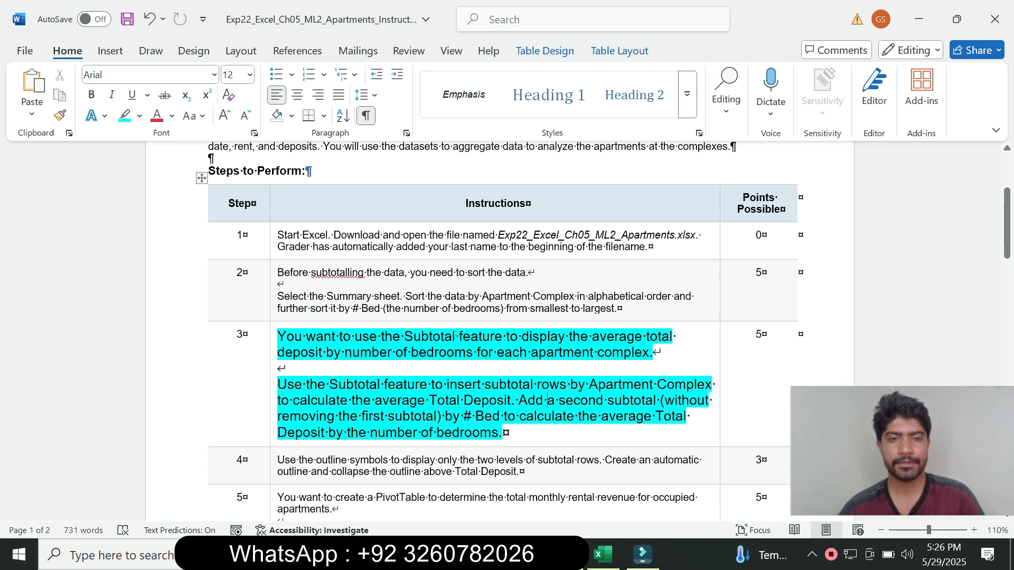
pyautogui.moveTo(292, 400); pyautogui.dragTo(463, 399)
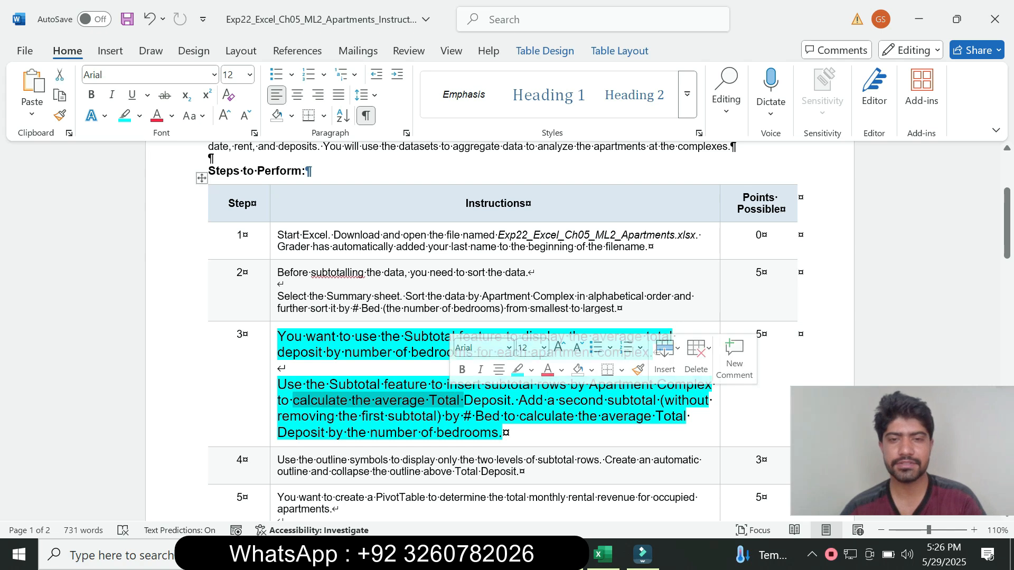
# Step: Switch to the Excel workbook and insert subtotals at each change in Apartment Complex, using the Average function on Total Deposit
pyautogui.click(602, 554)
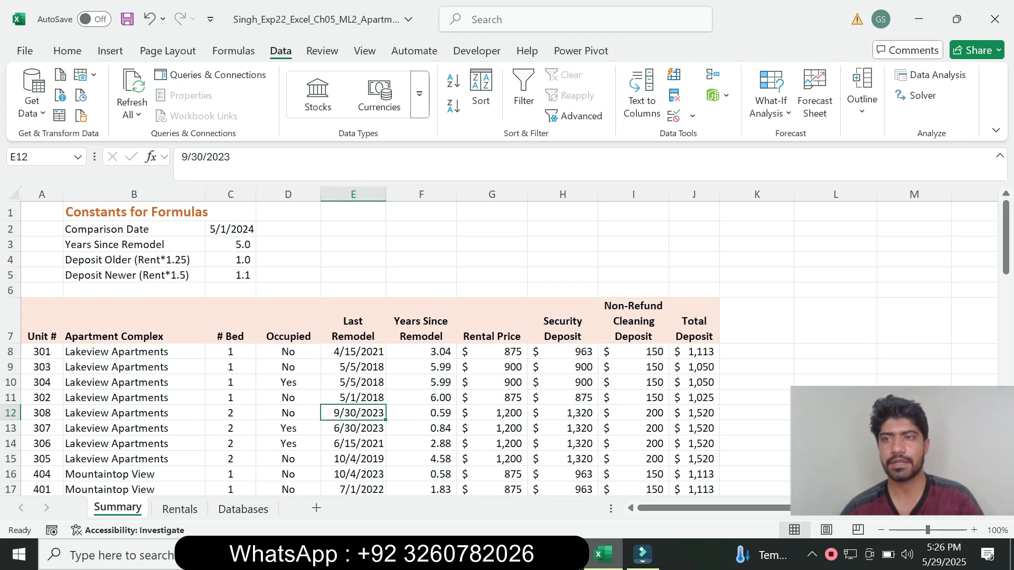
pyautogui.click(861, 100)
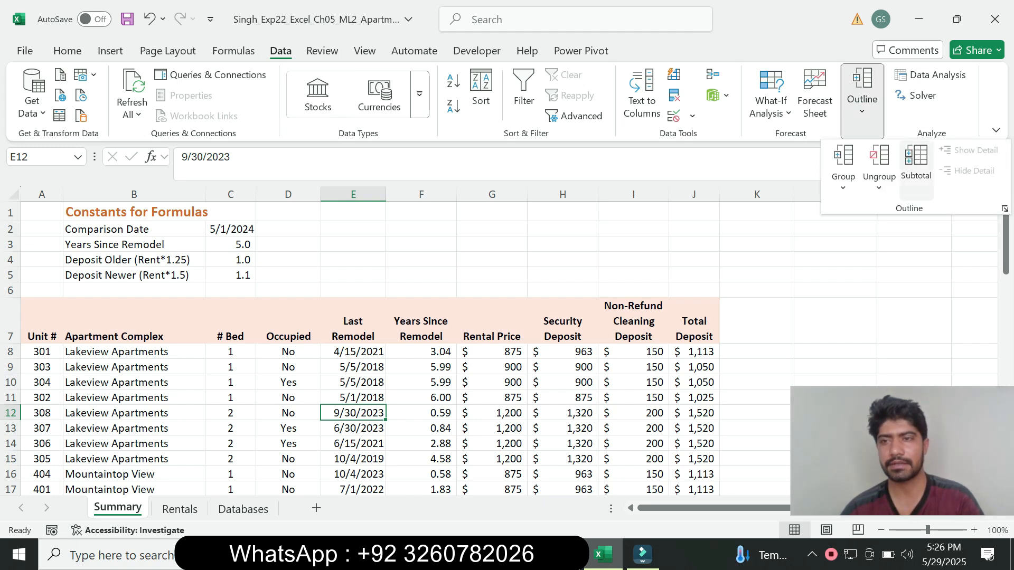
pyautogui.click(919, 161)
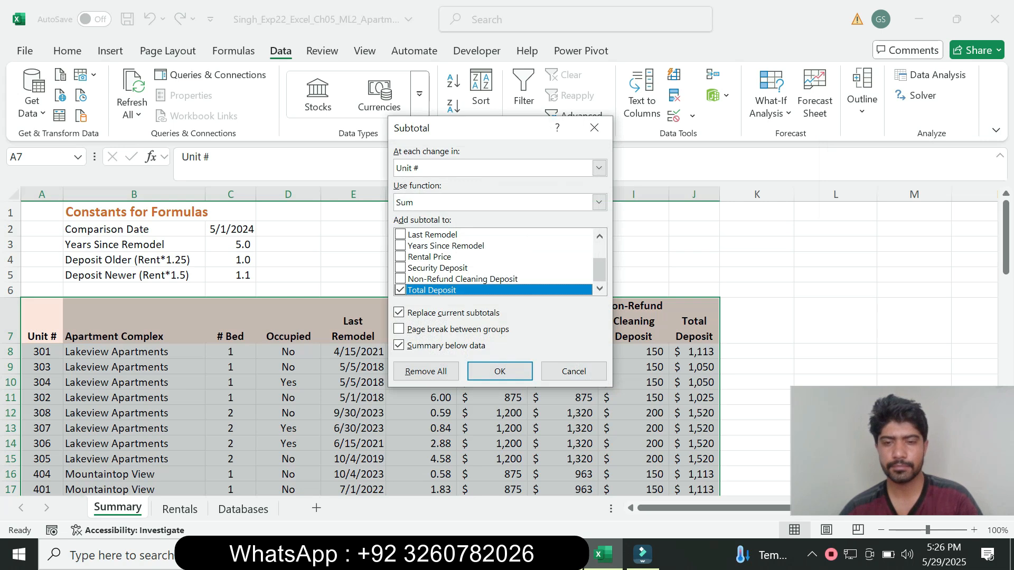
pyautogui.click(564, 555)
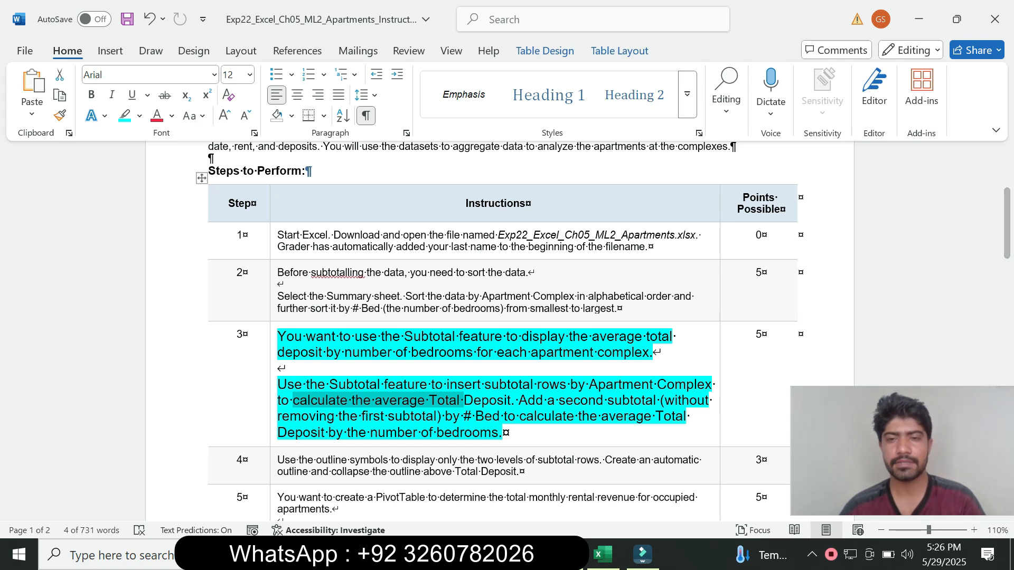
pyautogui.click(603, 555)
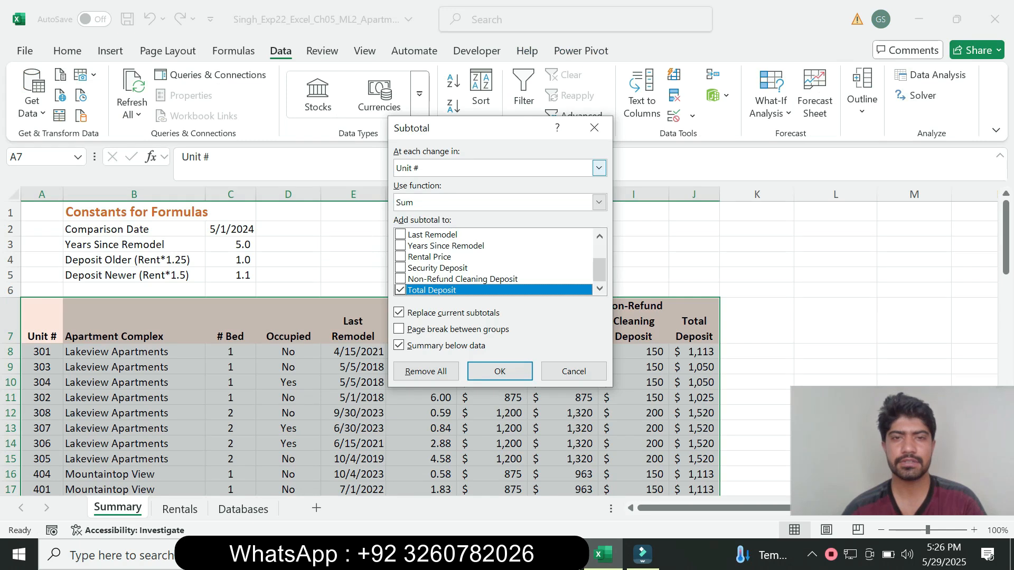
pyautogui.click(598, 168)
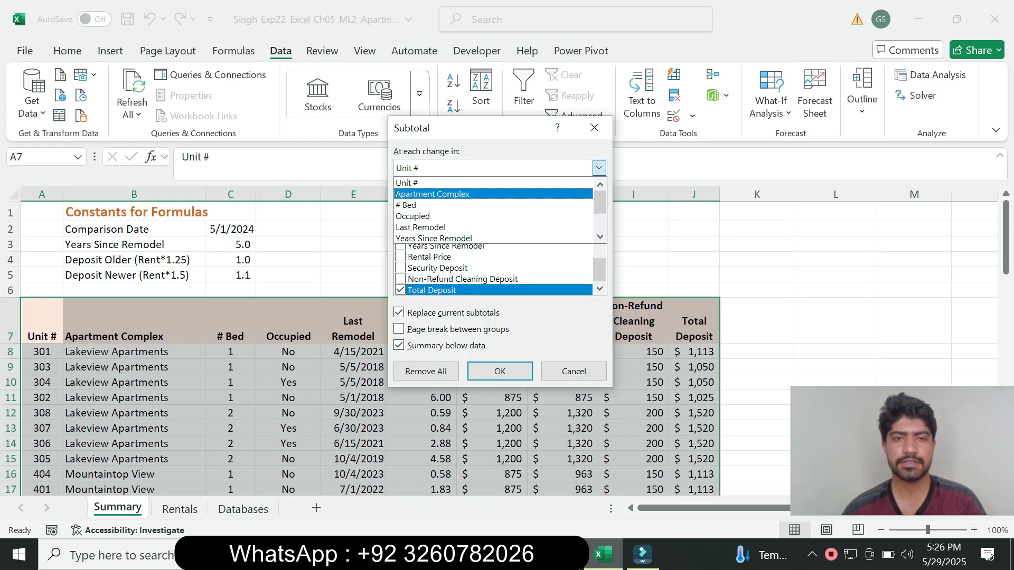
pyautogui.press('Return')
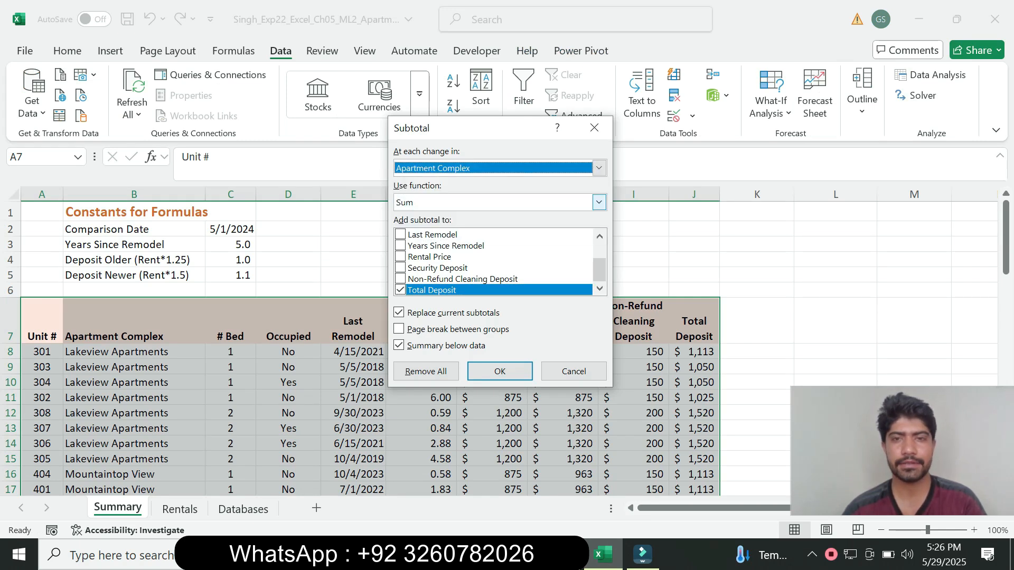
pyautogui.click(599, 202)
pyautogui.click(425, 239)
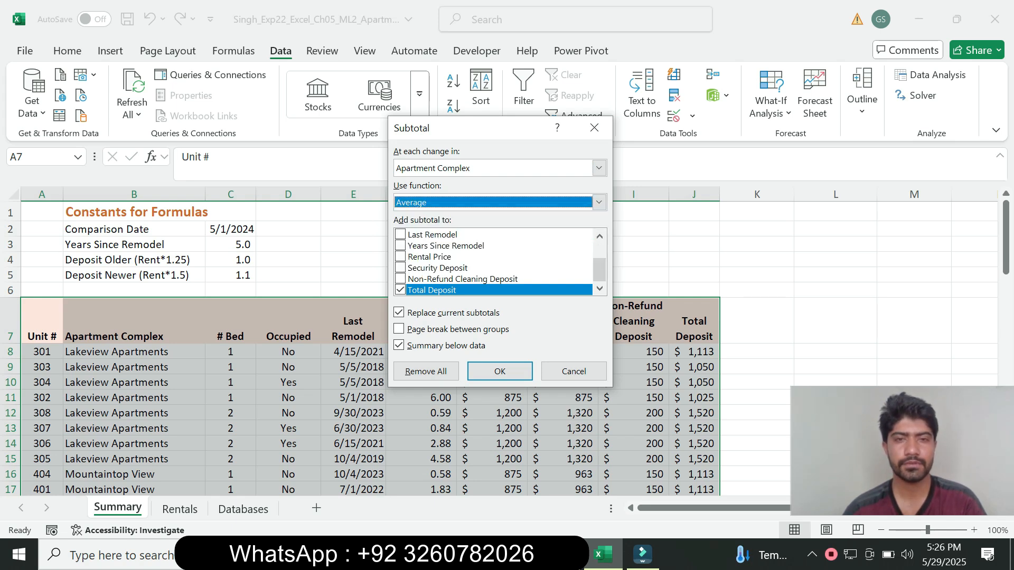
pyautogui.scroll(2, 599, 269)
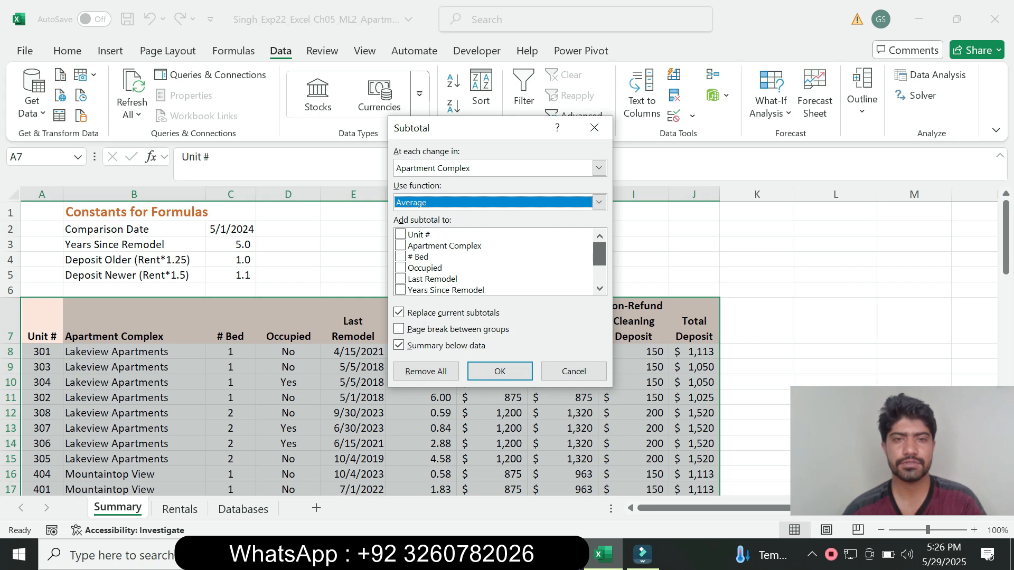
pyautogui.moveTo(599, 254); pyautogui.dragTo(600, 271)
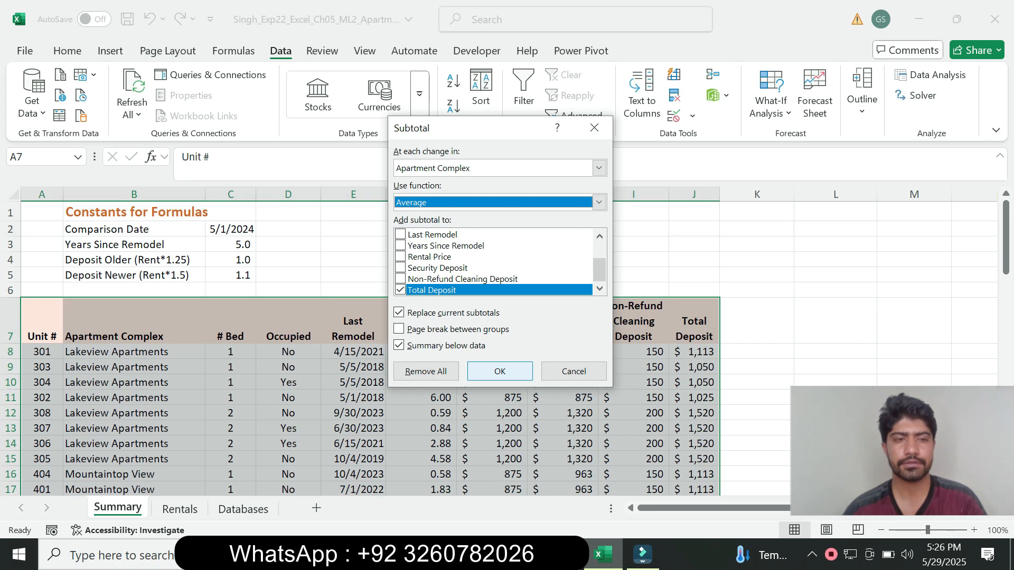
pyautogui.click(499, 371)
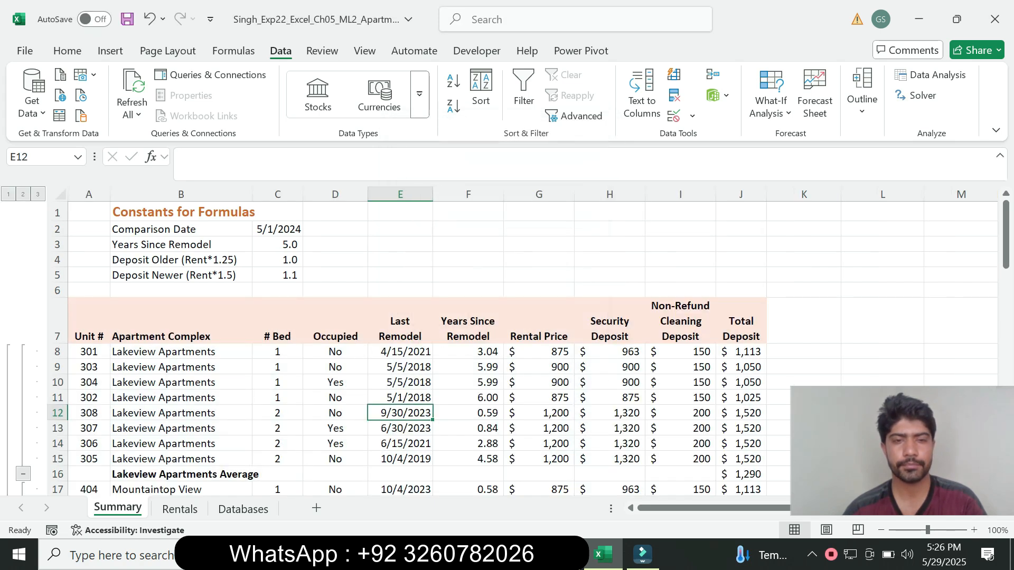
# Step: Review the Word instruction on adding a second subtotal by # Bed and return to the Summary data in the Excel workbook
pyautogui.click(564, 554)
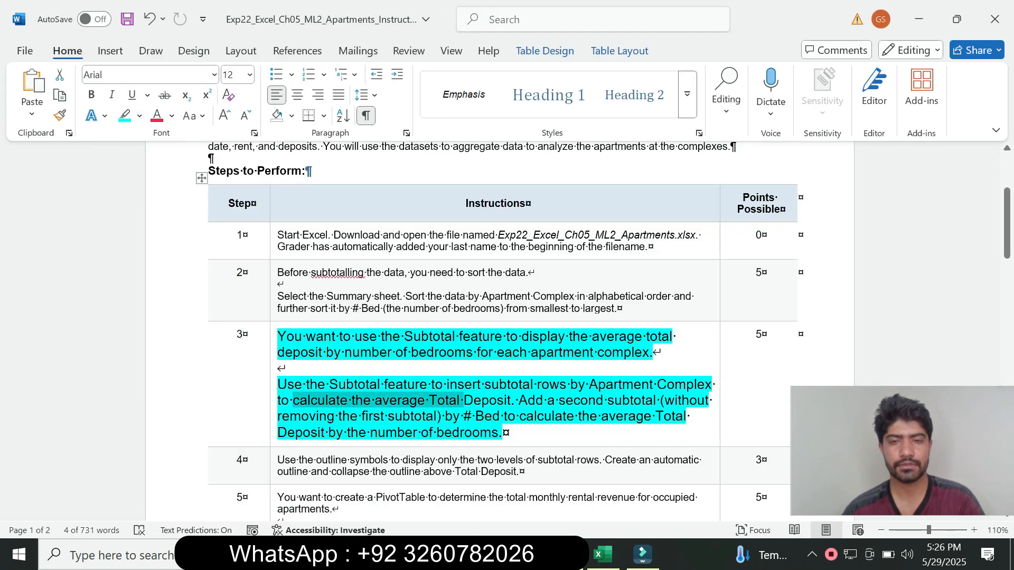
pyautogui.click(516, 401)
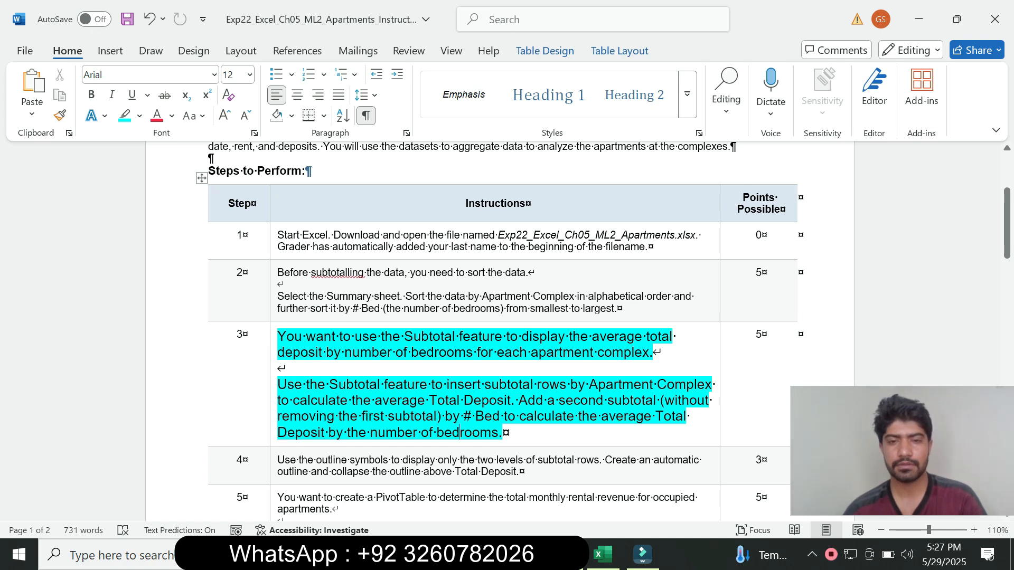
pyautogui.moveTo(460, 432); pyautogui.dragTo(519, 400)
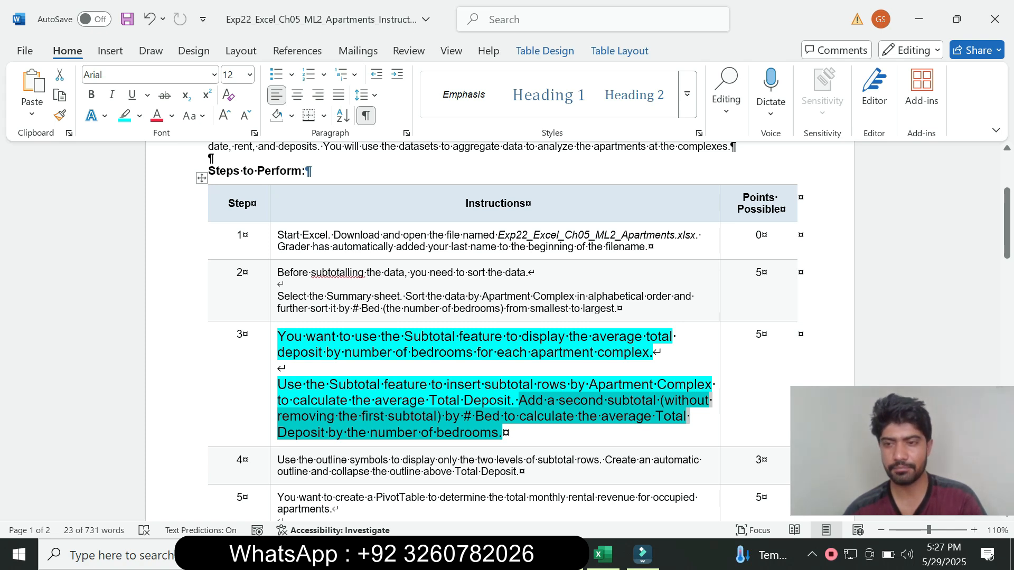
pyautogui.click(603, 555)
pyautogui.press('Up')
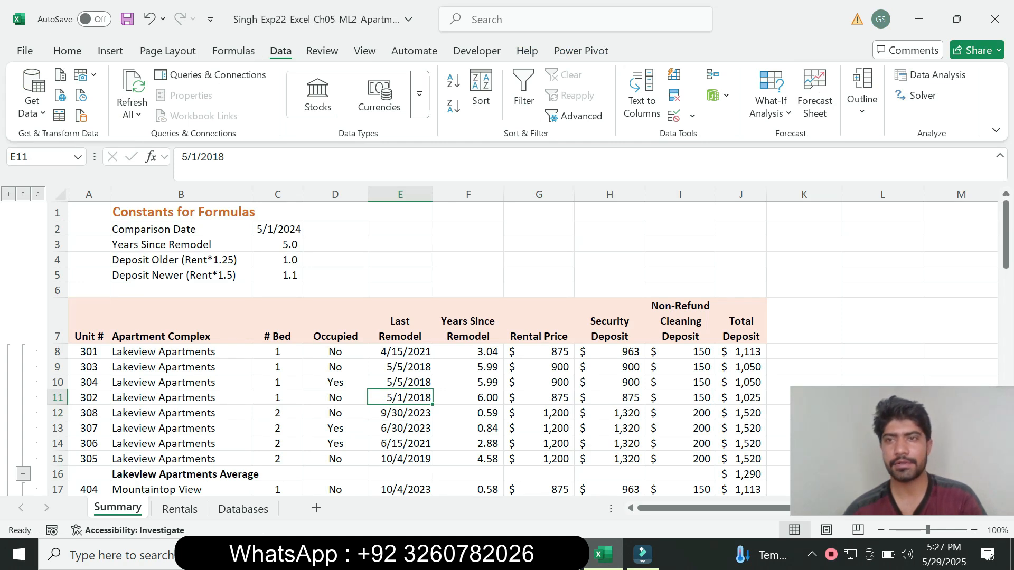
# Step: Add a second subtotal at each change in # Bed, averaging Total Deposit, without replacing the current subtotals
pyautogui.click(862, 100)
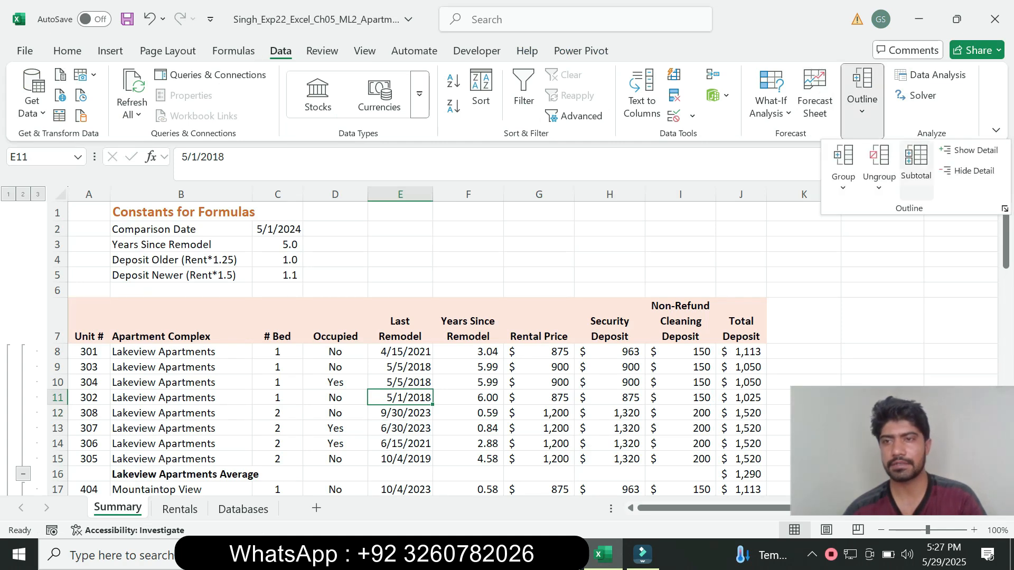
pyautogui.click(916, 162)
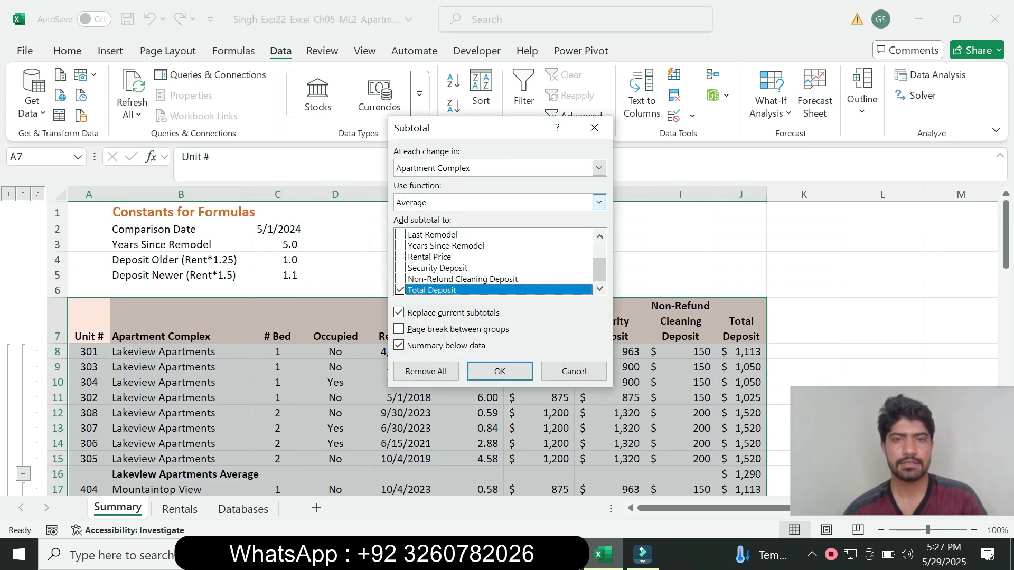
pyautogui.click(599, 168)
pyautogui.click(422, 203)
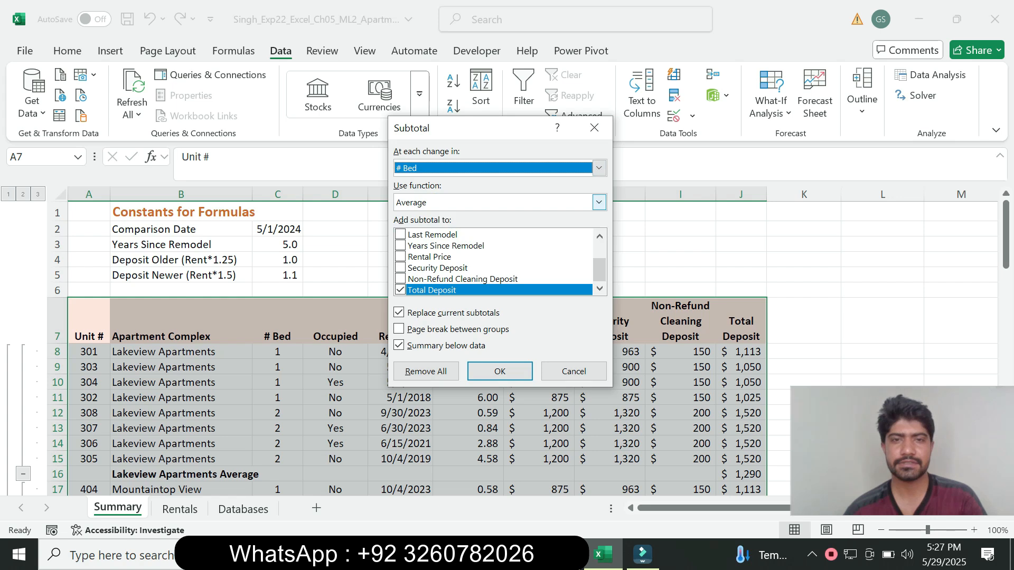
pyautogui.click(599, 202)
pyautogui.click(419, 239)
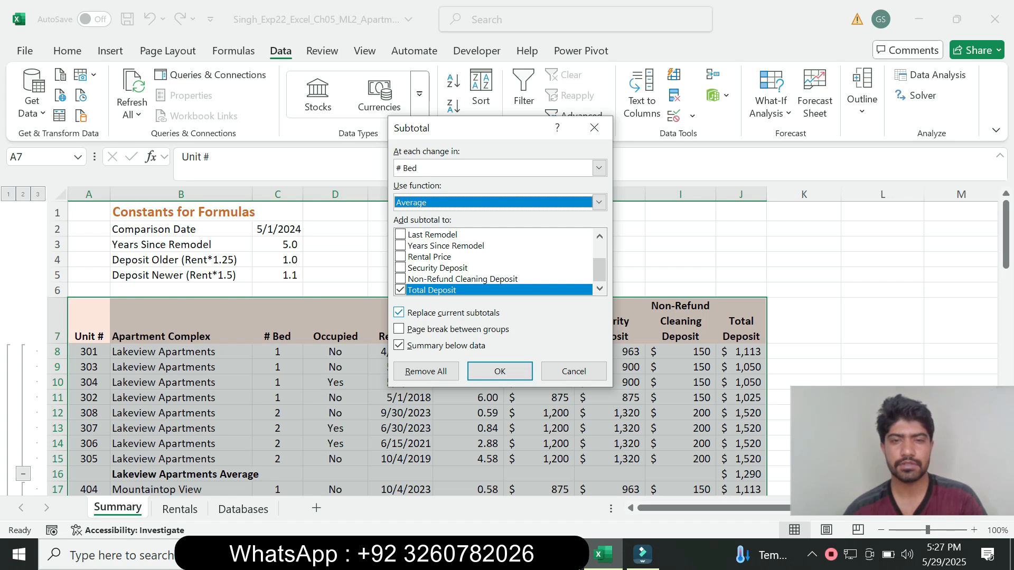
pyautogui.click(398, 313)
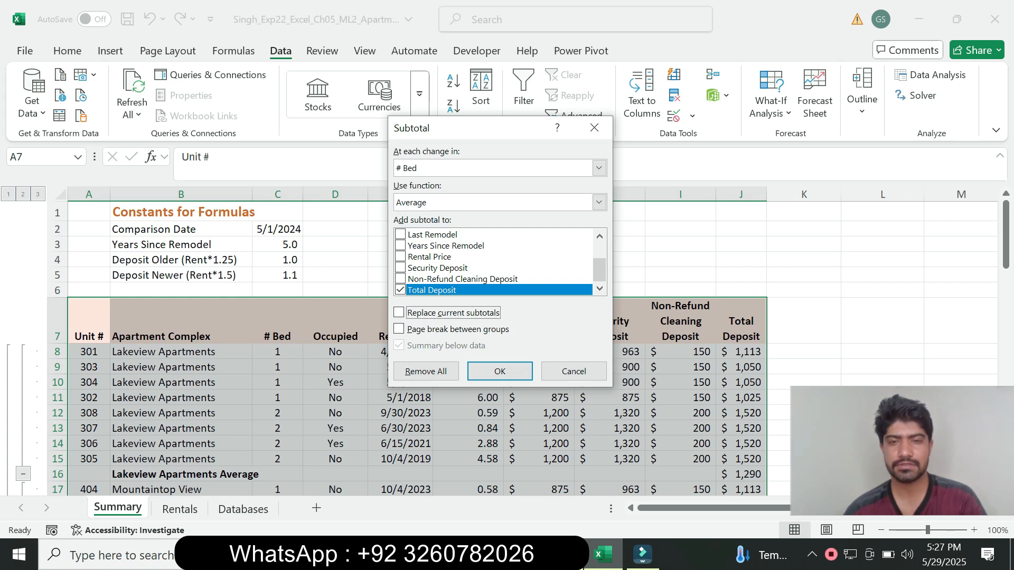
pyautogui.hotkey('alt', 'Tab')
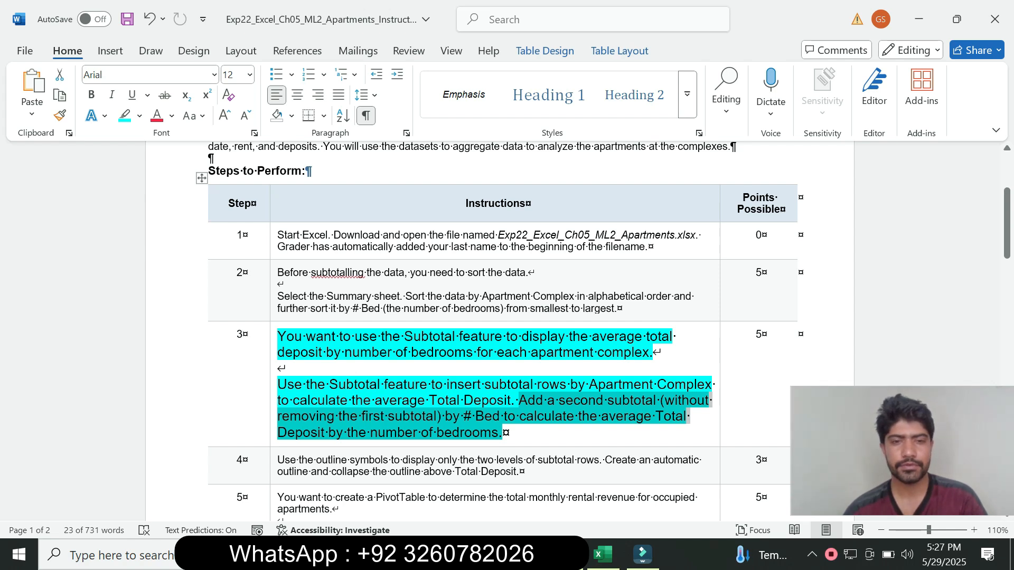
pyautogui.click(603, 555)
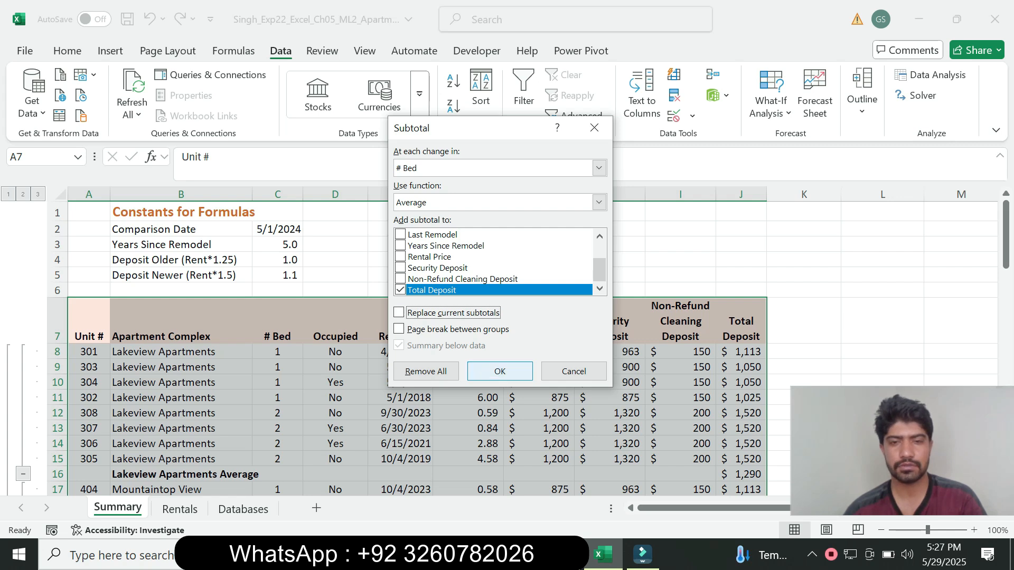
pyautogui.click(500, 372)
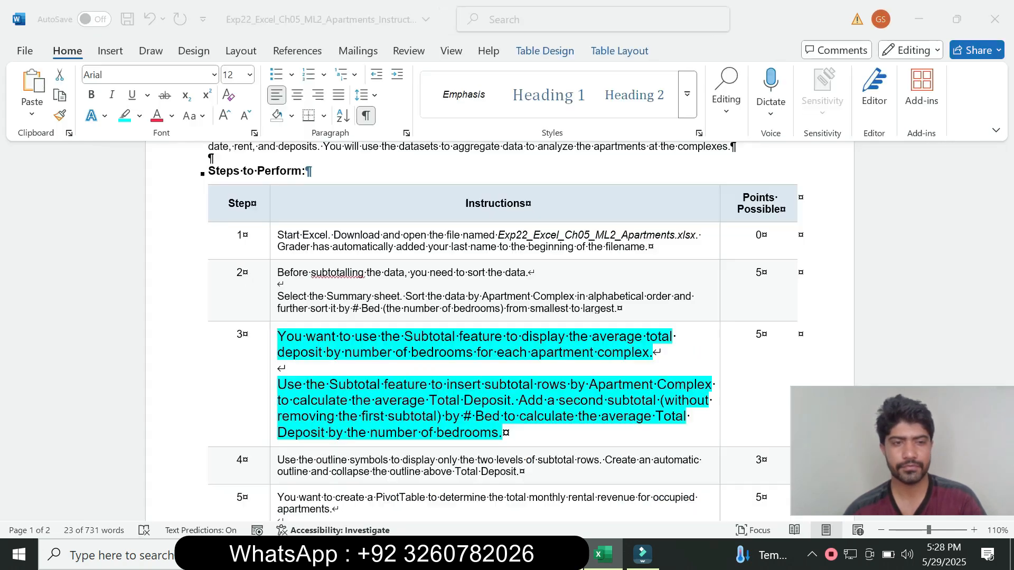
# Step: Switch to the Word instructions, set the step 3 instruction text to 9 pt and remove its highlight
pyautogui.hotkey('alt', 'Tab')
pyautogui.click(273, 400)
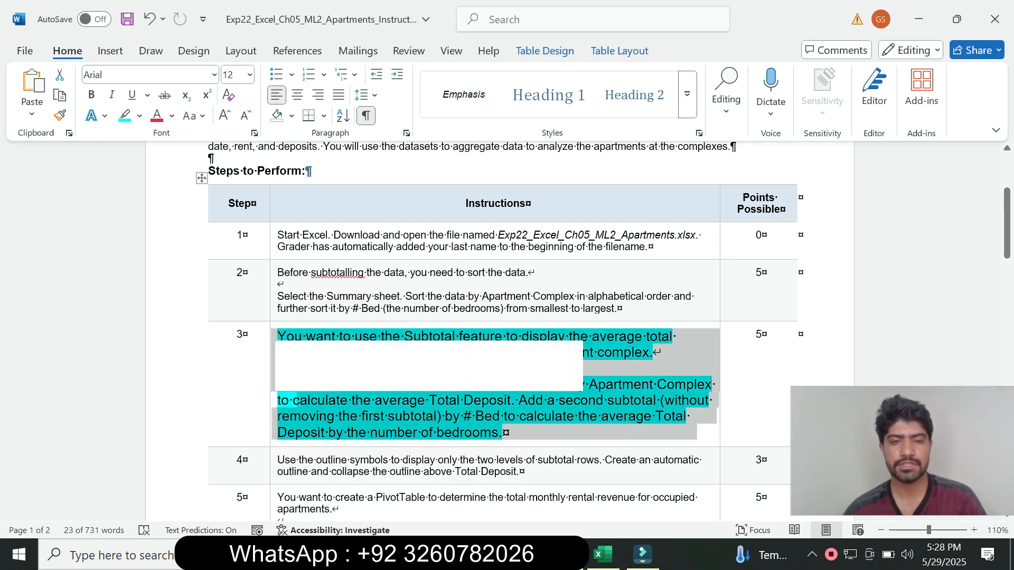
pyautogui.click(370, 354)
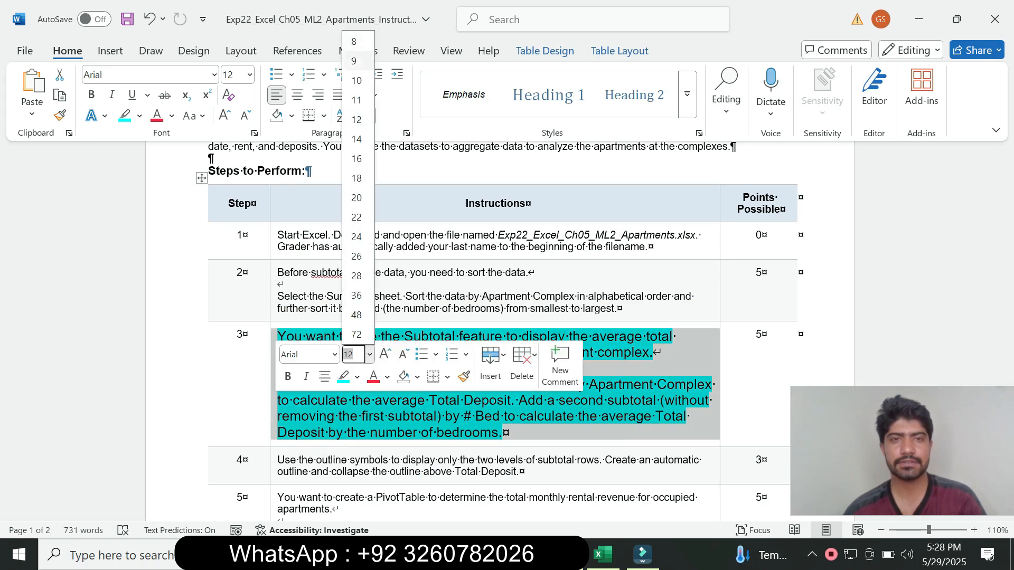
pyautogui.click(354, 61)
pyautogui.click(139, 115)
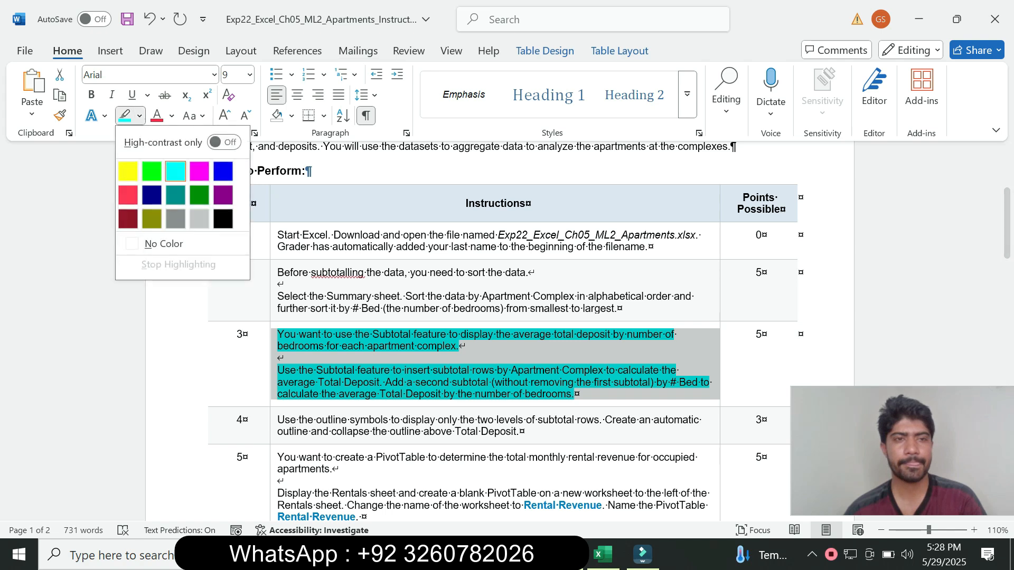
pyautogui.click(163, 242)
pyautogui.click(575, 394)
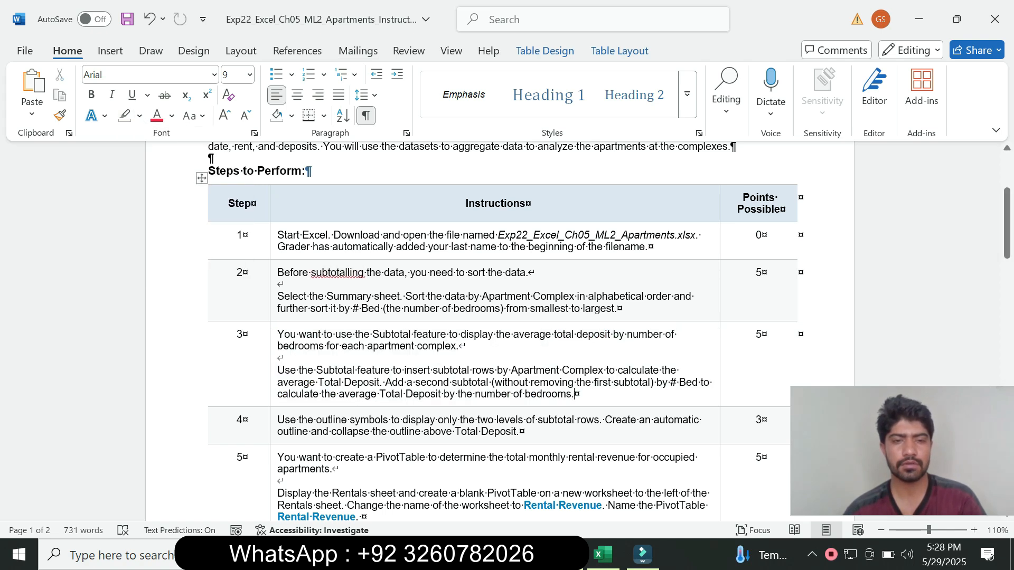
# Step: Set the step 4 instruction text to 16 pt and highlight it in turquoise
pyautogui.click(274, 426)
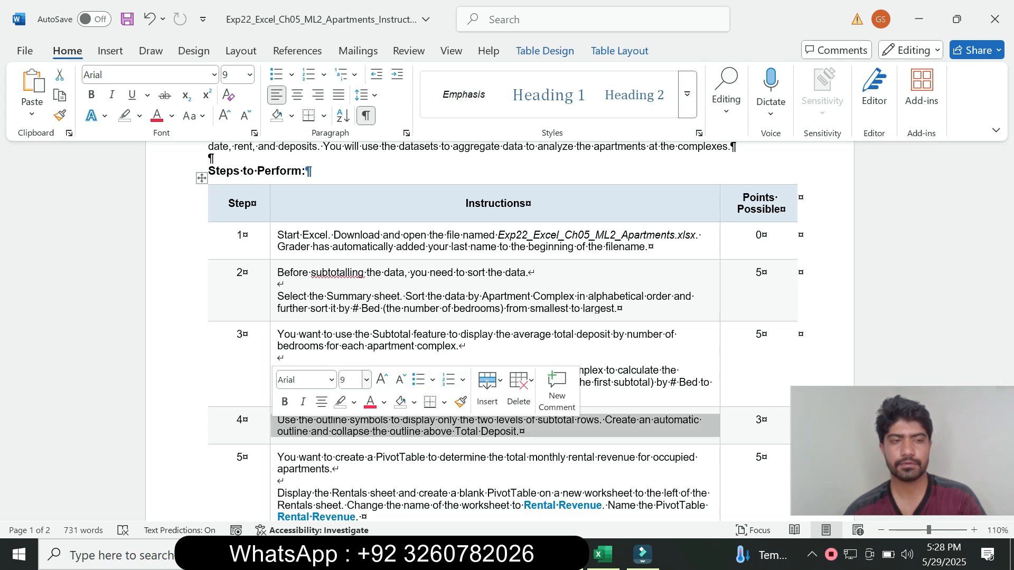
pyautogui.click(367, 380)
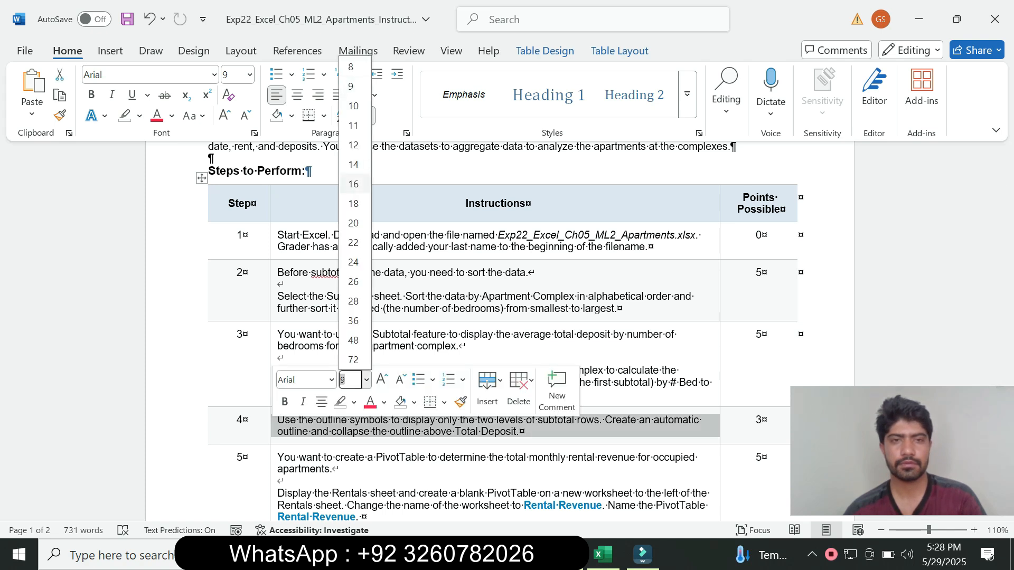
pyautogui.click(353, 183)
pyautogui.click(140, 115)
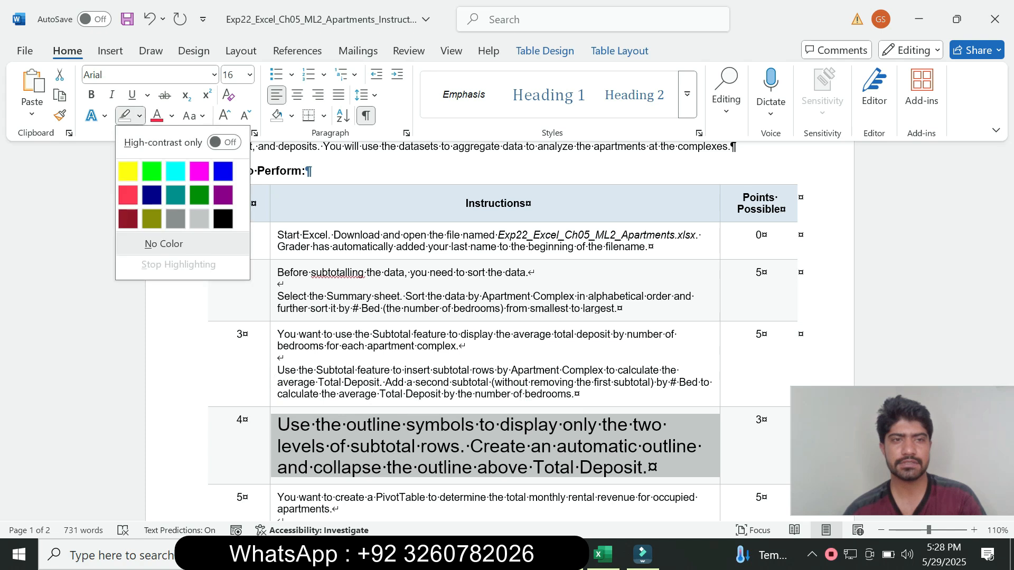
pyautogui.click(177, 169)
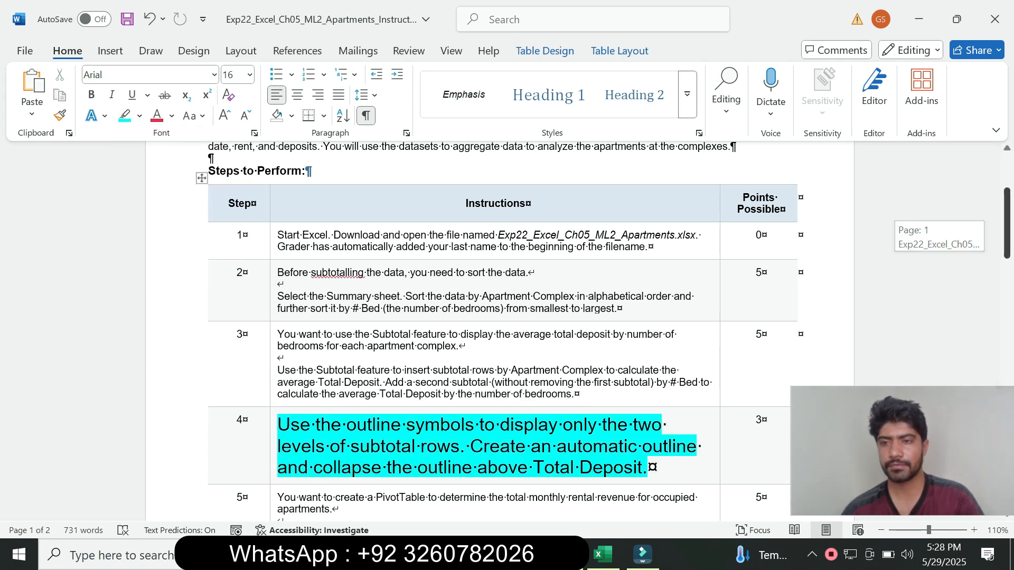
# Step: Read the step 4 instructions on displaying two levels of subtotal rows and creating an automatic outline
pyautogui.moveTo(1006, 222); pyautogui.dragTo(1006, 243)
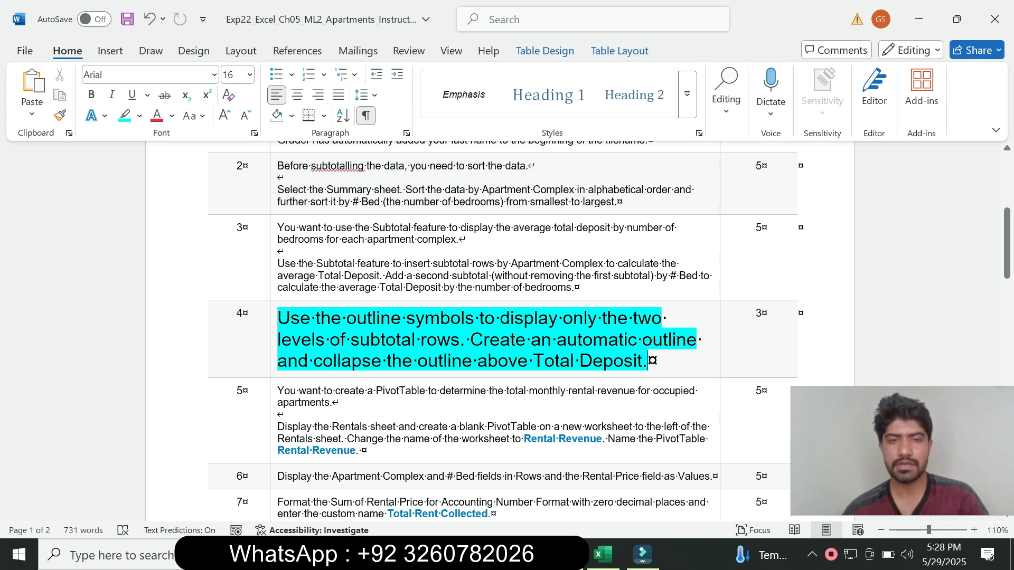
pyautogui.moveTo(348, 318); pyautogui.dragTo(471, 319)
pyautogui.click(471, 318)
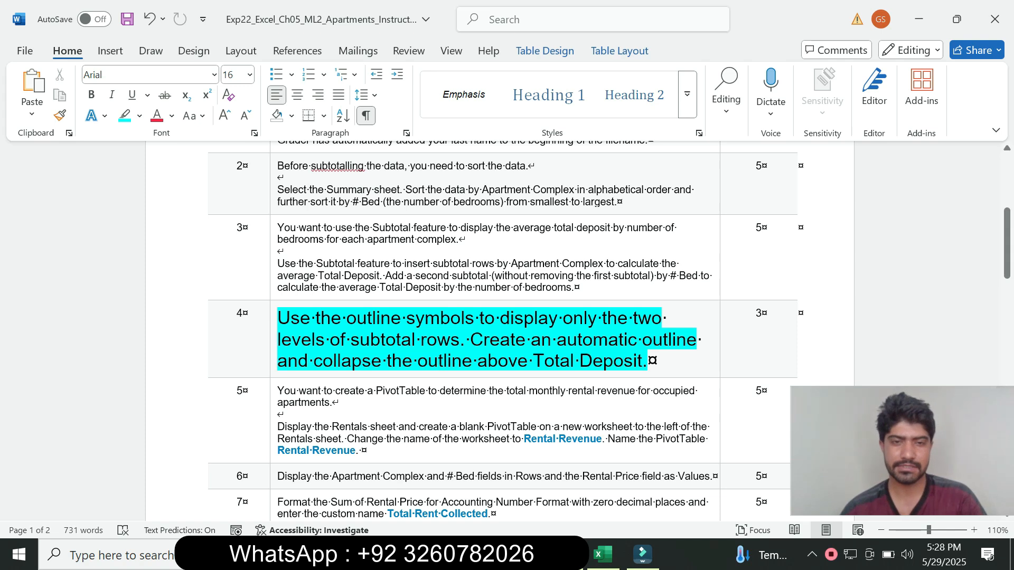
pyautogui.moveTo(381, 318); pyautogui.dragTo(466, 340)
pyautogui.click(412, 360)
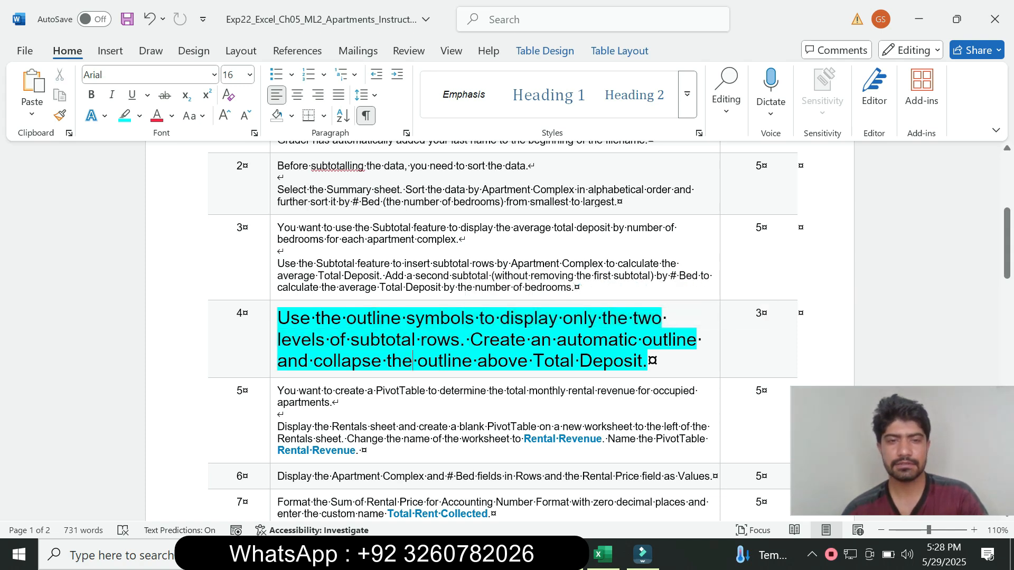
pyautogui.moveTo(315, 319); pyautogui.dragTo(561, 319)
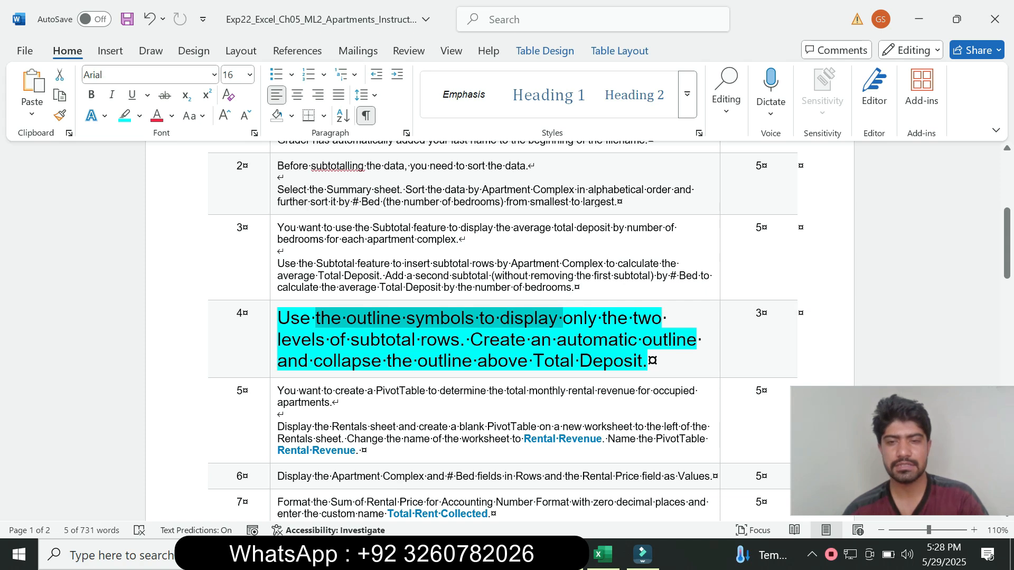
# Step: Switch to the Excel workbook and create an automatic outline on the Summary sheet, modifying the existing outline
pyautogui.click(602, 554)
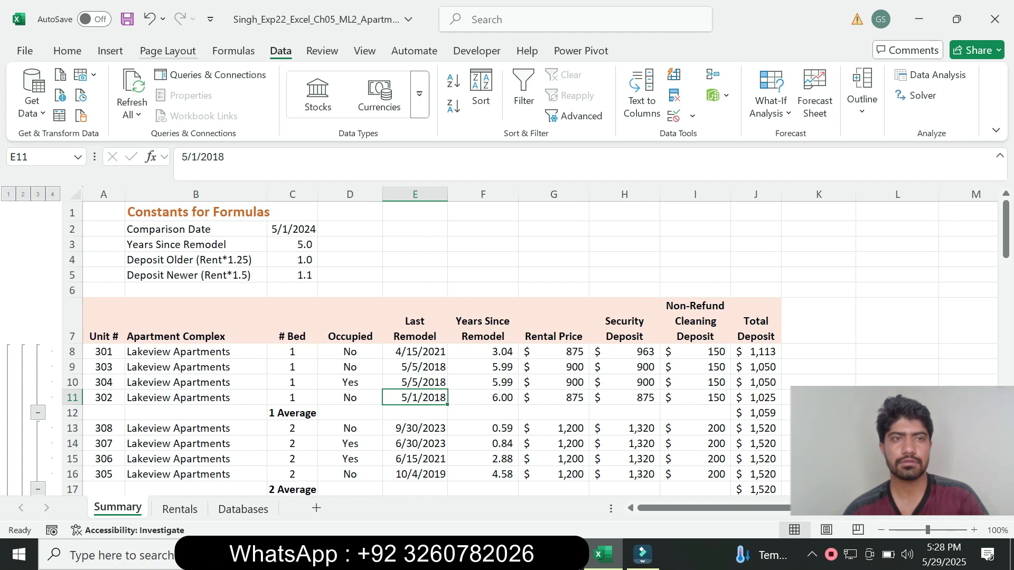
pyautogui.click(862, 90)
pyautogui.click(843, 188)
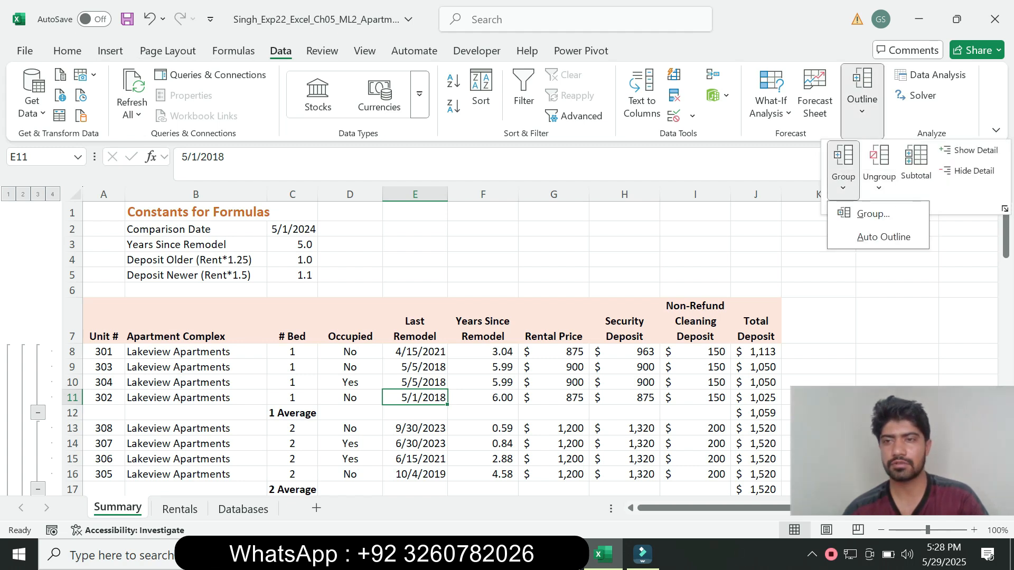
pyautogui.click(883, 236)
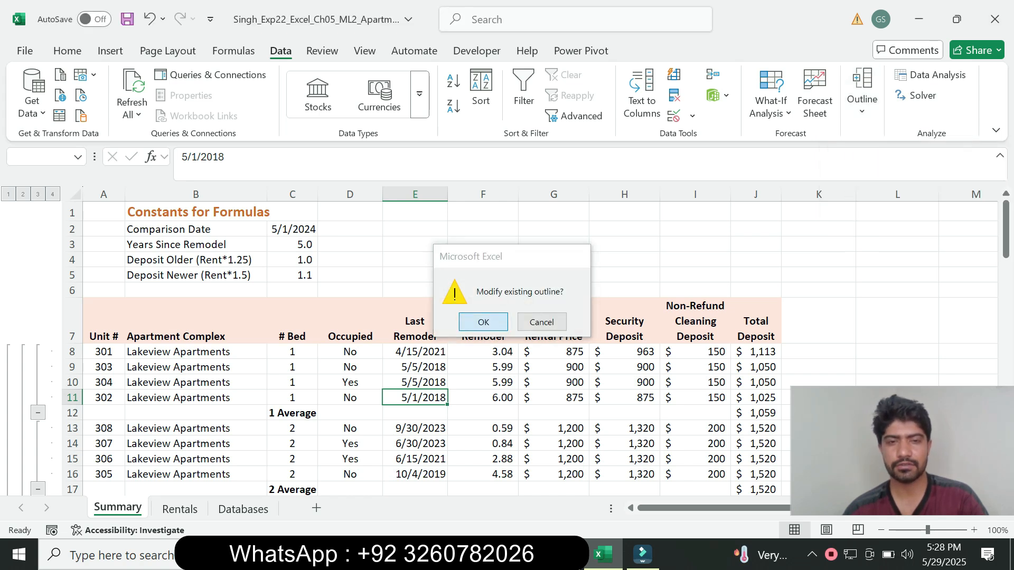
pyautogui.click(483, 322)
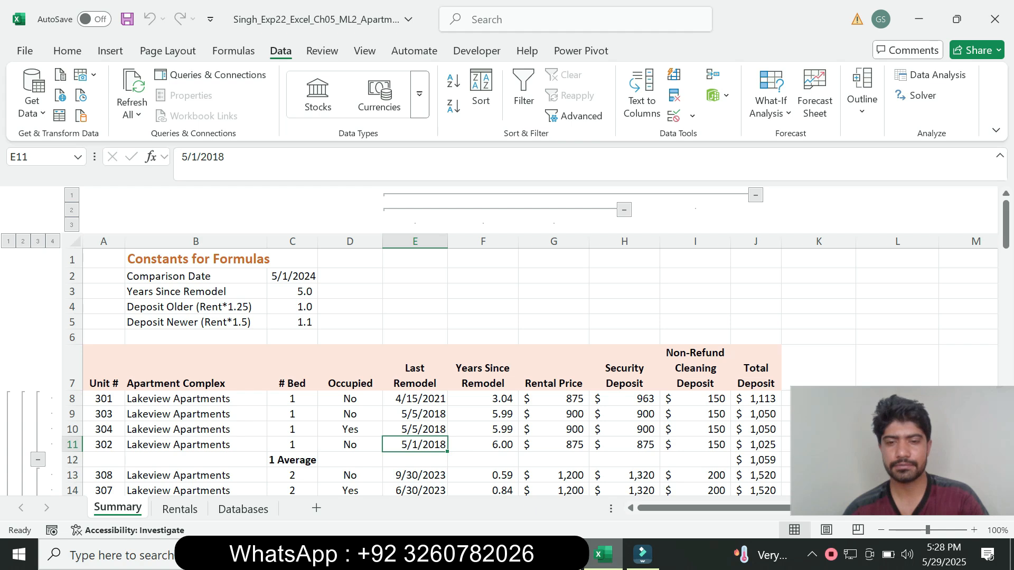
# Step: Check the outline instruction in Word, then collapse the column outline above Total Deposit in the Excel workbook
pyautogui.hotkey('alt', 'Tab')
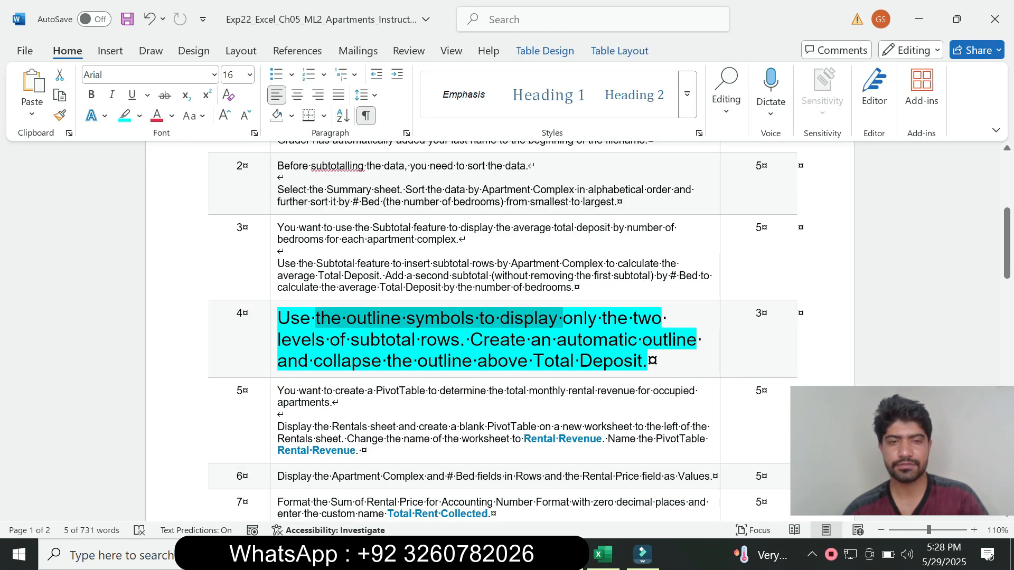
pyautogui.hotkey('alt', 'Tab')
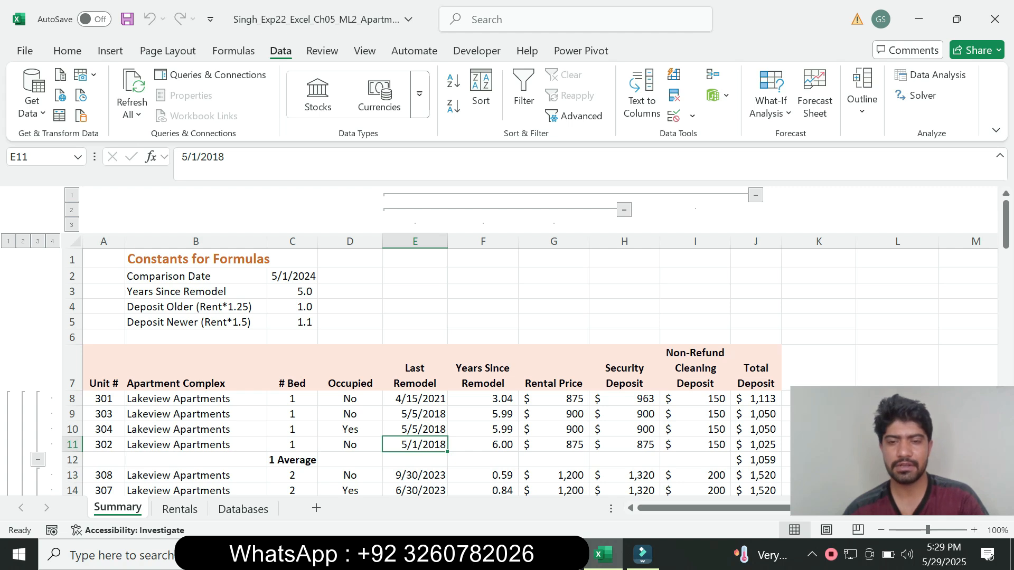
pyautogui.hotkey('alt', 'Tab')
pyautogui.moveTo(471, 339); pyautogui.dragTo(574, 361)
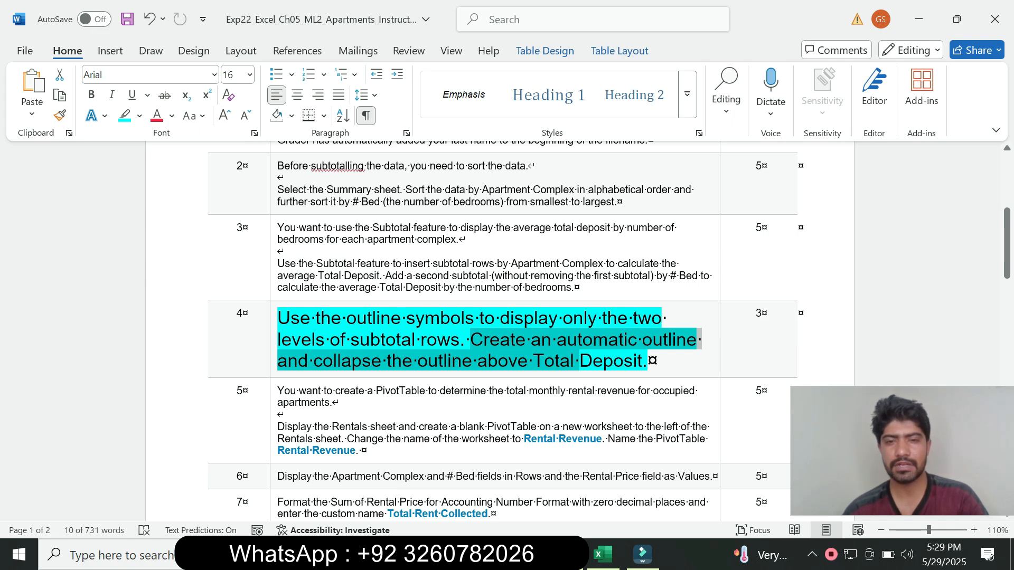
pyautogui.hotkey('alt', 'Tab')
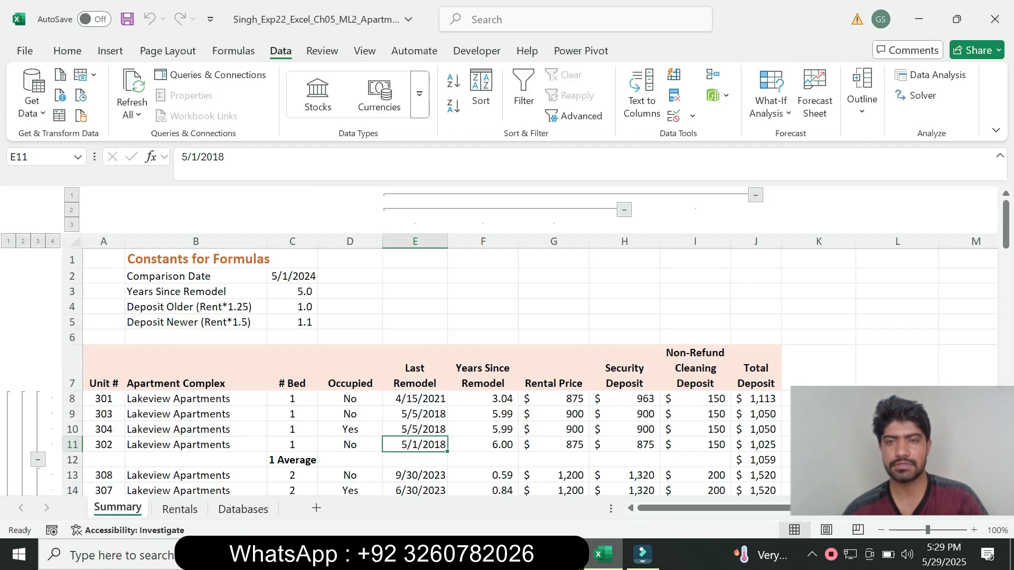
pyautogui.click(755, 195)
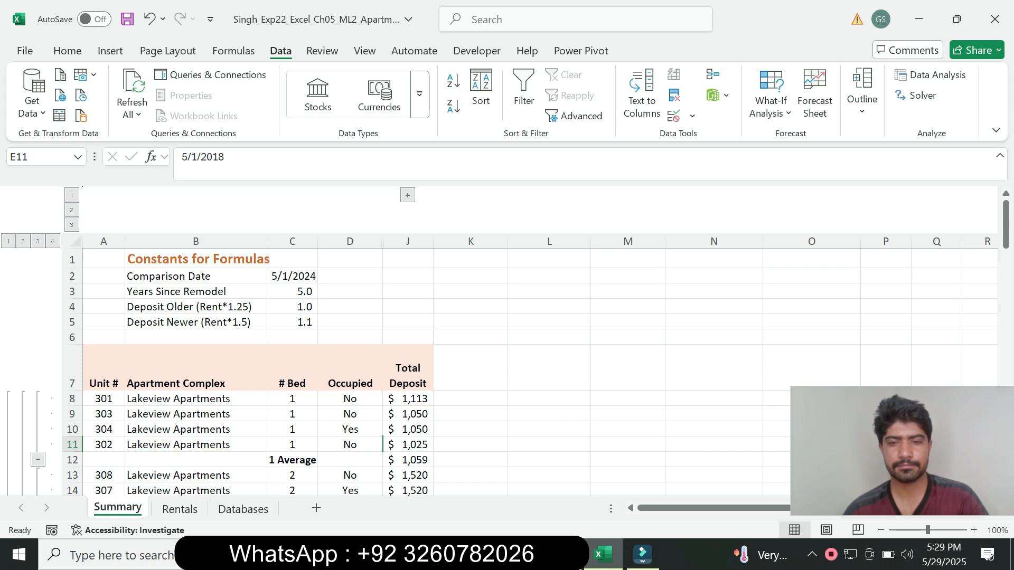
# Step: Switch to the Word instructions, set the step 4 instruction text to 9 pt and remove its highlight
pyautogui.hotkey('alt', 'Tab')
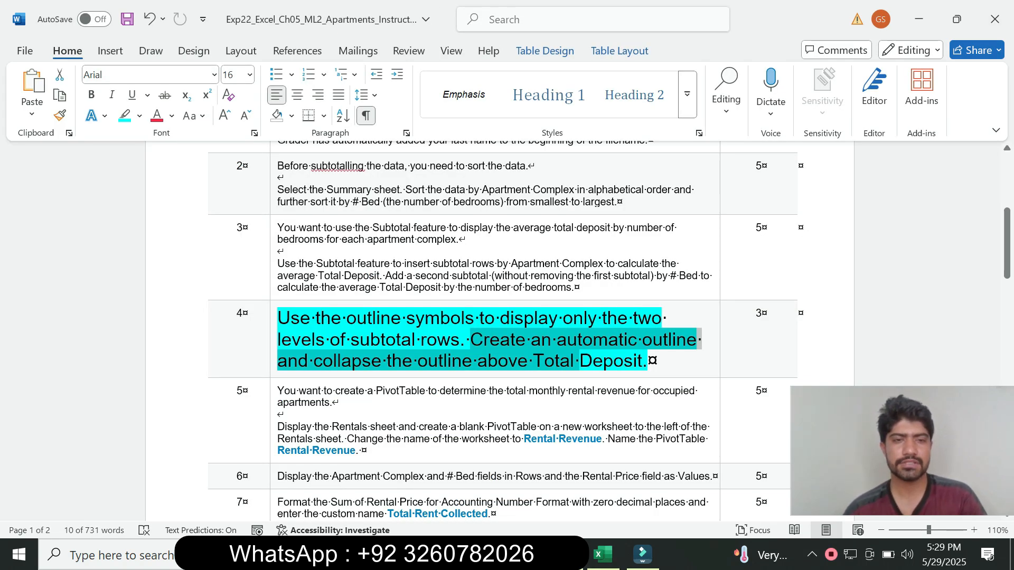
pyautogui.click(273, 353)
pyautogui.click(370, 307)
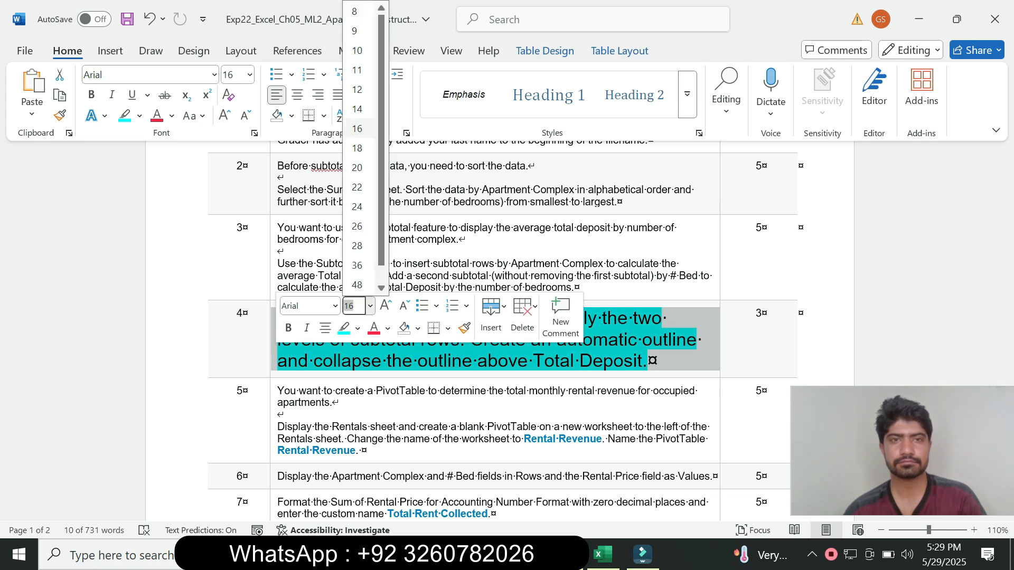
pyautogui.click(355, 30)
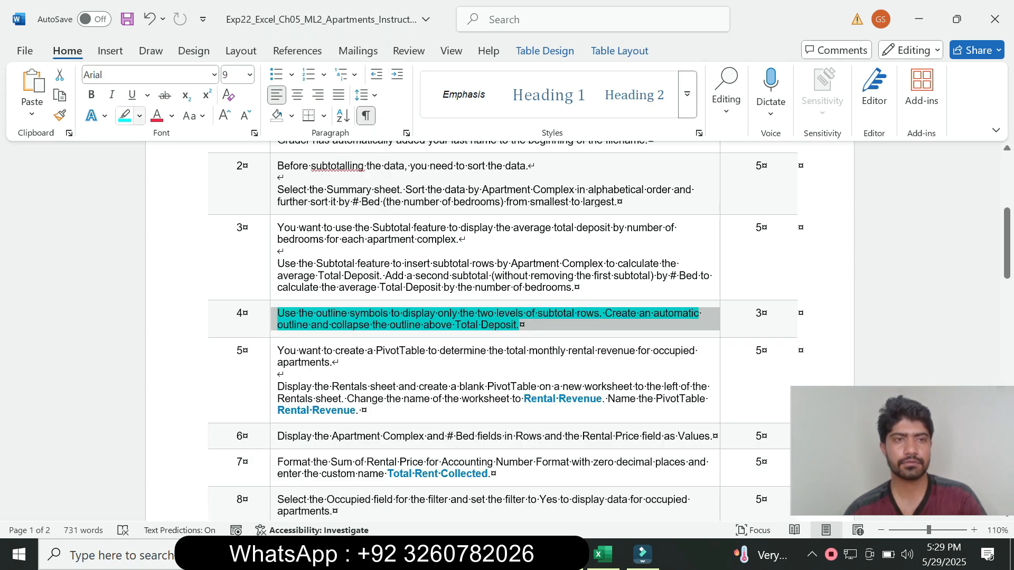
pyautogui.click(140, 116)
pyautogui.click(163, 242)
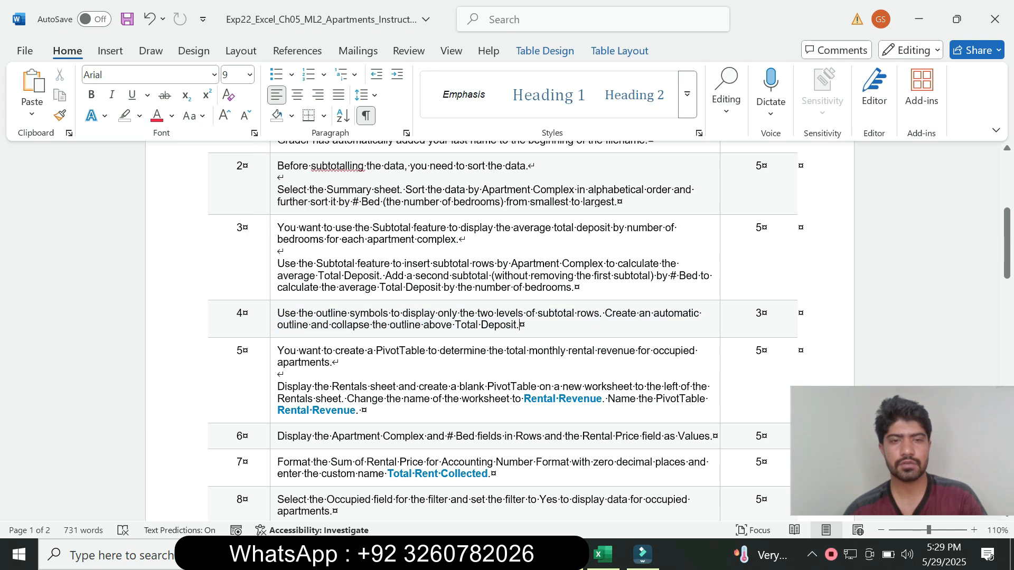
# Step: Enlarge the step 5 instruction text to 16 pt and highlight it in turquoise
pyautogui.click(273, 366)
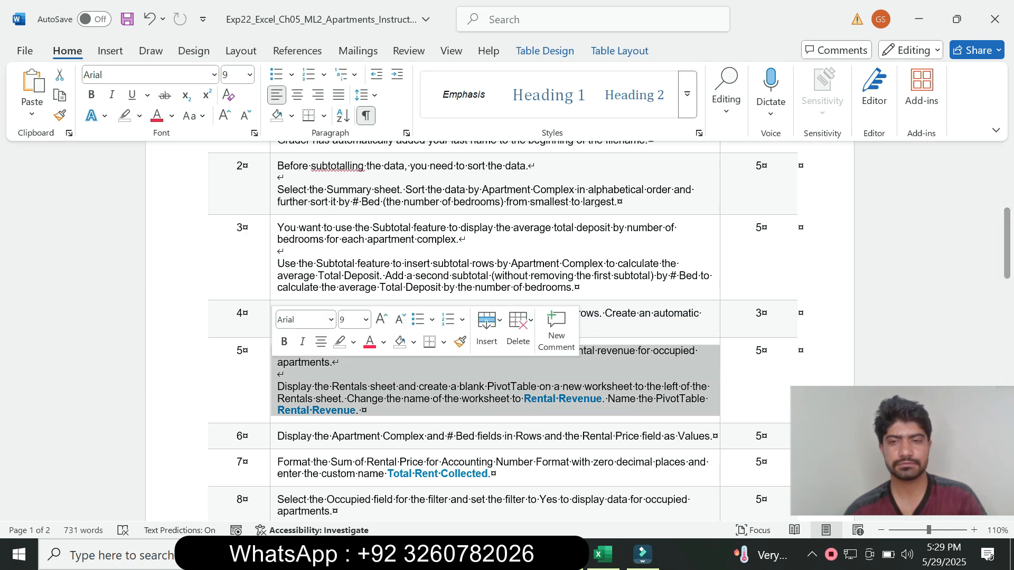
pyautogui.click(366, 320)
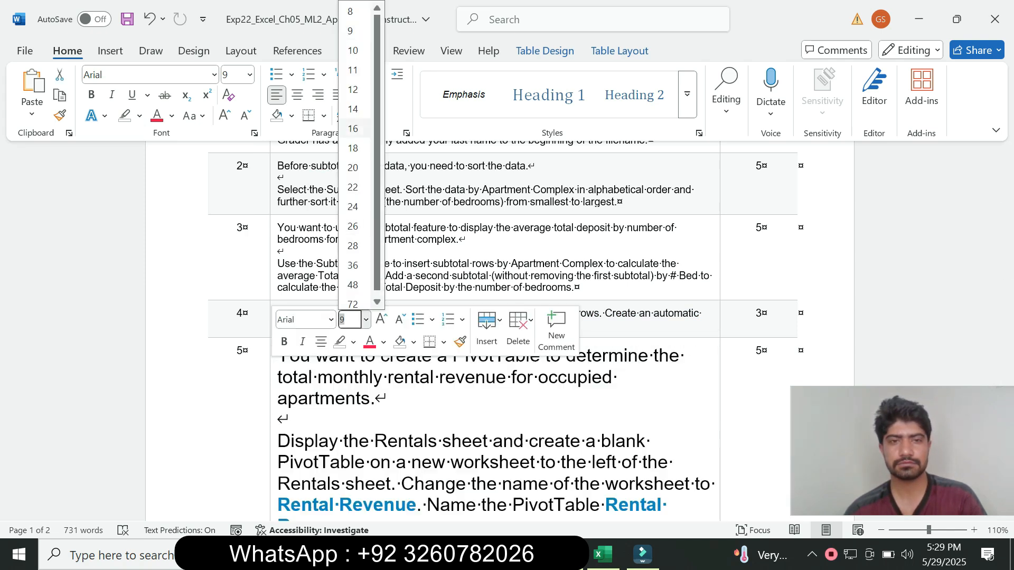
pyautogui.click(353, 128)
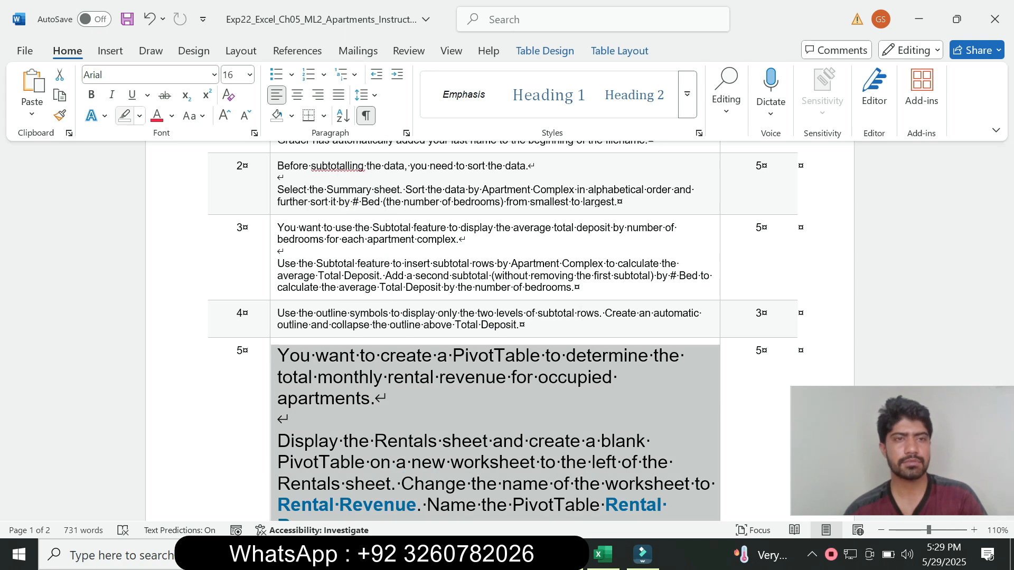
pyautogui.click(139, 115)
pyautogui.click(176, 170)
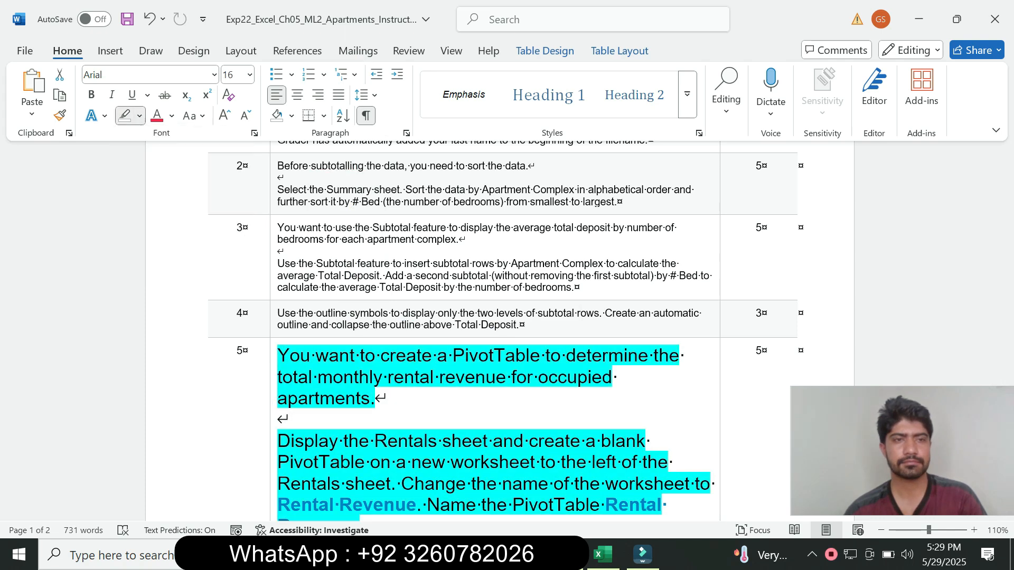
pyautogui.moveTo(1006, 240); pyautogui.dragTo(1006, 254)
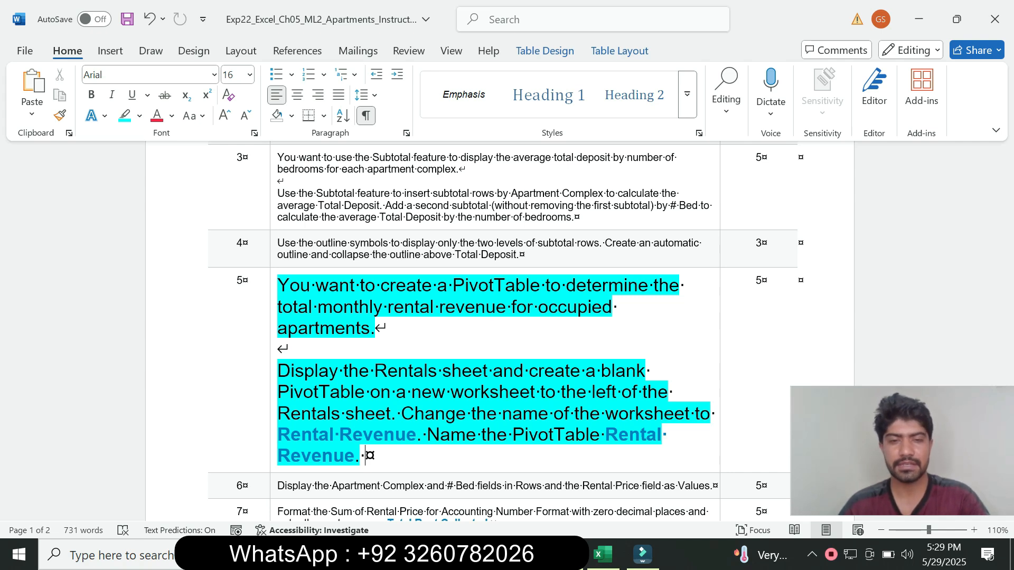
# Step: Check the first part of the step 5 instruction, then switch to the Excel workbook and display the Rentals sheet
pyautogui.moveTo(279, 370); pyautogui.dragTo(493, 371)
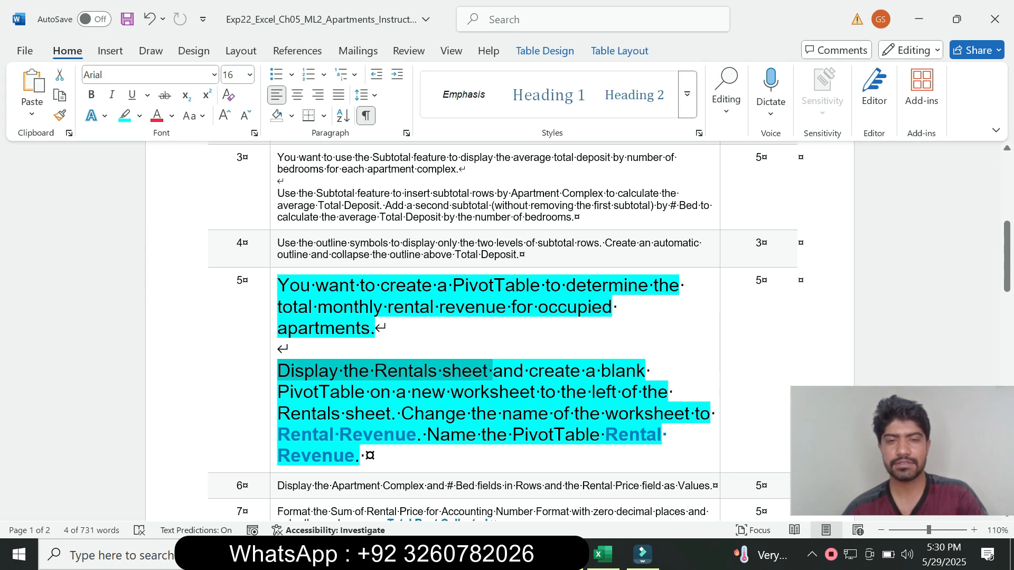
pyautogui.click(602, 555)
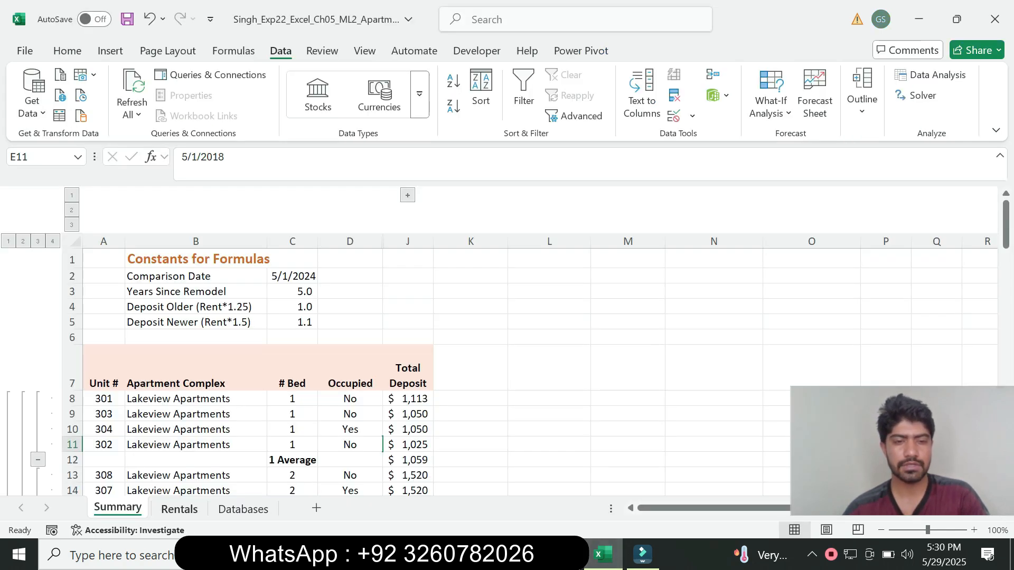
pyautogui.click(179, 509)
# Step: Recheck the PivotTable instruction in Word, then create a blank PivotTable on a new worksheet from Rentals!$A$1:$J$51 in the Excel workbook
pyautogui.click(602, 555)
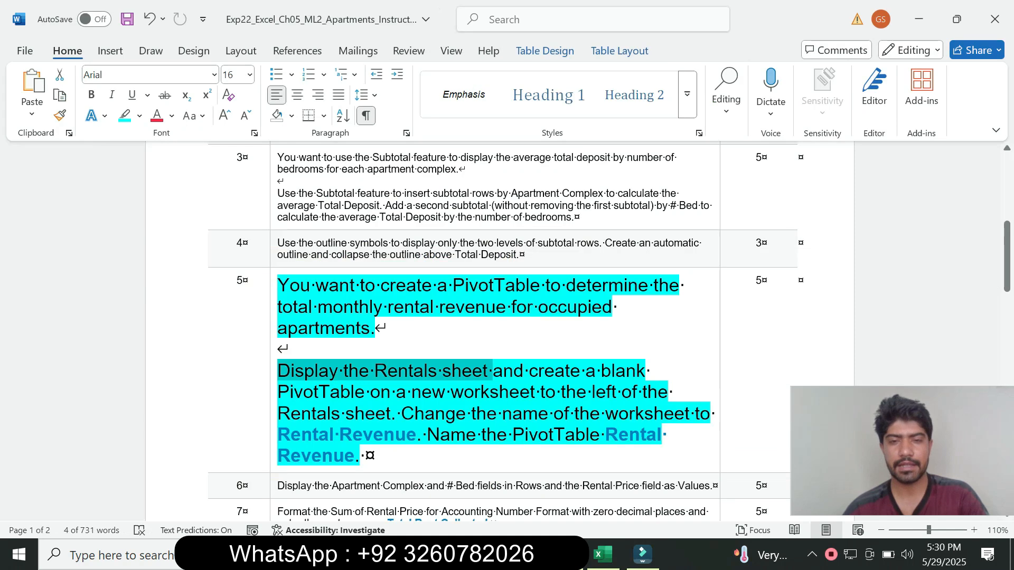
pyautogui.moveTo(279, 392); pyautogui.dragTo(539, 392)
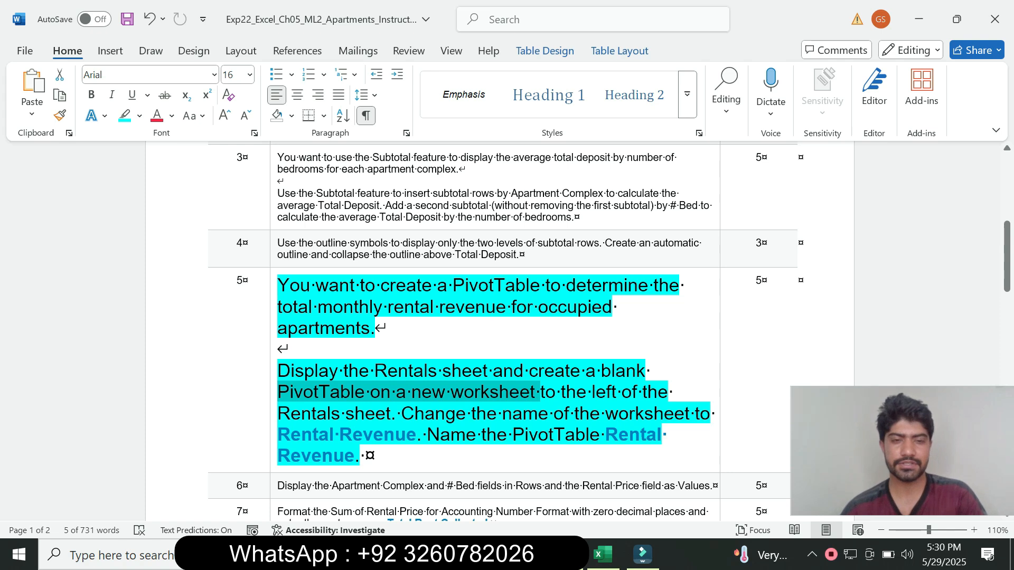
pyautogui.click(329, 370)
pyautogui.moveTo(329, 370); pyautogui.dragTo(493, 370)
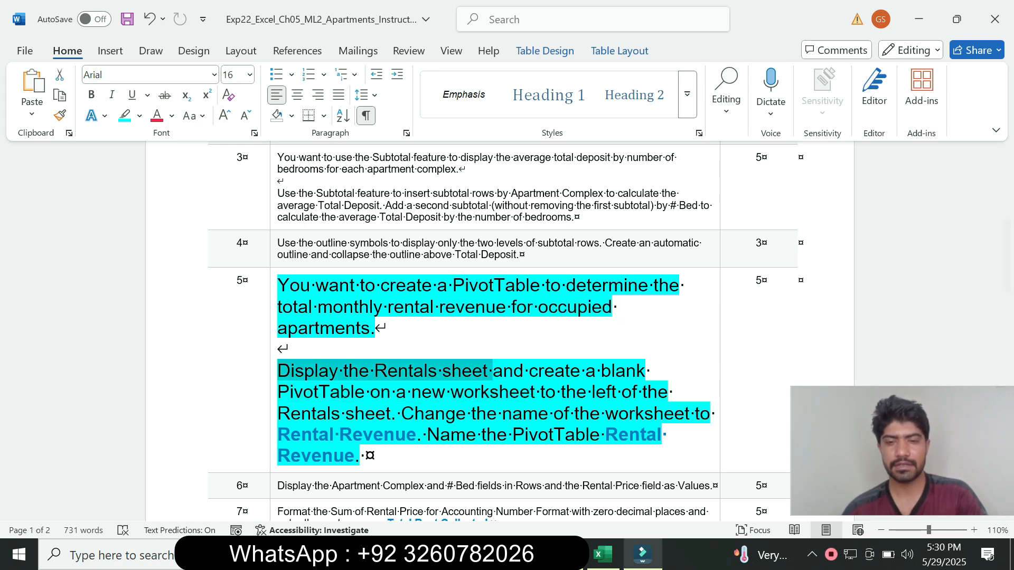
pyautogui.click(603, 554)
pyautogui.click(326, 349)
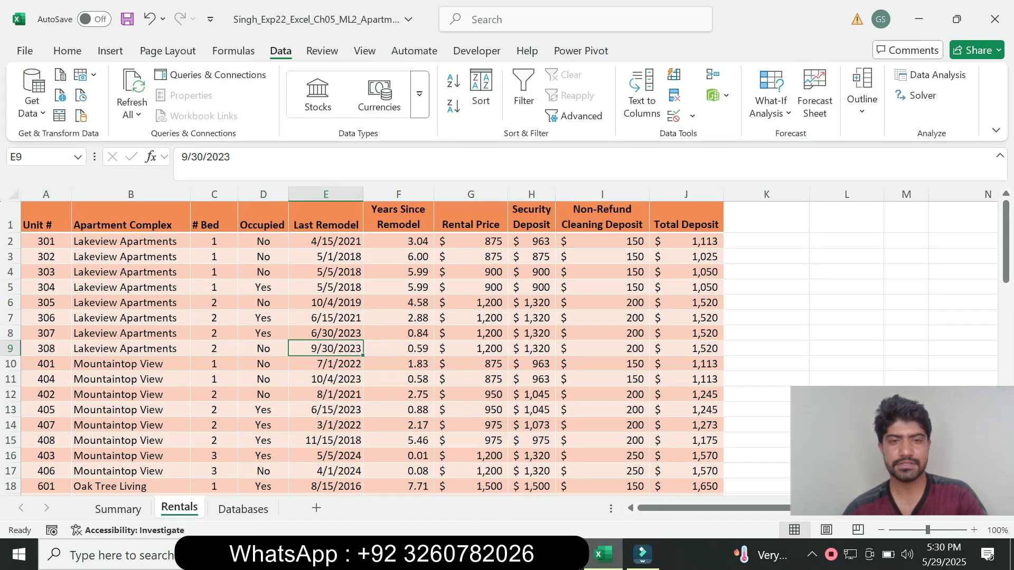
pyautogui.click(563, 554)
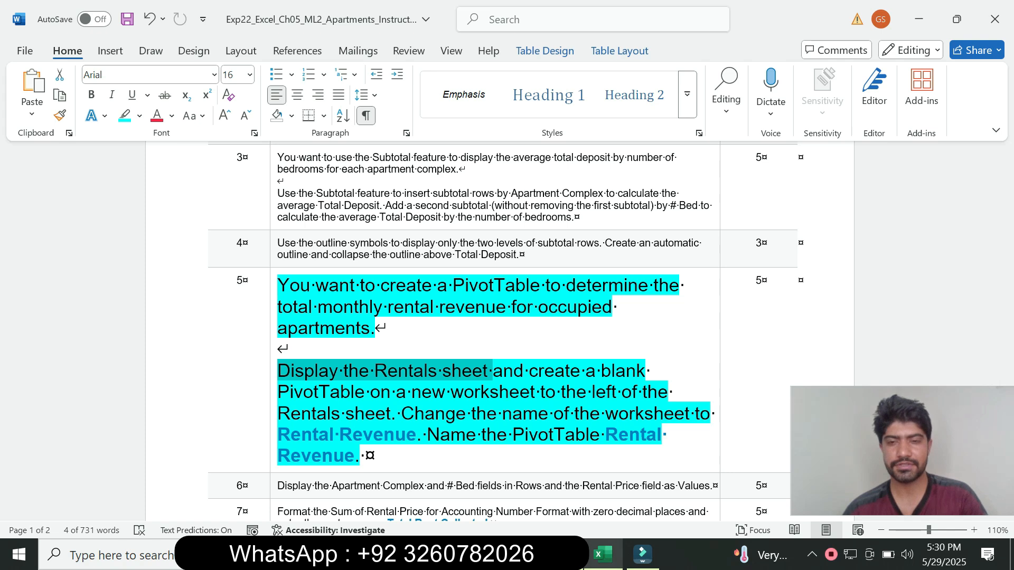
pyautogui.click(602, 555)
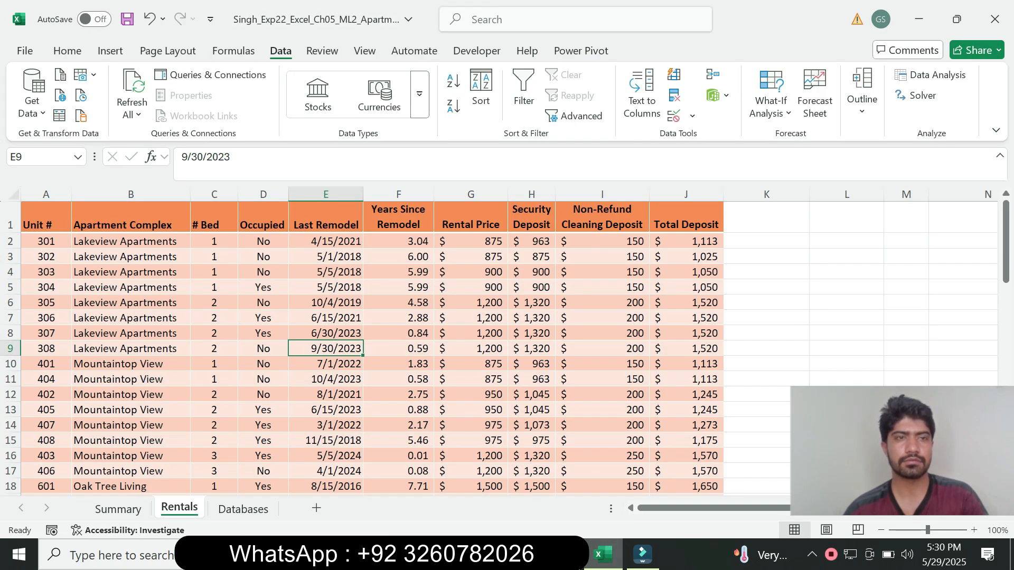
pyautogui.click(167, 51)
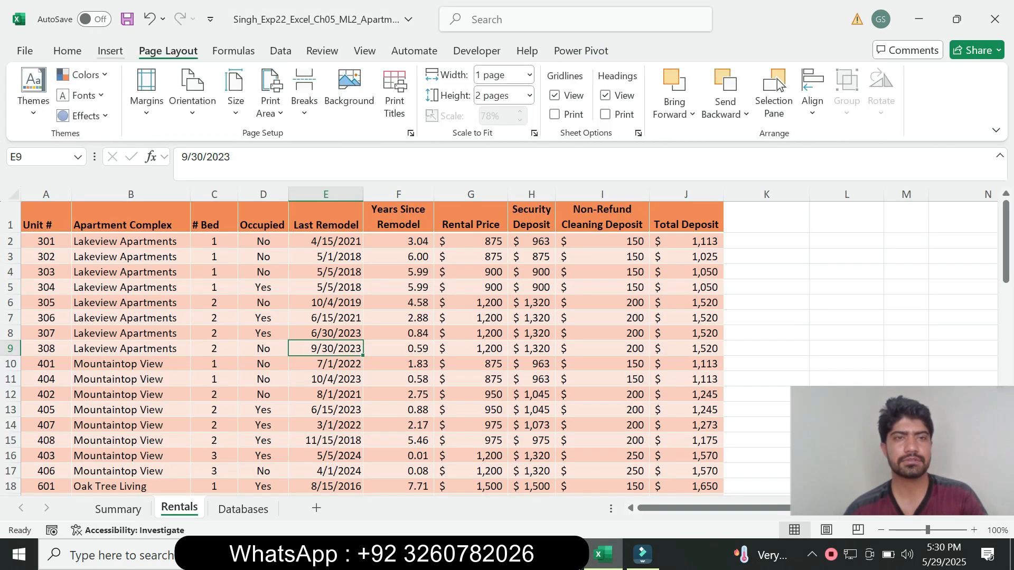
pyautogui.click(111, 51)
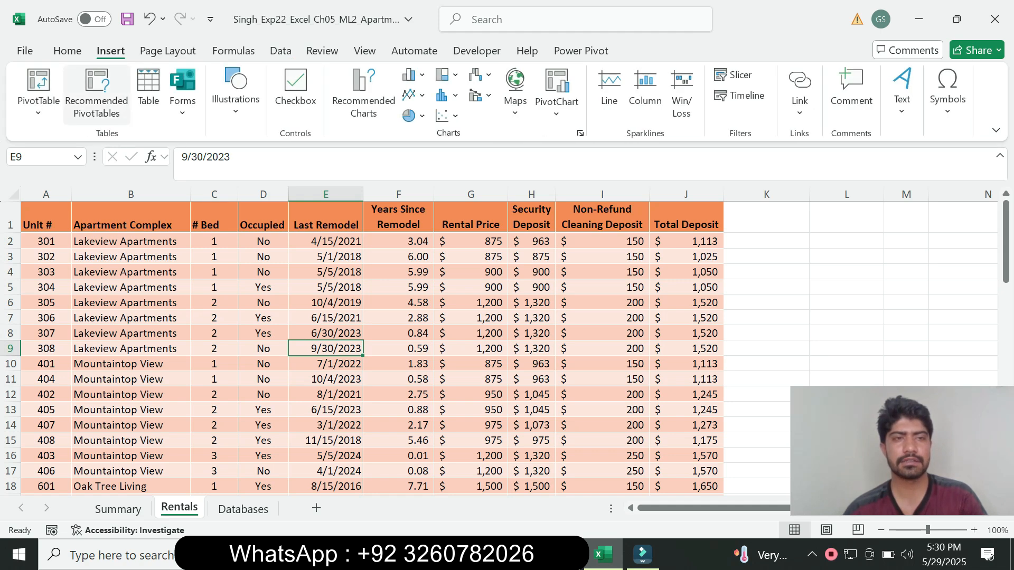
pyautogui.click(39, 84)
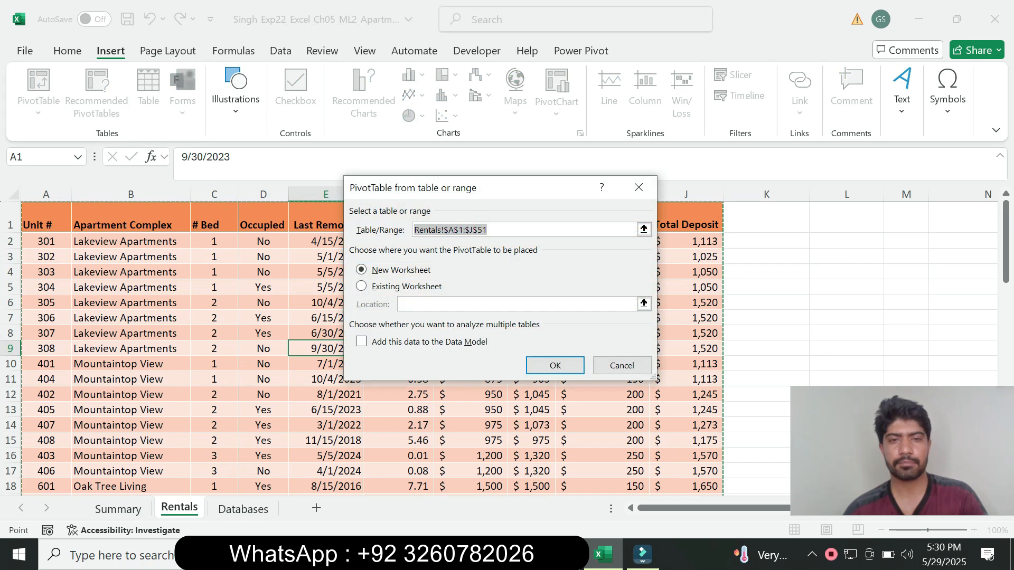
pyautogui.click(555, 365)
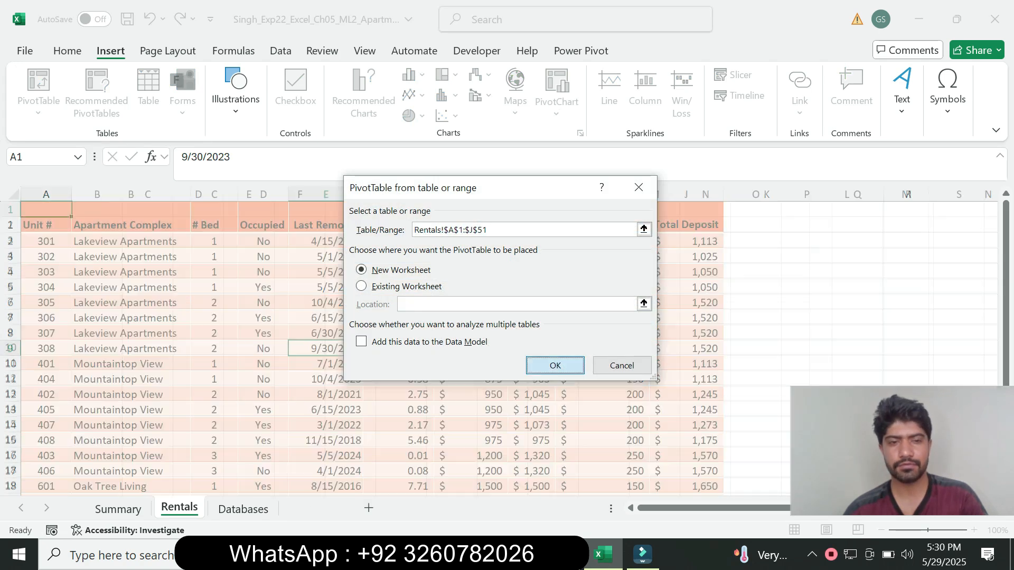
# Step: Copy the worksheet name from the Word instructions and rename the new PivotTable sheet in Excel as Rental Revenue
pyautogui.hotkey('alt', 'Tab')
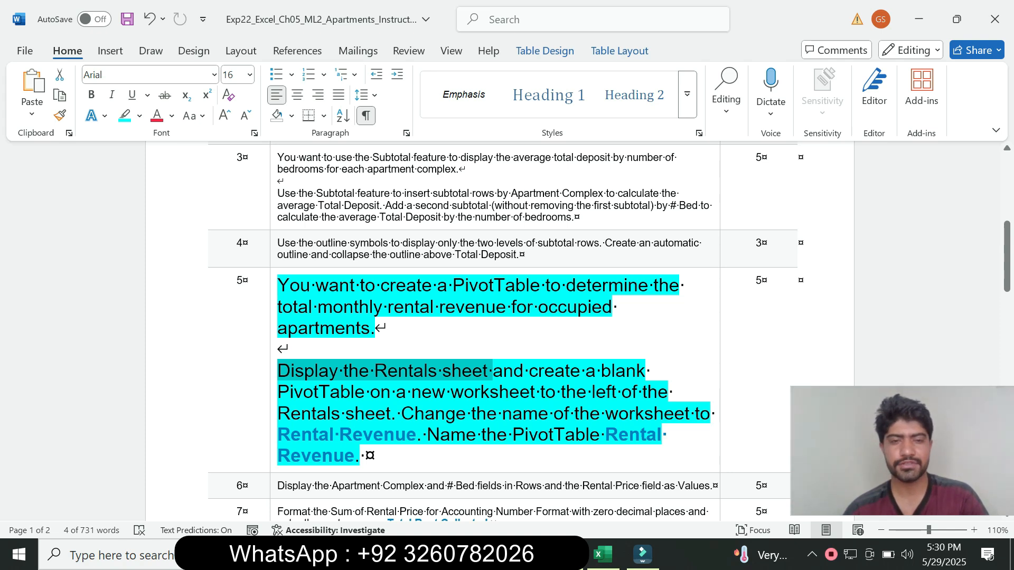
pyautogui.moveTo(278, 434); pyautogui.dragTo(415, 434)
pyautogui.hotkey('ctrl', 'c')
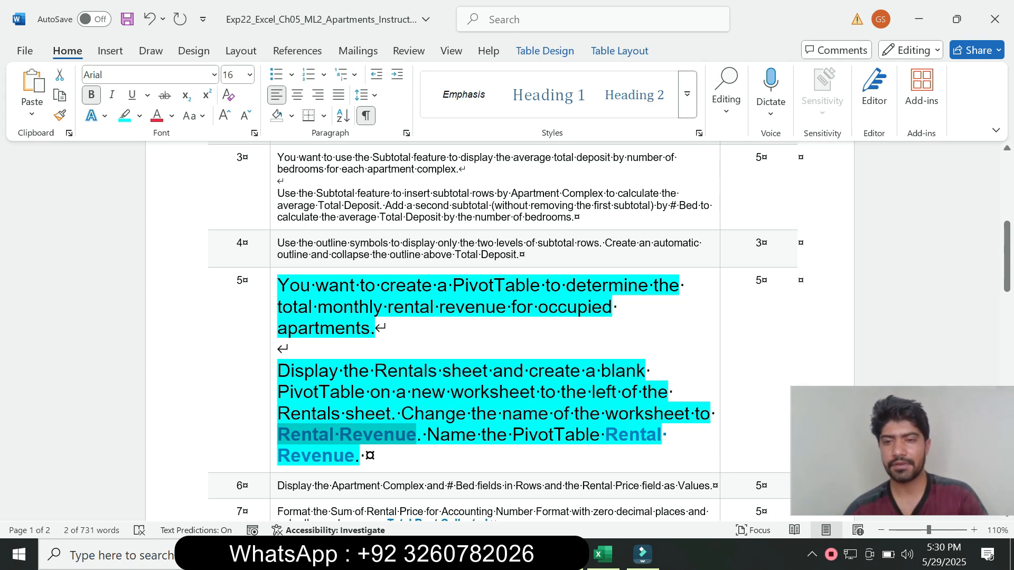
pyautogui.click(602, 554)
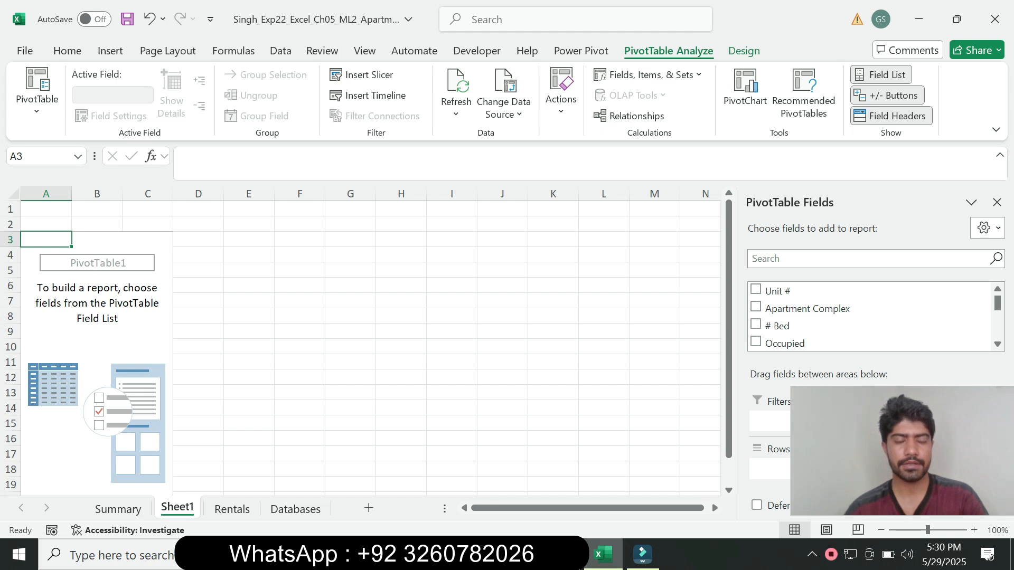
pyautogui.rightClick(177, 507)
pyautogui.click(232, 301)
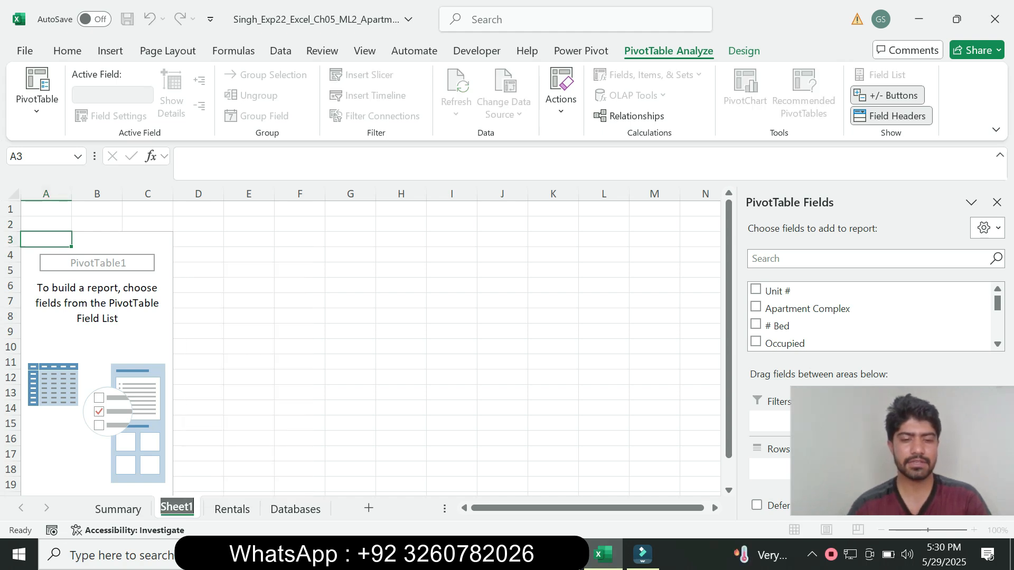
pyautogui.hotkey('ctrl', 'v')
pyautogui.press('Return')
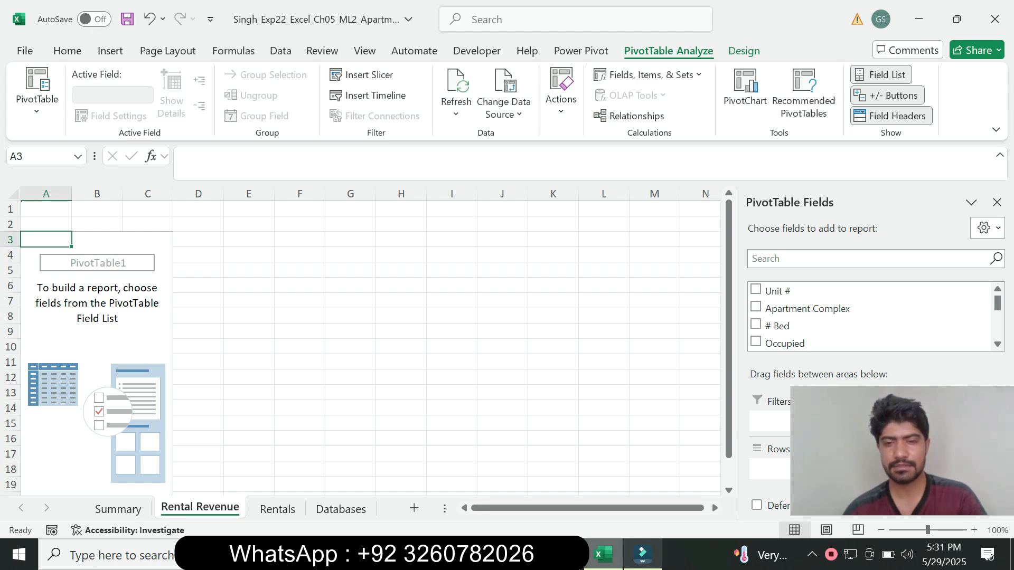
# Step: Copy the PivotTable name from the Word instructions and name the PivotTable in Excel Rental Revenue
pyautogui.click(564, 554)
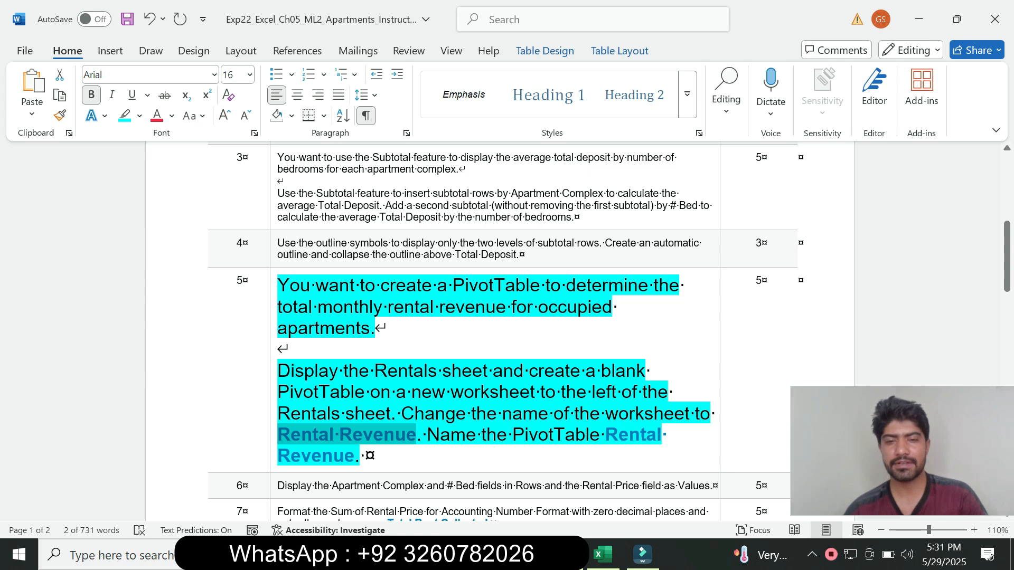
pyautogui.moveTo(605, 436); pyautogui.dragTo(355, 456)
pyautogui.hotkey('ctrl', 'c')
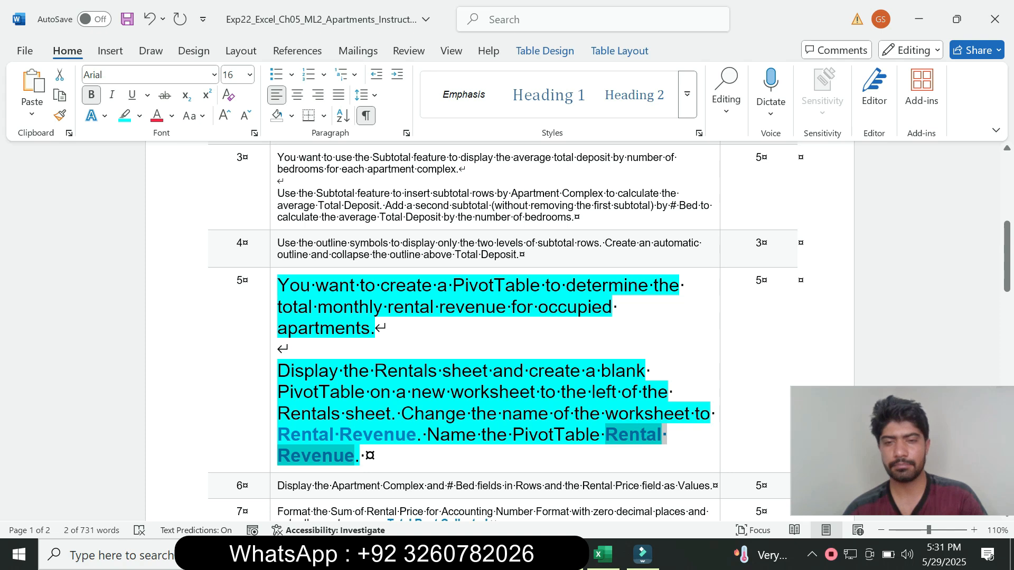
pyautogui.click(603, 555)
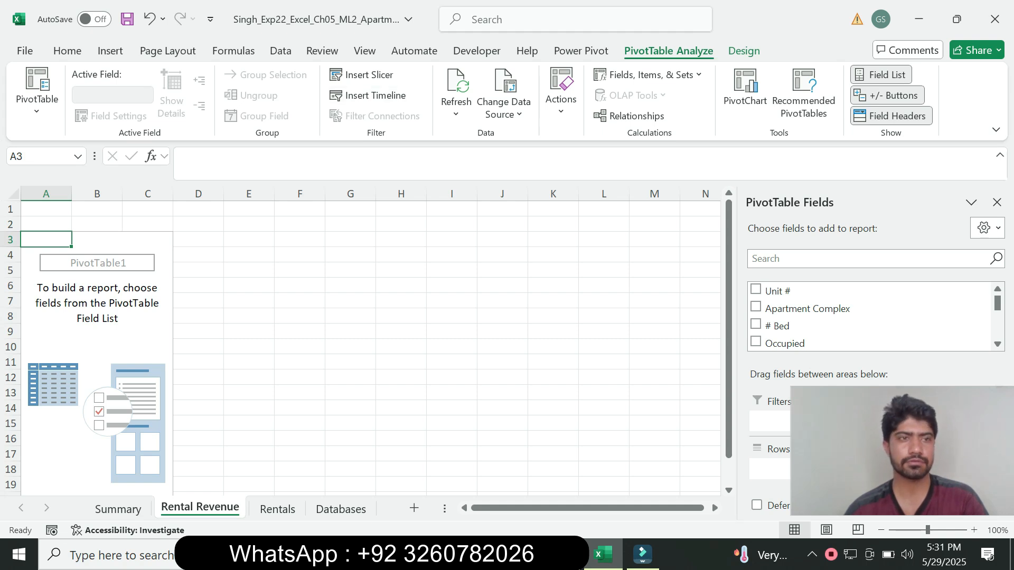
pyautogui.click(37, 99)
pyautogui.click(52, 170)
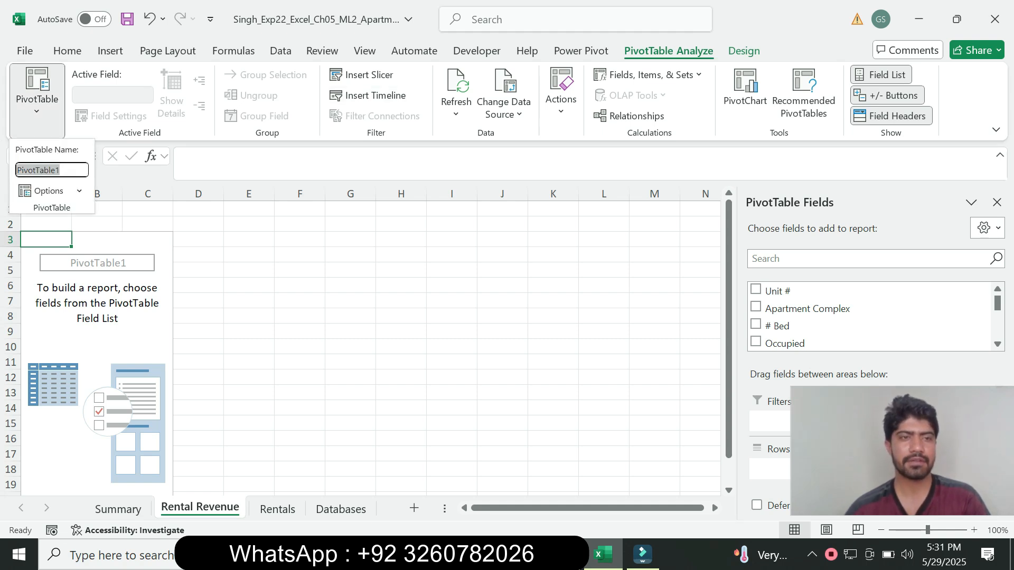
pyautogui.hotkey('ctrl', 'v')
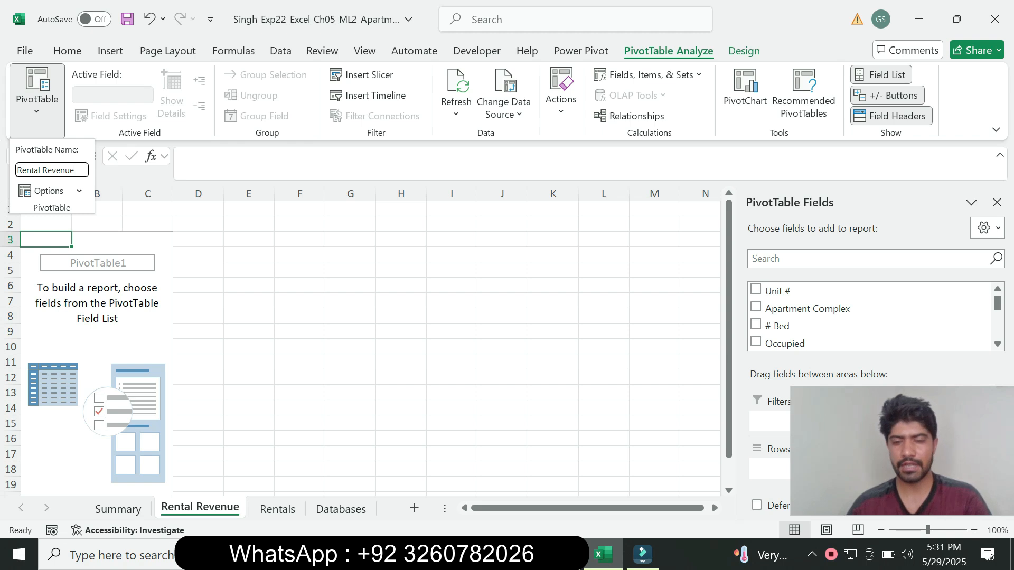
pyautogui.press('Return')
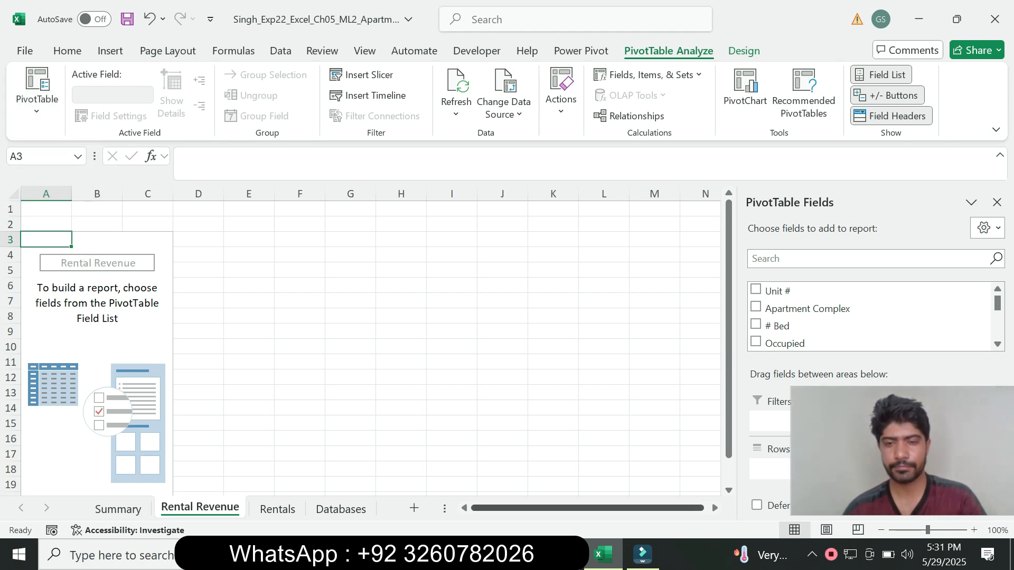
# Step: Switch to the Word instructions, set the step 5 instruction text to 9 pt and remove its highlight
pyautogui.hotkey('alt', 'Tab')
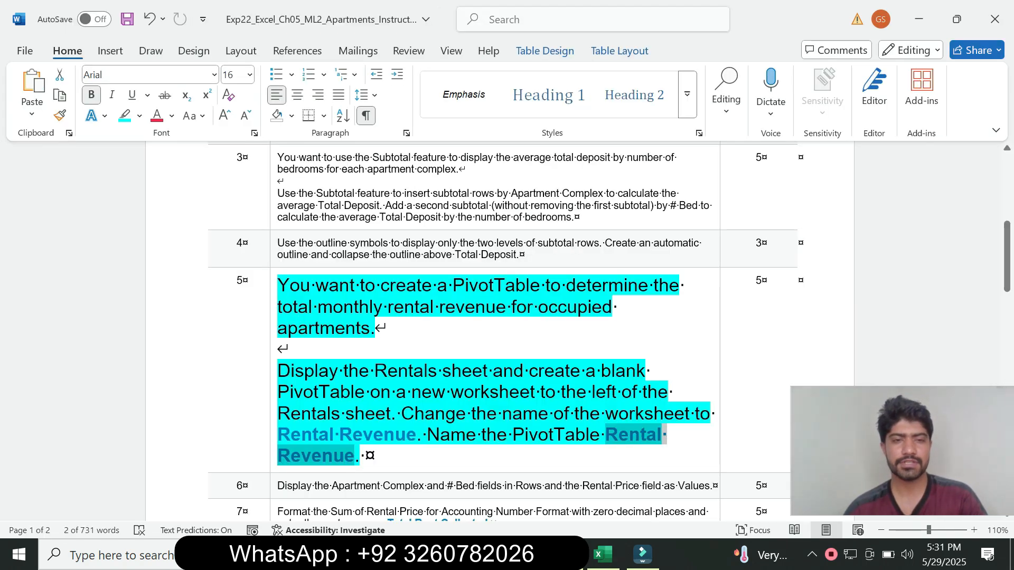
pyautogui.click(274, 395)
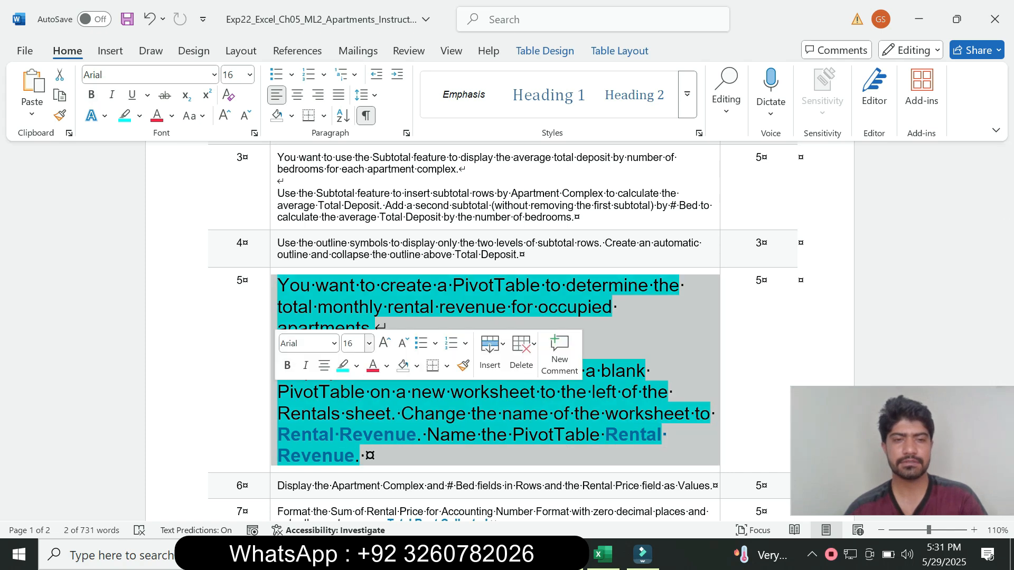
pyautogui.click(368, 343)
pyautogui.click(352, 343)
pyautogui.hotkey('ctrl', 'z')
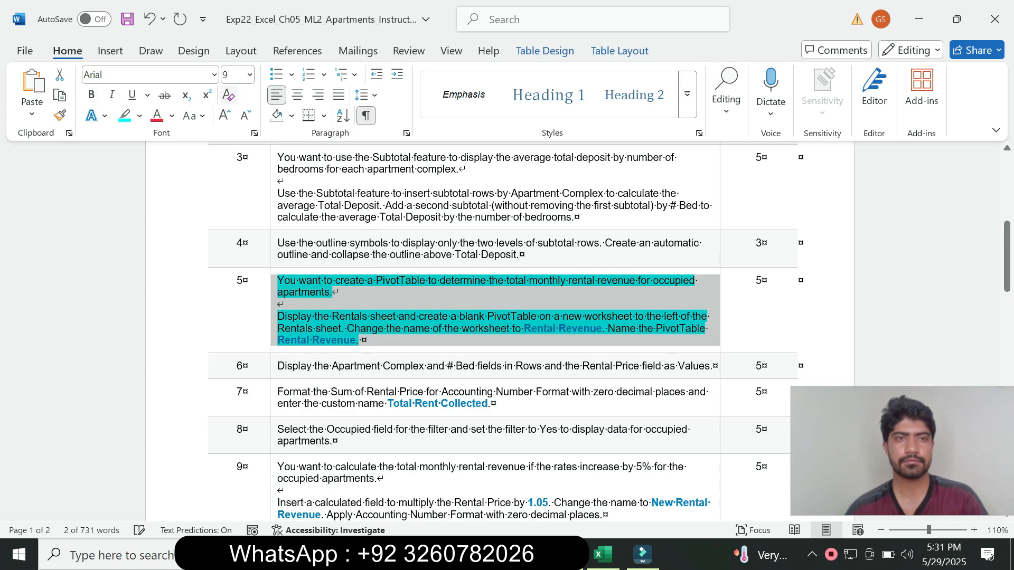
pyautogui.click(139, 116)
pyautogui.click(361, 340)
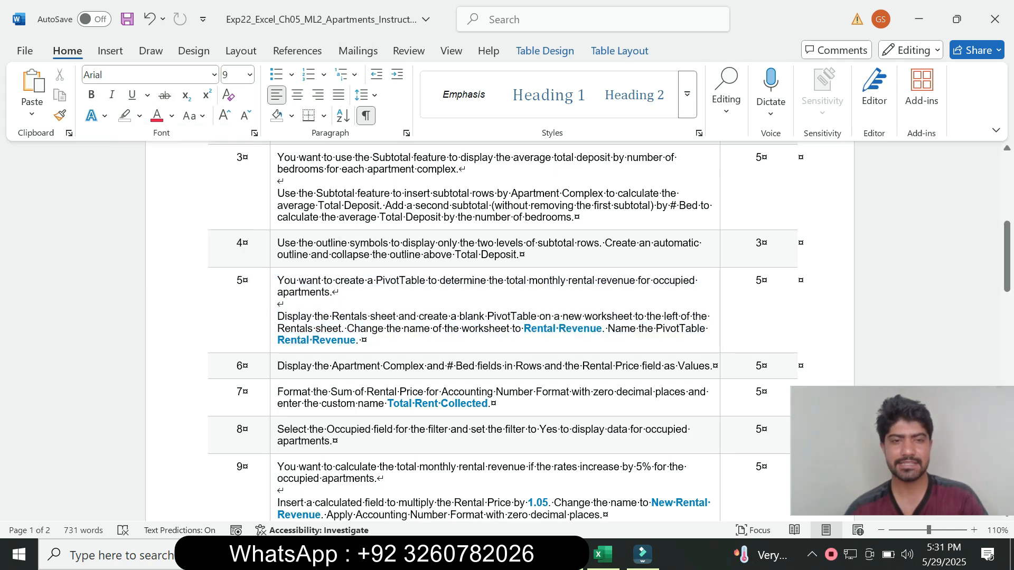
# Step: Set the step 6 instruction text to 14 pt with a turquoise highlight and select the words Apartment Complex in it
pyautogui.click(274, 366)
pyautogui.click(367, 313)
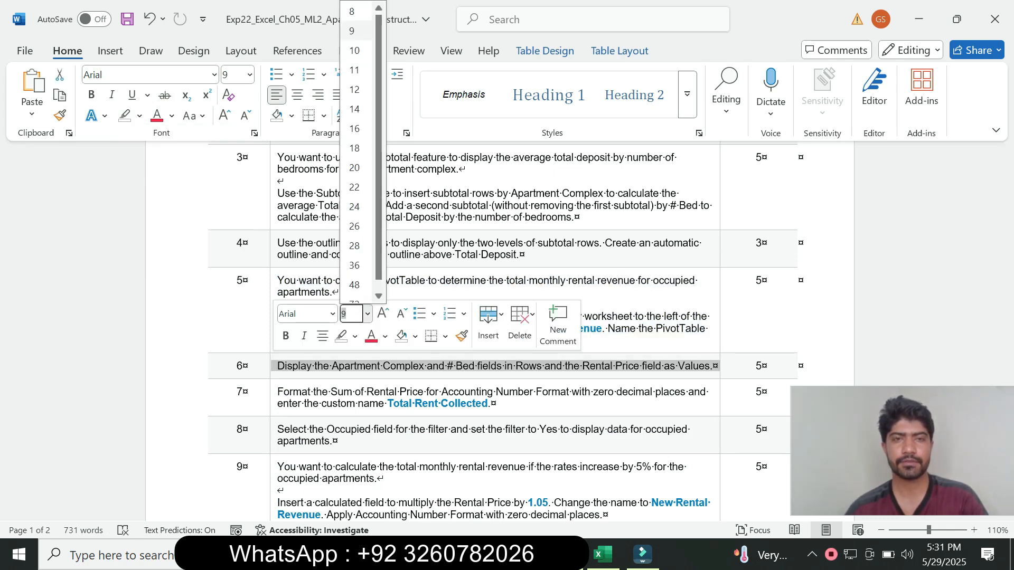
pyautogui.click(355, 109)
pyautogui.click(139, 116)
pyautogui.click(175, 171)
pyautogui.moveTo(1006, 257); pyautogui.dragTo(1007, 279)
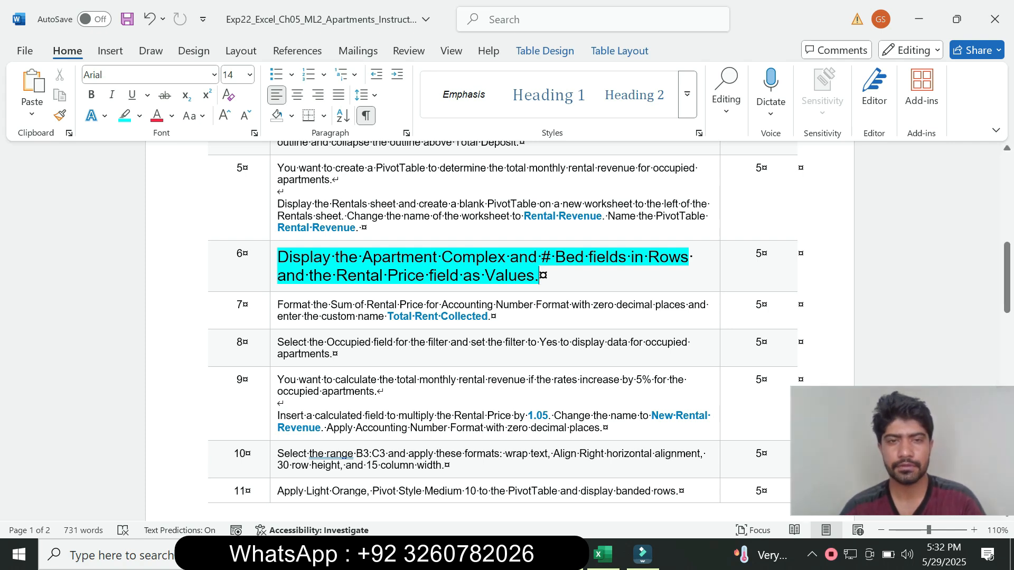
pyautogui.moveTo(362, 258); pyautogui.dragTo(508, 258)
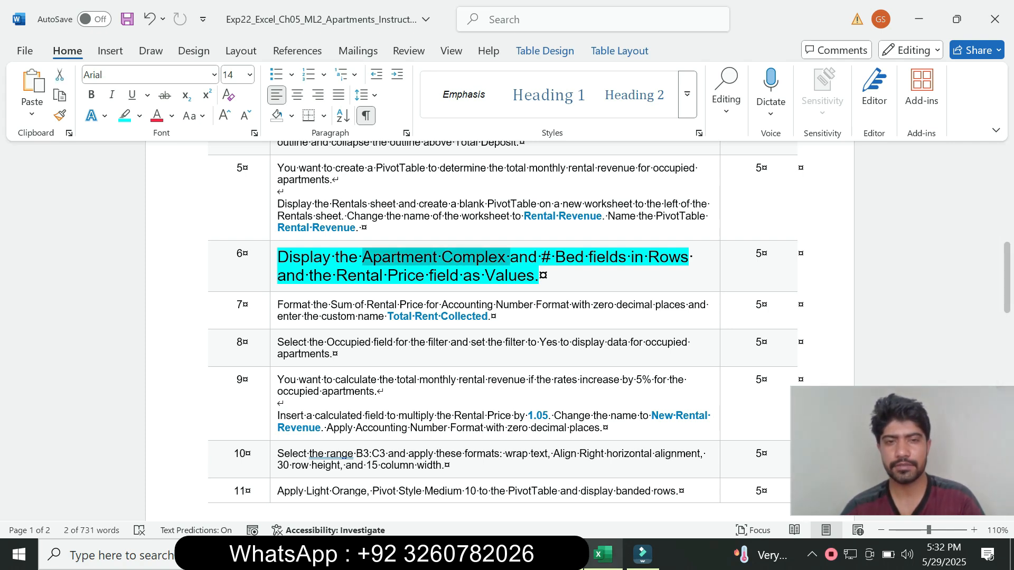
# Step: Add the Apartment Complex and # Bed fields to the PivotTable in Excel, selecting # Bed in the Word instructions in between
pyautogui.click(603, 554)
pyautogui.click(756, 307)
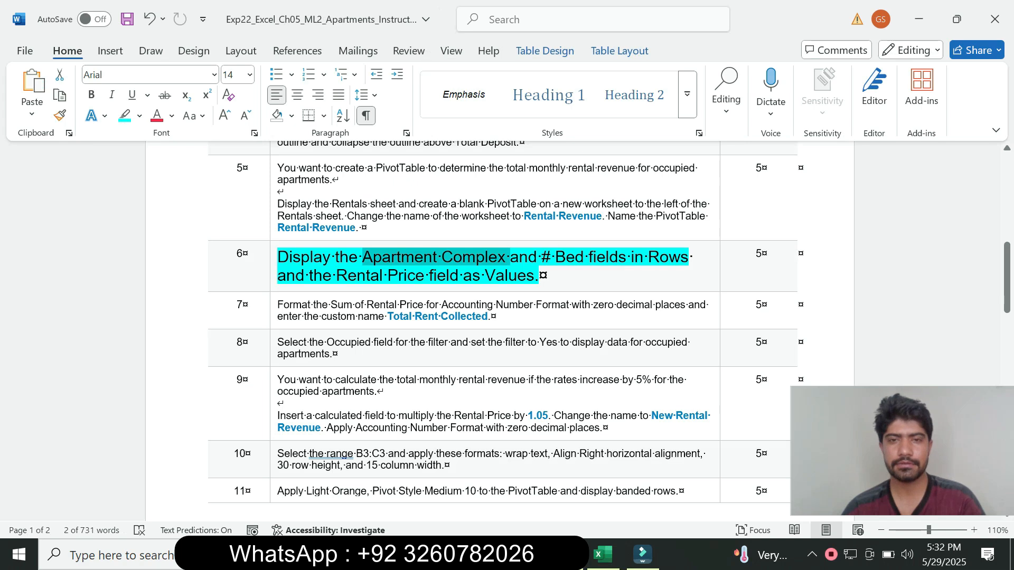
pyautogui.moveTo(513, 258); pyautogui.dragTo(580, 258)
pyautogui.click(603, 554)
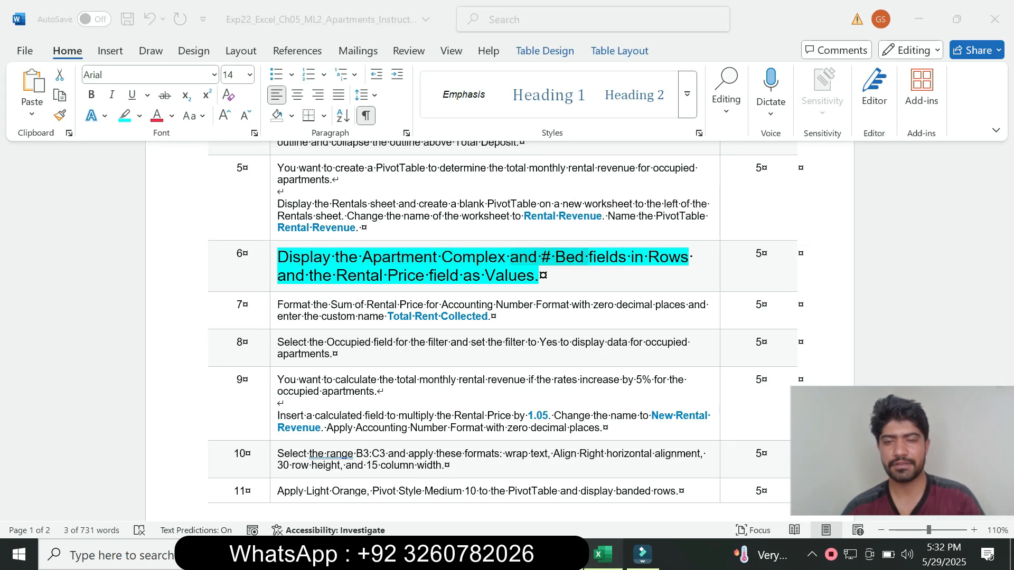
pyautogui.click(756, 325)
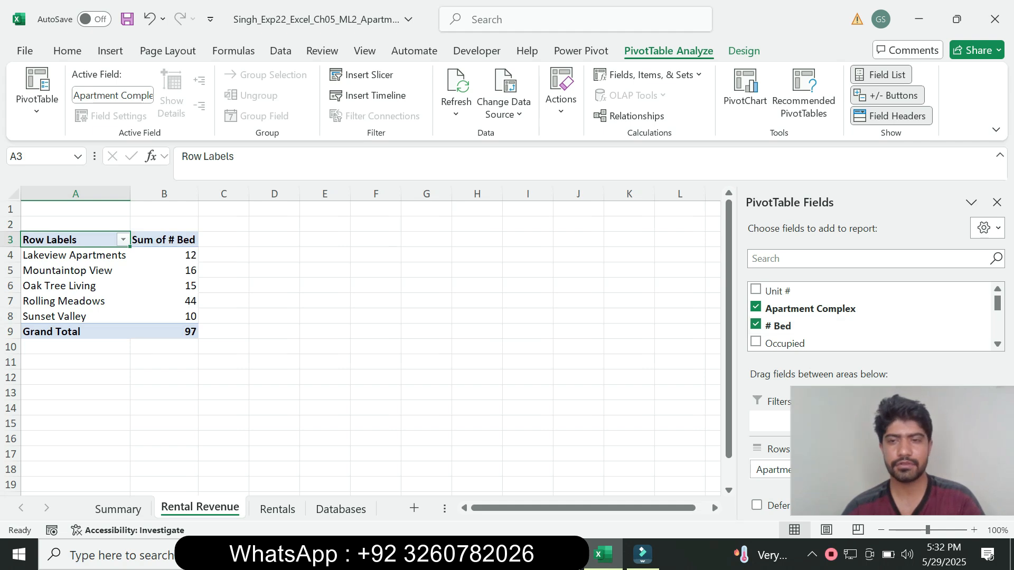
# Step: Move the # Bed field from Values to Rows beneath Apartment Complex and check the order of the row fields
pyautogui.moveTo(890, 446); pyautogui.dragTo(870, 229)
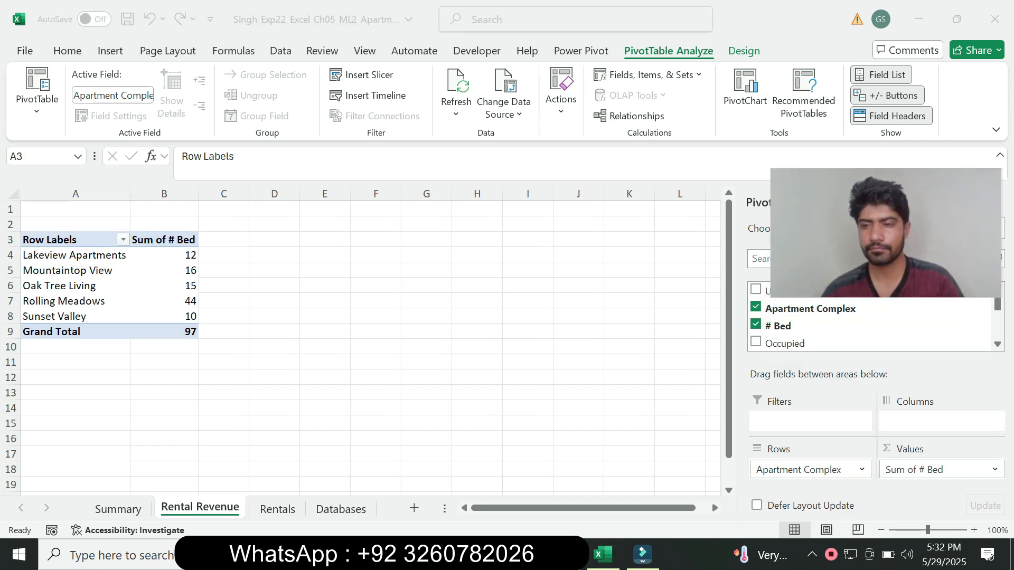
pyautogui.hotkey('alt', 'Tab')
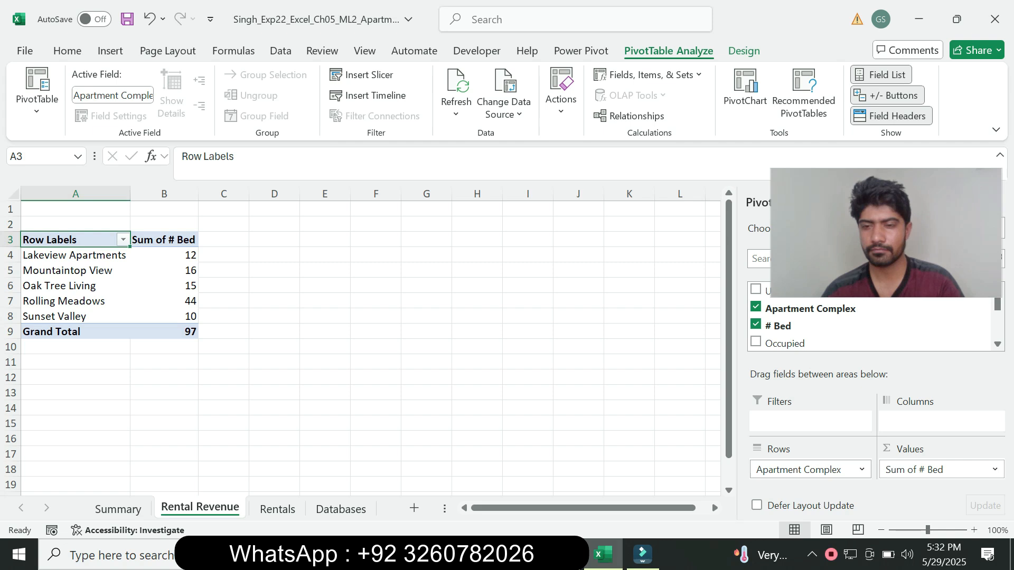
pyautogui.moveTo(928, 470); pyautogui.dragTo(811, 477)
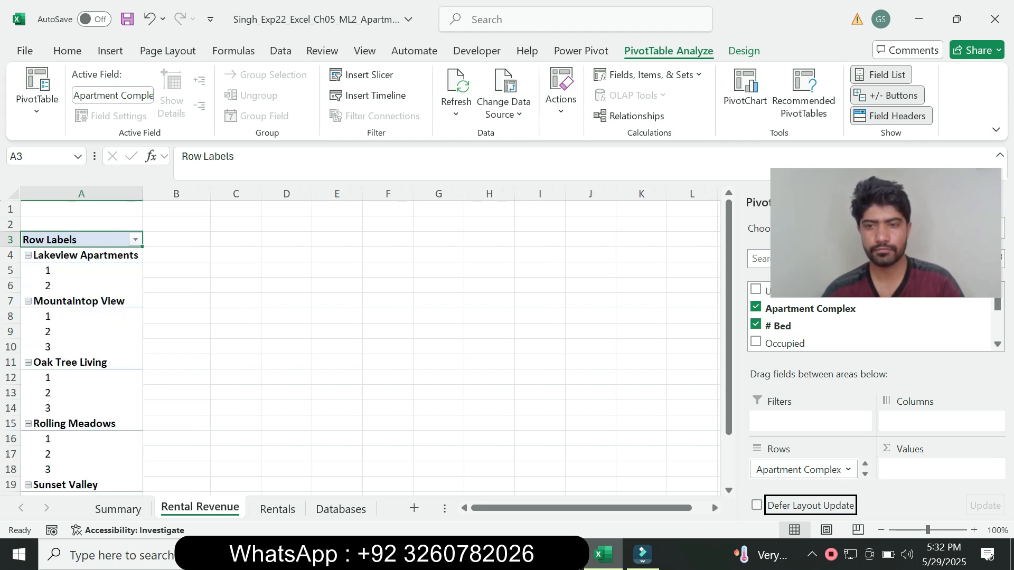
pyautogui.scroll(-2, 803, 469)
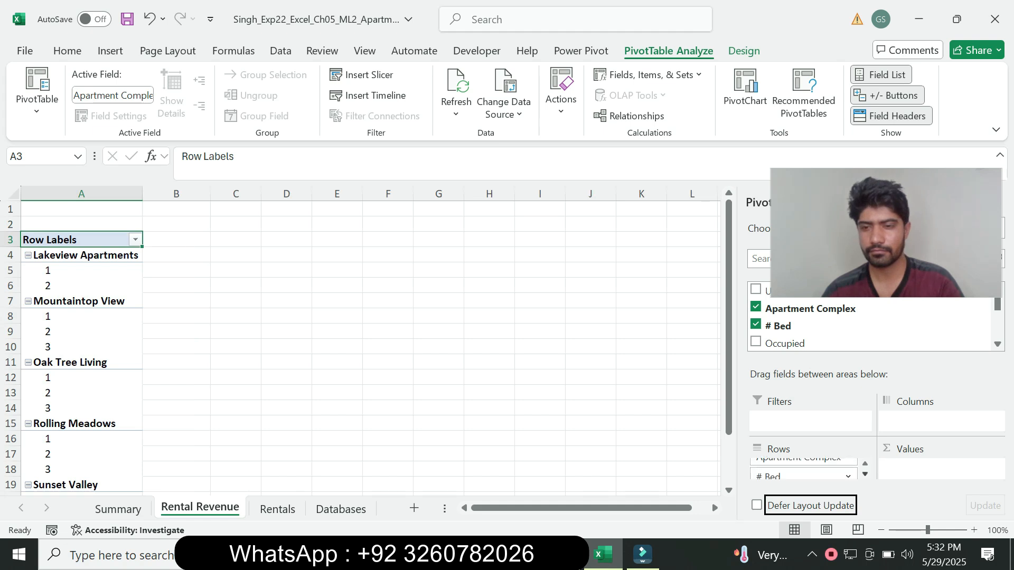
pyautogui.scroll(2, 804, 469)
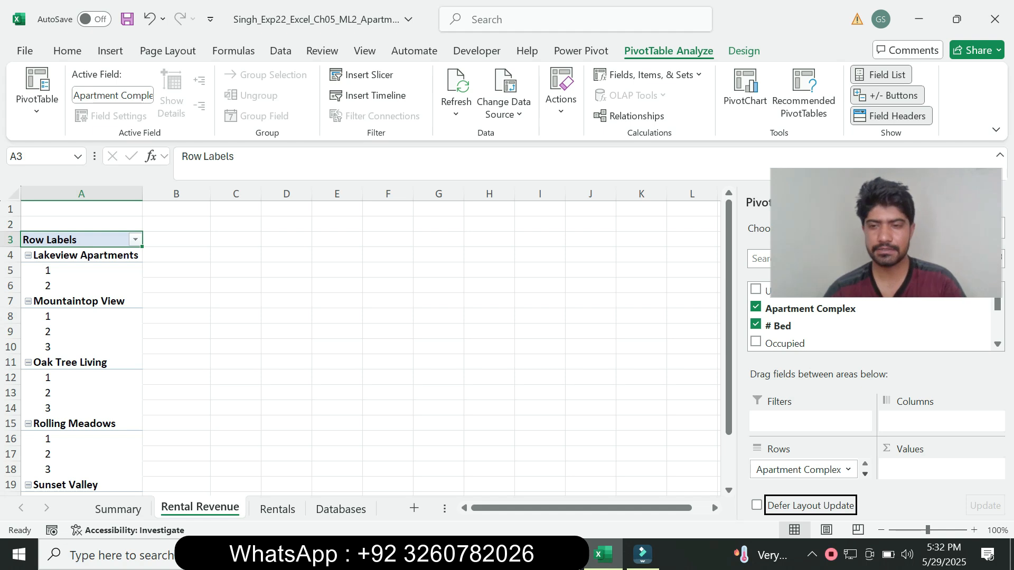
pyautogui.scroll(-1, 803, 470)
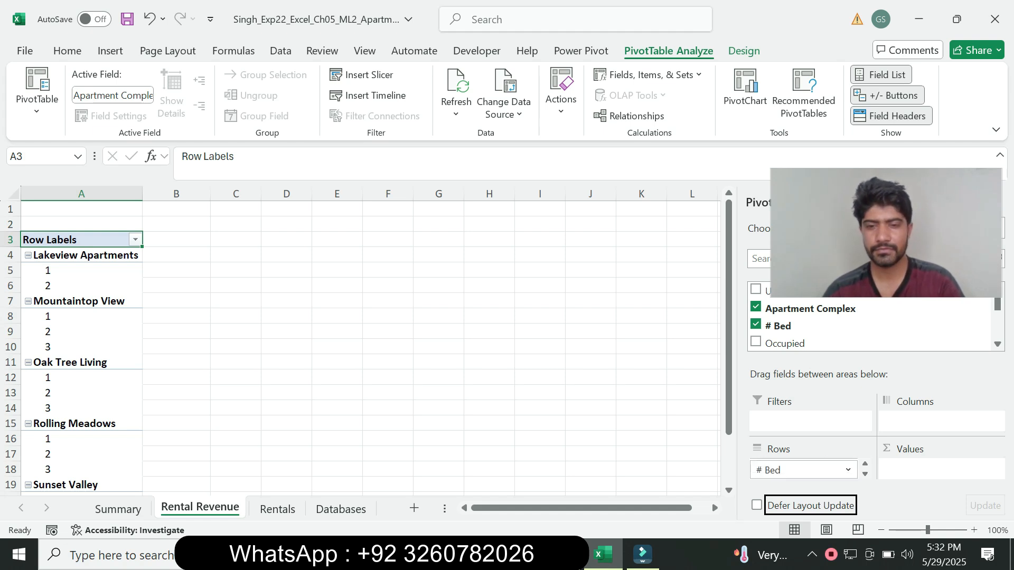
# Step: Select Rental Price in the Word step 6 instruction and add the Rental Price field to the PivotTable's Values in Excel
pyautogui.hotkey('alt', 'Tab')
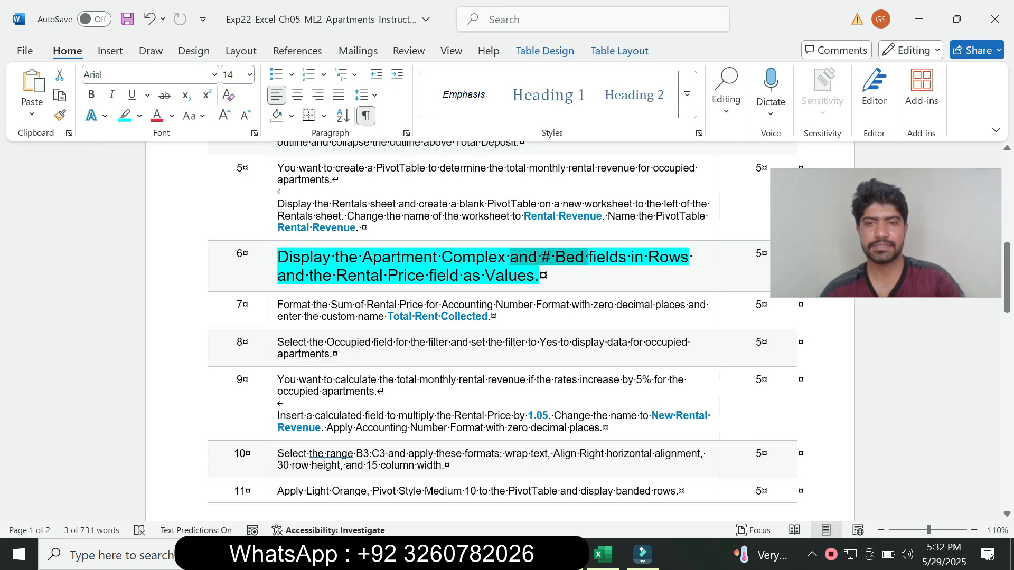
pyautogui.moveTo(339, 277); pyautogui.dragTo(422, 276)
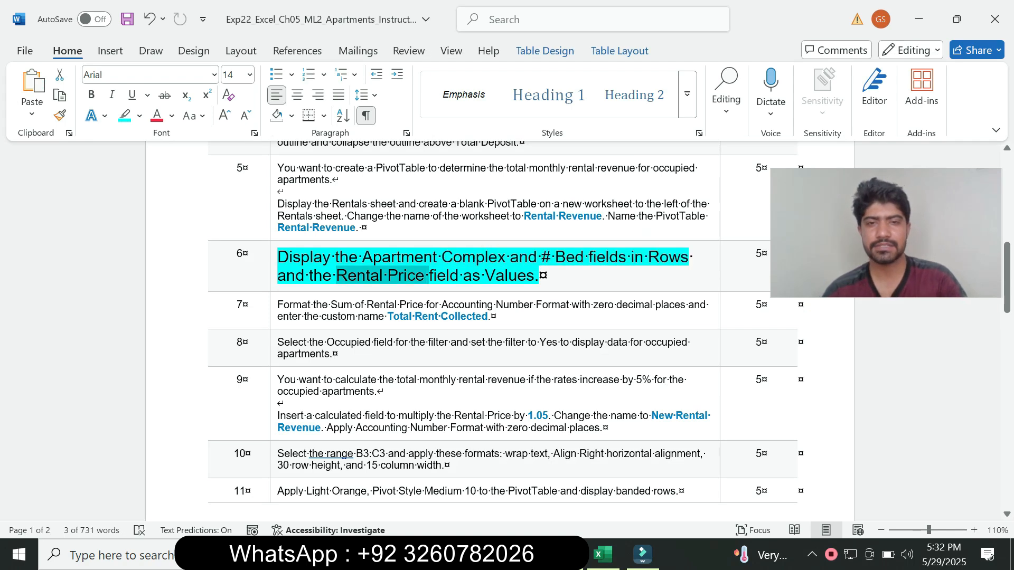
pyautogui.hotkey('alt', 'Tab')
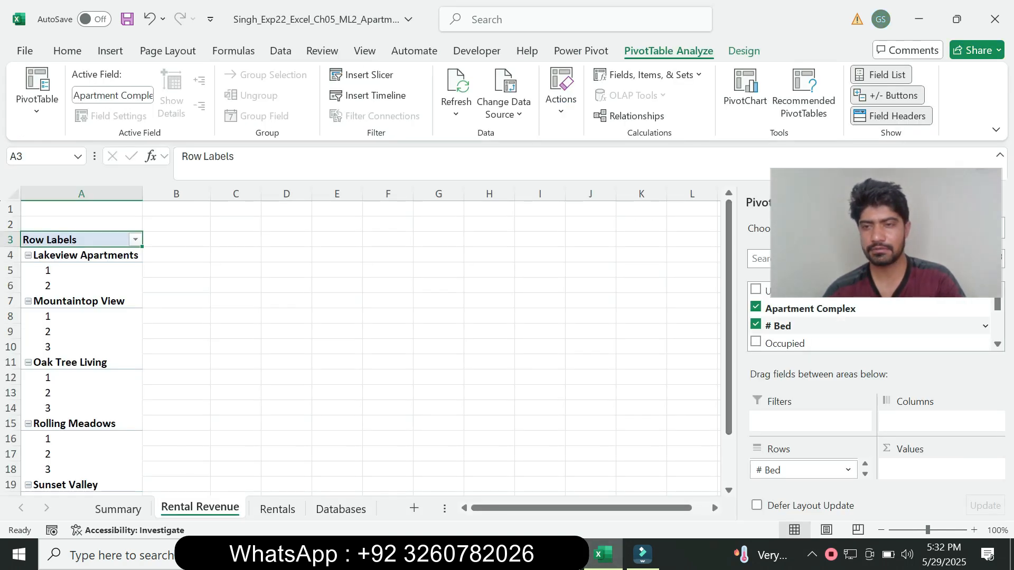
pyautogui.scroll(-2, 871, 326)
pyautogui.scroll(-2, 871, 317)
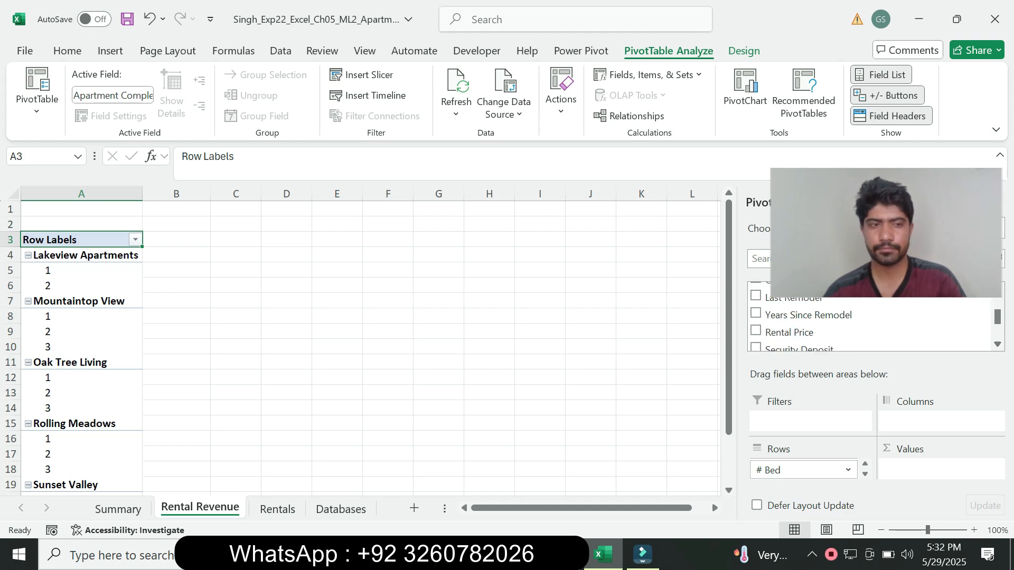
pyautogui.hotkey('alt', 'Tab')
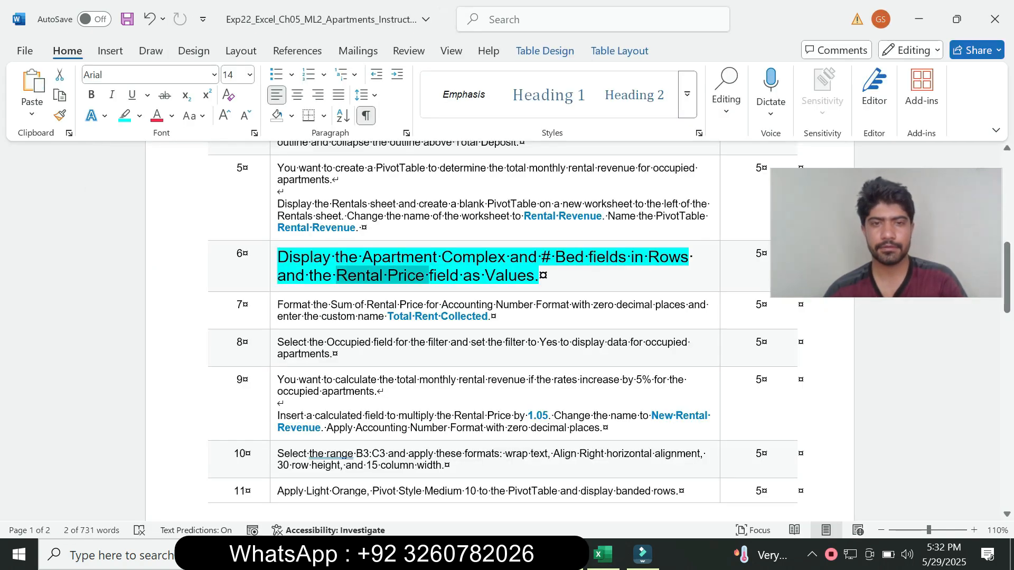
pyautogui.hotkey('alt', 'Tab')
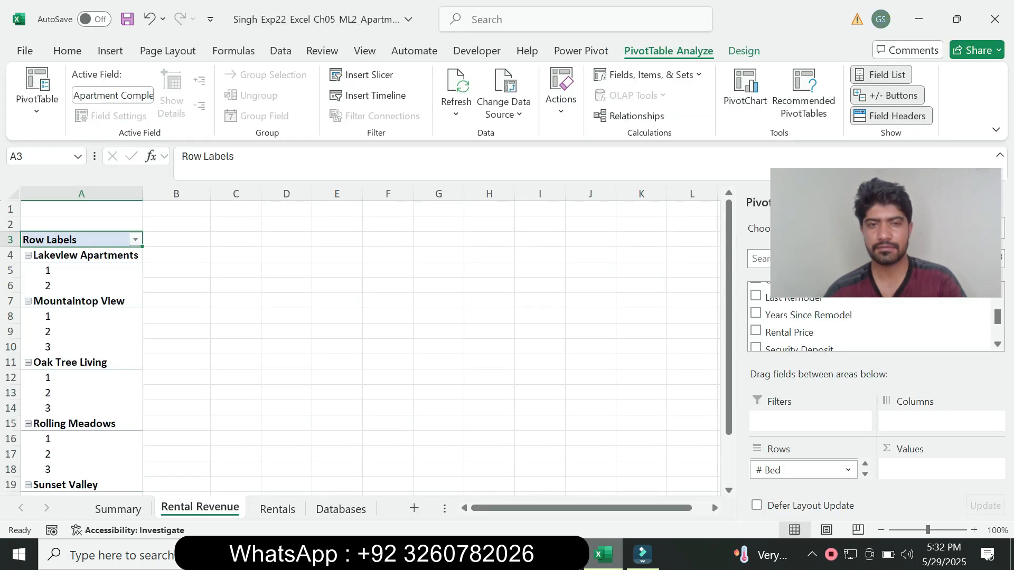
pyautogui.moveTo(789, 333); pyautogui.dragTo(935, 469)
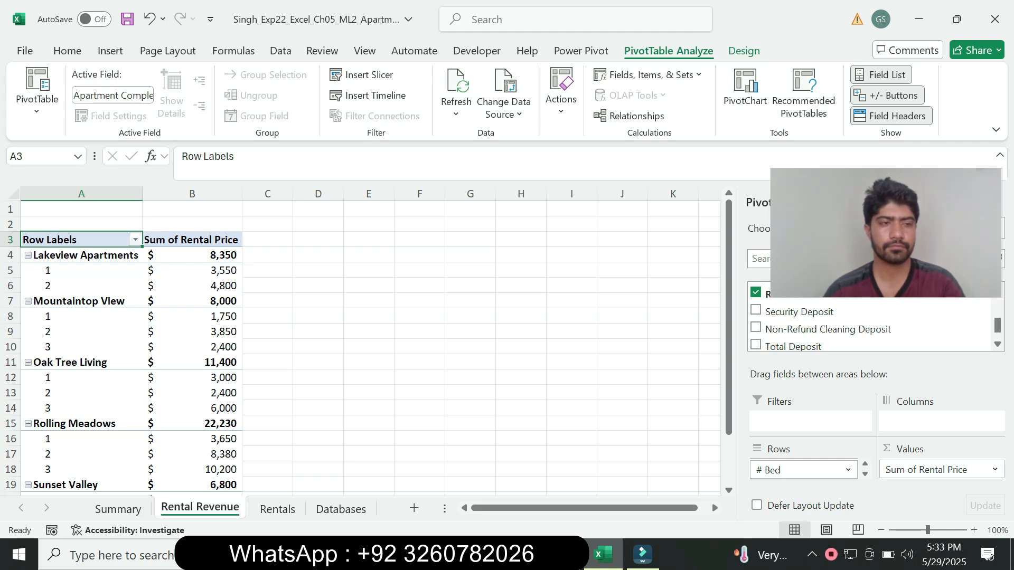
# Step: Switch to the Word instructions, set the step 6 instruction text to 9 pt and remove its highlight
pyautogui.click(192, 255)
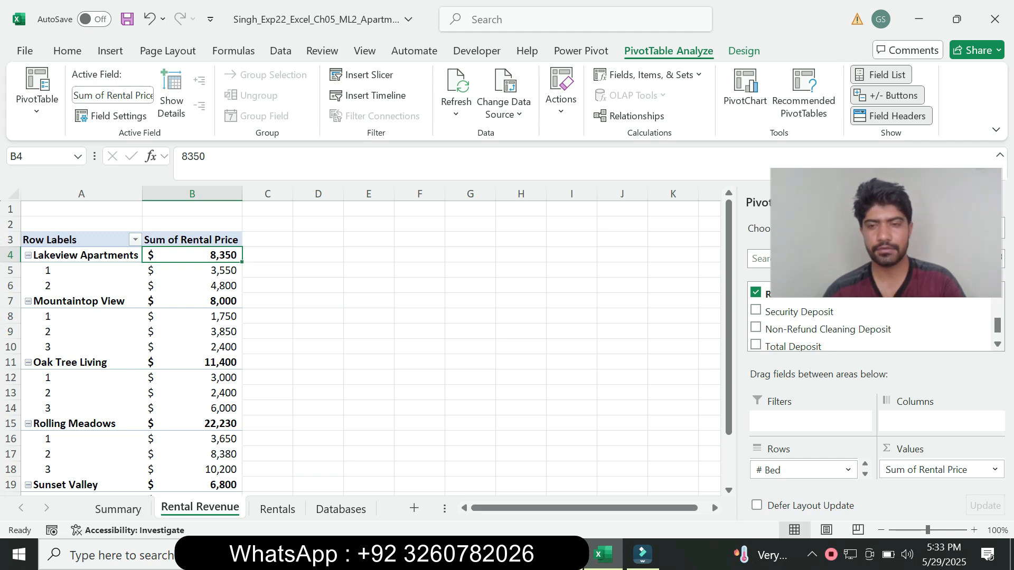
pyautogui.hotkey('alt', 'Tab')
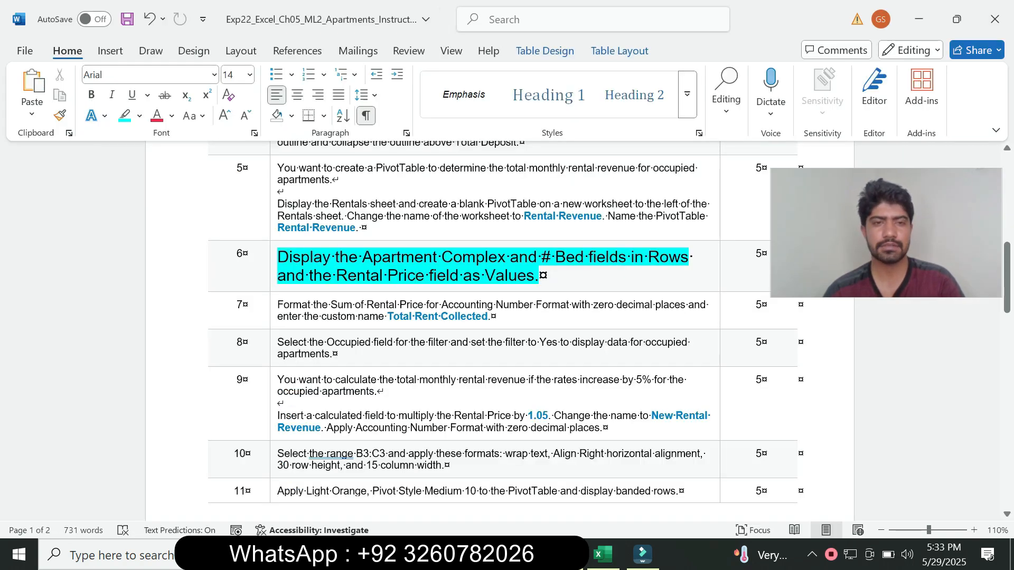
pyautogui.hotkey('alt', 'Tab')
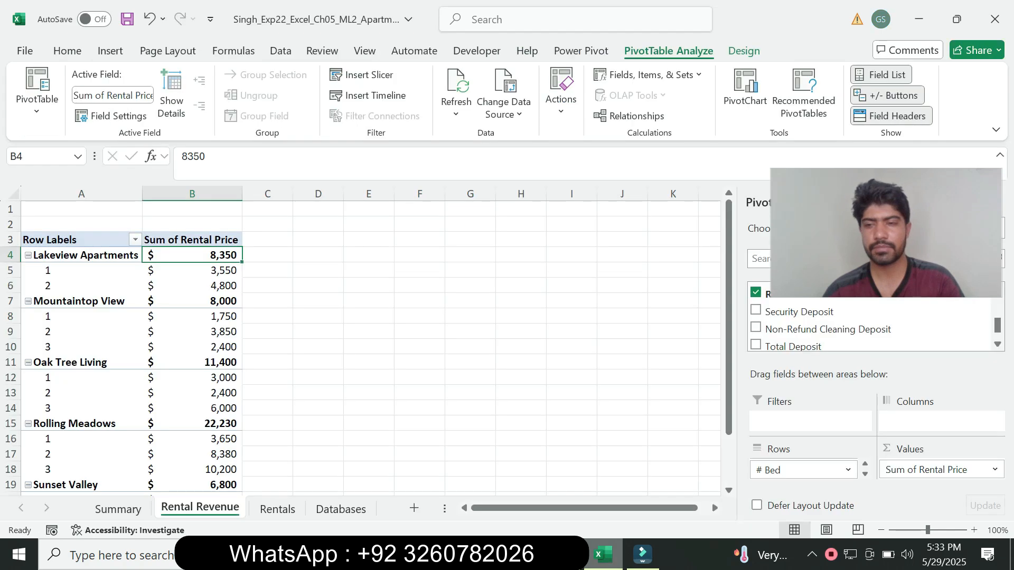
pyautogui.hotkey('alt', 'Tab')
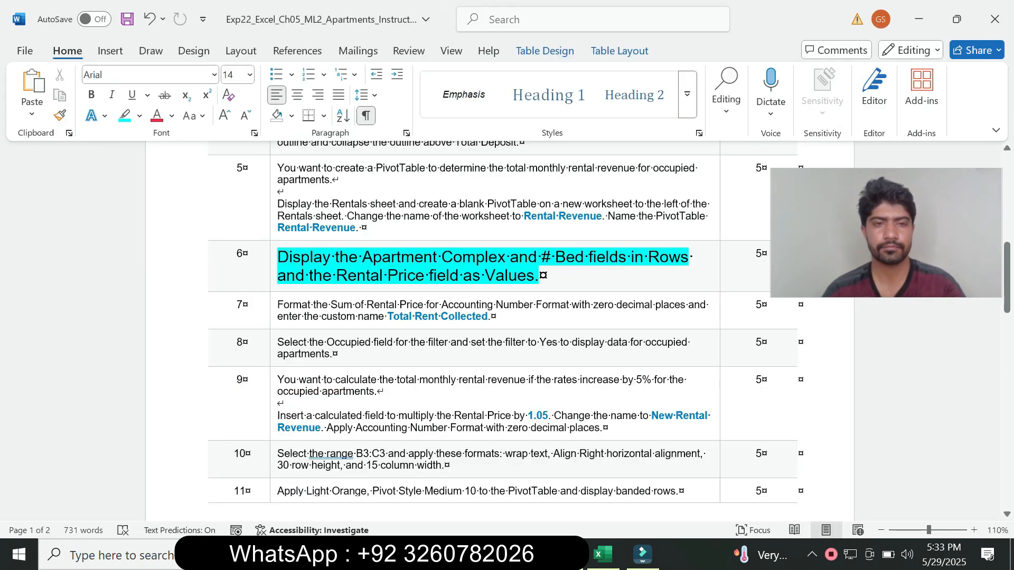
pyautogui.click(274, 273)
pyautogui.click(365, 226)
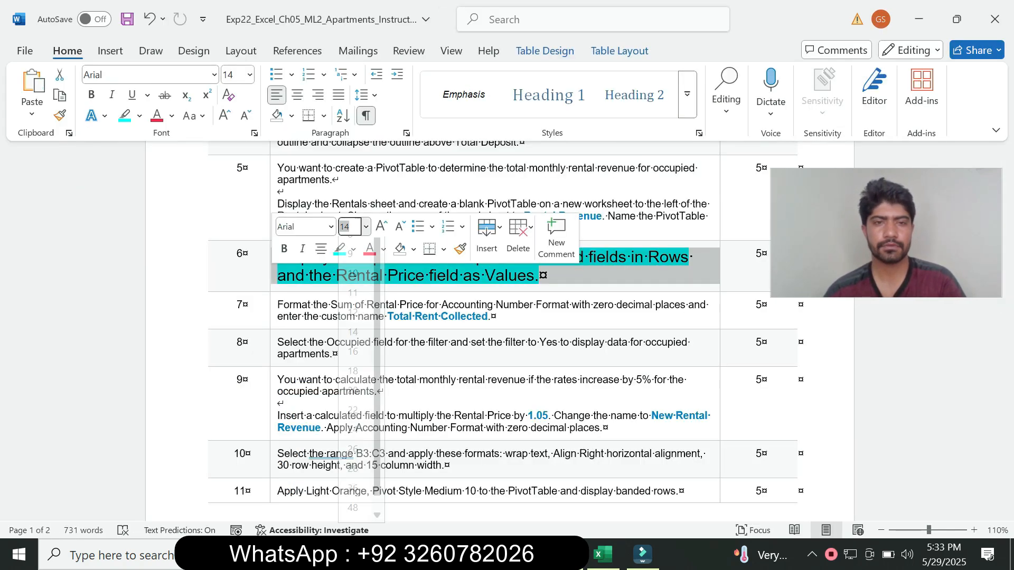
pyautogui.click(350, 263)
pyautogui.click(353, 249)
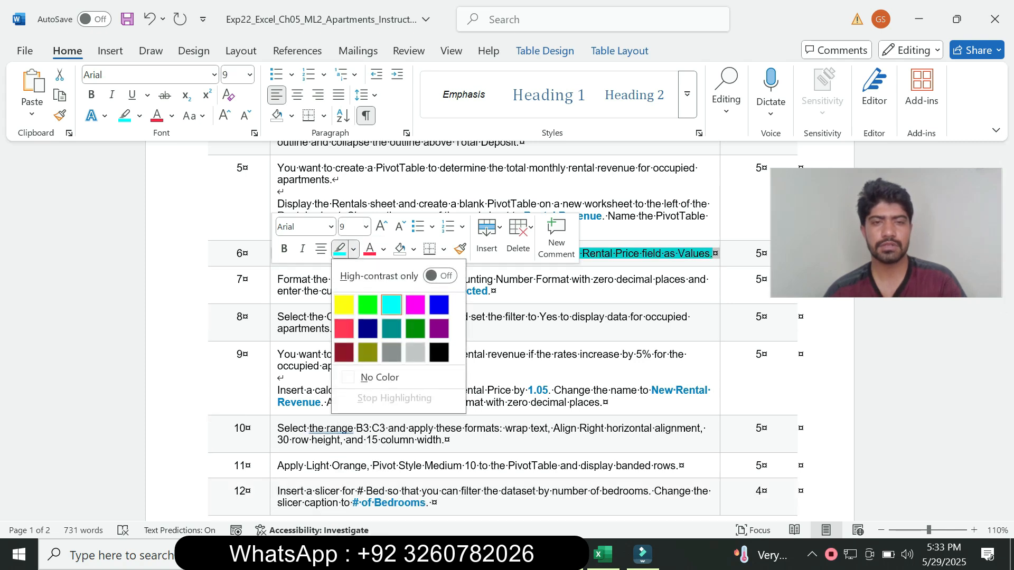
pyautogui.click(379, 376)
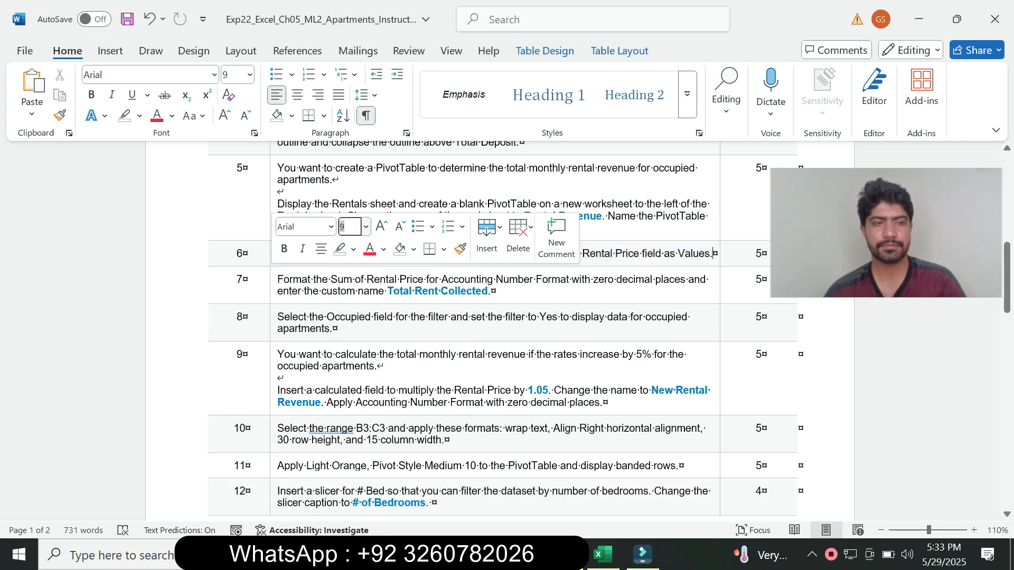
# Step: Set the step 7 instruction text to 14 pt with a turquoise highlight and select the words Sum of Rental Price in it
pyautogui.click(275, 285)
pyautogui.click(385, 238)
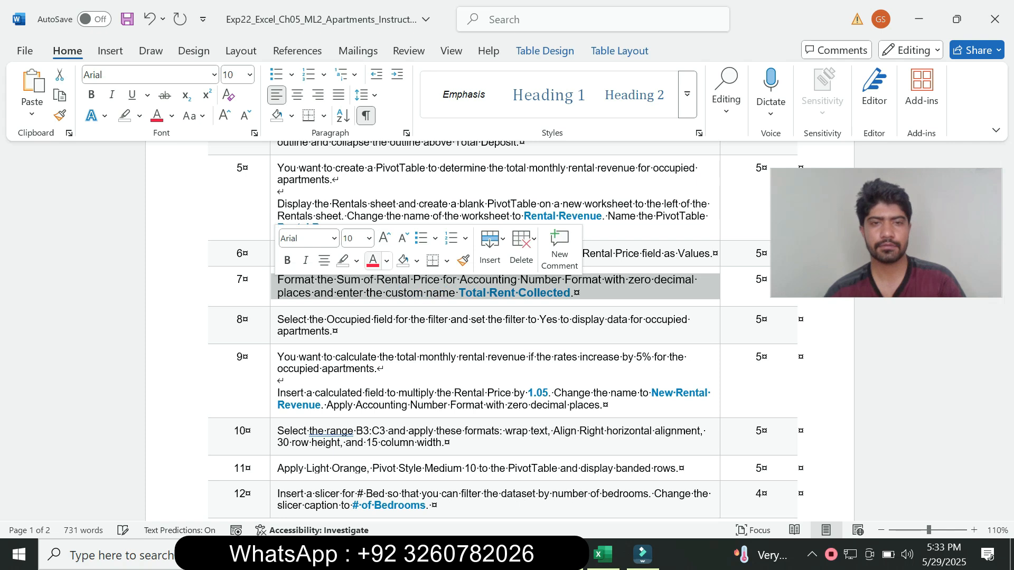
pyautogui.click(369, 239)
pyautogui.click(356, 357)
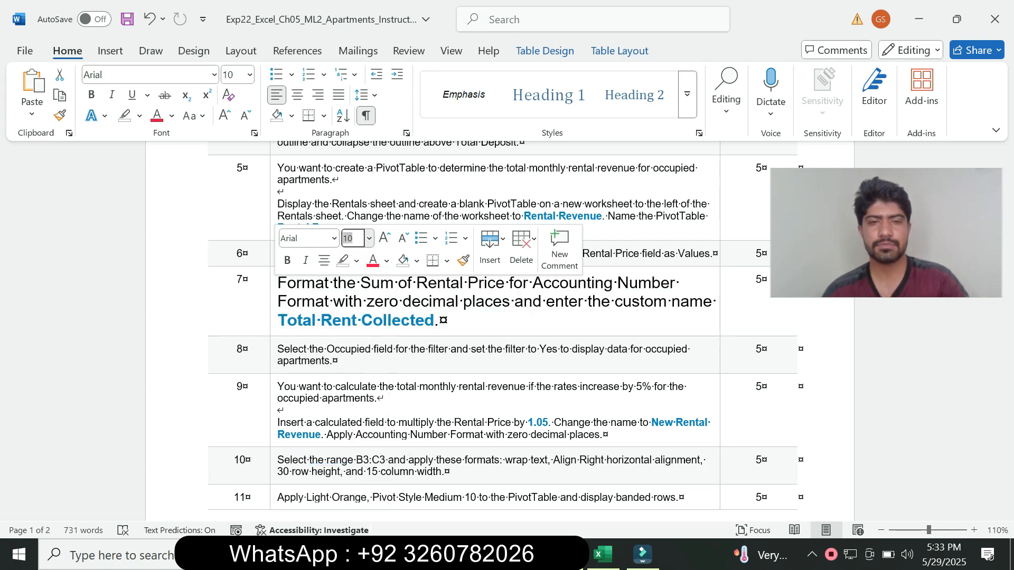
pyautogui.click(357, 261)
pyautogui.click(394, 315)
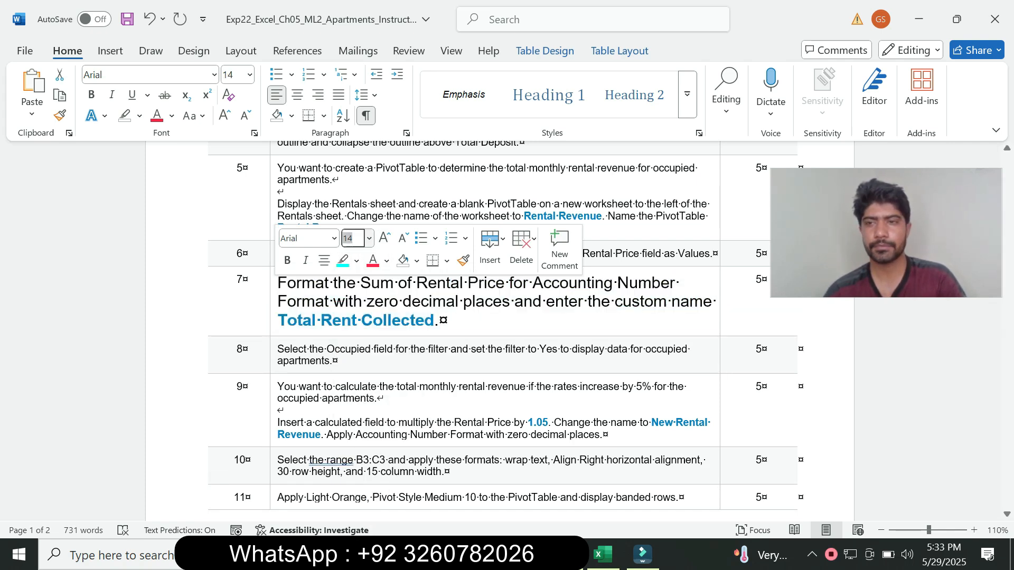
pyautogui.moveTo(301, 284); pyautogui.dragTo(473, 304)
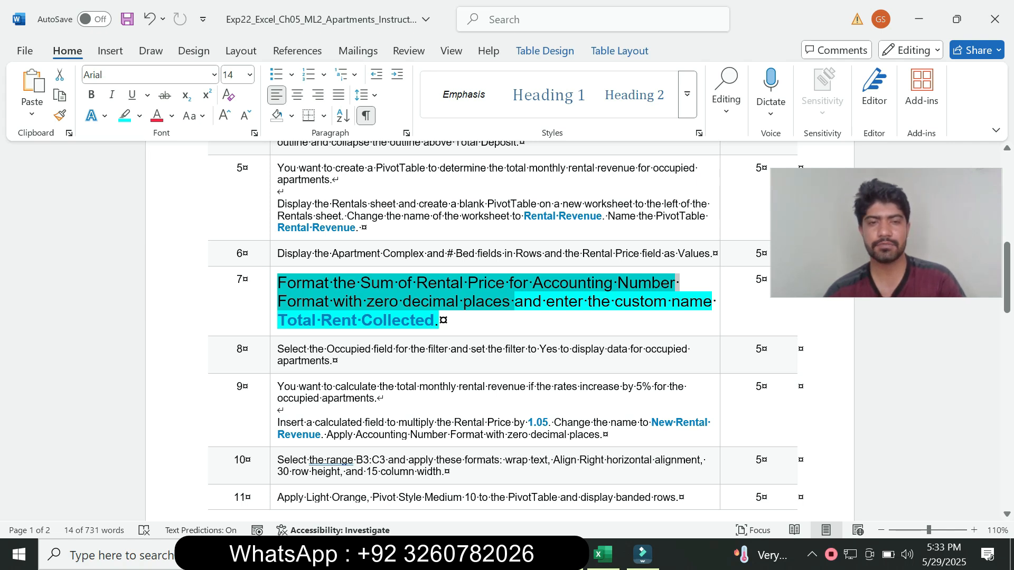
pyautogui.click(384, 320)
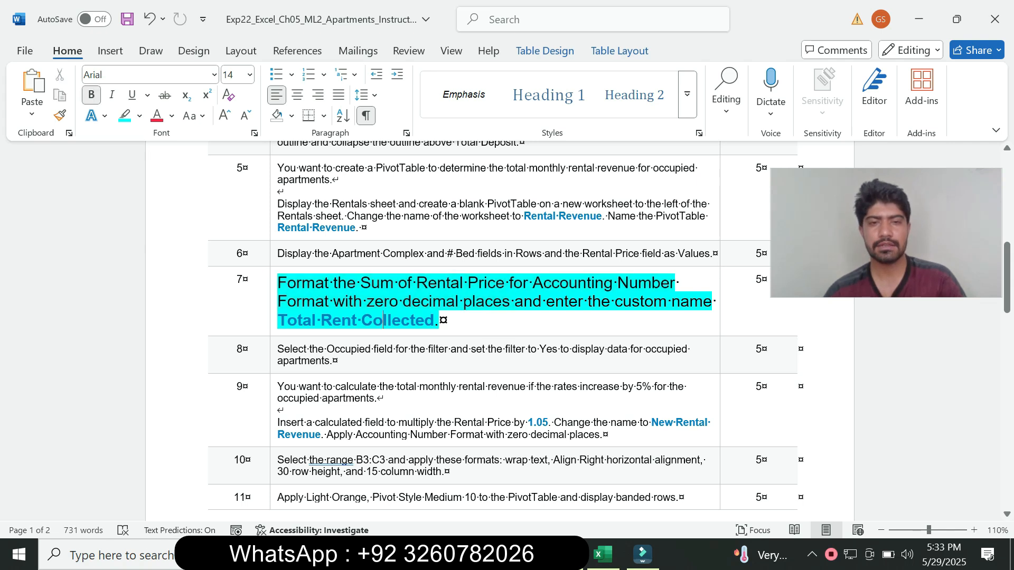
pyautogui.moveTo(333, 282); pyautogui.dragTo(532, 282)
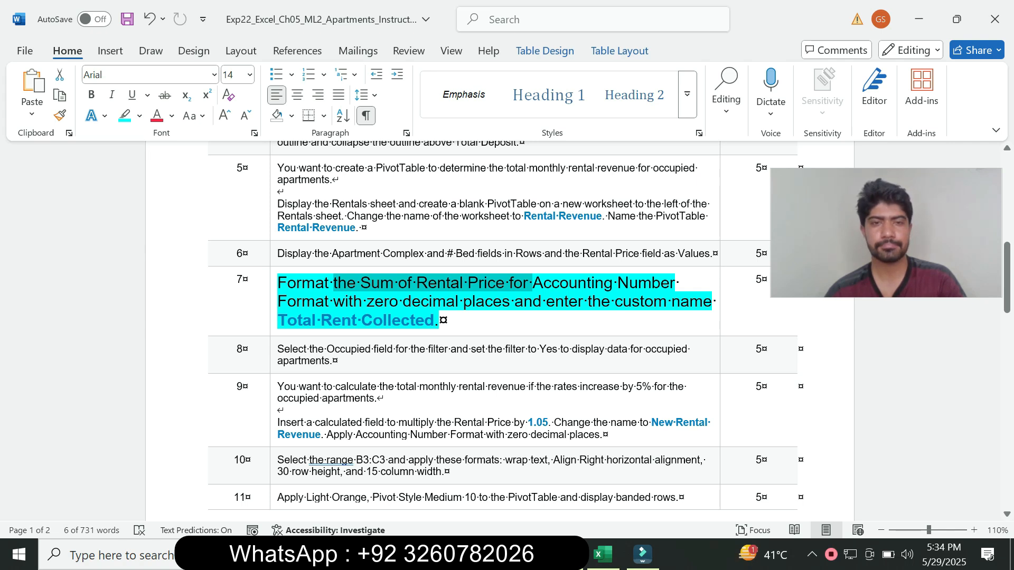
pyautogui.click(384, 301)
pyautogui.moveTo(360, 282); pyautogui.dragTo(491, 282)
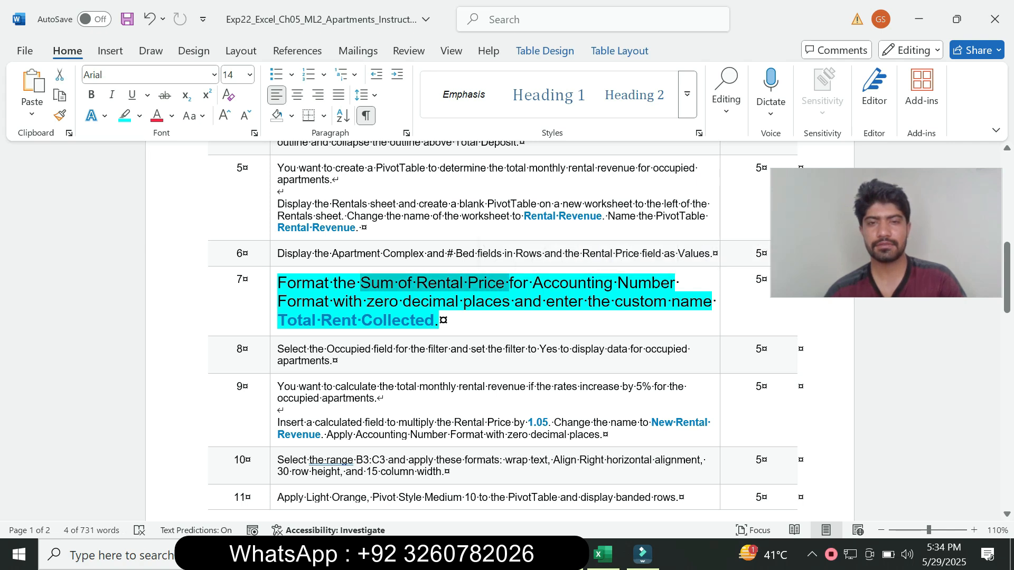
# Step: In Excel, format the Sum of Rental Price value field as Accounting with 0 decimal places, checking against Word's step 7 instruction
pyautogui.click(602, 554)
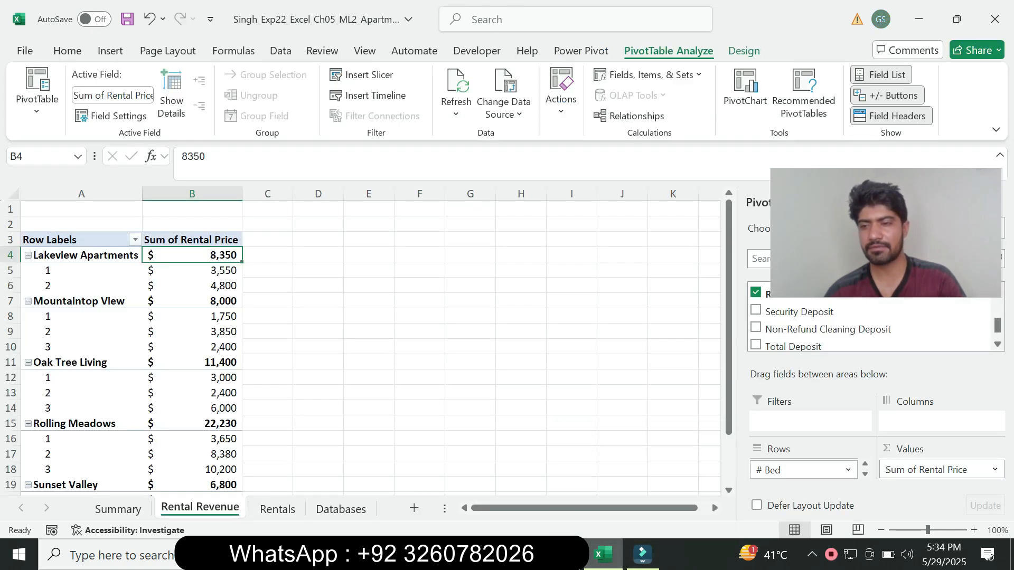
pyautogui.click(942, 469)
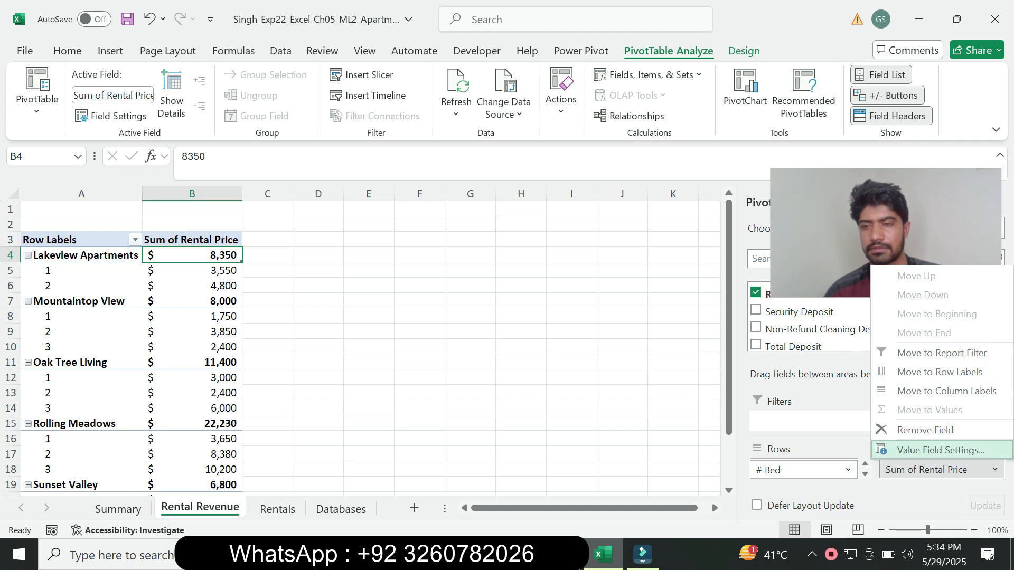
pyautogui.click(934, 450)
pyautogui.click(395, 368)
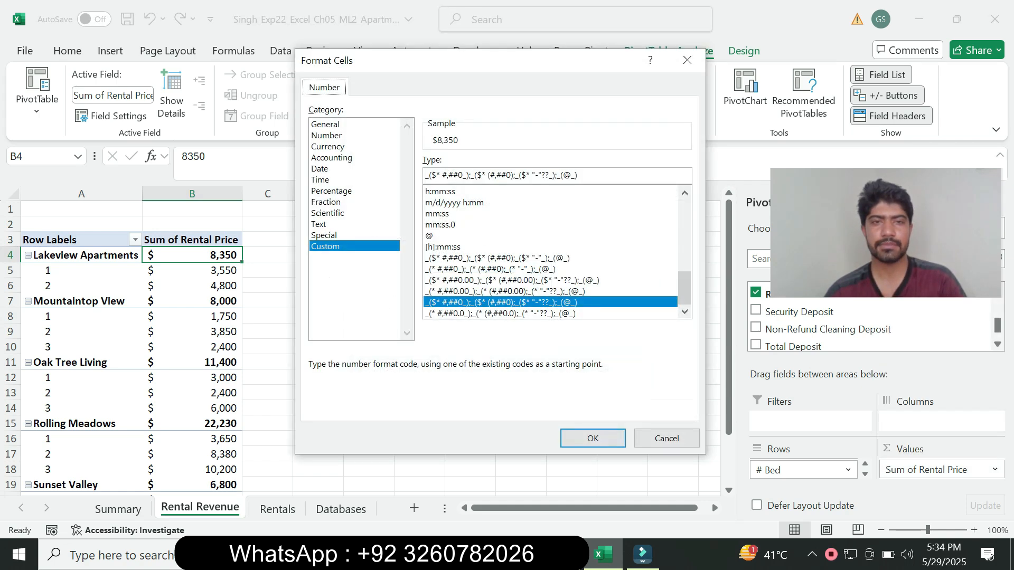
pyautogui.click(332, 158)
pyautogui.click(565, 555)
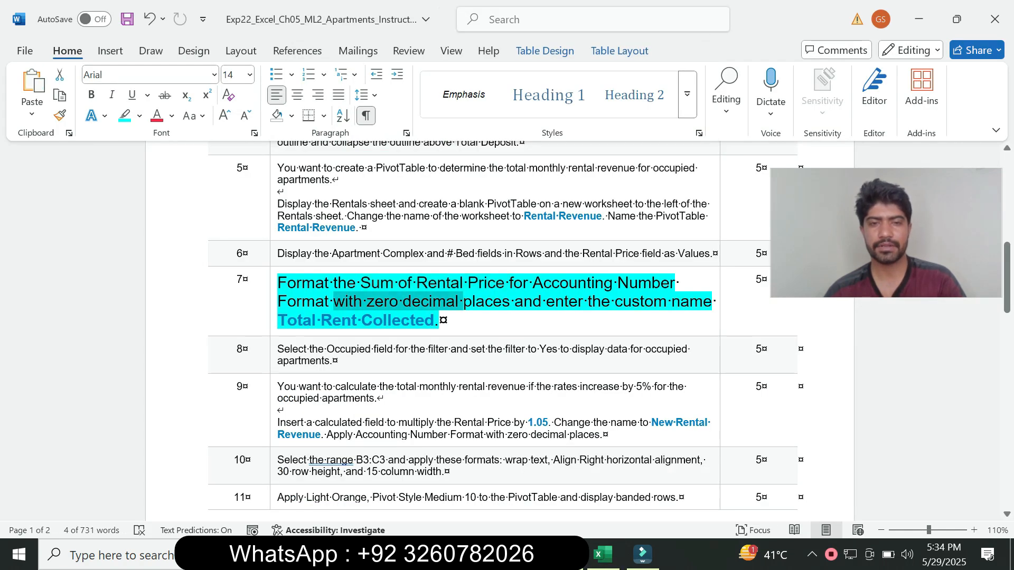
pyautogui.click(603, 554)
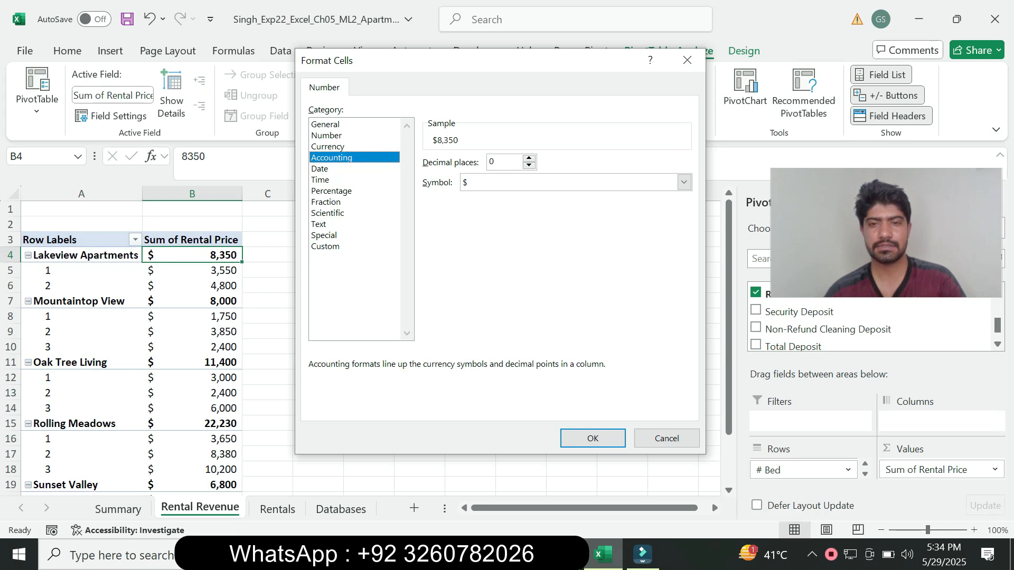
pyautogui.click(592, 439)
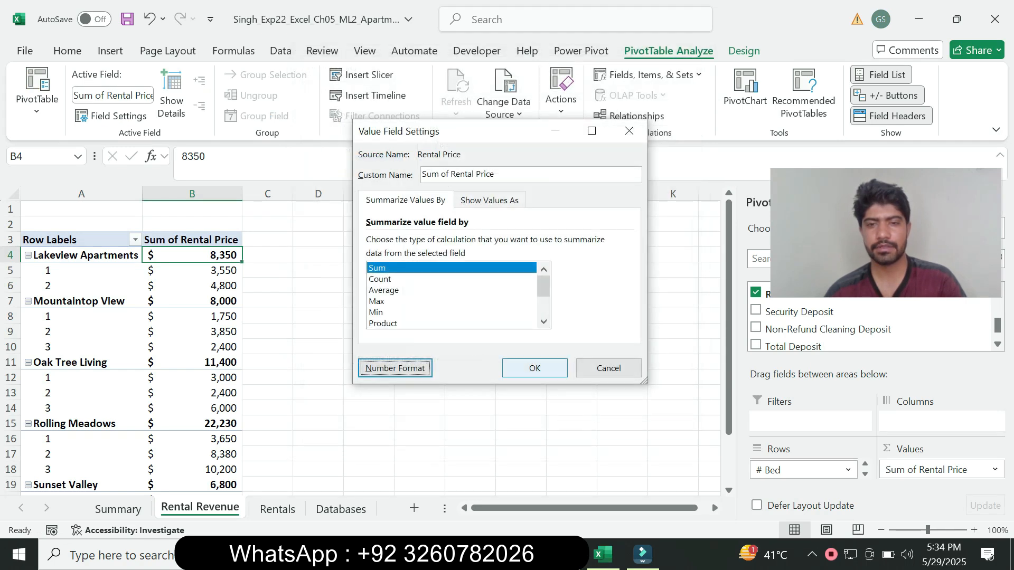
pyautogui.click(535, 368)
# Step: Copy Total Rent Collected from the Word step 7 instruction and set it as the custom name of the Sum of Rental Price field in Excel
pyautogui.hotkey('alt', 'Tab')
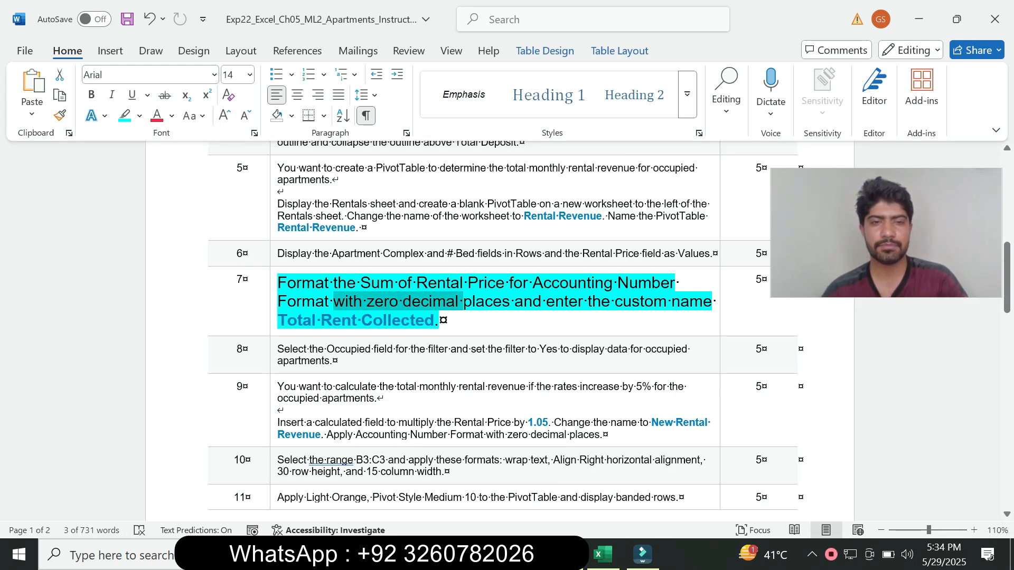
pyautogui.moveTo(278, 321); pyautogui.dragTo(434, 321)
pyautogui.hotkey('ctrl', 'c')
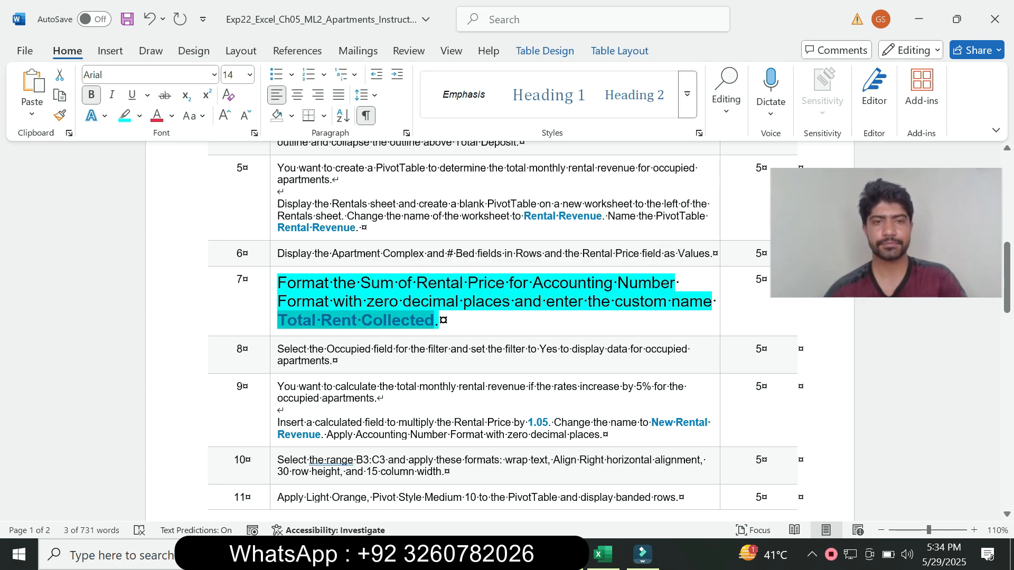
pyautogui.click(603, 555)
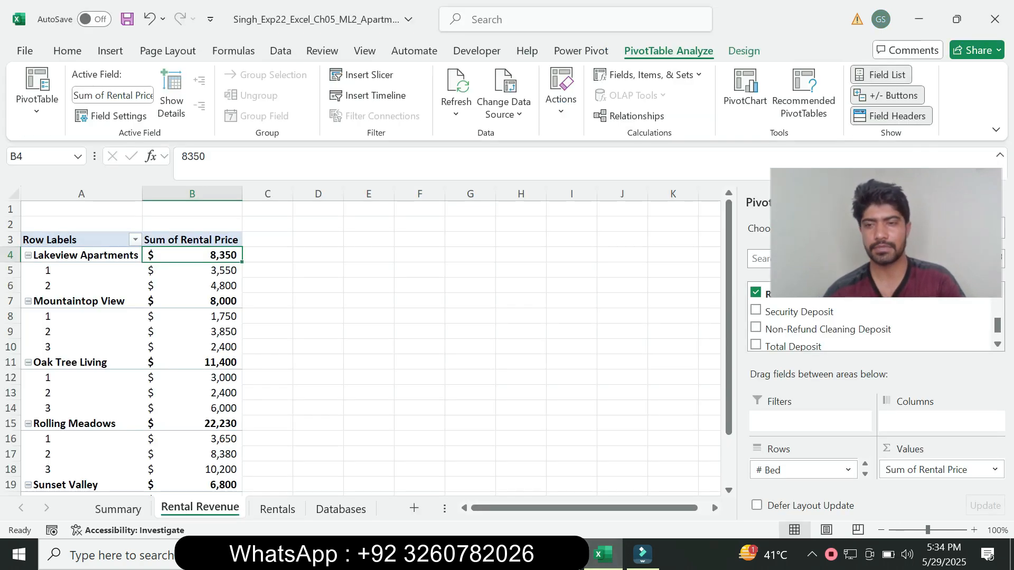
pyautogui.click(992, 469)
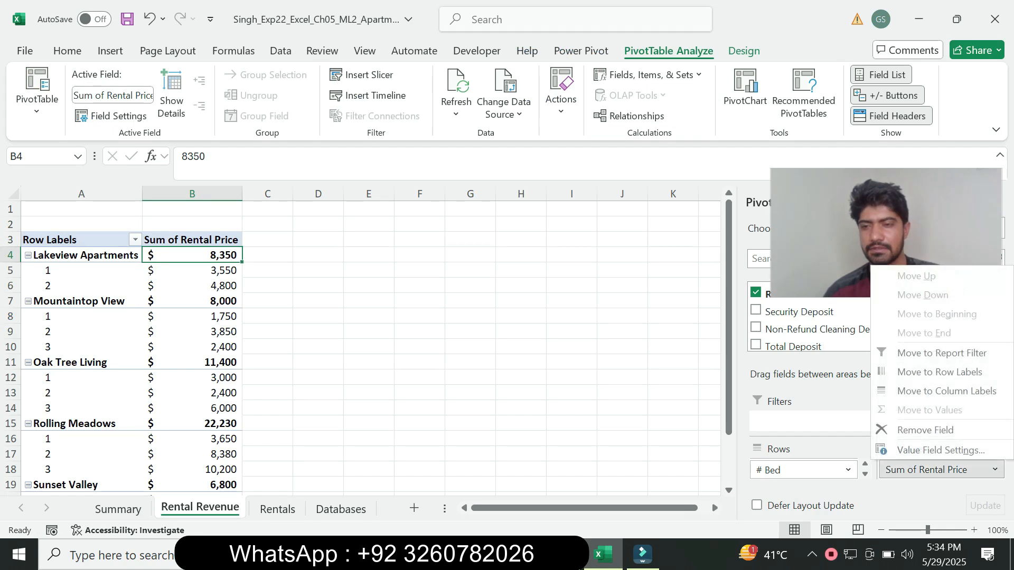
pyautogui.click(940, 450)
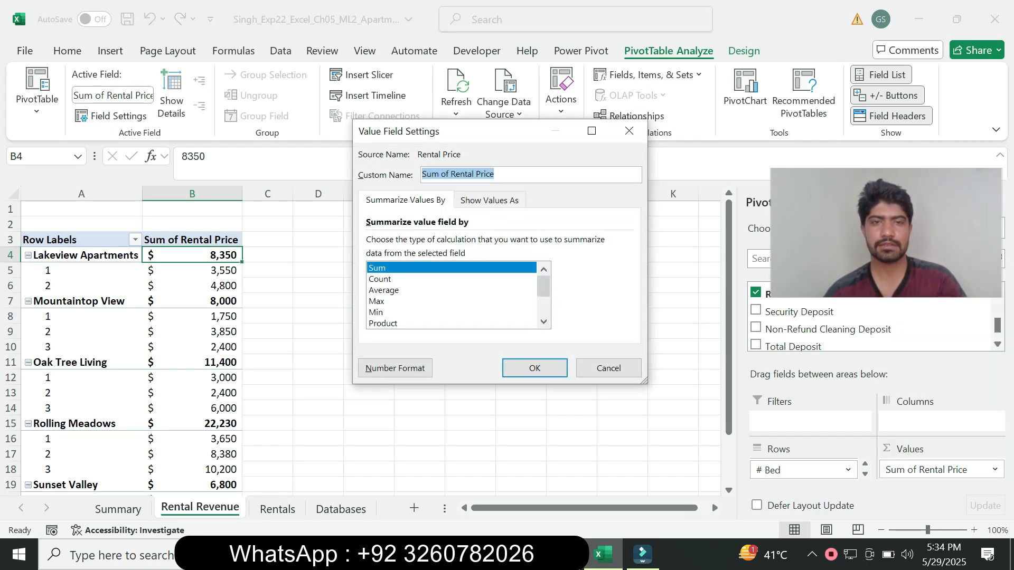
pyautogui.hotkey('ctrl', 'v')
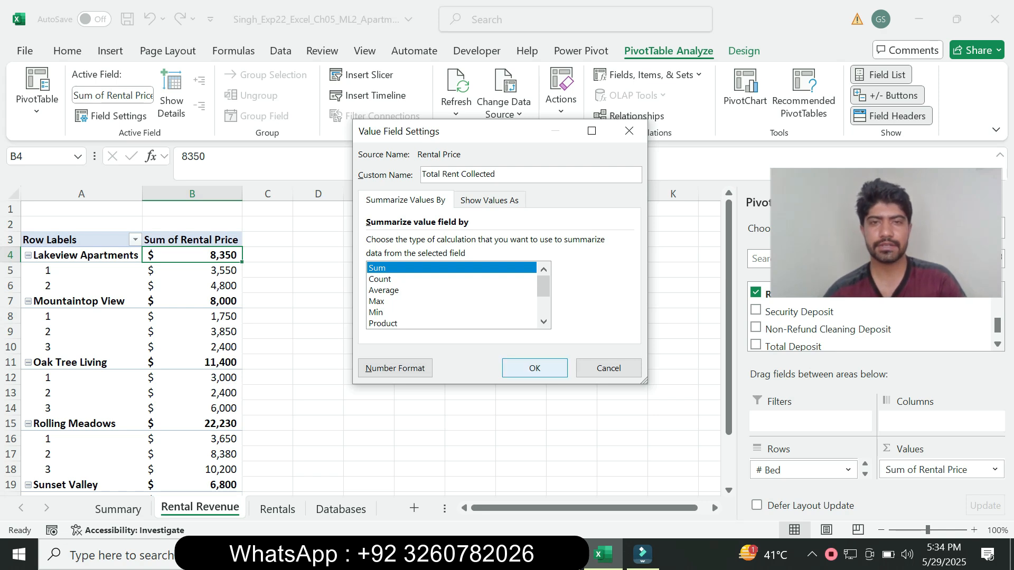
pyautogui.click(534, 368)
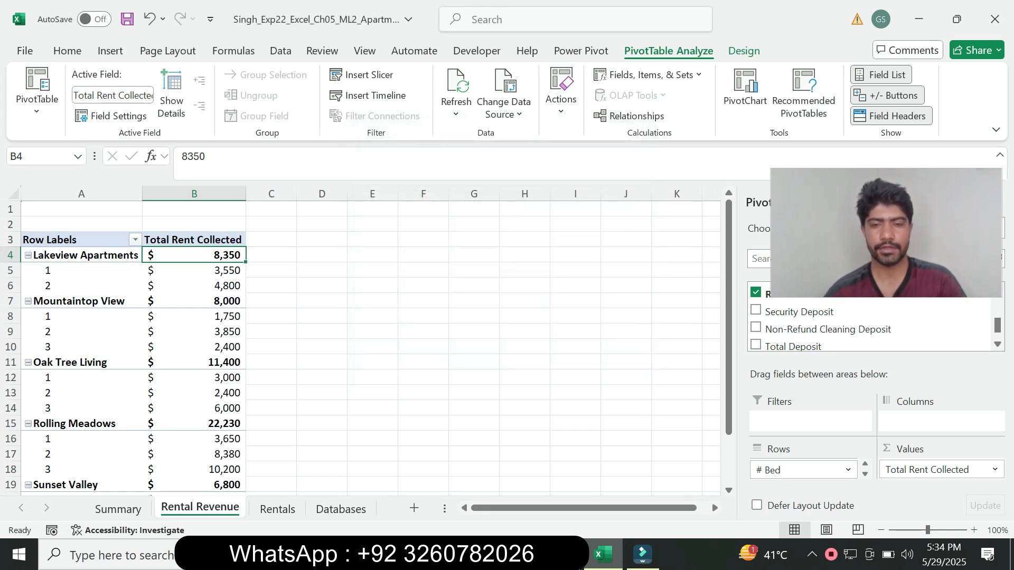
pyautogui.click(194, 240)
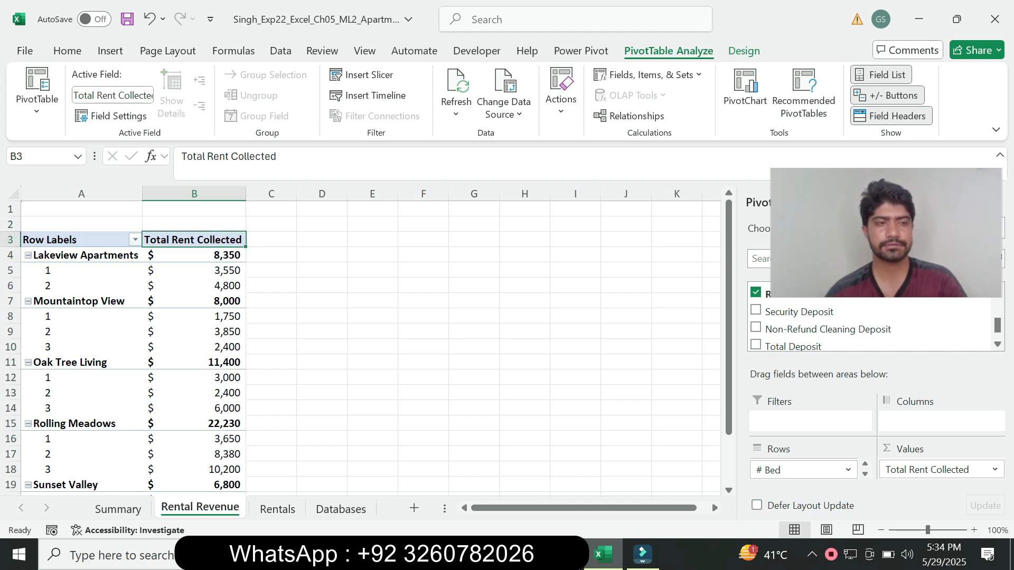
# Step: Switch to the Word instructions, set the step 7 instruction text to 9 pt and remove its highlight
pyautogui.hotkey('alt', 'Tab')
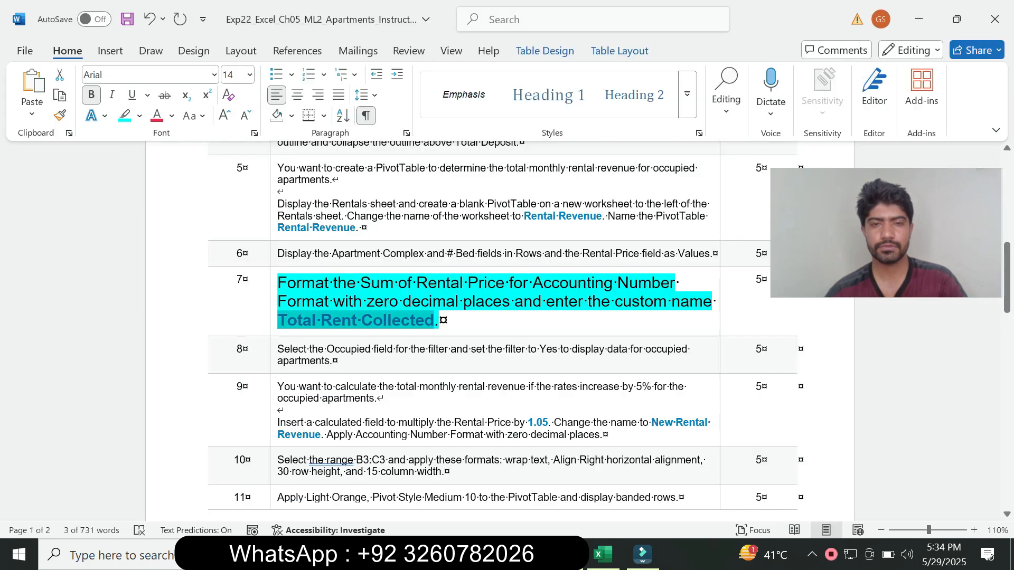
pyautogui.click(273, 315)
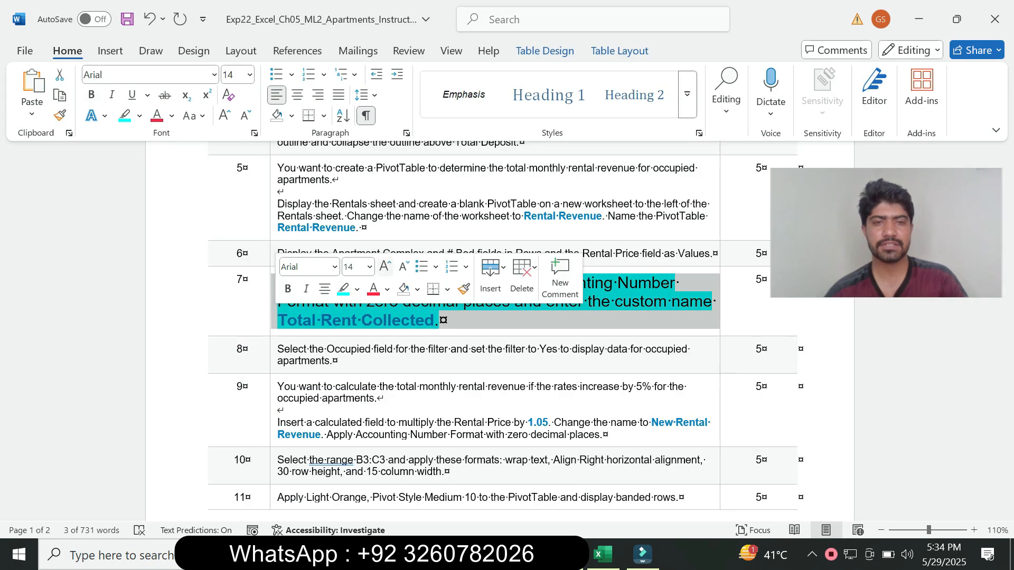
pyautogui.click(370, 267)
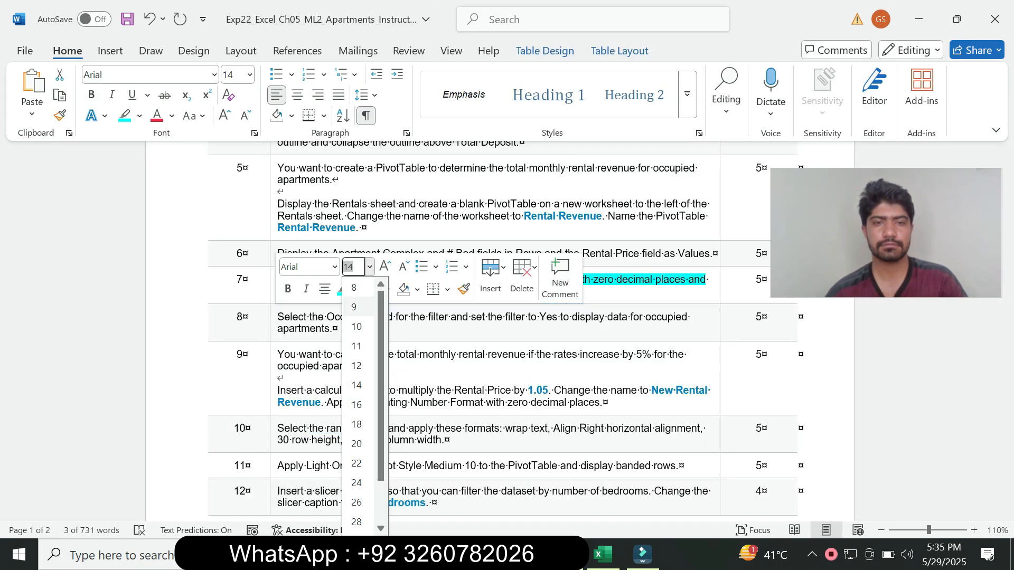
pyautogui.click(353, 307)
pyautogui.click(357, 289)
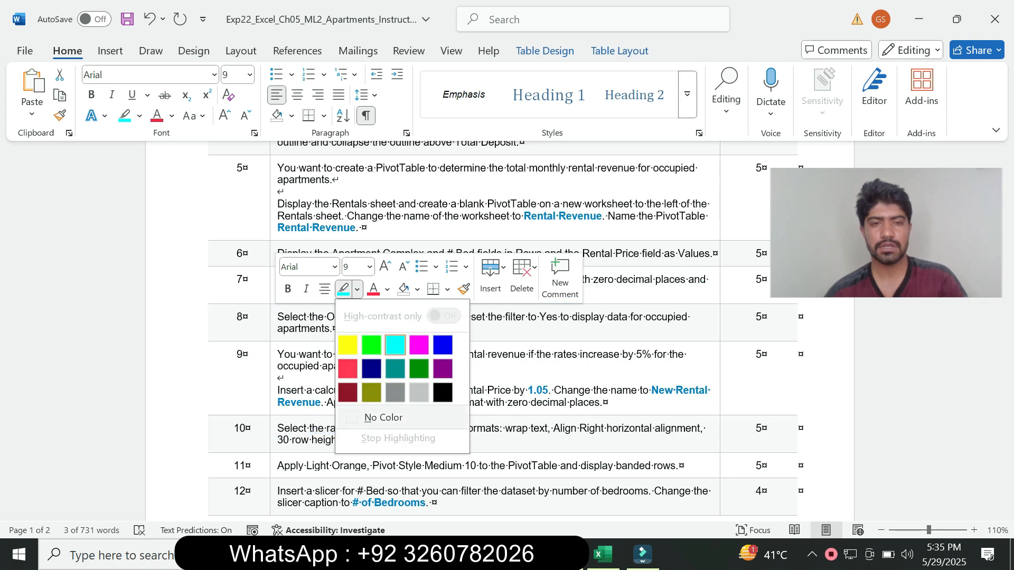
pyautogui.click(378, 417)
# Step: Set the step 8 instruction text to 14 pt with a turquoise highlight and select the words Occupied field in it
pyautogui.click(272, 330)
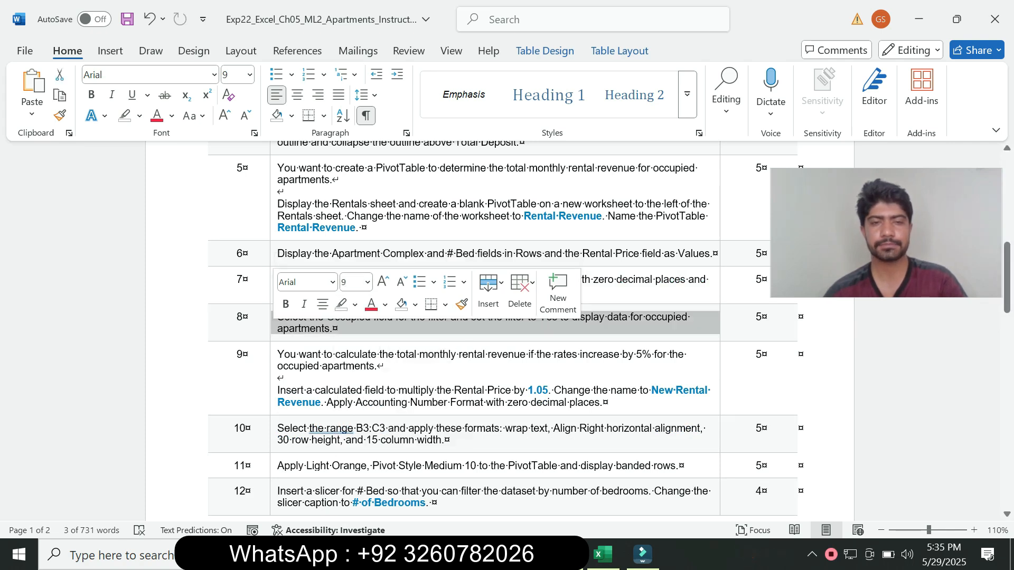
pyautogui.click(367, 282)
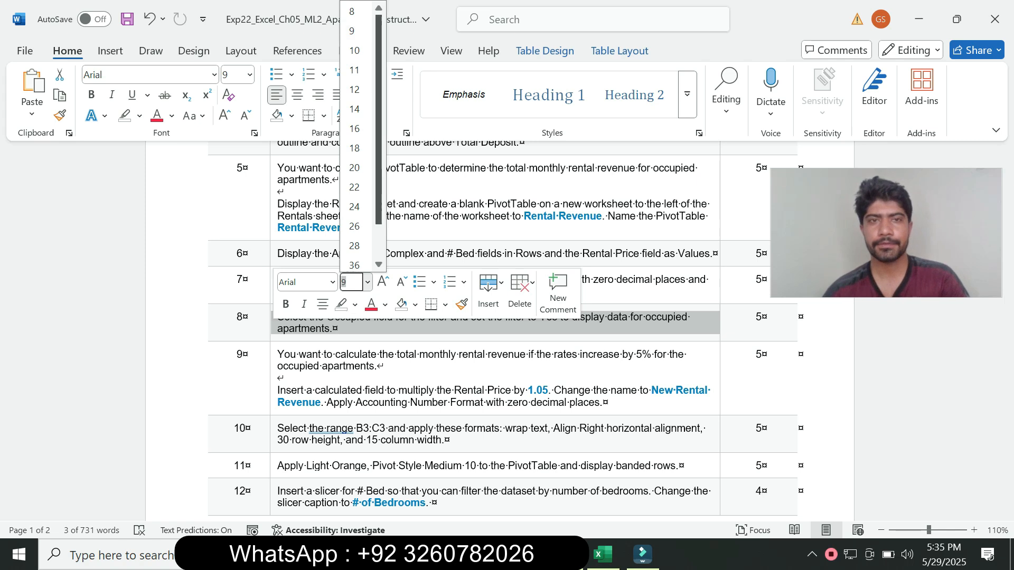
pyautogui.click(355, 108)
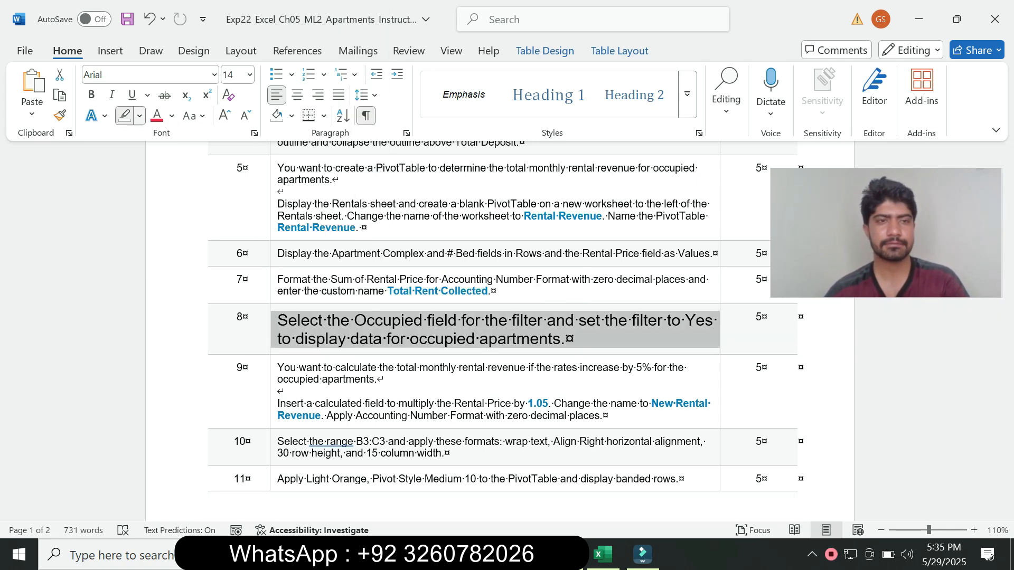
pyautogui.click(139, 116)
pyautogui.click(174, 158)
pyautogui.moveTo(278, 320); pyautogui.dragTo(564, 338)
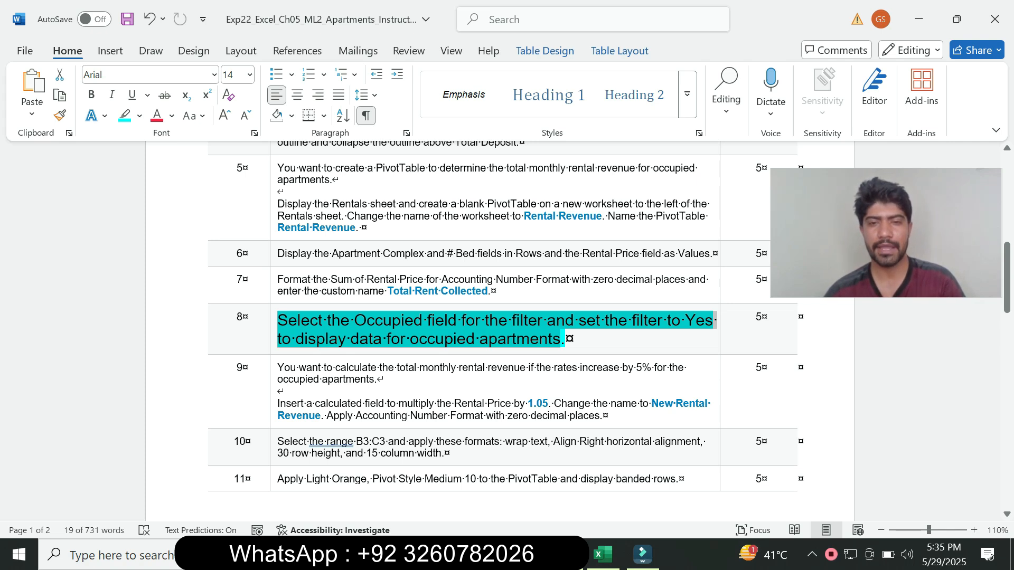
pyautogui.click(309, 321)
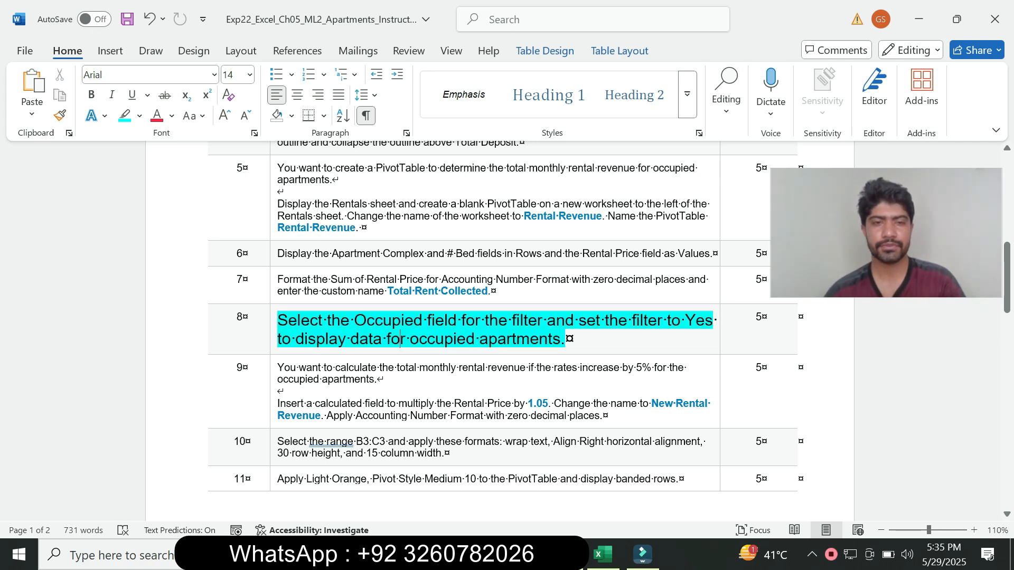
pyautogui.moveTo(309, 321); pyautogui.dragTo(449, 321)
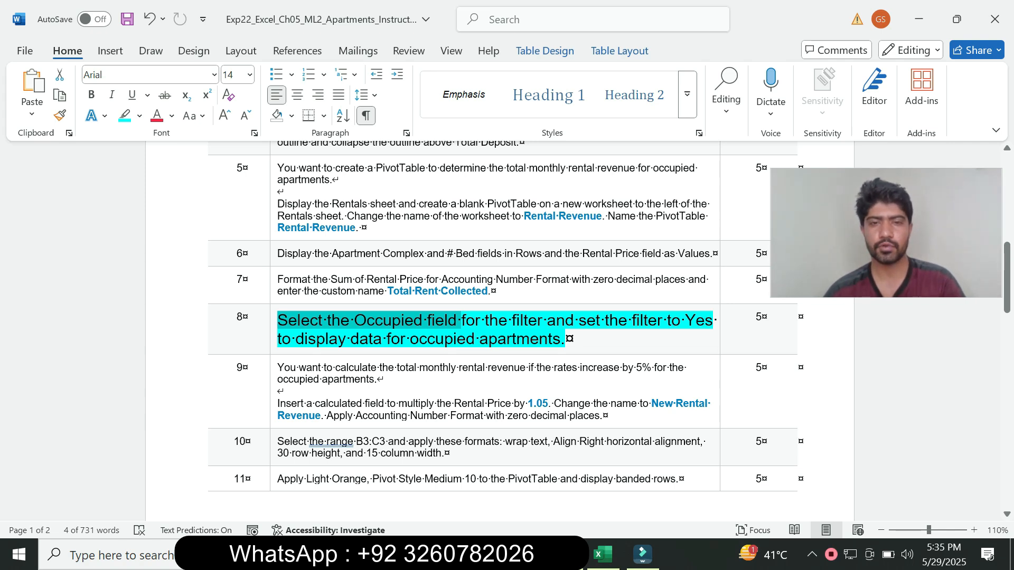
pyautogui.click(479, 338)
pyautogui.moveTo(366, 321); pyautogui.dragTo(450, 321)
# Step: Switch to Excel and add the Occupied field to the PivotTable's Filters
pyautogui.click(602, 554)
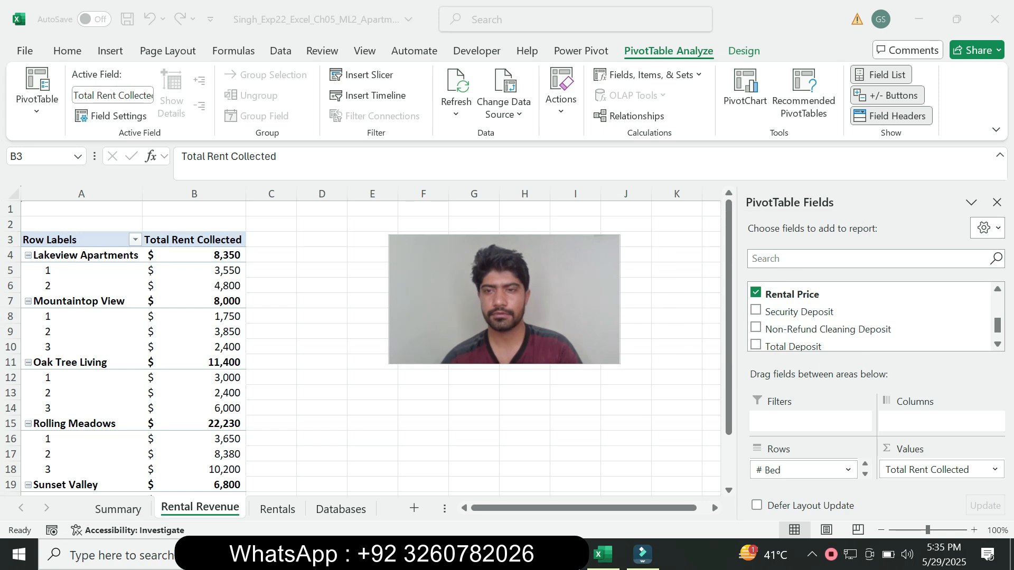
pyautogui.scroll(3, 871, 316)
pyautogui.scroll(1, 871, 317)
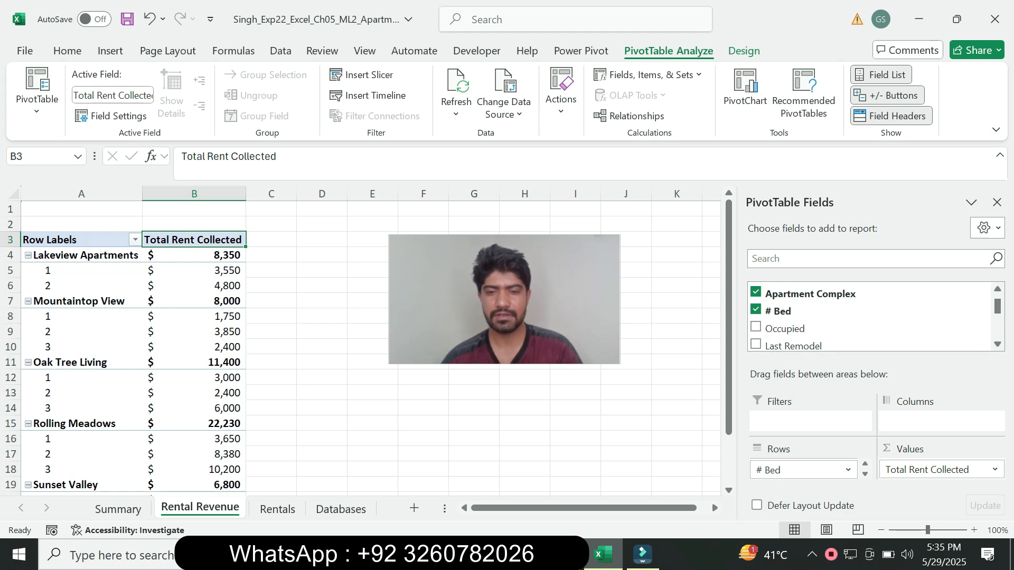
pyautogui.hotkey('alt', 'Tab')
pyautogui.moveTo(505, 300); pyautogui.dragTo(168, 265)
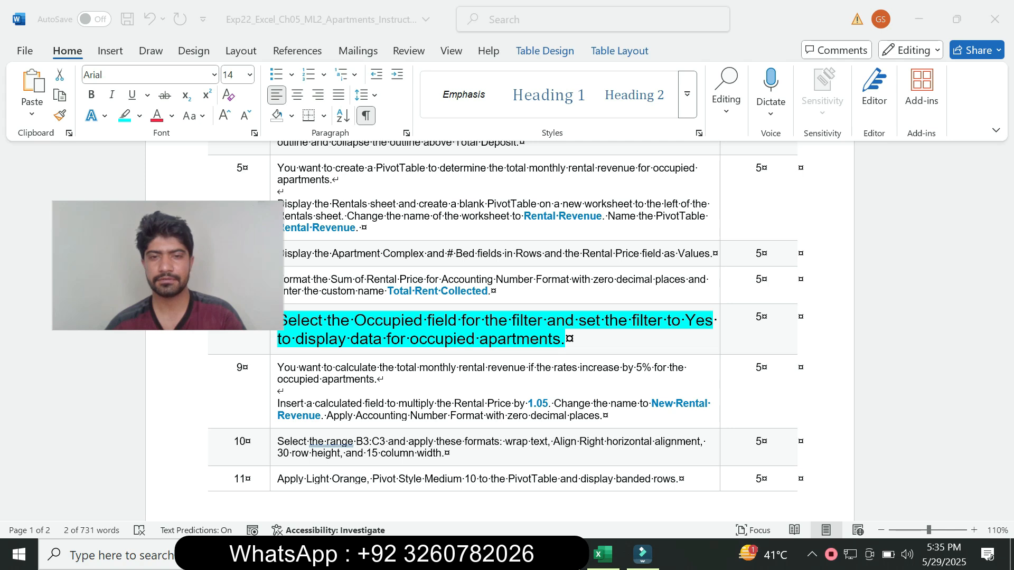
pyautogui.hotkey('alt', 'Tab')
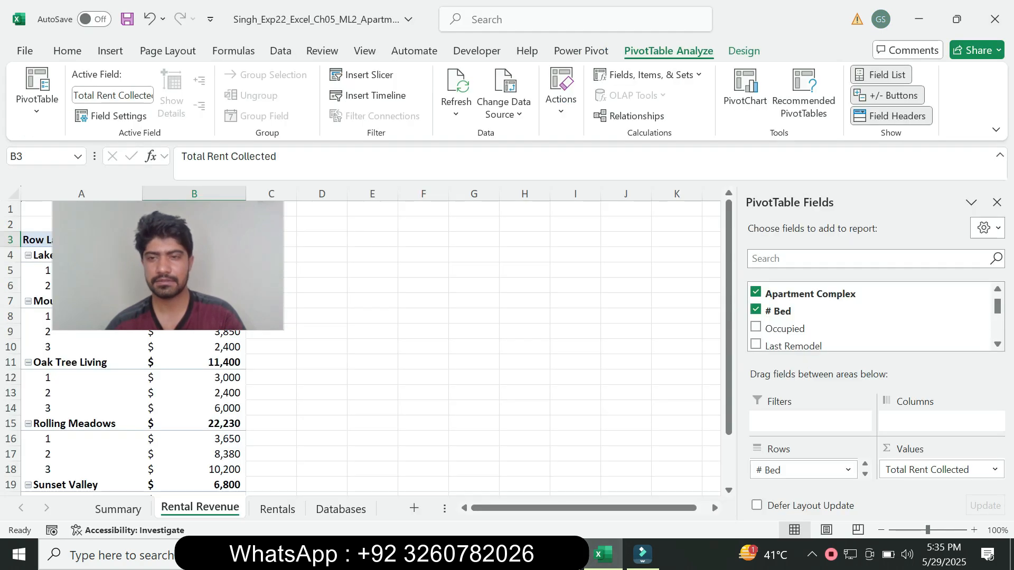
pyautogui.moveTo(784, 328); pyautogui.dragTo(810, 421)
pyautogui.moveTo(167, 266); pyautogui.dragTo(877, 314)
# Step: Switch to the Word instructions and select the words display data for occupied apartments in step 8
pyautogui.hotkey('alt', 'Tab')
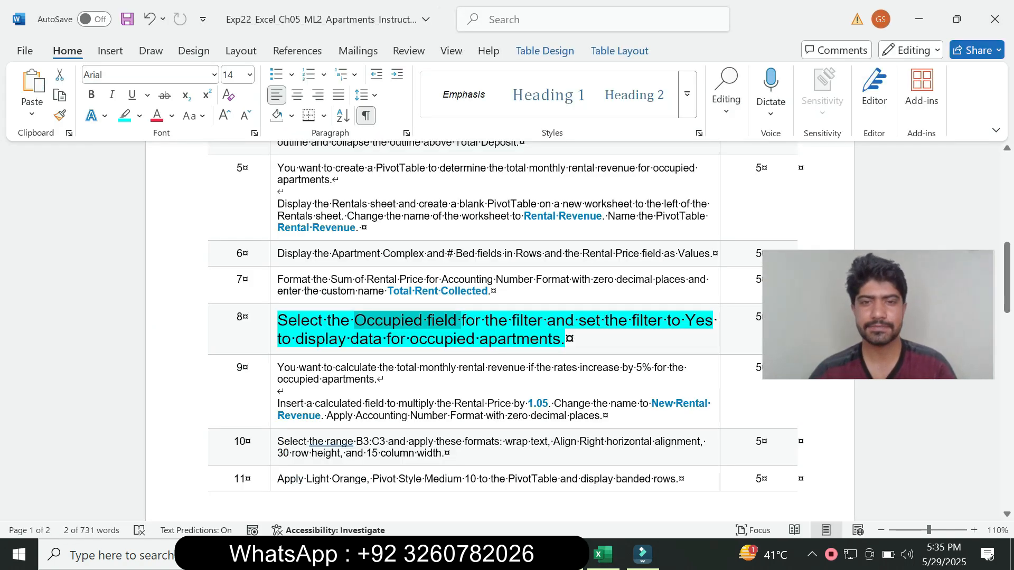
pyautogui.click(547, 320)
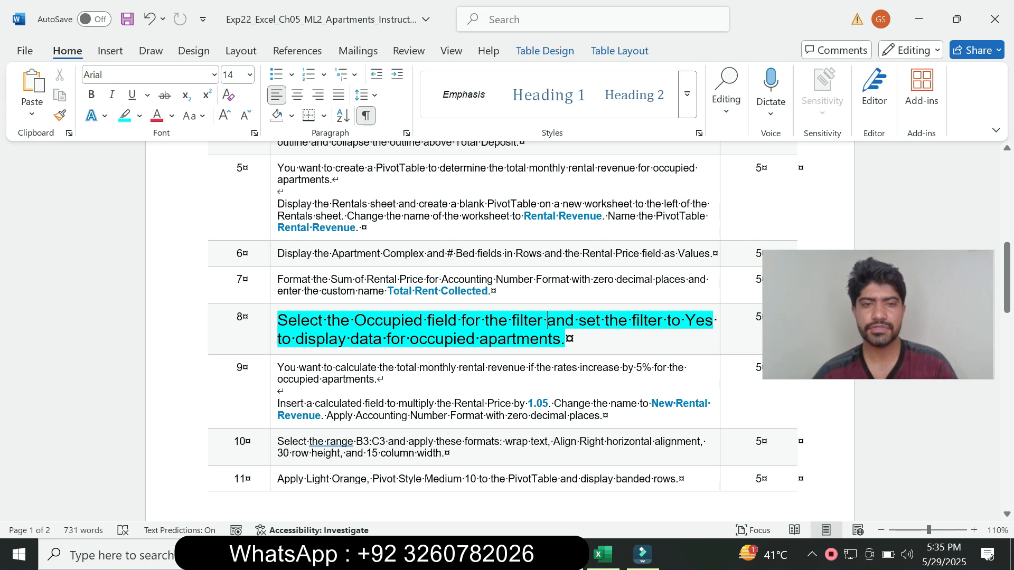
pyautogui.moveTo(295, 339); pyautogui.dragTo(563, 338)
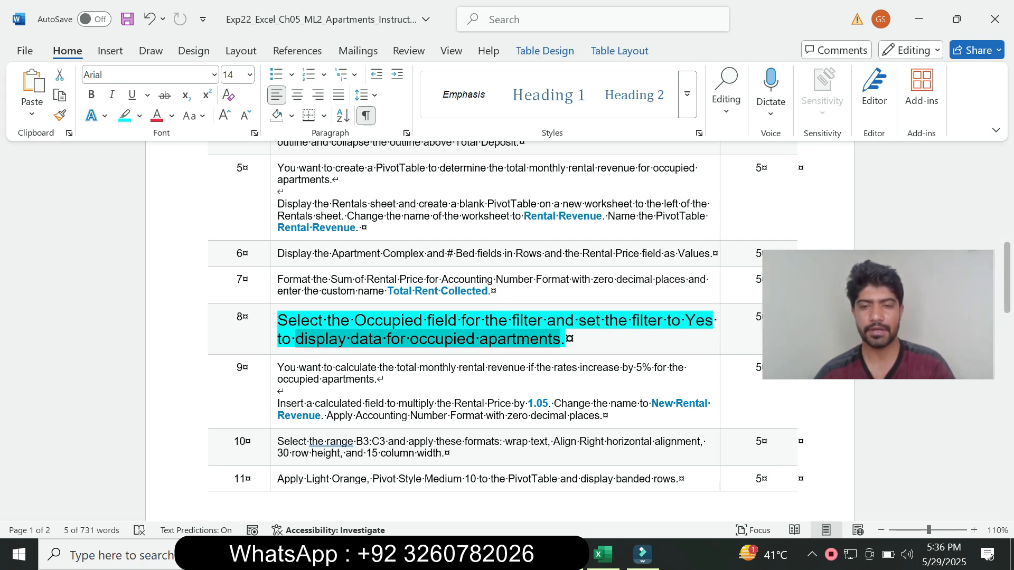
# Step: Switch to Excel and filter the PivotTable's Occupied field to Yes only, with multiple item selection enabled
pyautogui.click(603, 555)
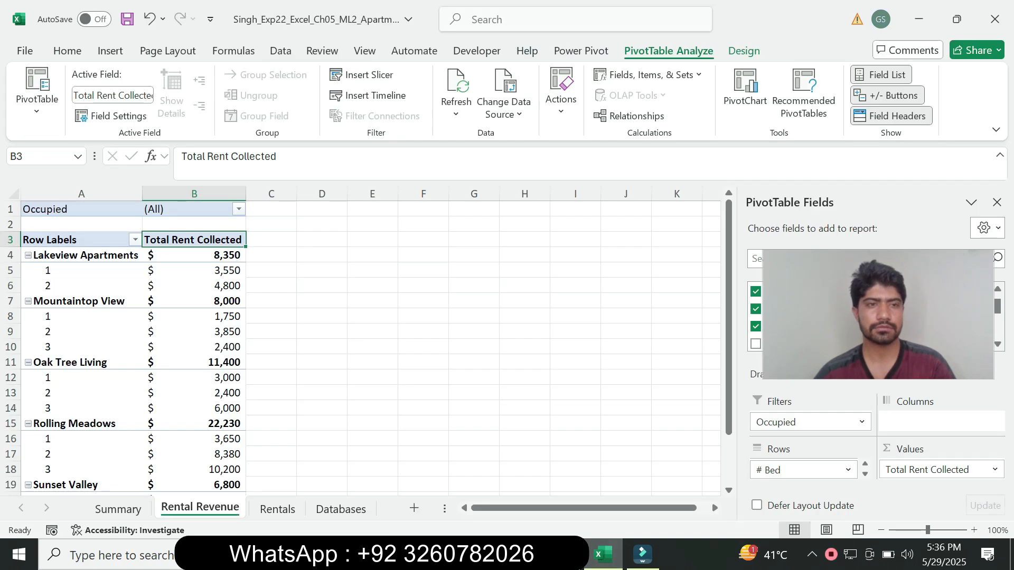
pyautogui.click(238, 209)
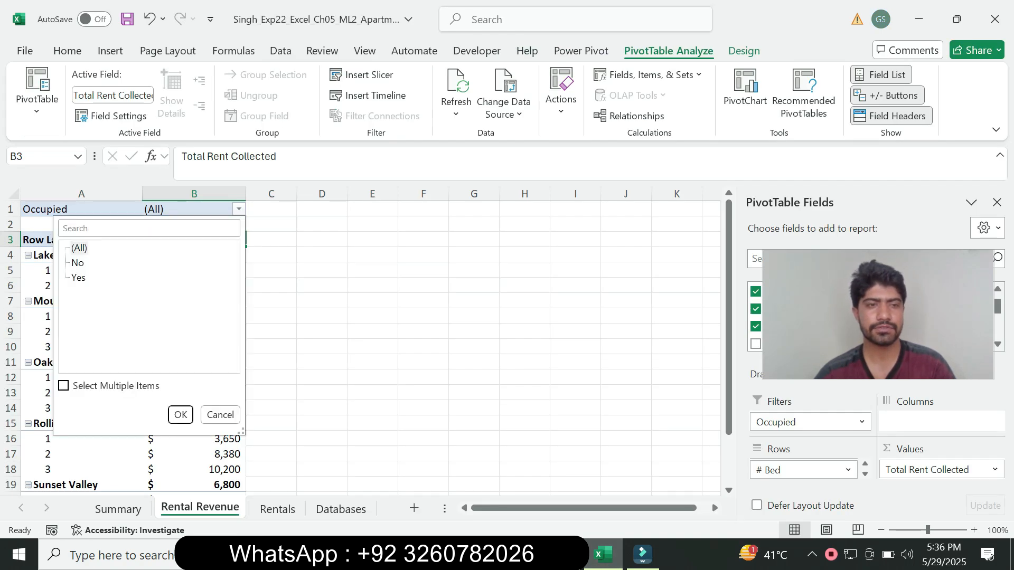
pyautogui.click(63, 385)
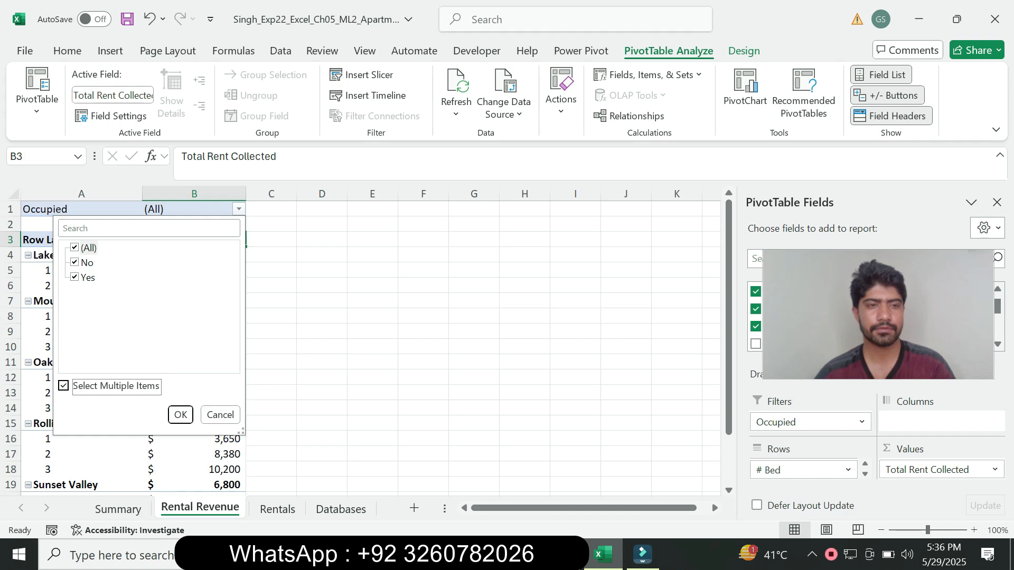
pyautogui.click(74, 247)
pyautogui.click(74, 277)
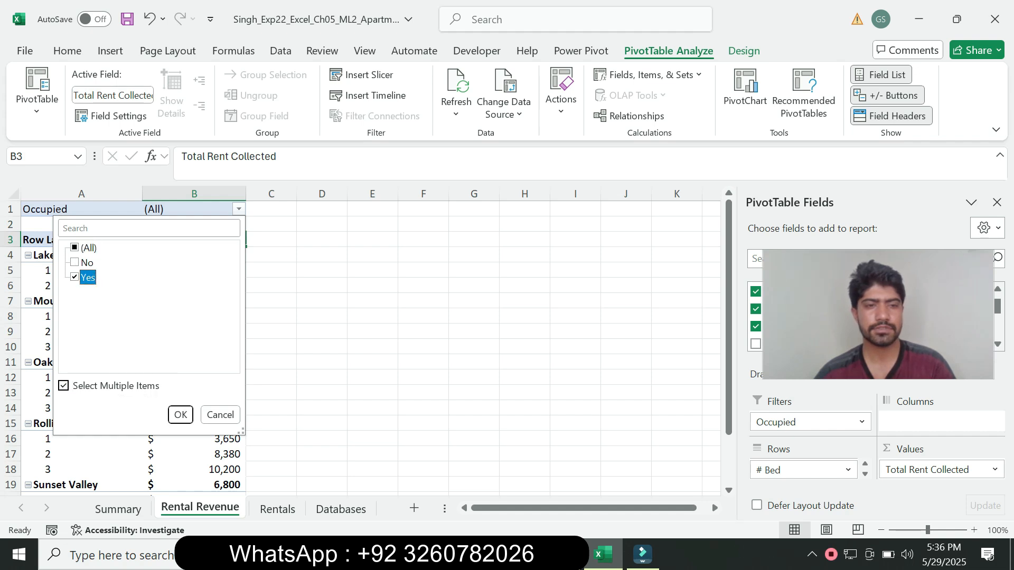
pyautogui.click(180, 415)
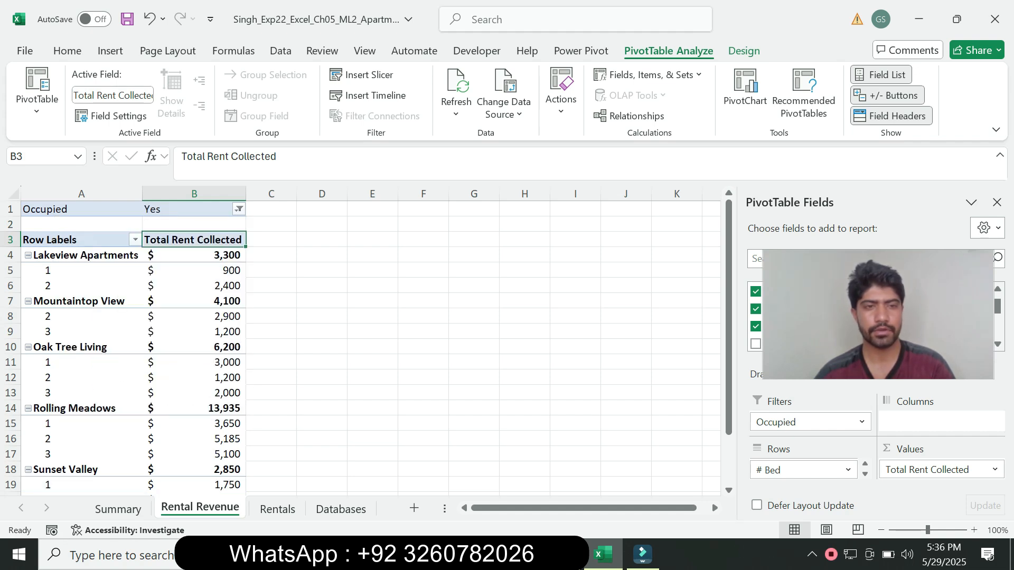
# Step: Switch to the Word instructions, set the step 8 instruction text to 9 pt and remove its highlight
pyautogui.click(565, 554)
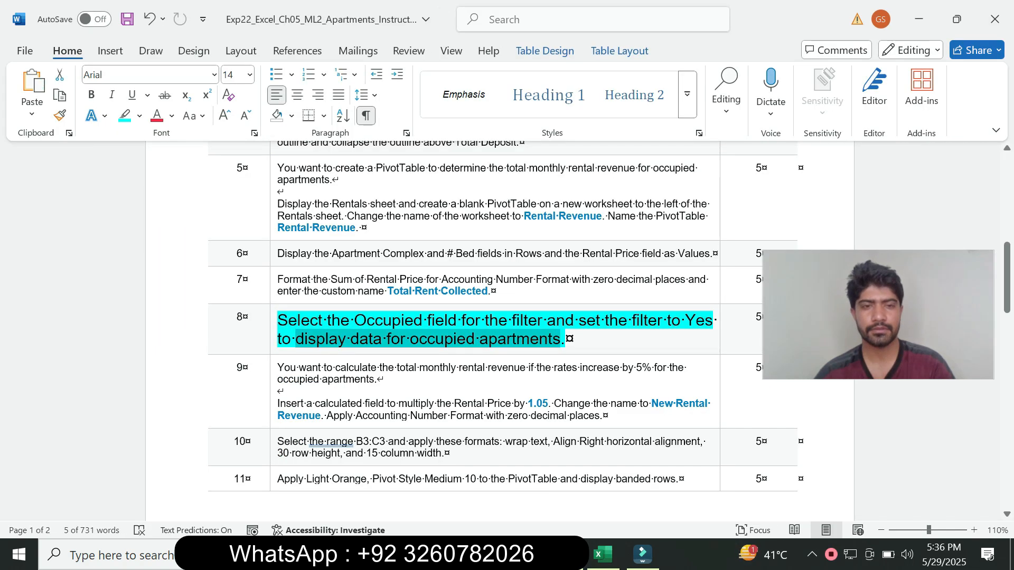
pyautogui.click(273, 338)
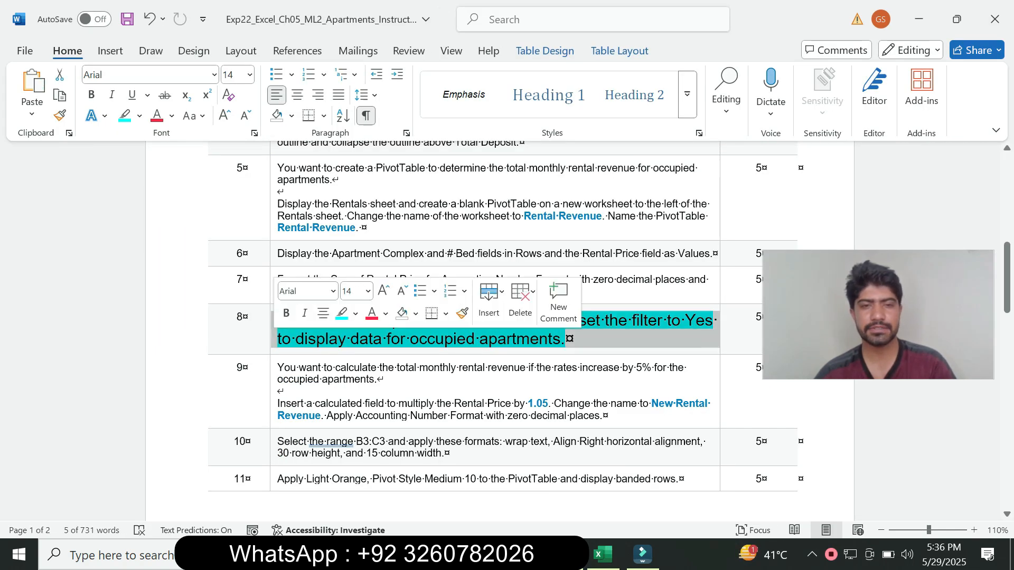
pyautogui.click(368, 291)
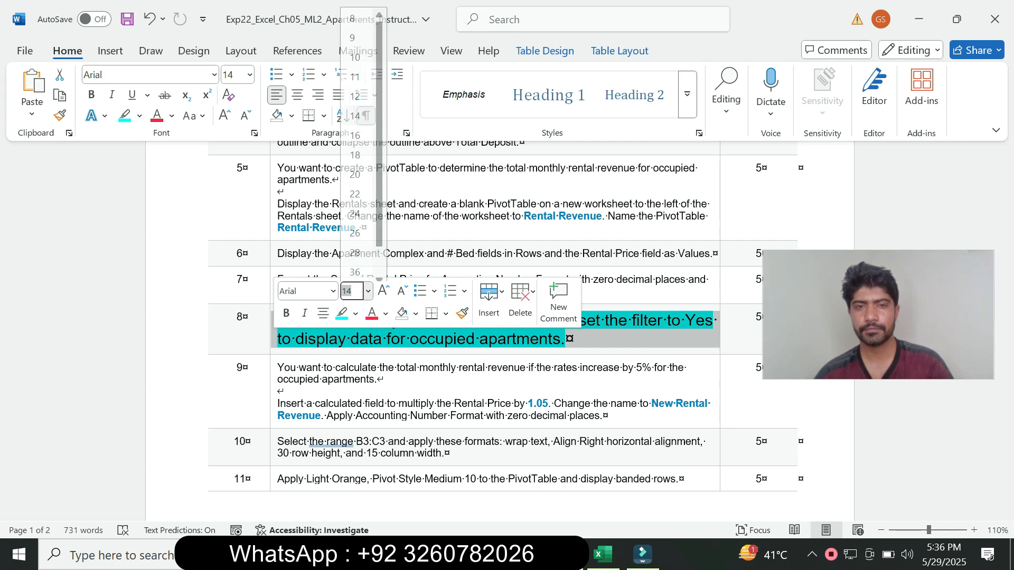
pyautogui.click(352, 31)
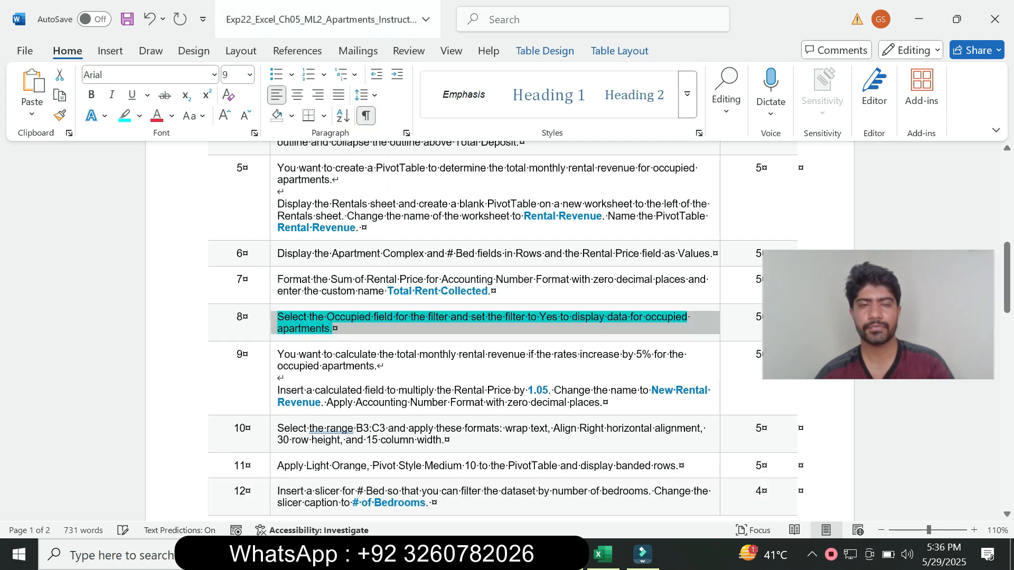
pyautogui.click(140, 116)
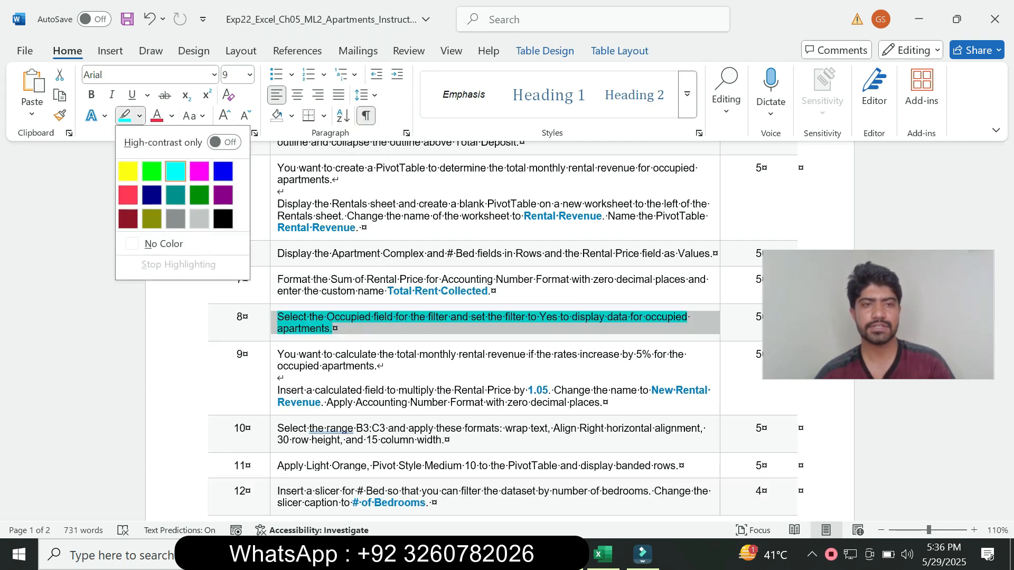
pyautogui.click(164, 244)
pyautogui.click(338, 330)
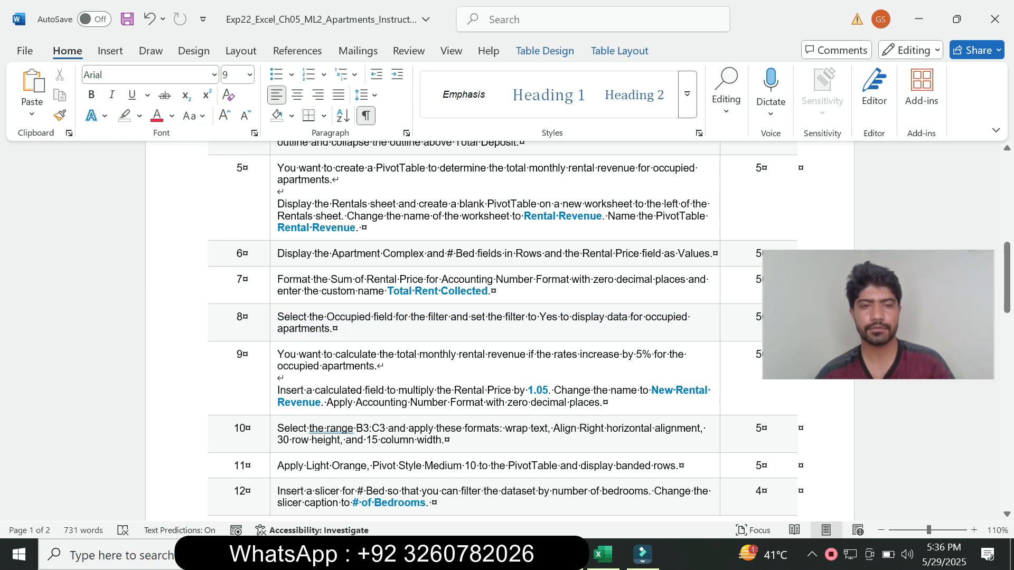
# Step: Set the step 9 instruction text to 14 pt with a turquoise highlight and select its words about multiplying by a calculated field
pyautogui.click(274, 385)
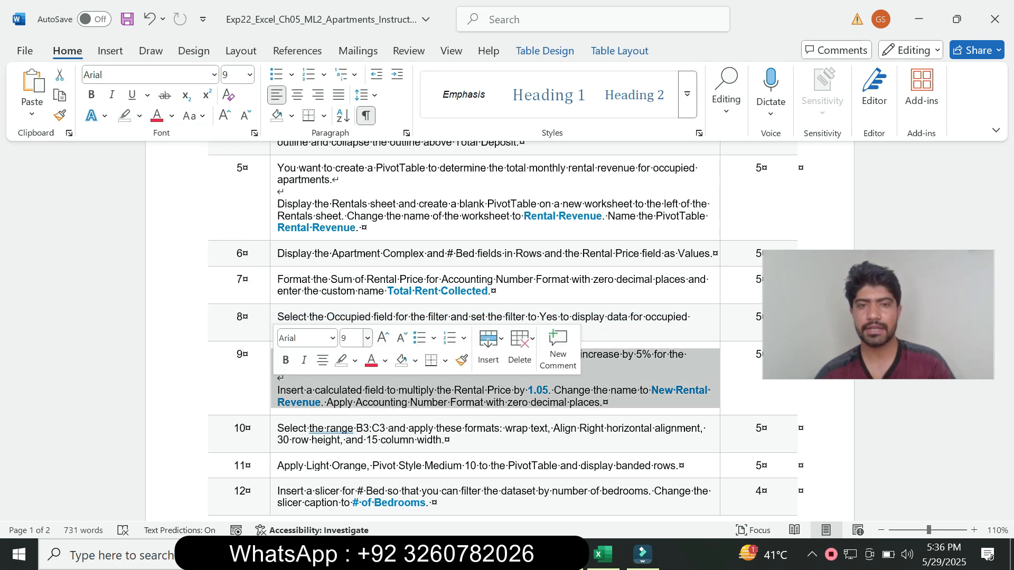
pyautogui.click(367, 338)
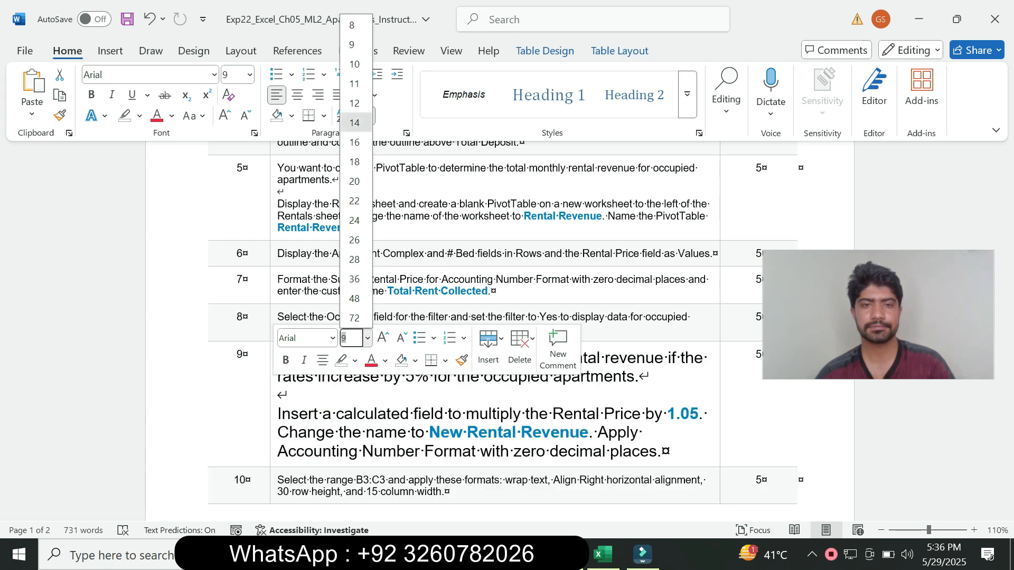
pyautogui.click(354, 122)
pyautogui.click(139, 116)
pyautogui.click(176, 171)
pyautogui.moveTo(1007, 275); pyautogui.dragTo(1007, 295)
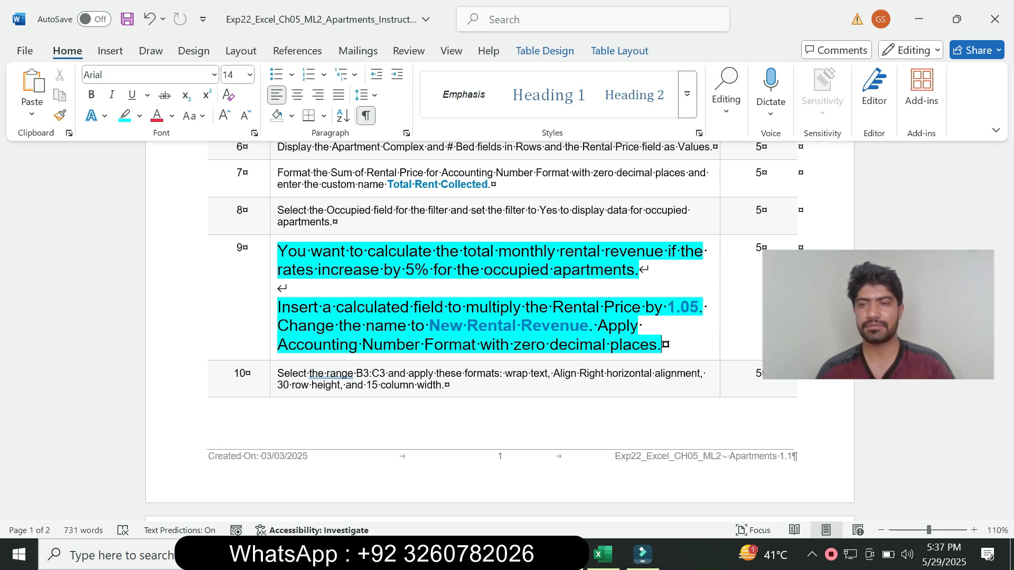
pyautogui.moveTo(324, 307); pyautogui.dragTo(602, 307)
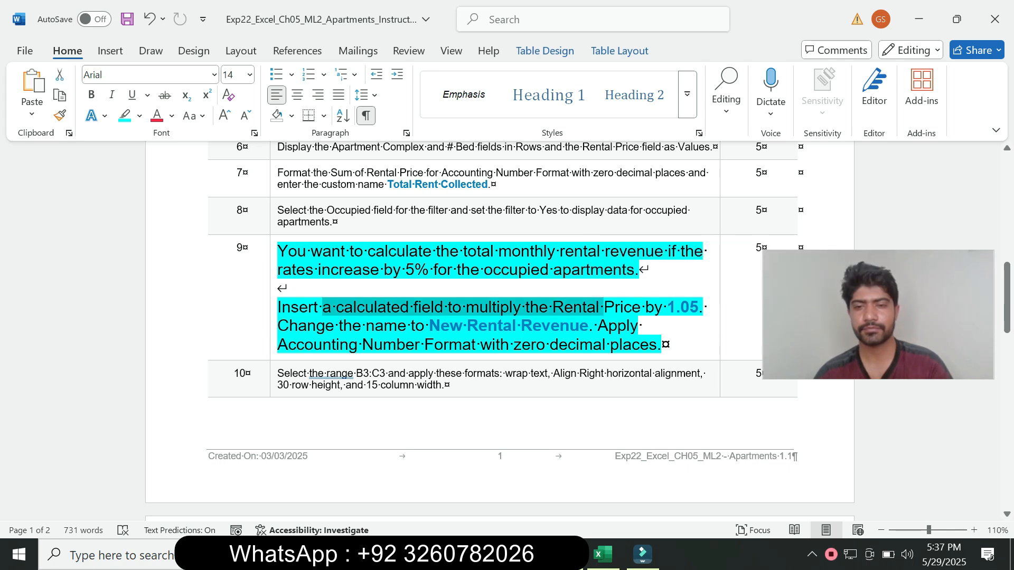
# Step: Recheck the step 9 instruction in Word, and in Excel start inserting a calculated field in the PivotTable
pyautogui.click(602, 555)
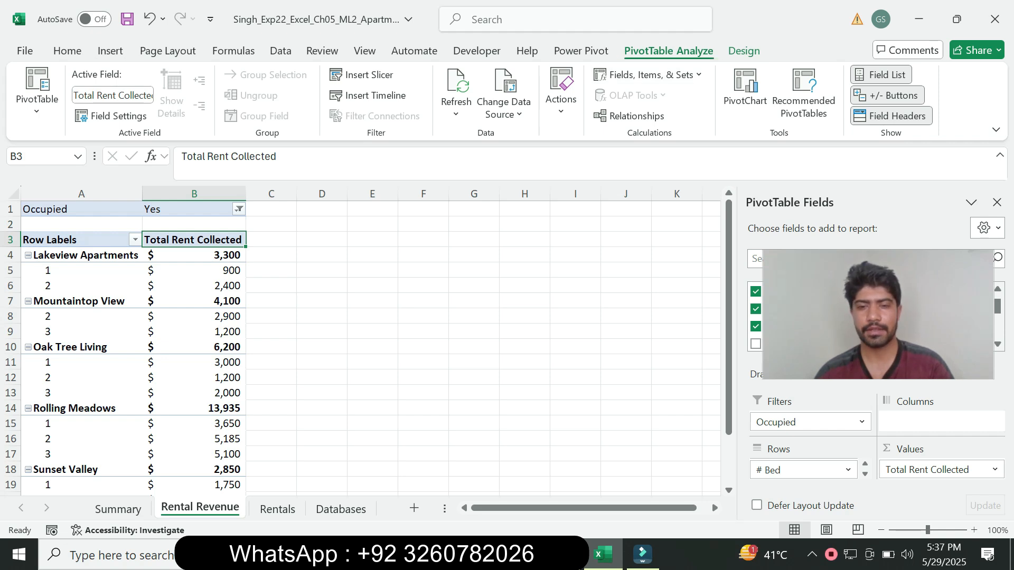
pyautogui.click(564, 554)
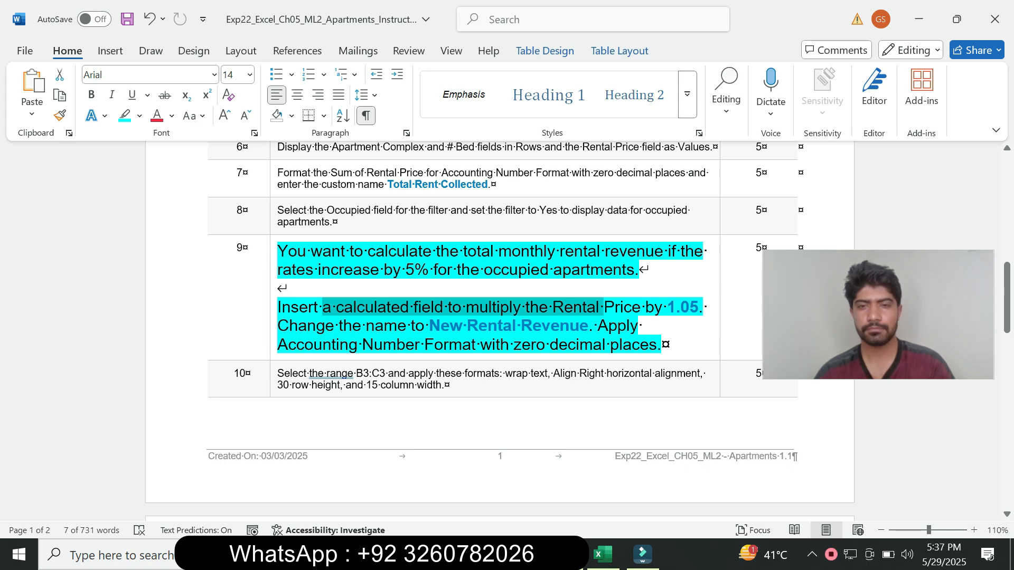
pyautogui.click(601, 554)
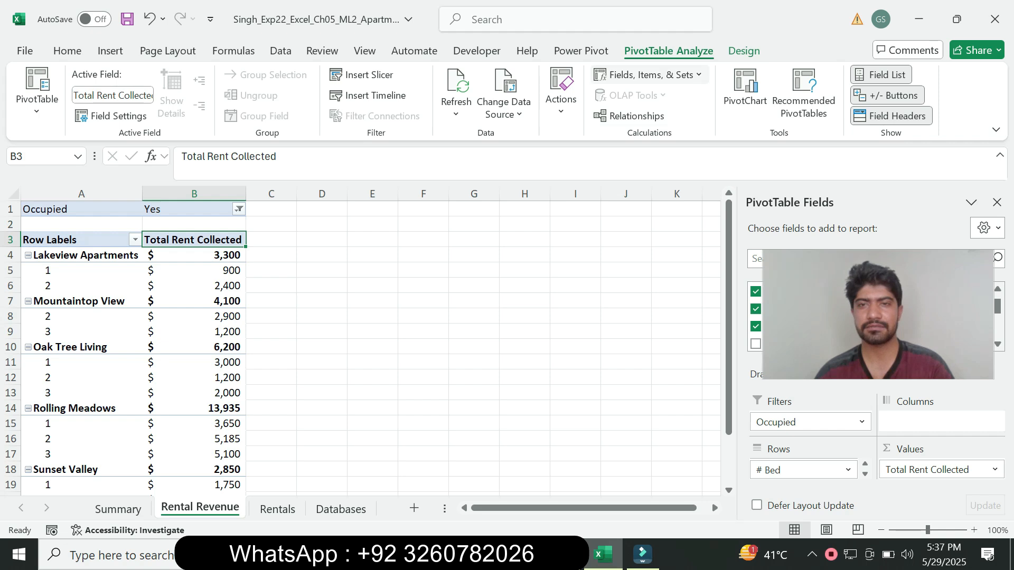
pyautogui.click(650, 75)
pyautogui.click(655, 96)
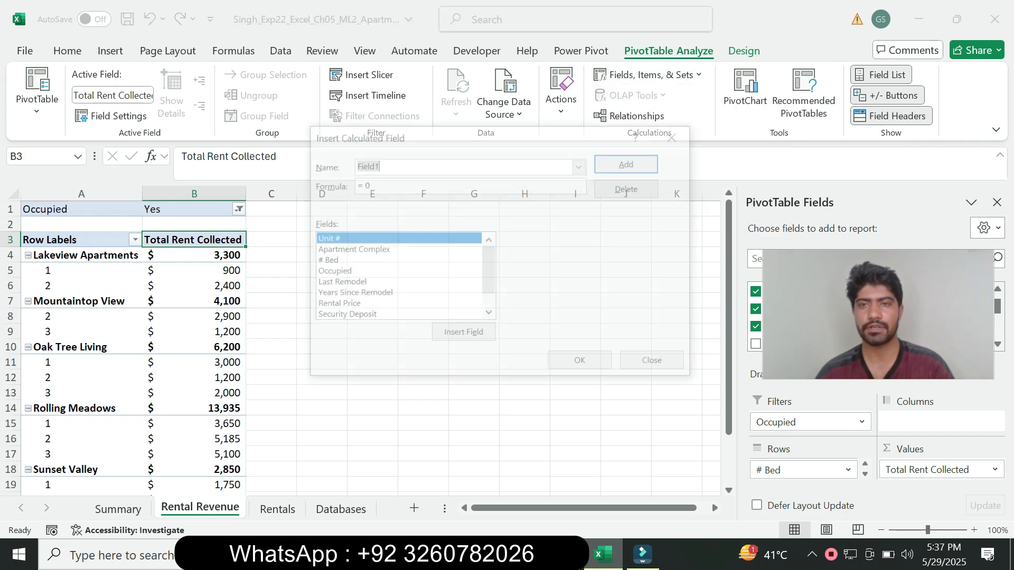
# Step: Select Rental Price in the Word step 9 instruction, and in Excel replace the calculated field's default formula value with the Rental Price field
pyautogui.hotkey('alt', 'Tab')
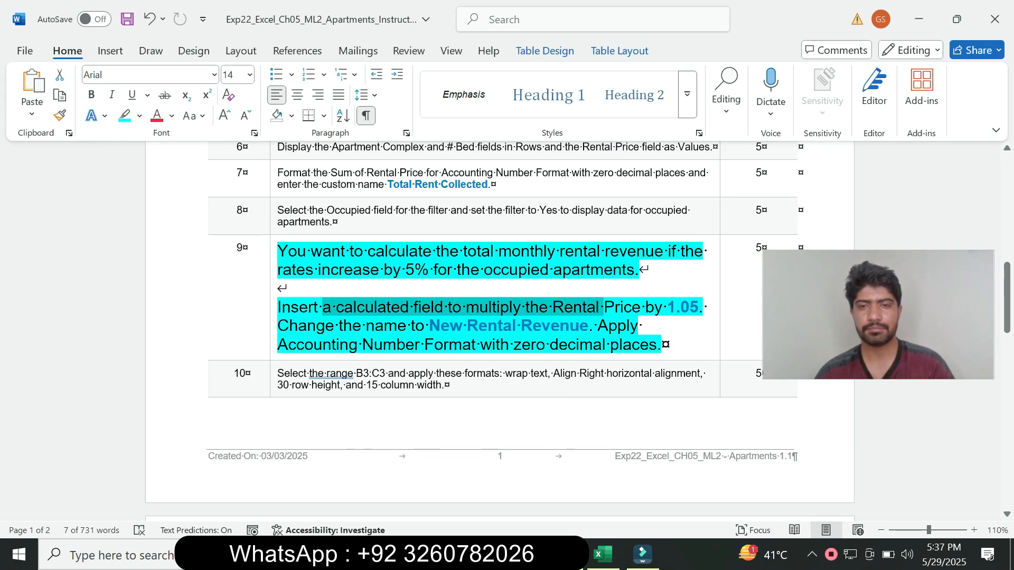
pyautogui.click(553, 307)
pyautogui.moveTo(553, 308); pyautogui.dragTo(643, 308)
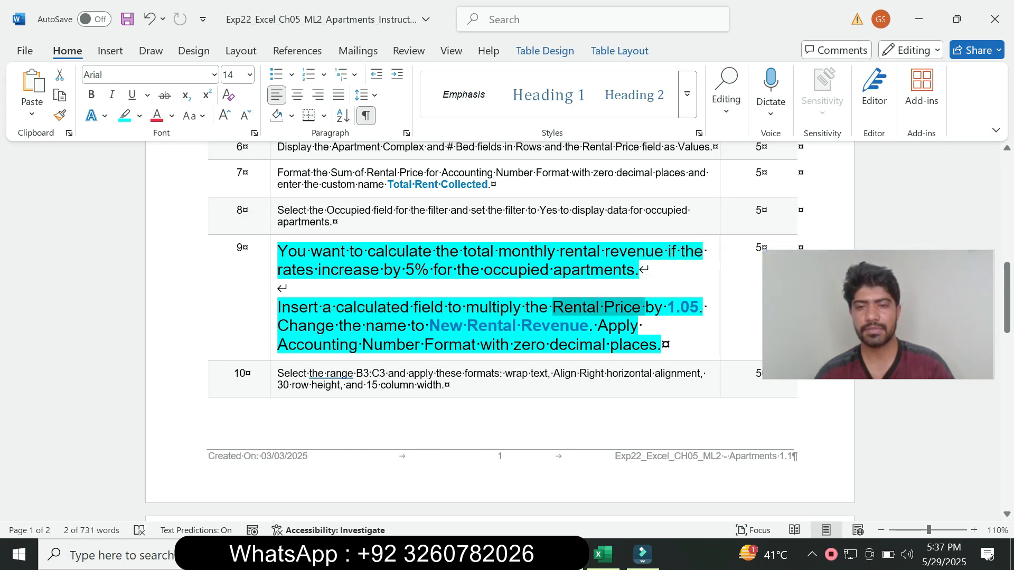
pyautogui.hotkey('alt', 'Tab')
pyautogui.click(376, 185)
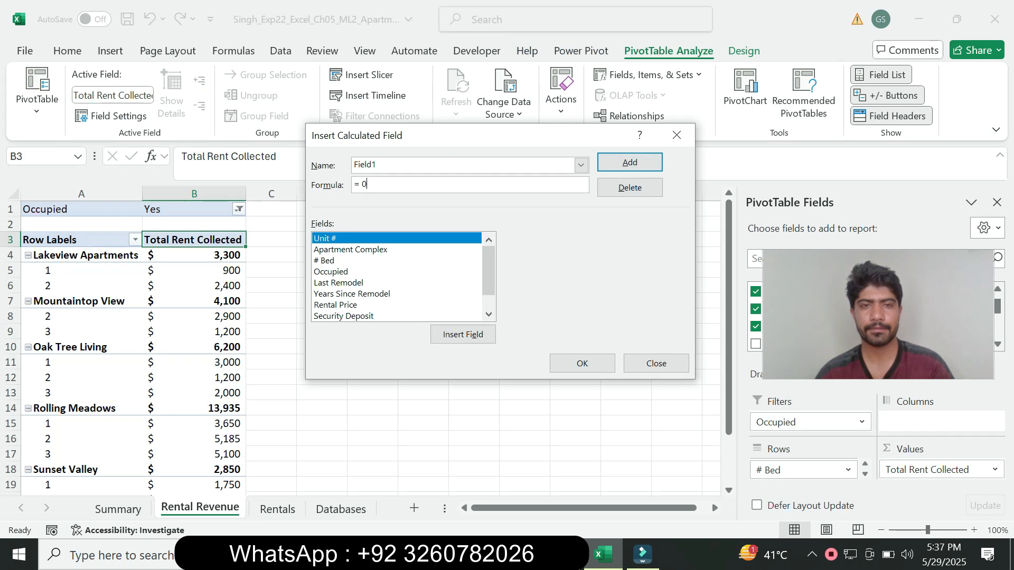
pyautogui.press('BackSpace')
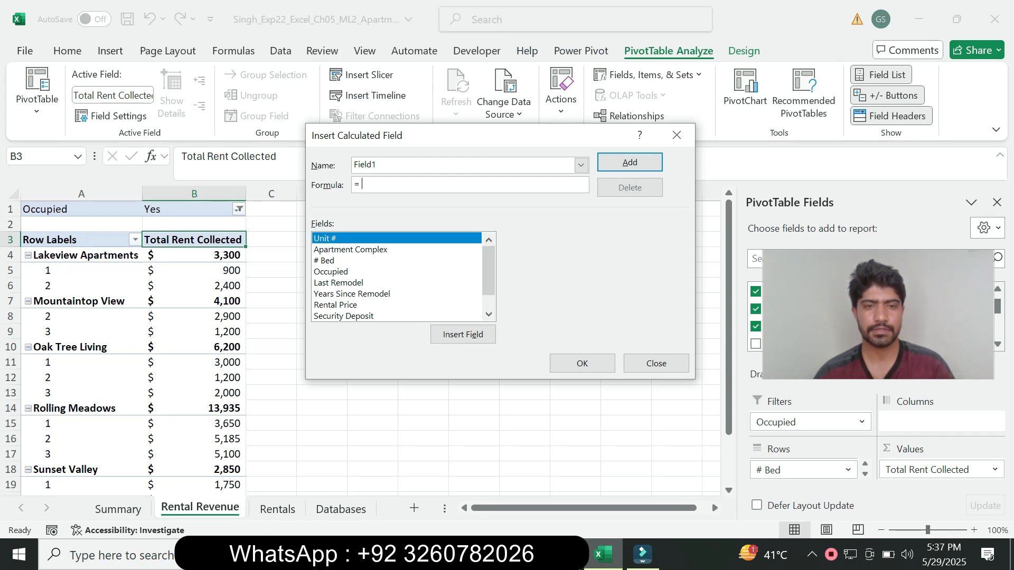
pyautogui.doubleClick(336, 305)
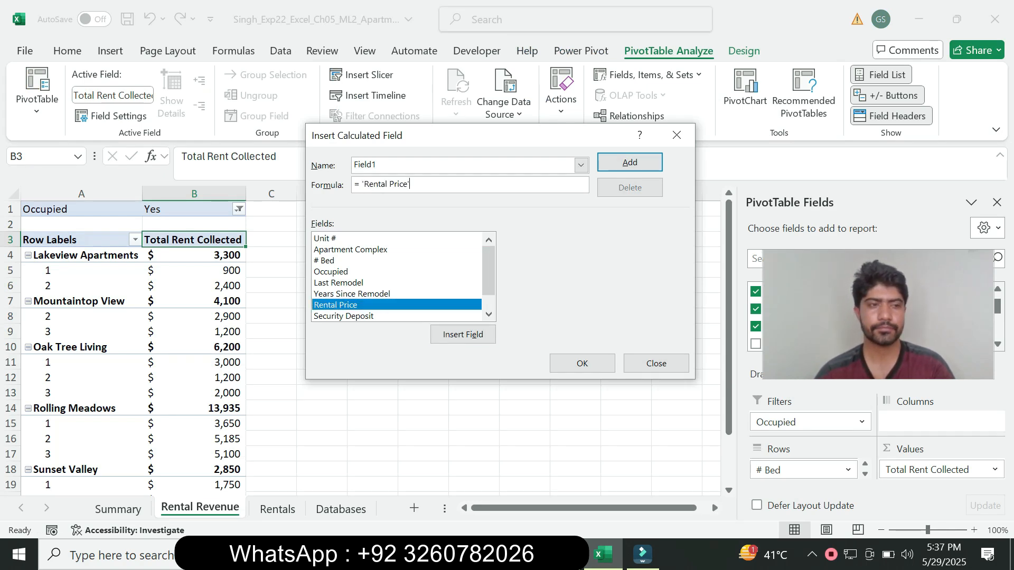
# Step: Copy 1.05 from the Word step 9 instruction and complete the calculated field's formula in Excel as = 'Rental Price'*1.05
pyautogui.hotkey('alt', 'Tab')
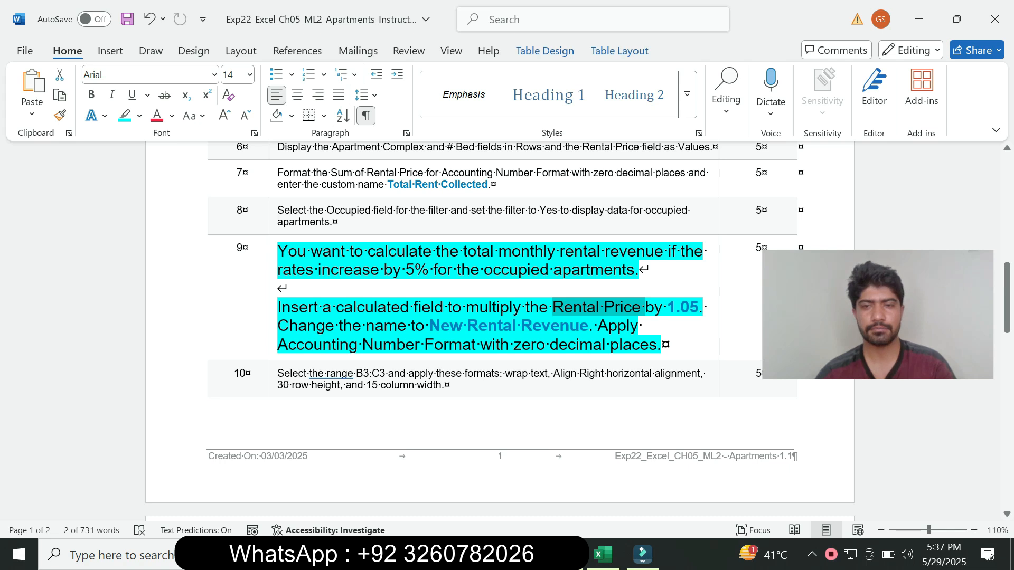
pyautogui.moveTo(667, 308); pyautogui.dragTo(699, 308)
pyautogui.hotkey('ctrl', 'c')
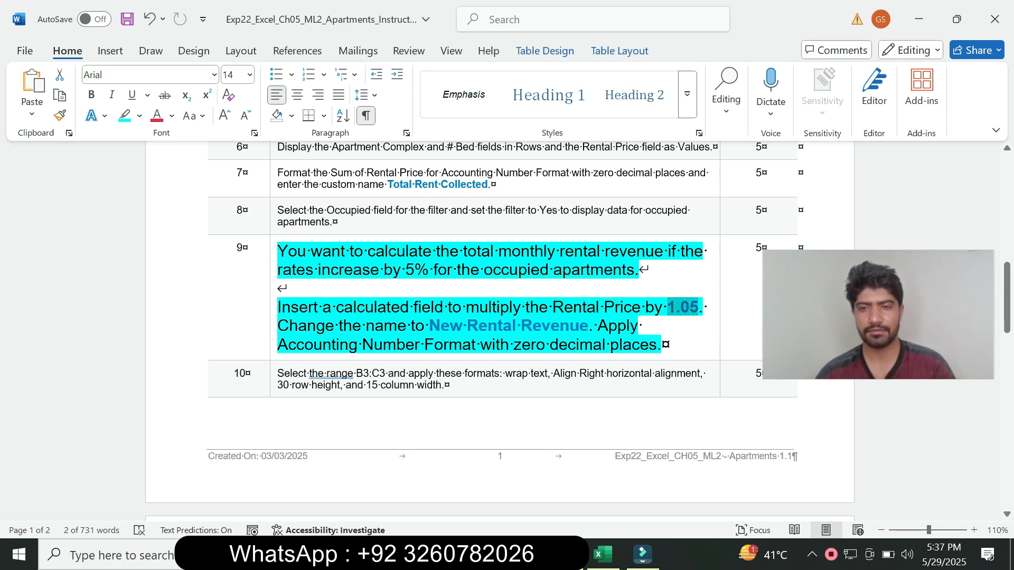
pyautogui.hotkey('alt', 'Tab')
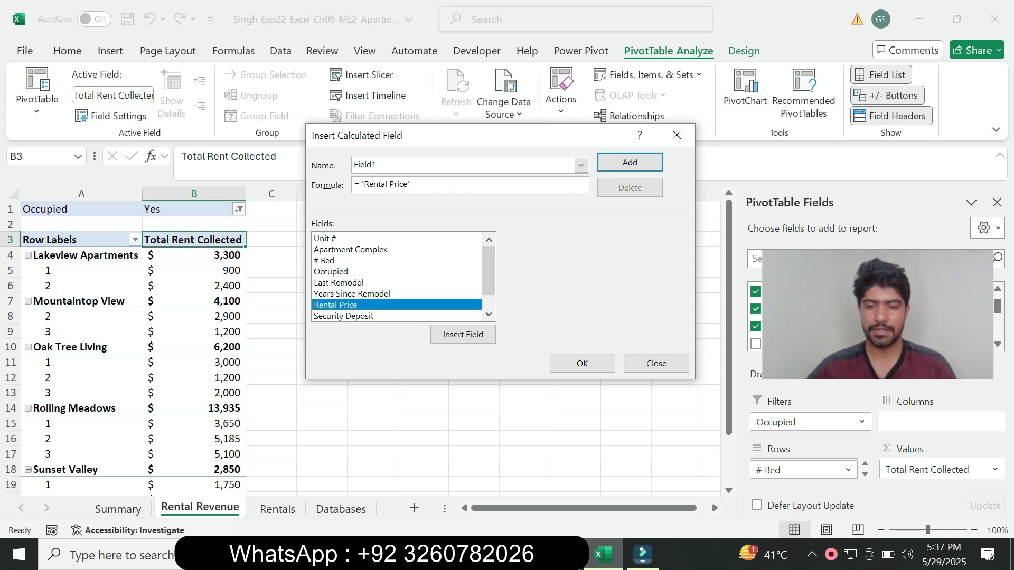
pyautogui.hotkey('ctrl', 'v')
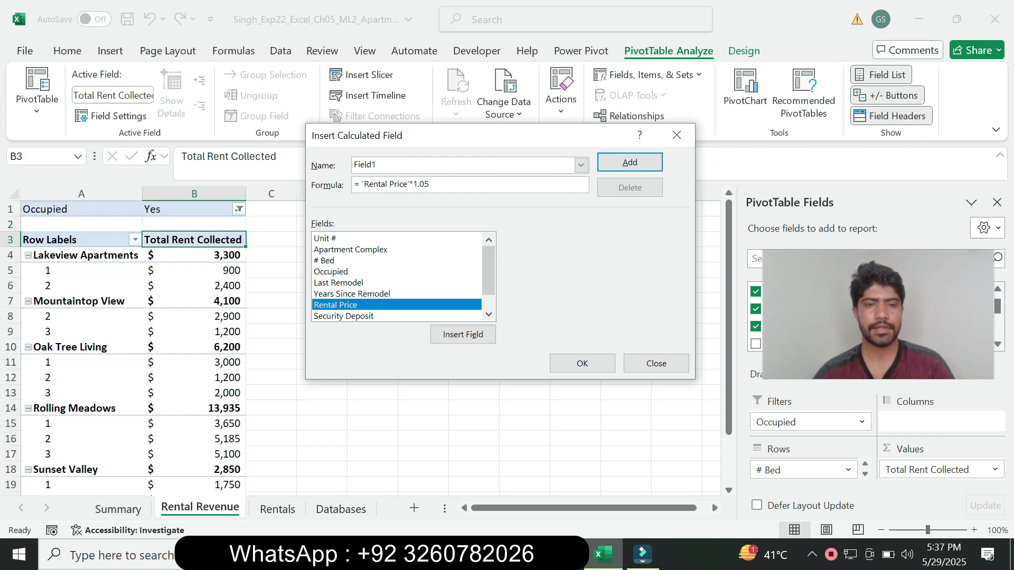
# Step: Copy New Rental Revenue from the Word step 9 instruction, and in Excel enter it as the calculated field's name and insert the field
pyautogui.click(565, 555)
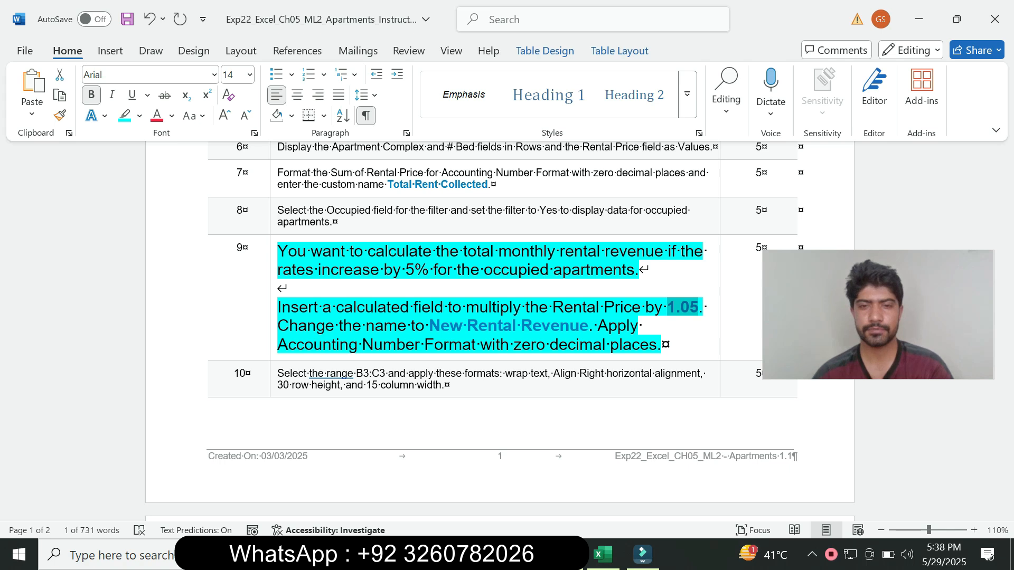
pyautogui.moveTo(430, 326); pyautogui.dragTo(587, 326)
pyautogui.hotkey('ctrl', 'c')
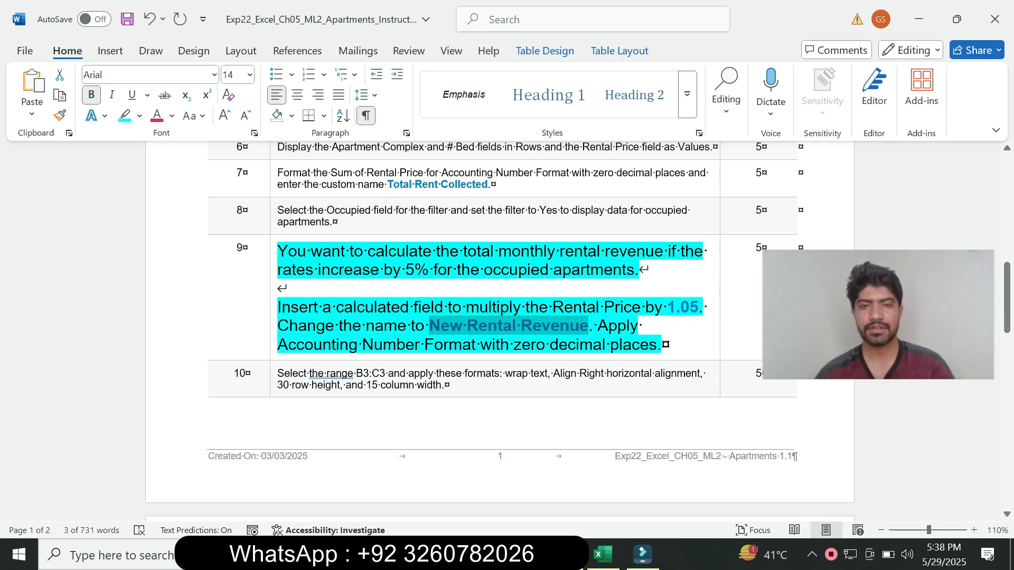
pyautogui.hotkey('alt', 'Tab')
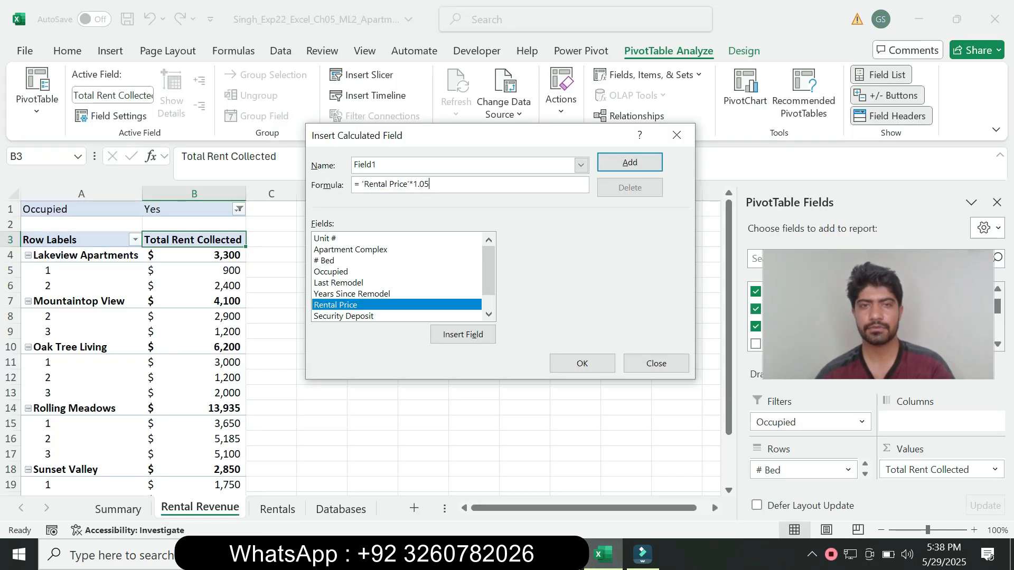
pyautogui.hotkey('ctrl', 'a')
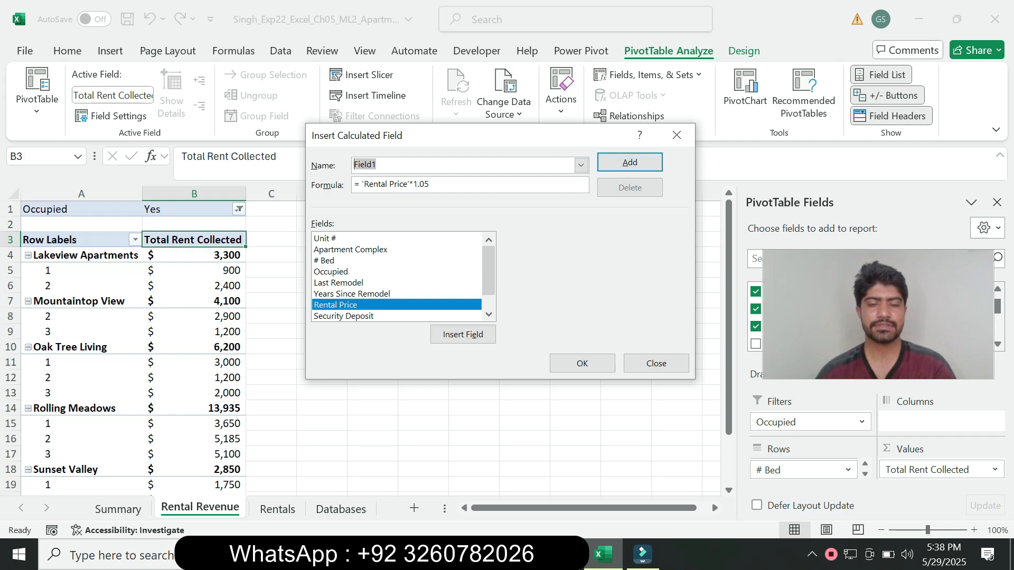
pyautogui.hotkey('ctrl', 'v')
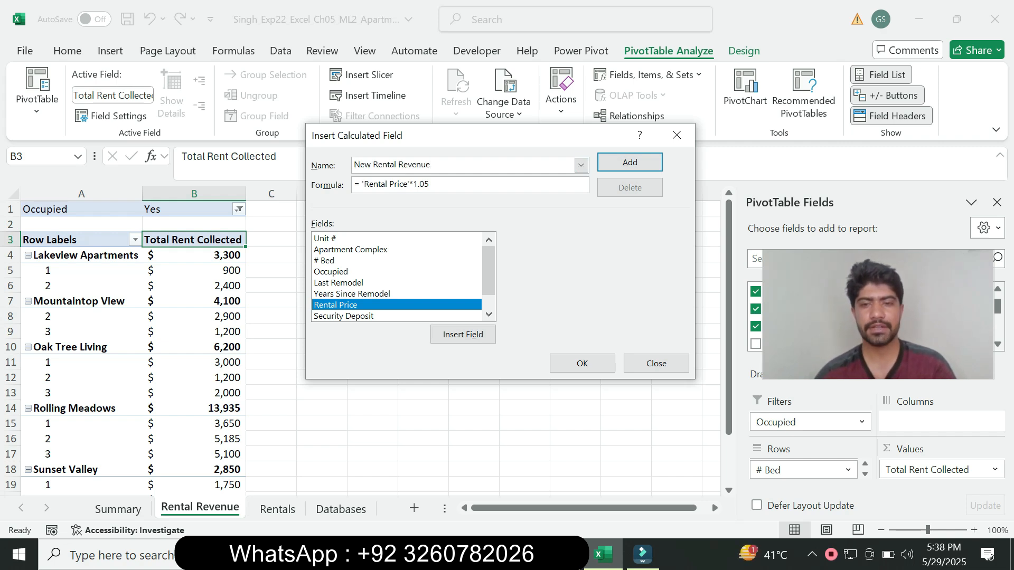
pyautogui.hotkey('alt', 'Tab')
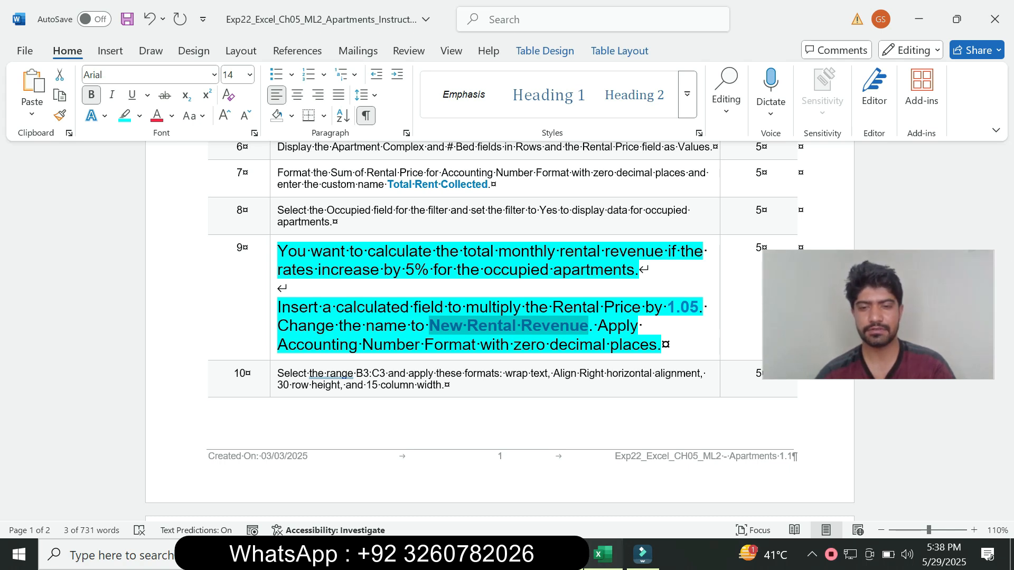
pyautogui.click(603, 554)
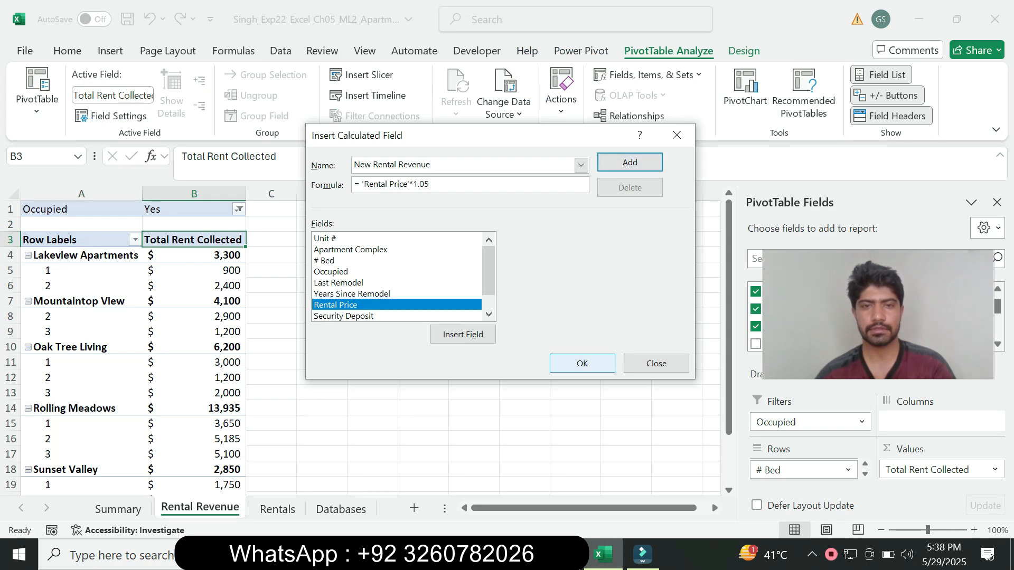
pyautogui.click(582, 363)
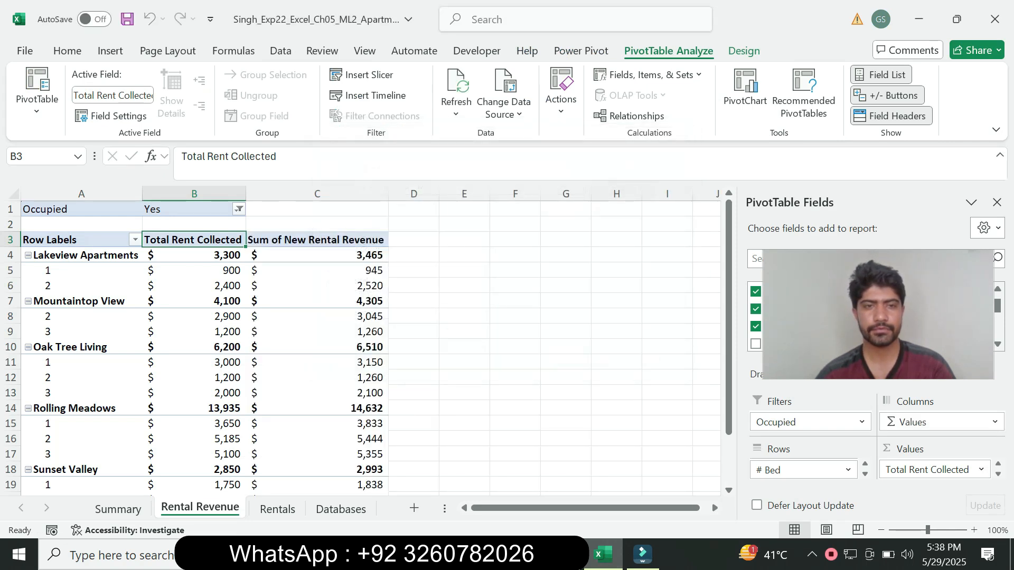
# Step: Select heading cell C3, and select the words about number format with zero decimal places in the Word step 9 instruction
pyautogui.click(353, 240)
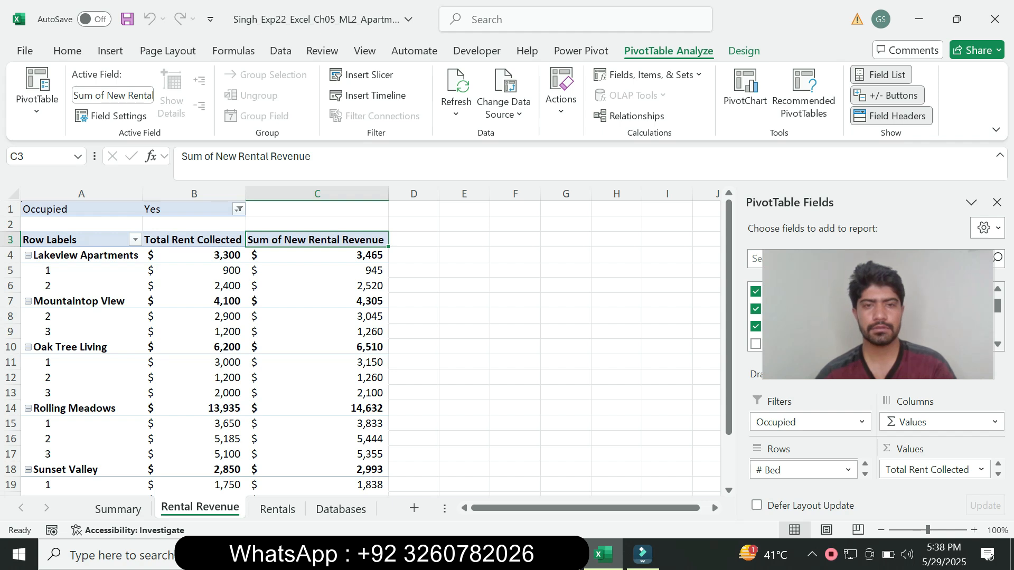
pyautogui.hotkey('alt', 'Tab')
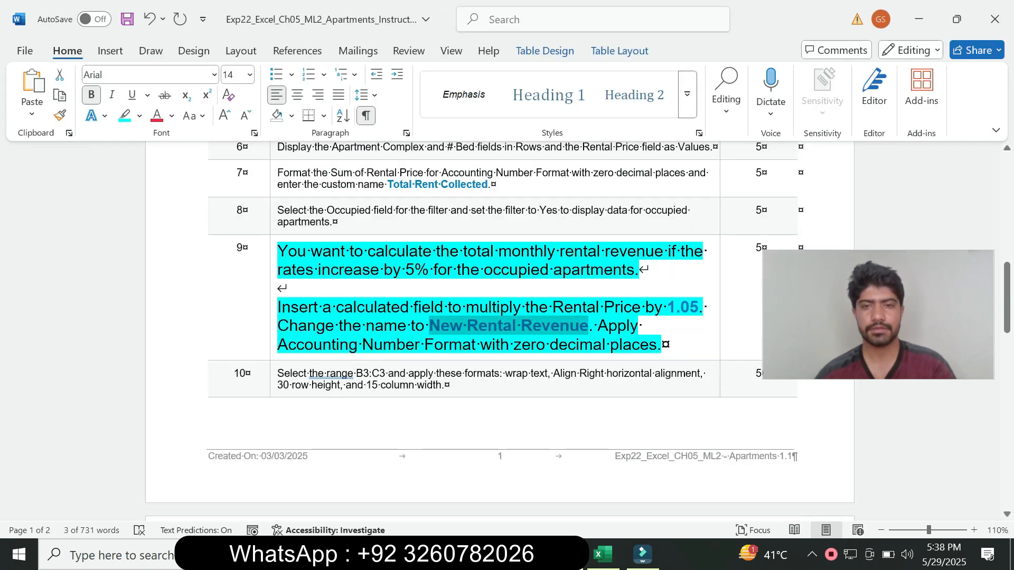
pyautogui.moveTo(363, 345); pyautogui.dragTo(608, 344)
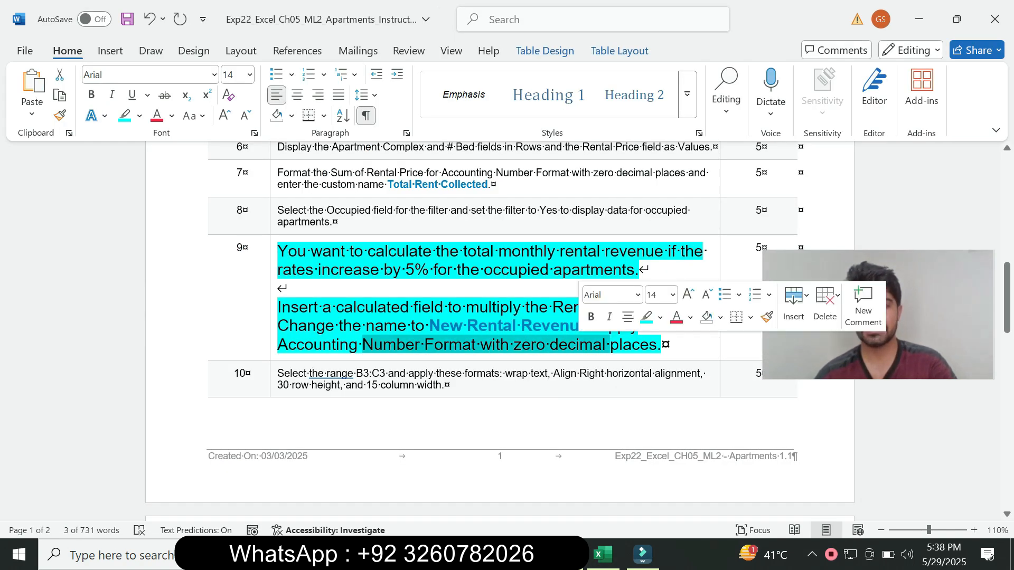
pyautogui.click(603, 554)
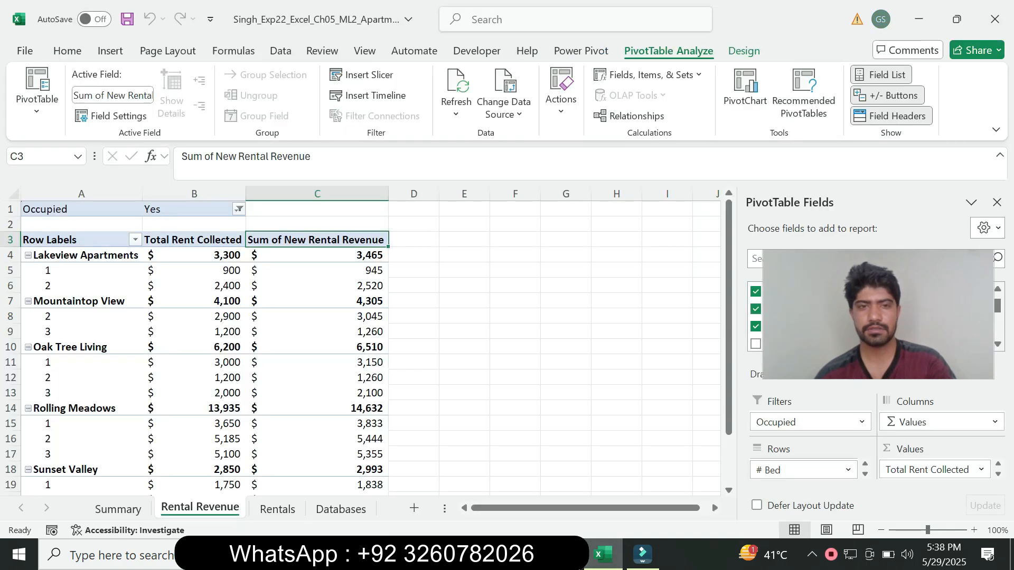
# Step: In Excel, apply the Accounting number format with 0 decimal places and the $ symbol to the Sum of New Rental Revenue field
pyautogui.click(317, 255)
pyautogui.rightClick(355, 255)
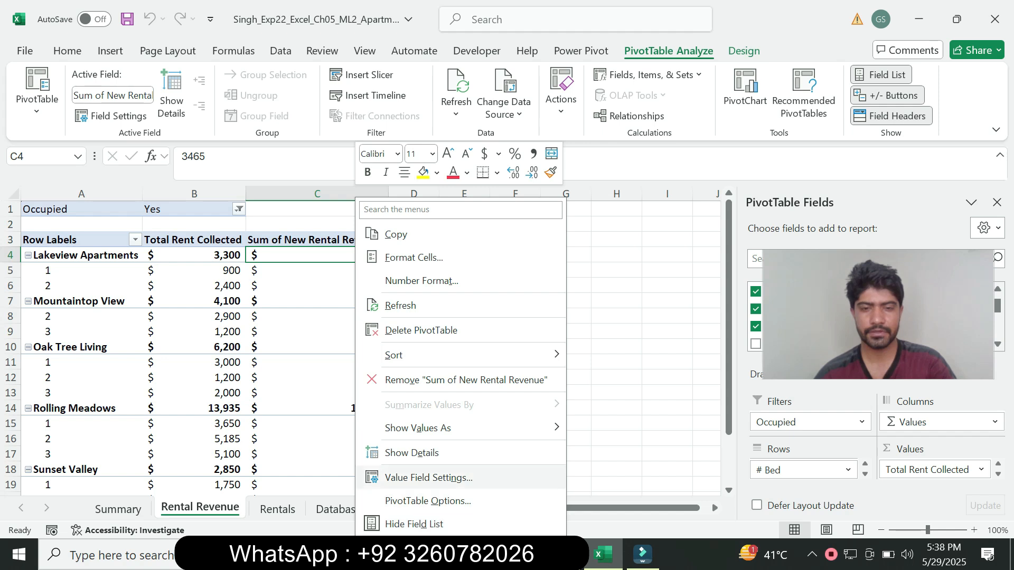
pyautogui.click(429, 477)
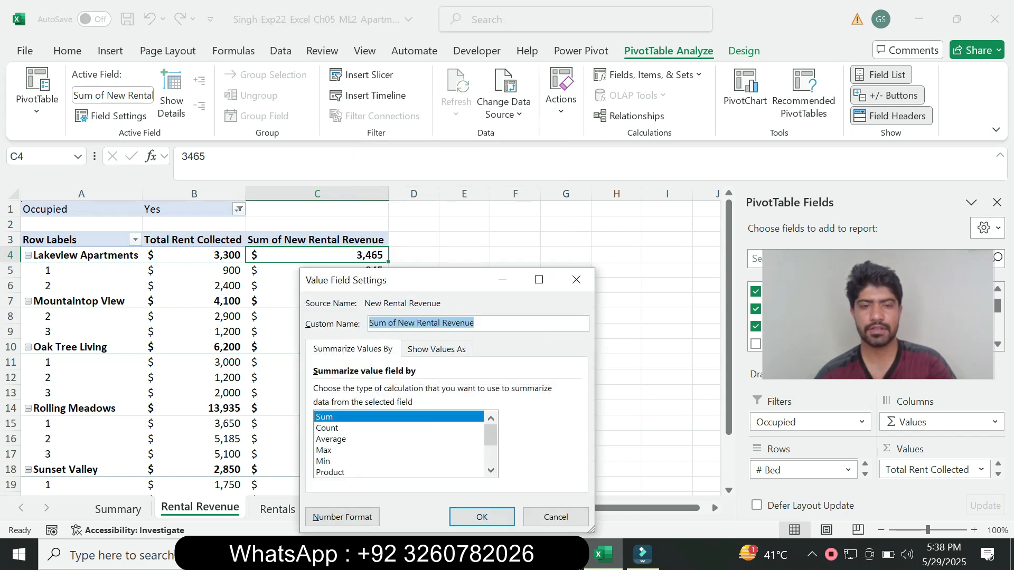
pyautogui.click(342, 517)
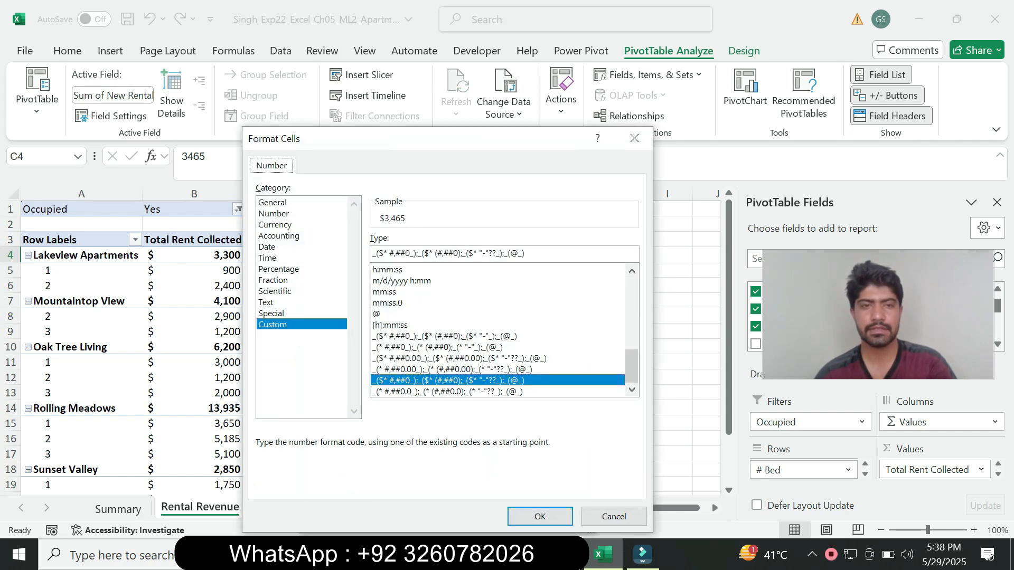
pyautogui.click(279, 236)
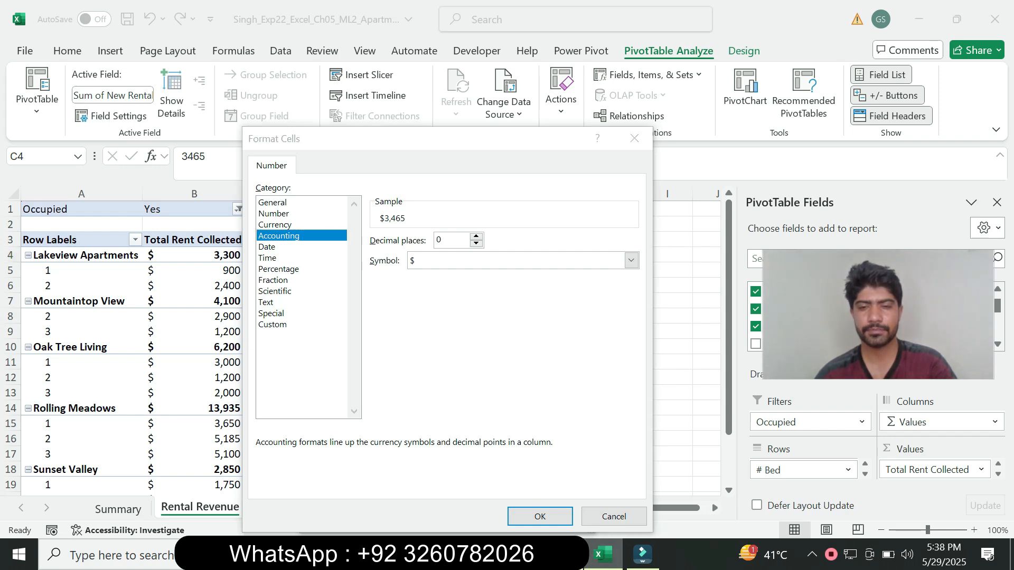
pyautogui.hotkey('alt', 'Tab')
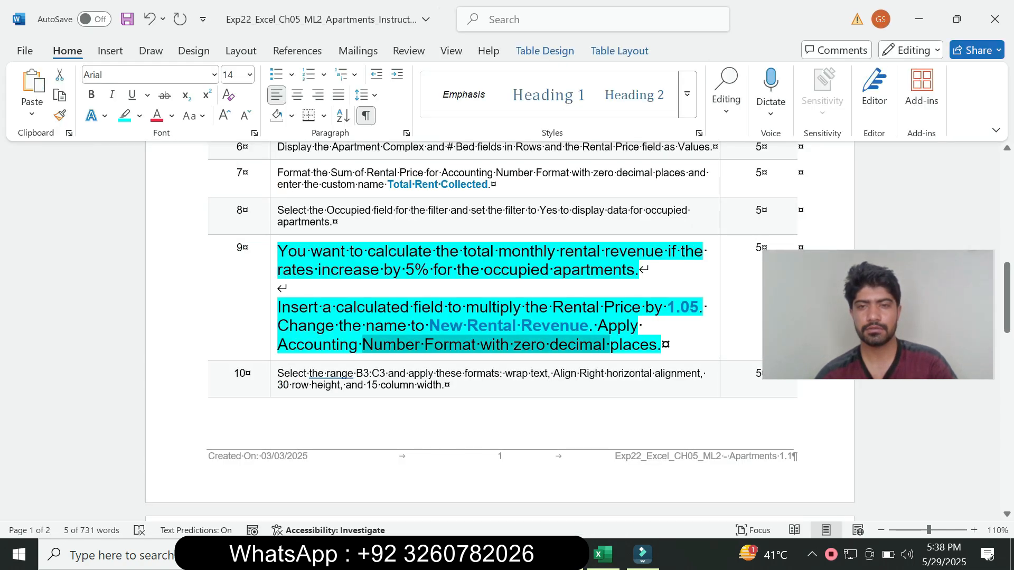
pyautogui.hotkey('alt', 'Tab')
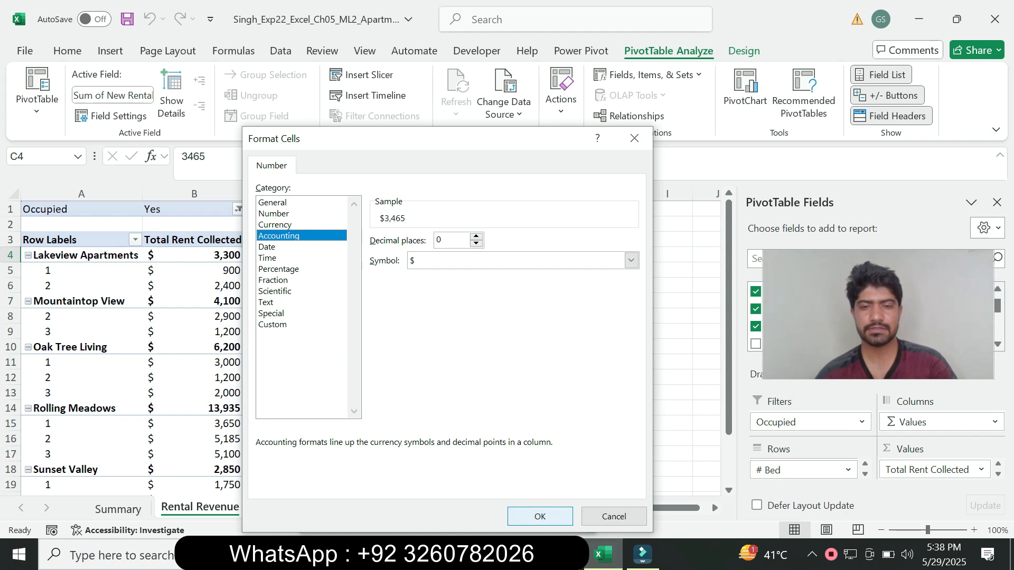
pyautogui.click(540, 516)
pyautogui.click(481, 517)
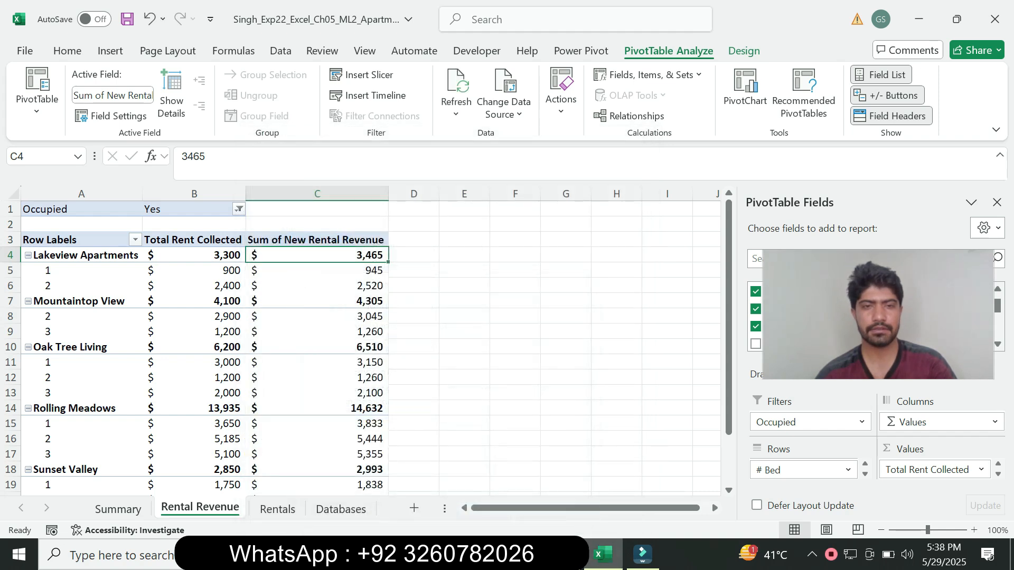
# Step: In Word, reset the step 9 instruction text to 9 pt and remove its highlight
pyautogui.hotkey('alt', 'Tab')
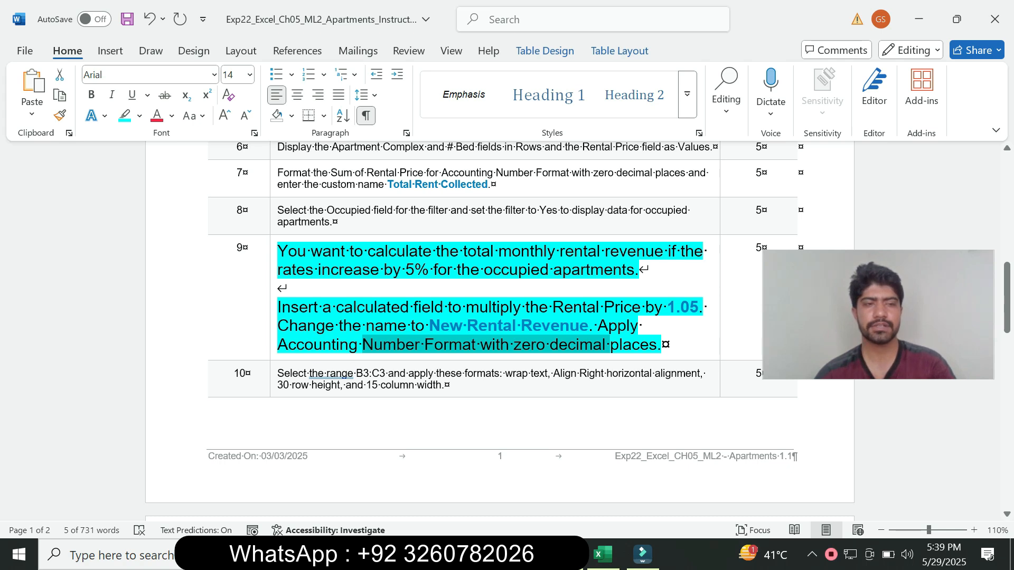
pyautogui.click(273, 338)
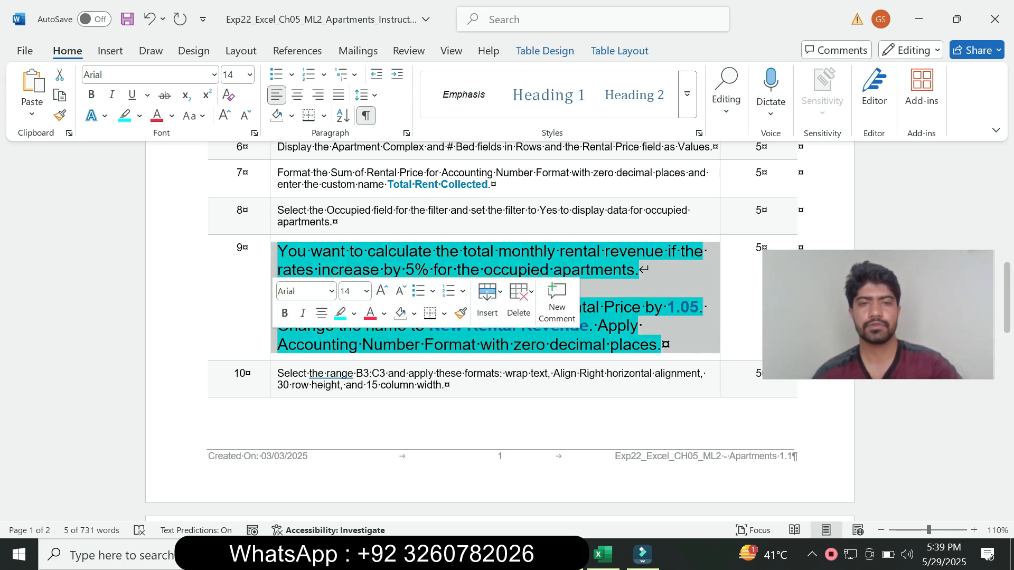
pyautogui.click(366, 291)
pyautogui.click(350, 31)
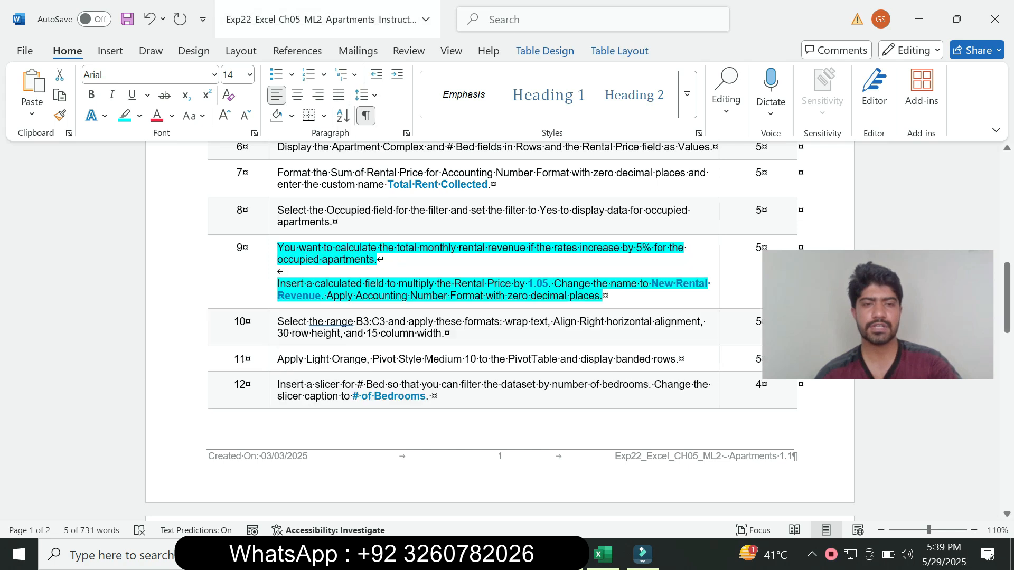
pyautogui.click(139, 116)
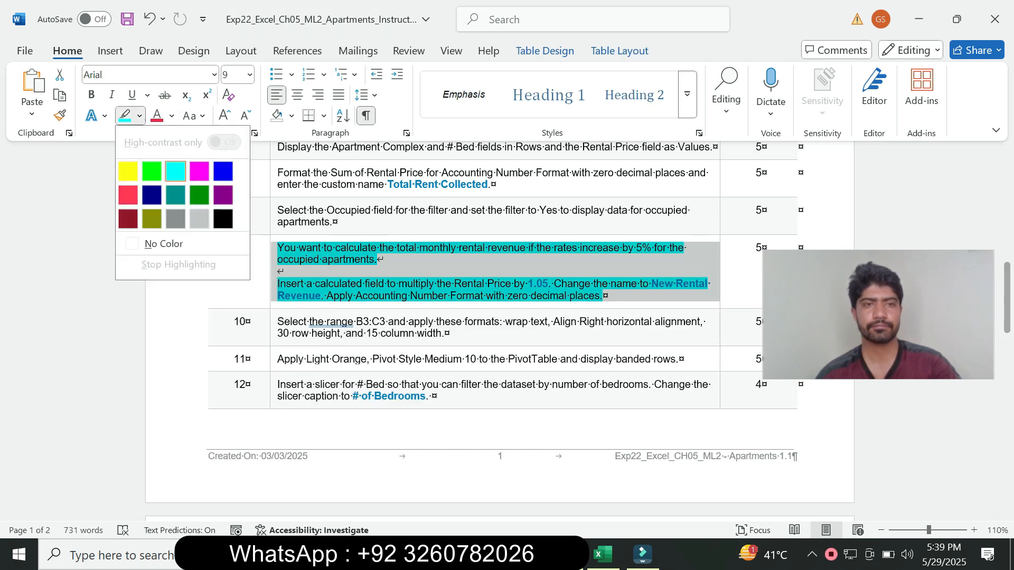
pyautogui.click(168, 242)
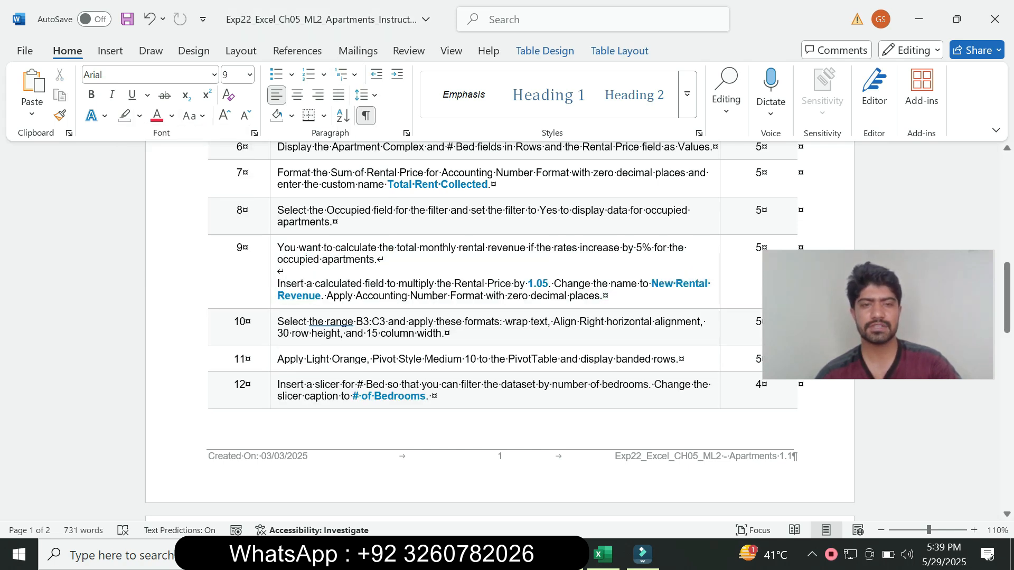
# Step: Set the step 10 instruction text to 14 pt with a turquoise highlight
pyautogui.click(274, 327)
pyautogui.click(368, 290)
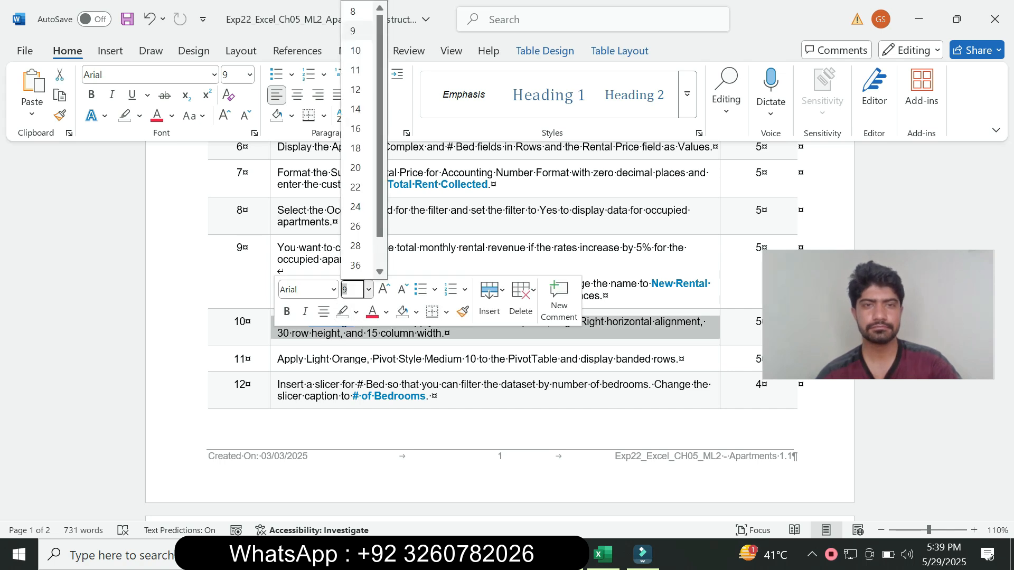
pyautogui.click(355, 109)
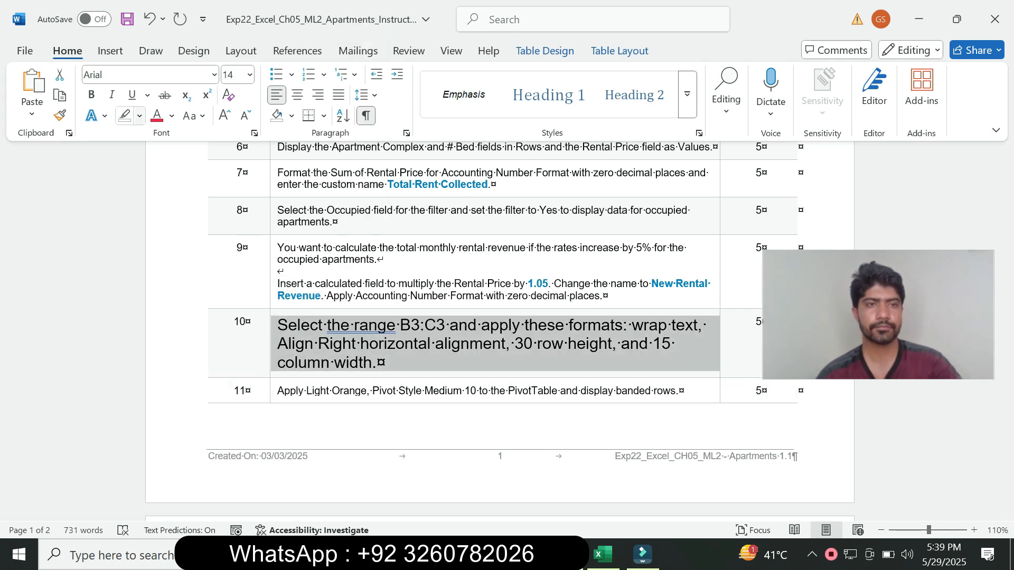
pyautogui.click(139, 115)
pyautogui.click(176, 171)
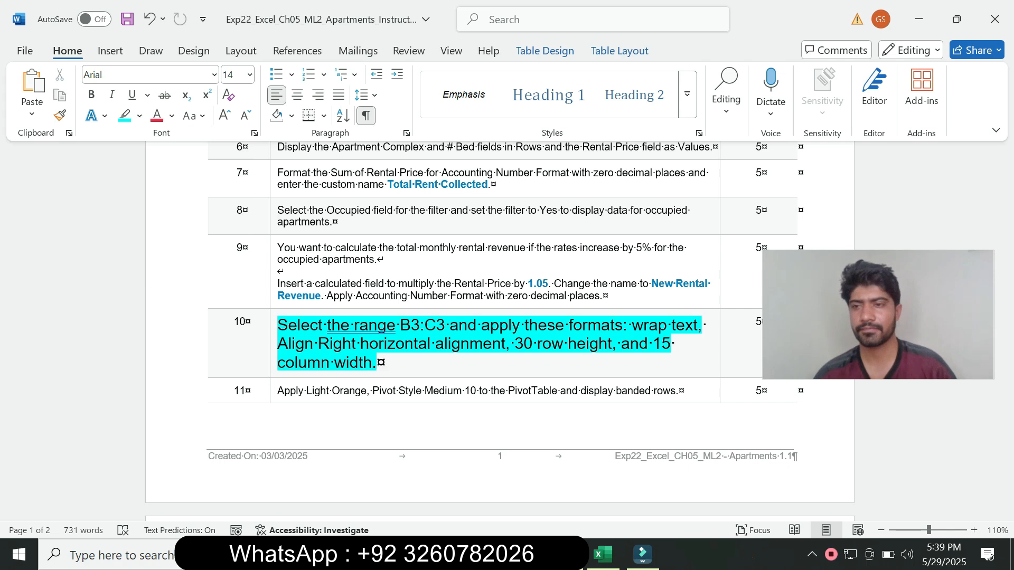
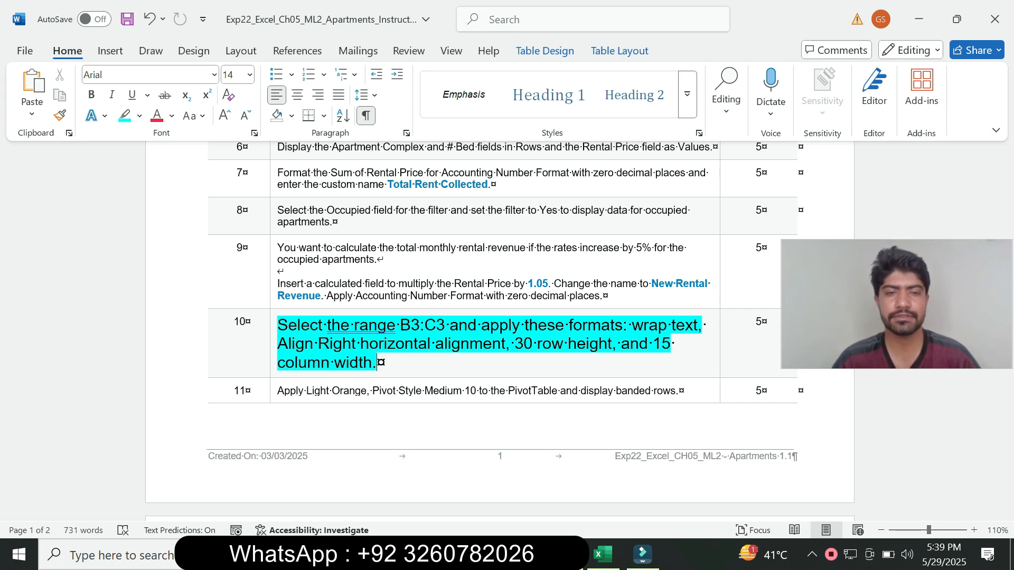
# Step: Copy the range reference B3:C3 from the Word step 10 instruction and use it to select those cells in Excel
pyautogui.moveTo(400, 325); pyautogui.dragTo(445, 325)
pyautogui.hotkey('ctrl', 'c')
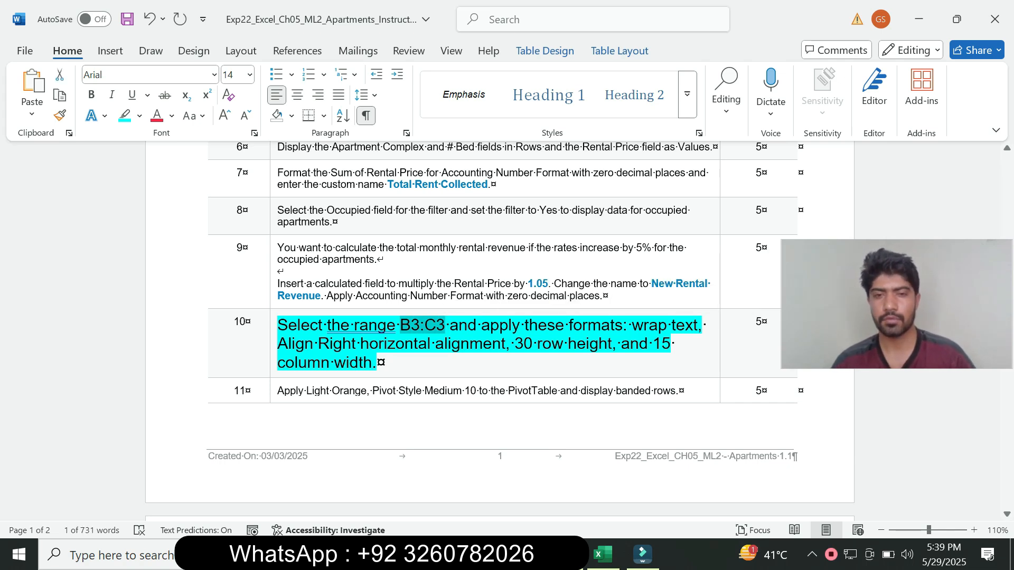
pyautogui.click(602, 554)
pyautogui.click(40, 156)
pyautogui.hotkey('ctrl', 'v')
pyautogui.press('Return')
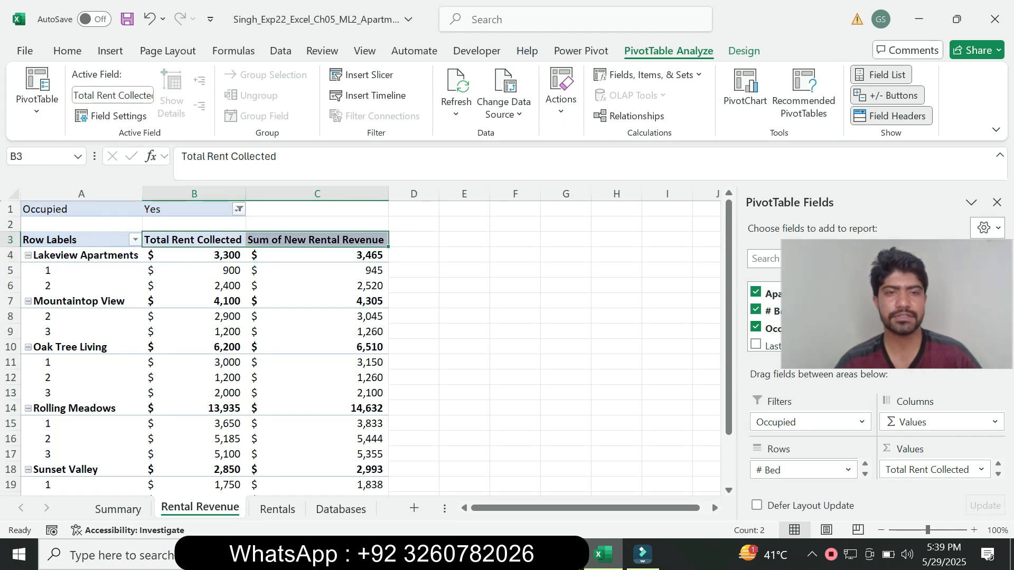
# Step: Check the step 10 formats in Word, and in Excel wrap the text of B3:C3 and align it right horizontally
pyautogui.hotkey('alt', 'Tab')
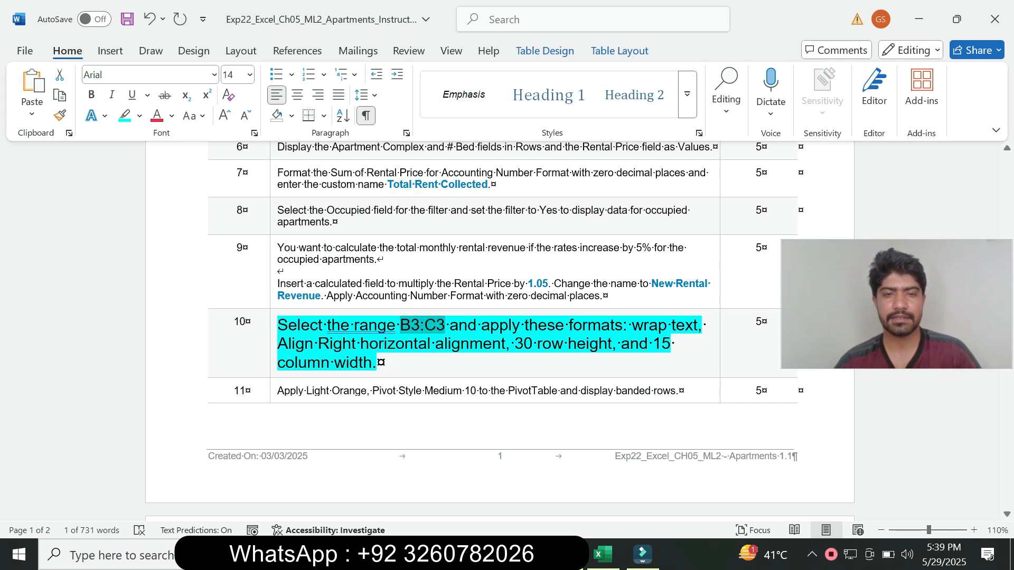
pyautogui.moveTo(278, 344); pyautogui.dragTo(434, 344)
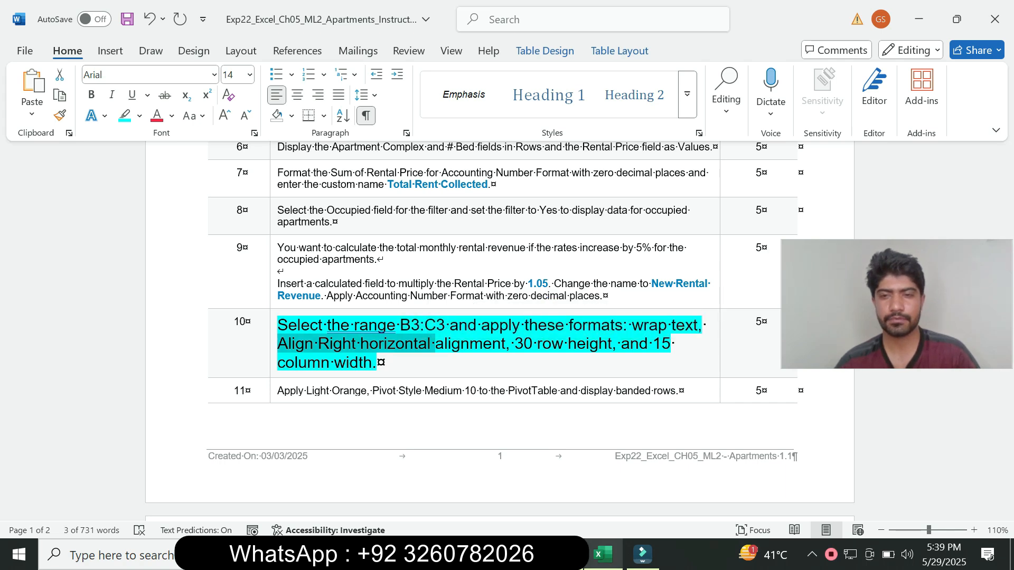
pyautogui.click(603, 554)
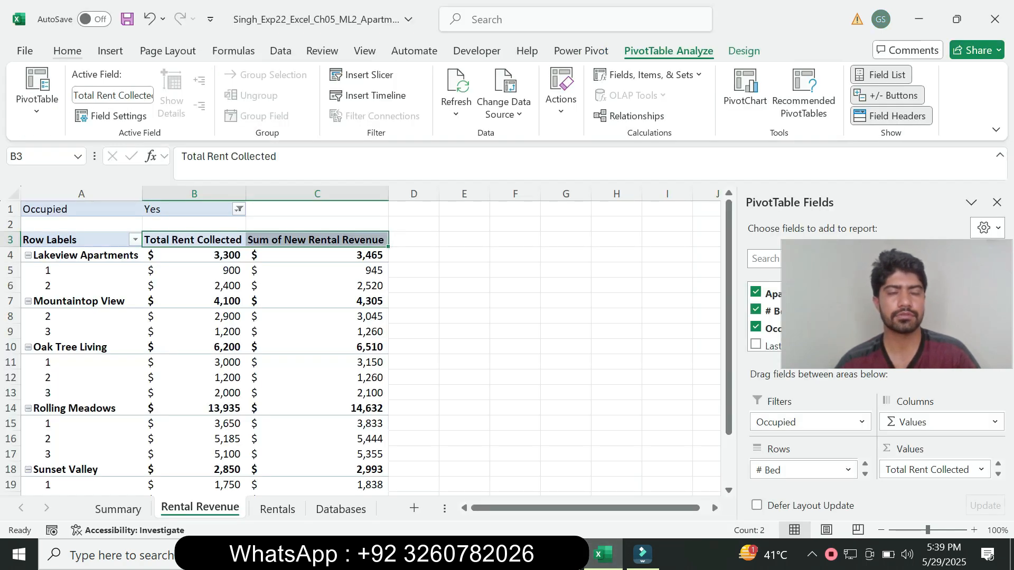
pyautogui.click(67, 51)
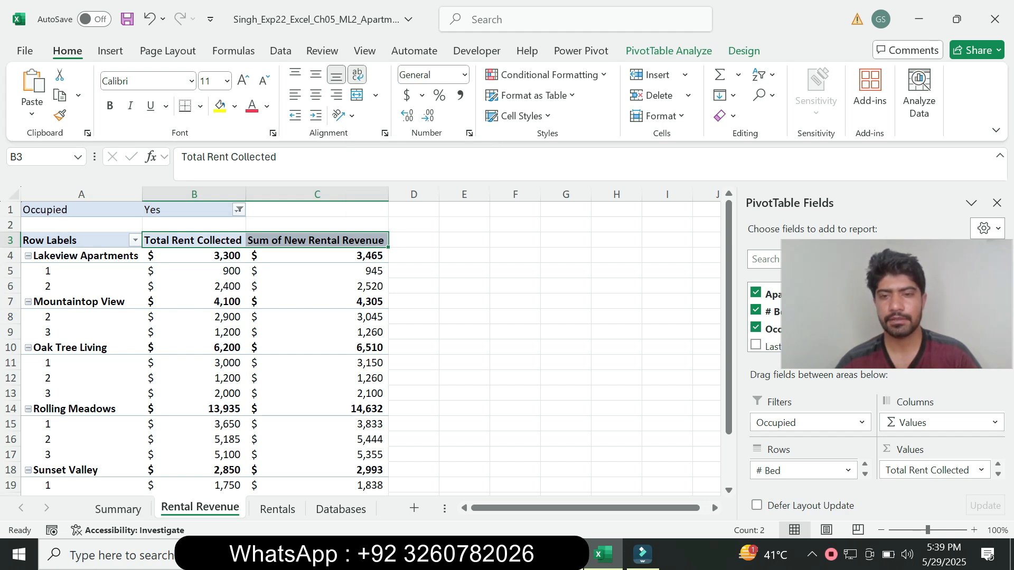
pyautogui.hotkey('alt', 'Tab')
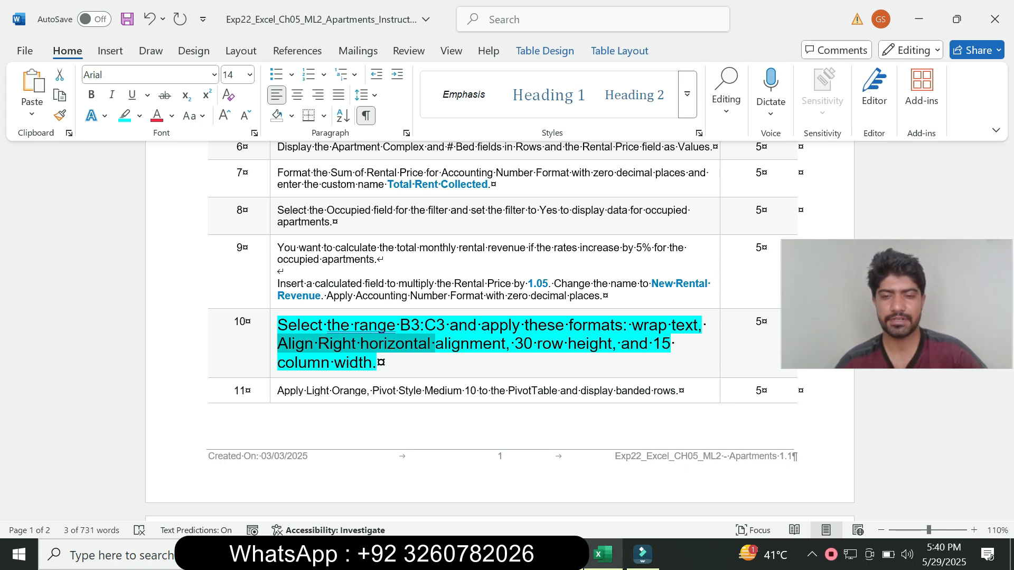
pyautogui.hotkey('alt', 'Tab')
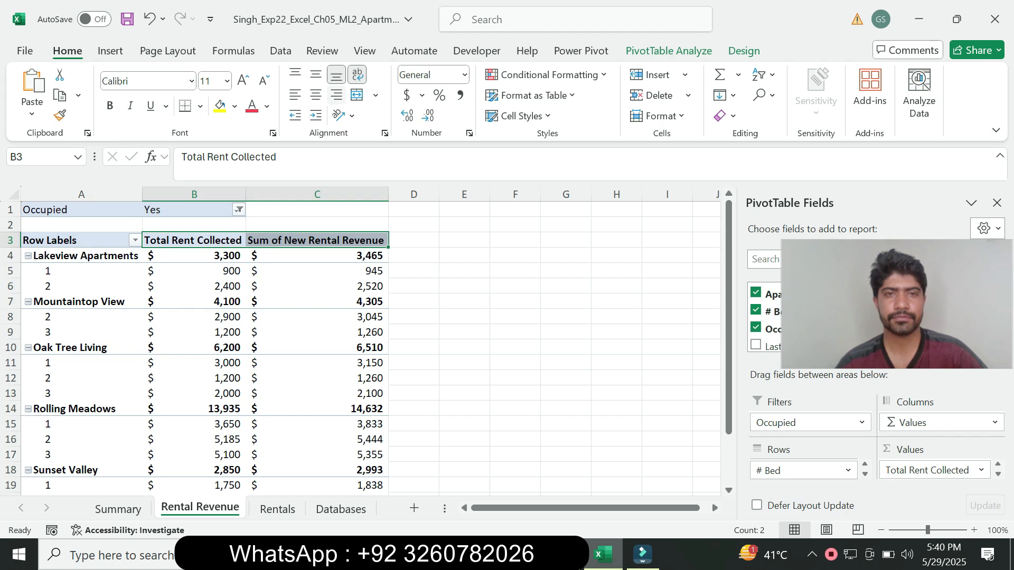
pyautogui.click(336, 95)
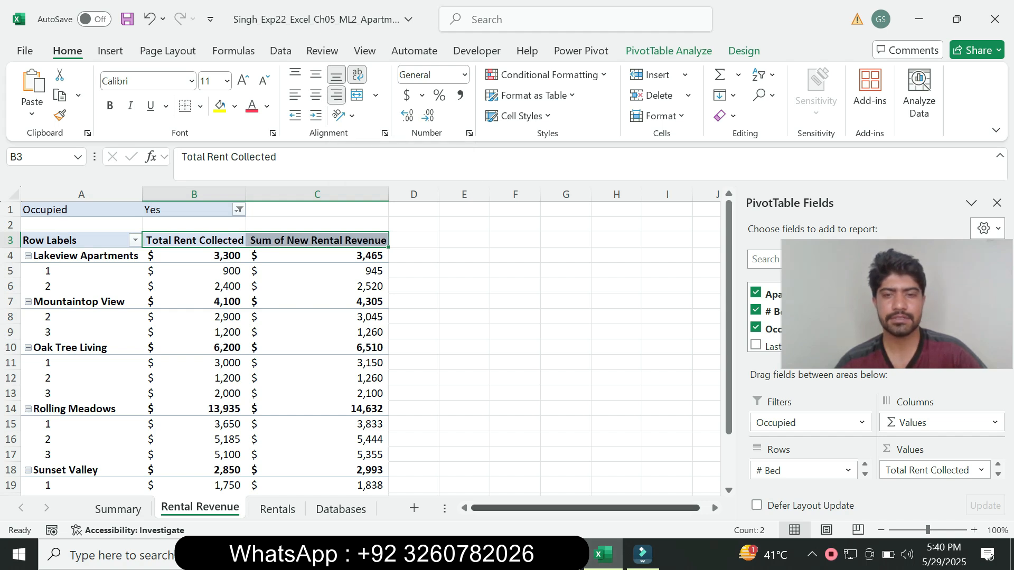
# Step: Check the row height required by step 10 in Word and set row 3 of the Excel worksheet to a height of 30
pyautogui.hotkey('alt', 'Tab')
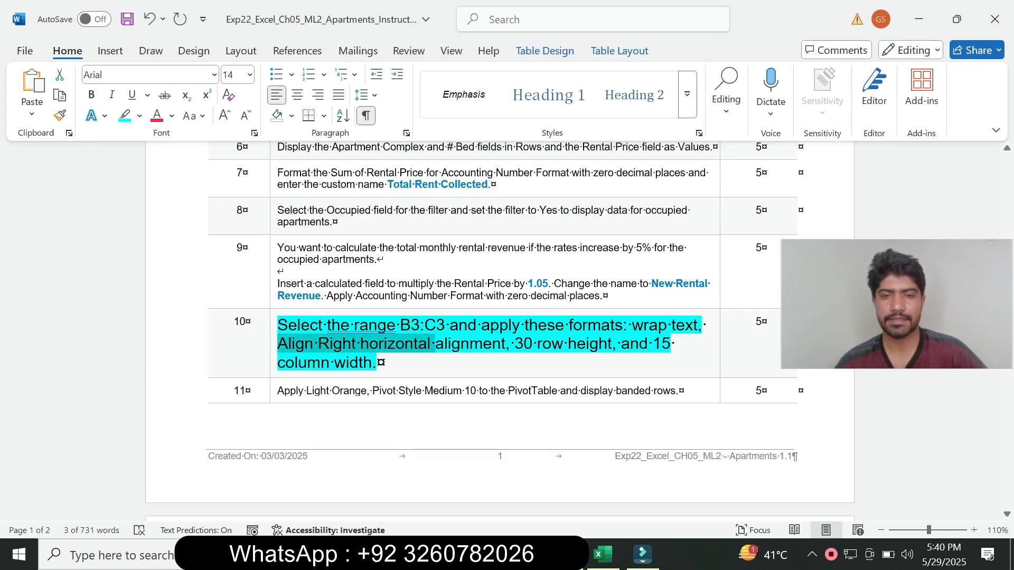
pyautogui.moveTo(515, 345); pyautogui.dragTo(532, 344)
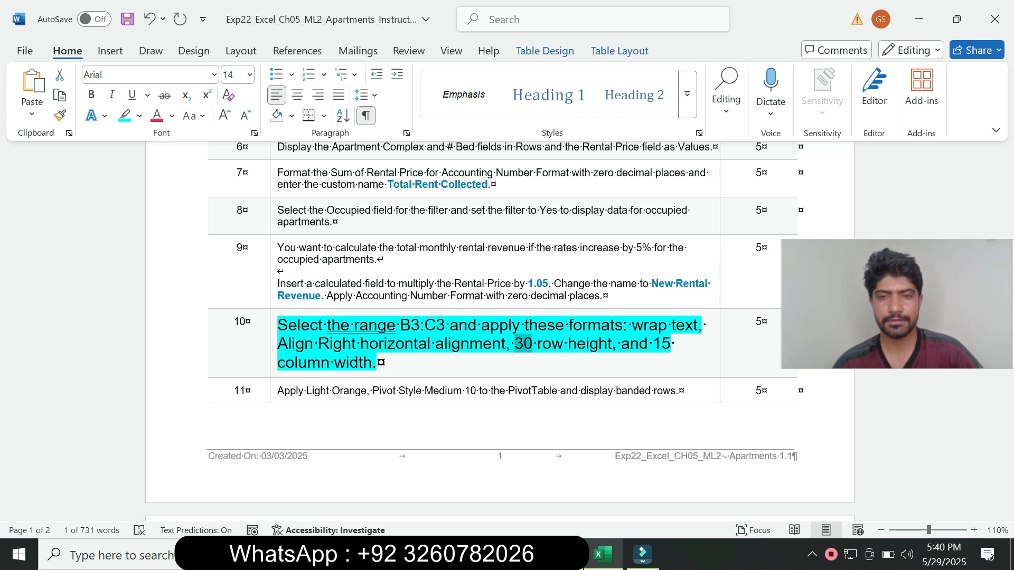
pyautogui.click(603, 554)
pyautogui.click(10, 239)
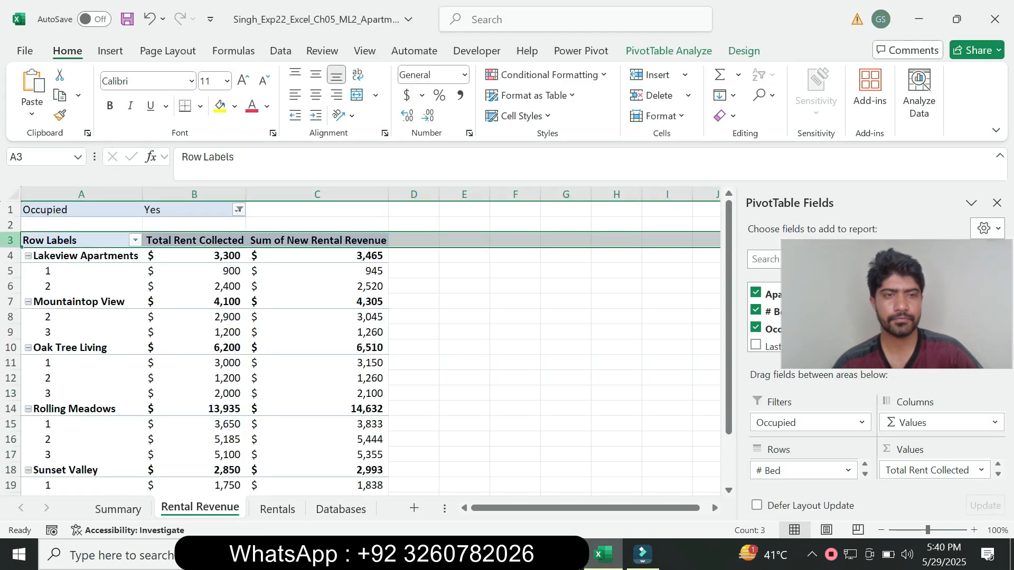
pyautogui.rightClick(10, 240)
pyautogui.click(77, 477)
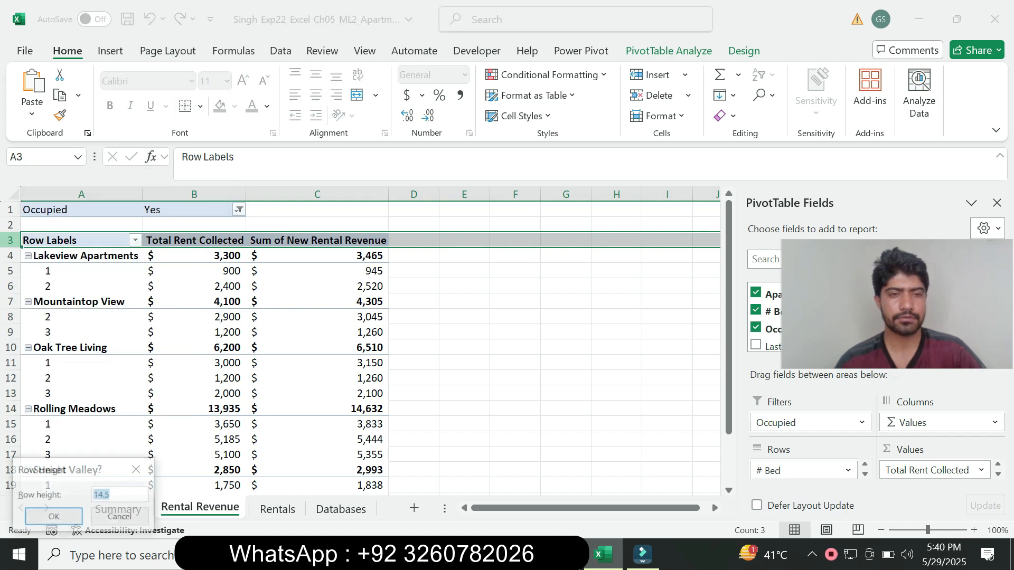
pyautogui.write('30')
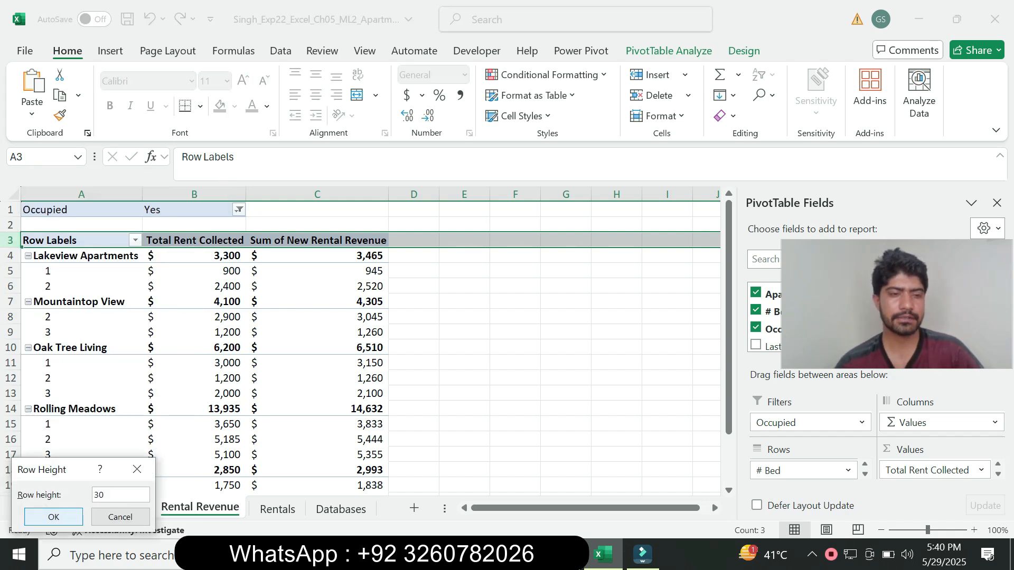
pyautogui.click(53, 517)
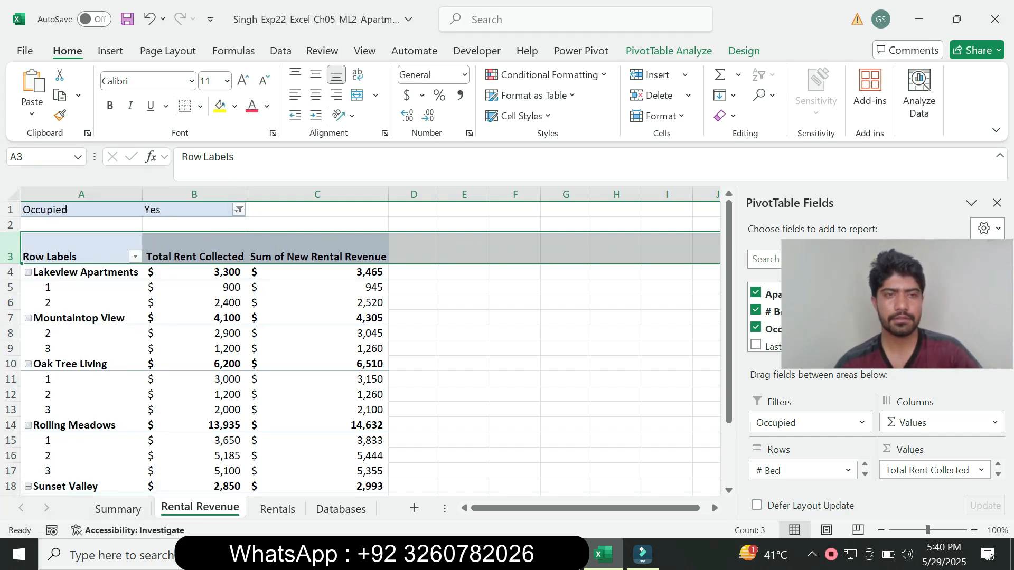
pyautogui.click(344, 249)
# Step: Recheck step 10 in Word, then set the width of column C to 15 in the Rental Revenue worksheet in Excel
pyautogui.hotkey('alt', 'Tab')
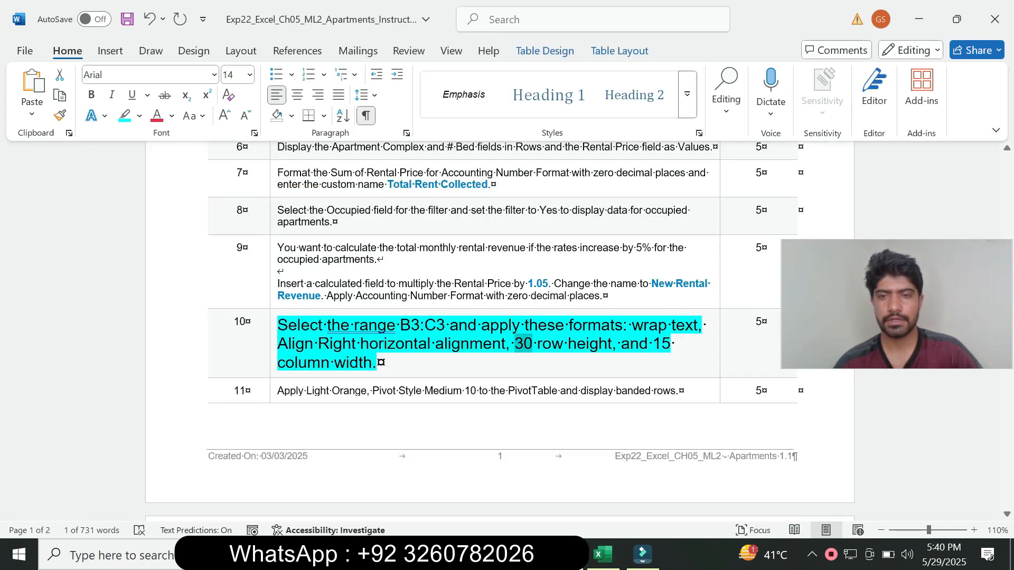
pyautogui.hotkey('alt', 'Tab')
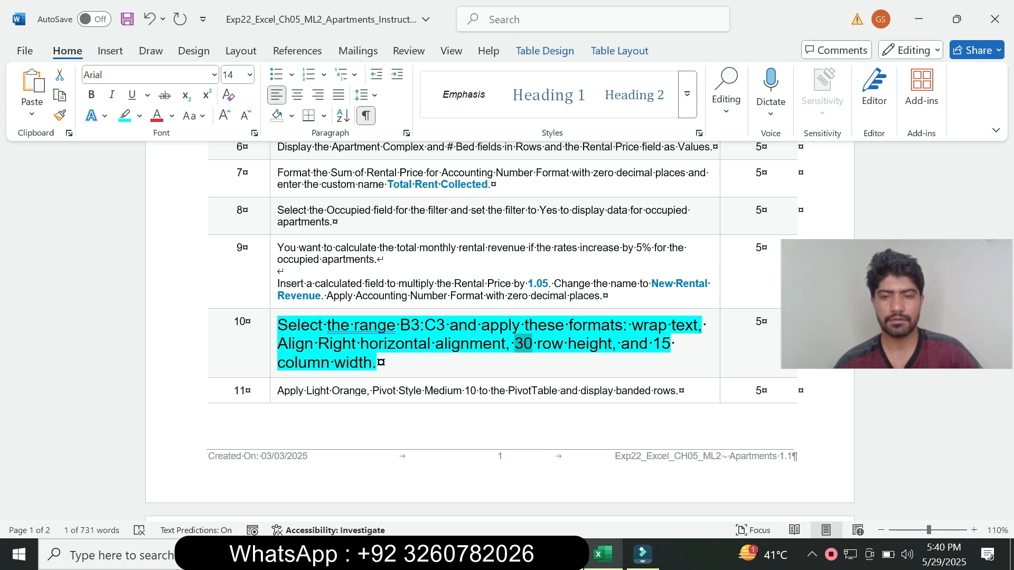
pyautogui.click(317, 195)
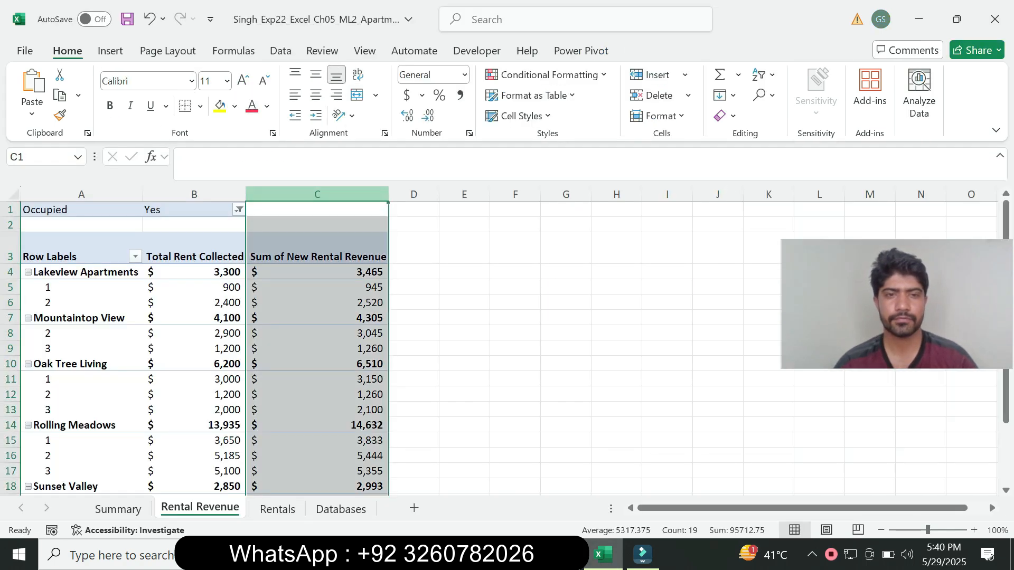
pyautogui.rightClick(317, 195)
pyautogui.click(381, 444)
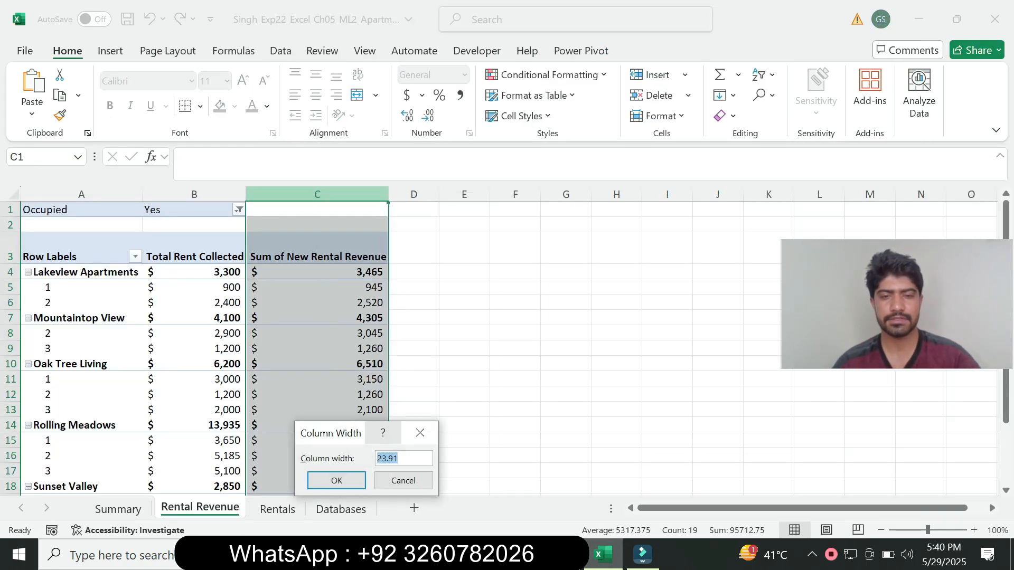
pyautogui.write('15')
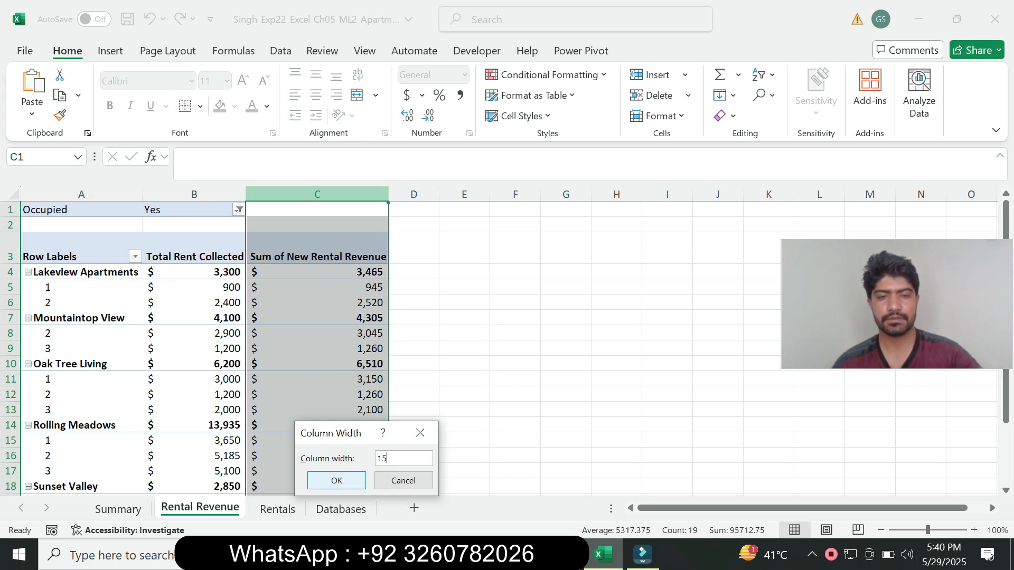
pyautogui.press('Return')
# Step: Set the width of column B, which holds Total Rent Collected, to 15
pyautogui.click(209, 194)
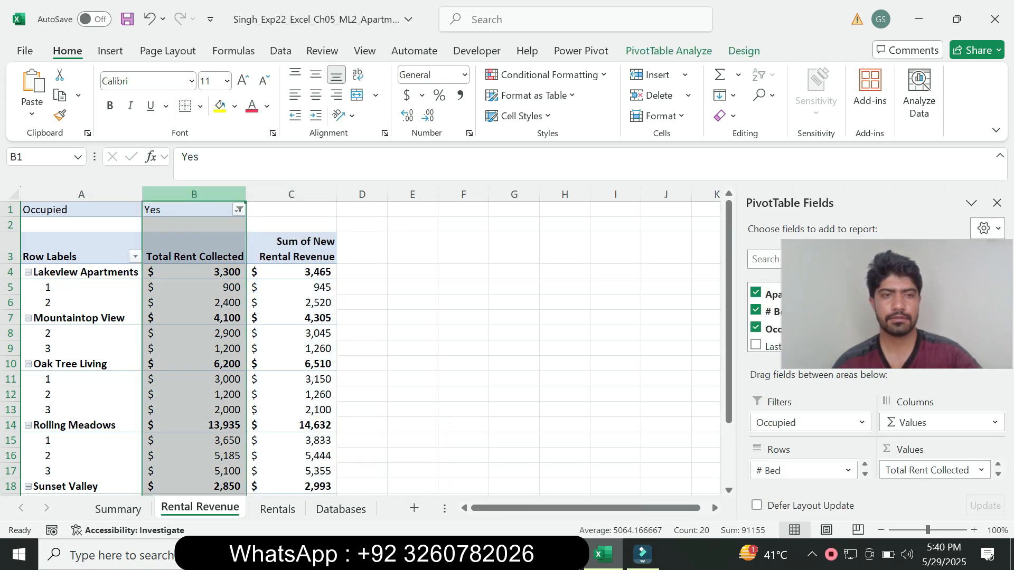
pyautogui.rightClick(210, 194)
pyautogui.click(271, 445)
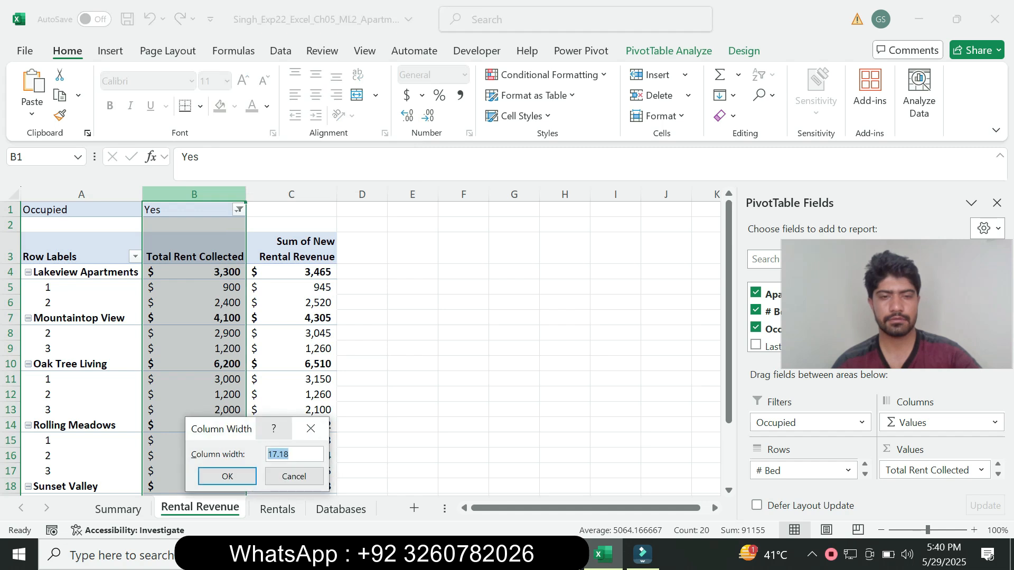
pyautogui.write('15')
pyautogui.press('Return')
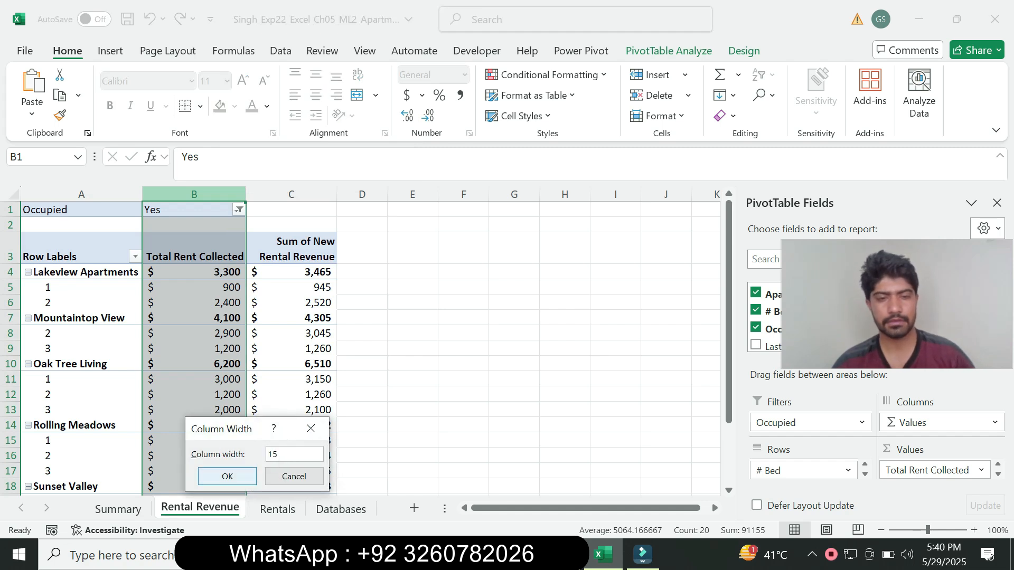
pyautogui.click(349, 333)
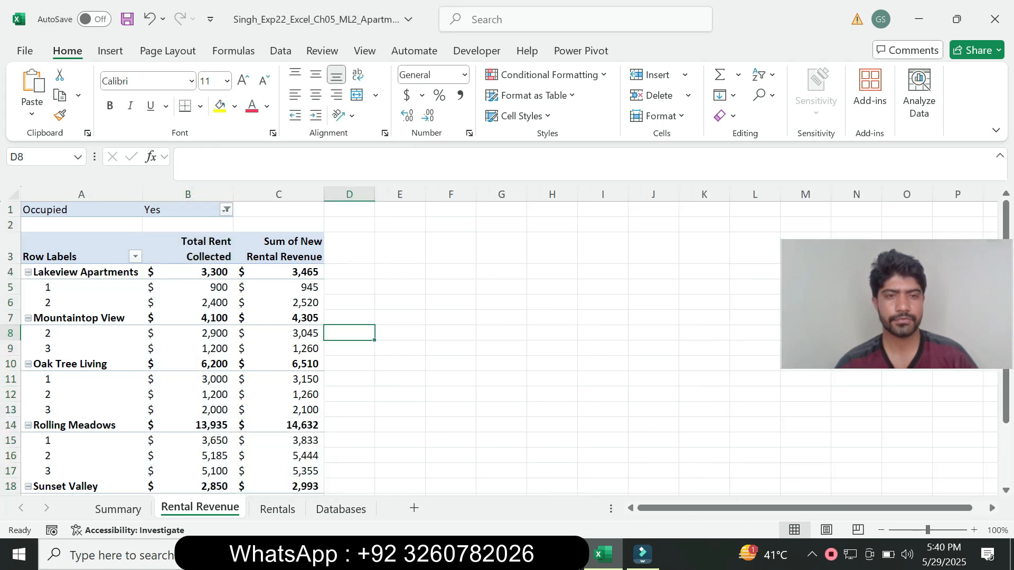
# Step: In Word, reset the step 10 instruction text to 9 pt and remove its highlight
pyautogui.hotkey('alt', 'Tab')
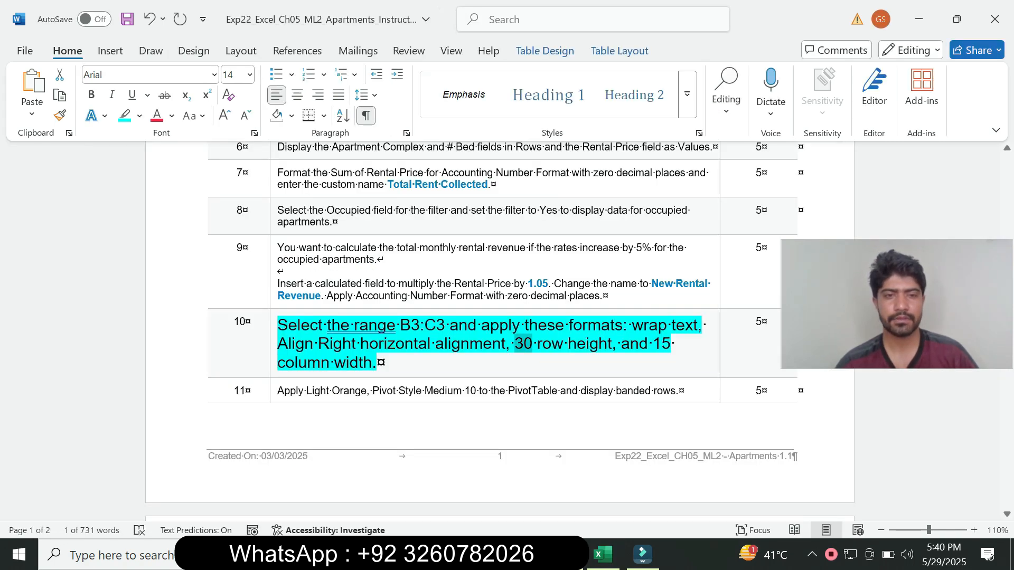
pyautogui.click(273, 362)
pyautogui.click(367, 311)
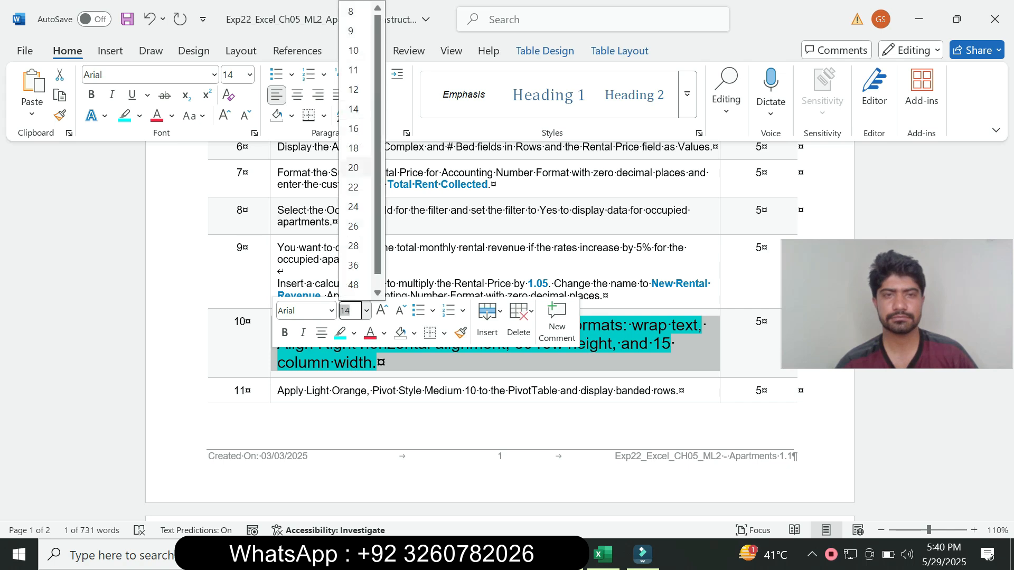
pyautogui.click(351, 30)
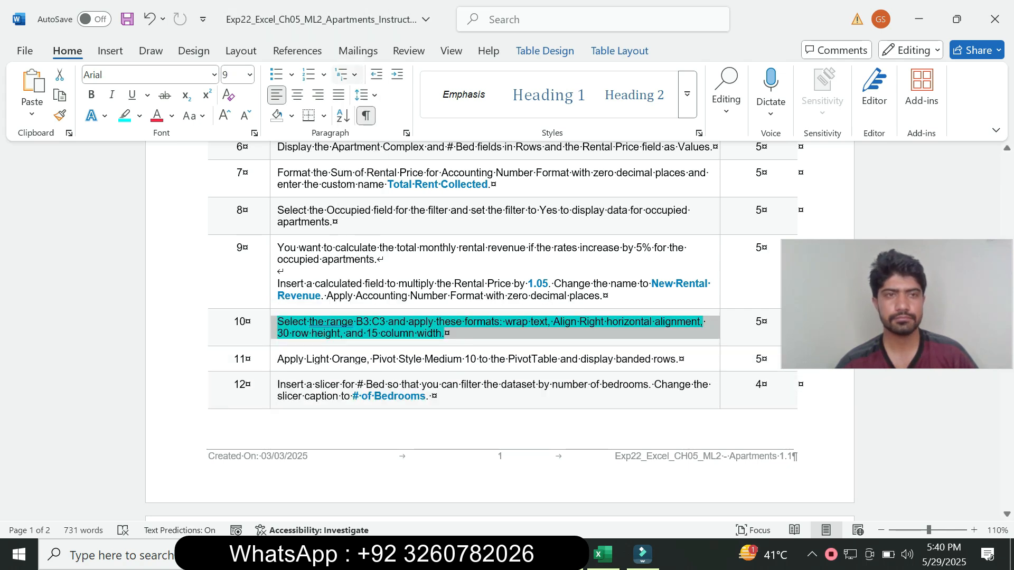
pyautogui.click(139, 116)
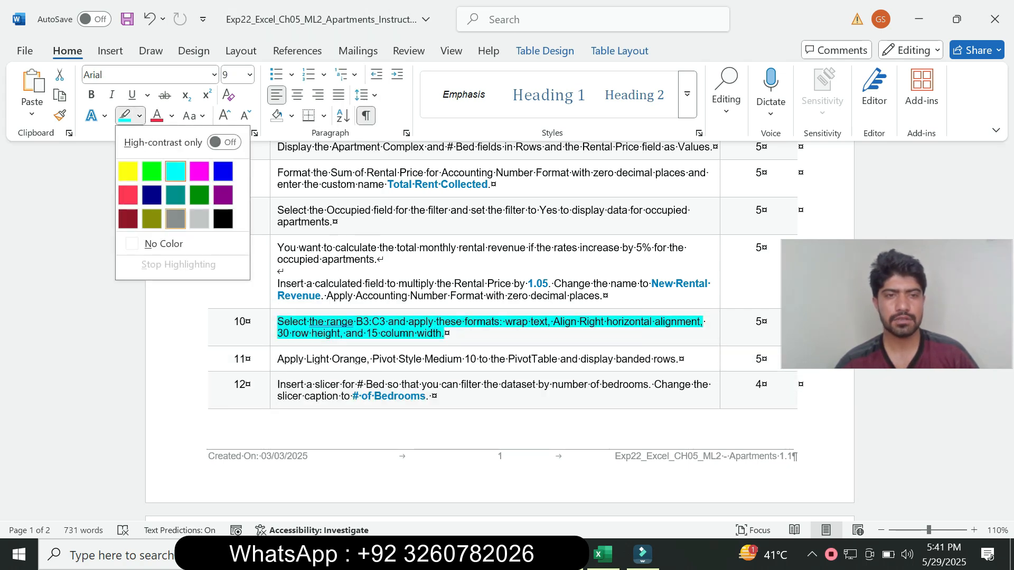
pyautogui.click(163, 244)
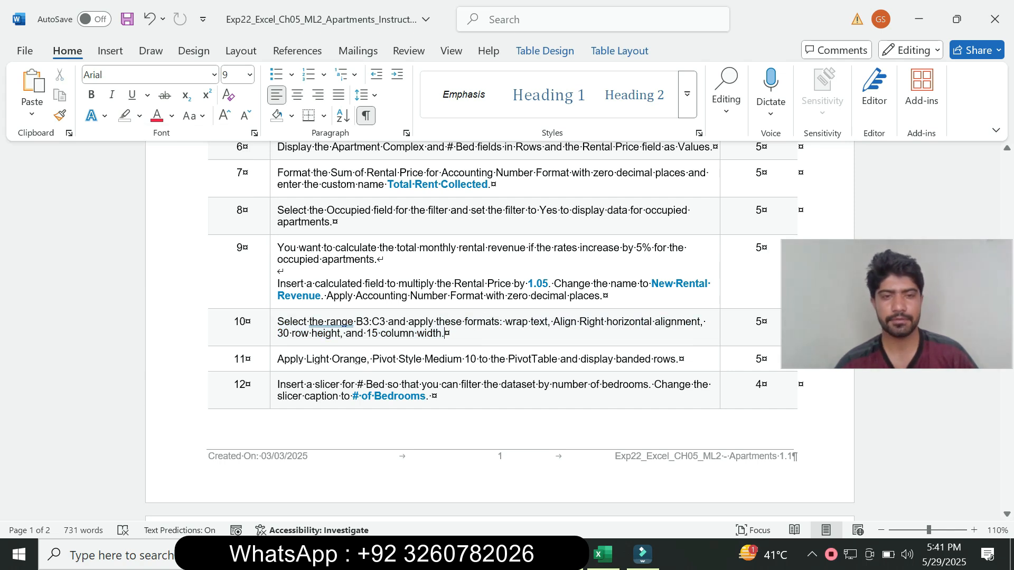
# Step: Set the step 11 instruction text to 14 pt with a turquoise highlight
pyautogui.click(273, 359)
pyautogui.click(370, 317)
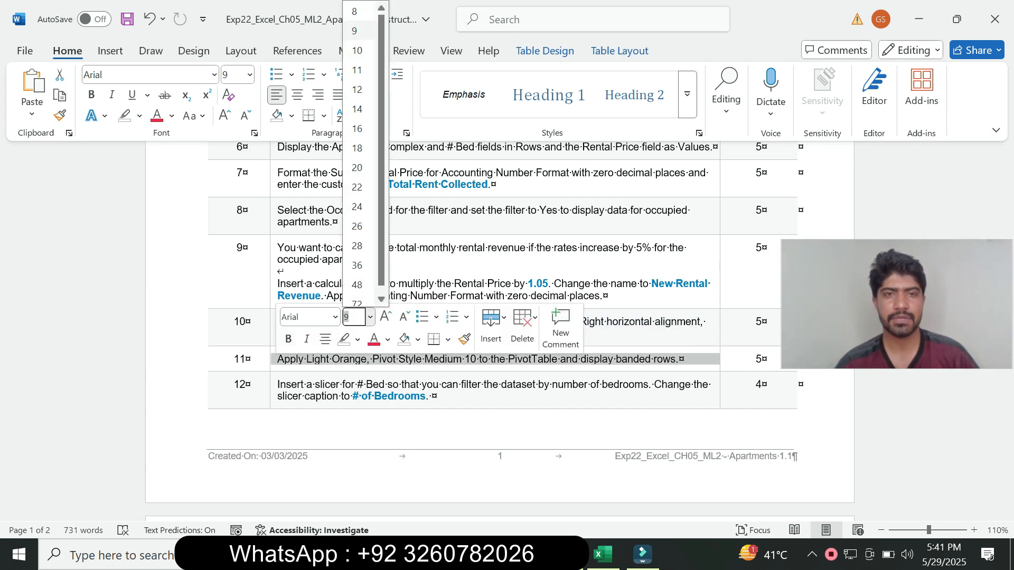
pyautogui.click(357, 109)
pyautogui.click(139, 115)
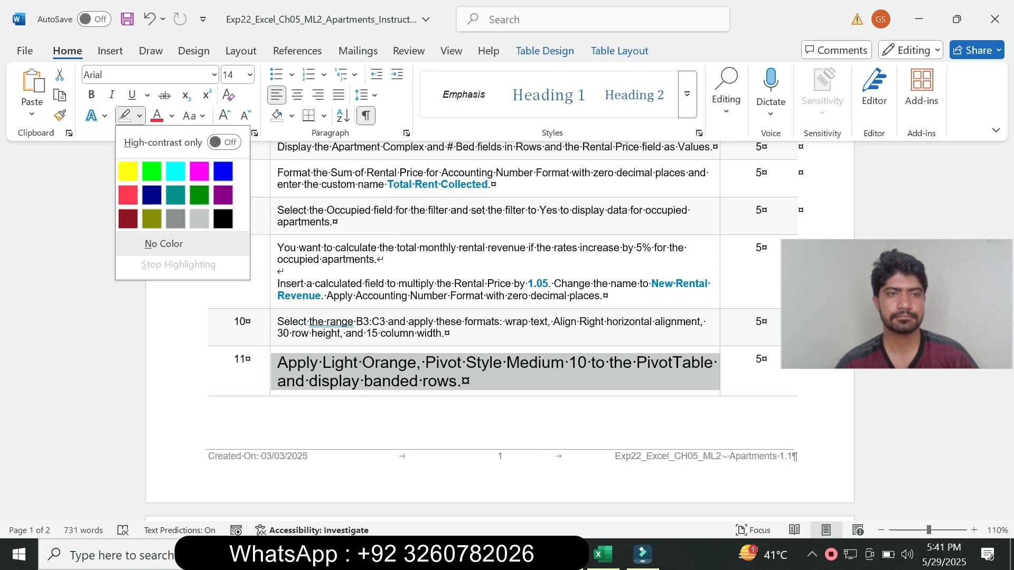
pyautogui.click(175, 171)
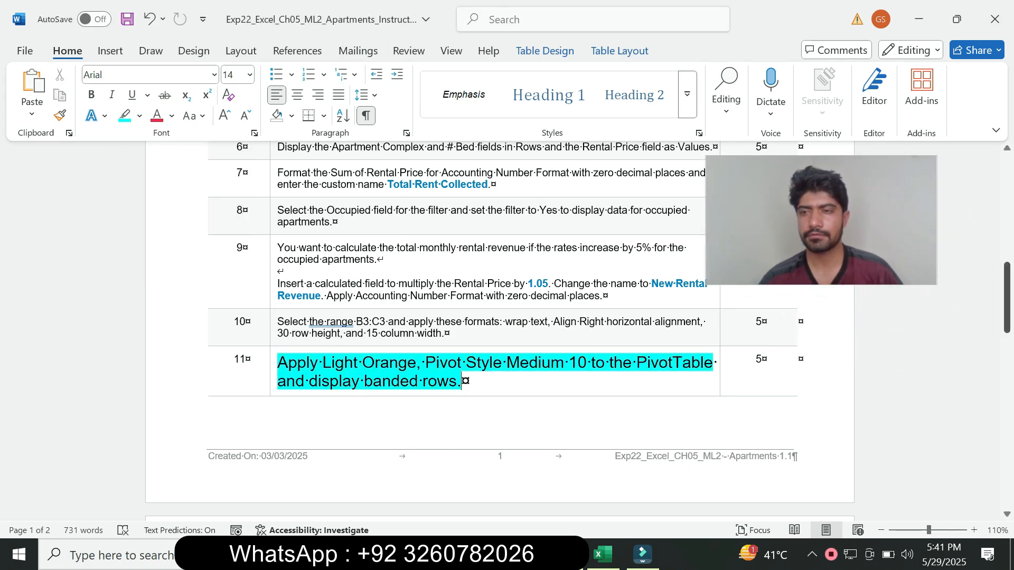
# Step: Review step 11 in Word, then apply Light Orange, Pivot Style Medium 10 to the Rental Revenue PivotTable in Excel
pyautogui.moveTo(1007, 295)
pyautogui.mouseDown()
pyautogui.moveTo(1007, 430)
pyautogui.moveTo(1007, 309)
pyautogui.mouseUp()
pyautogui.moveTo(821, 220); pyautogui.dragTo(887, 283)
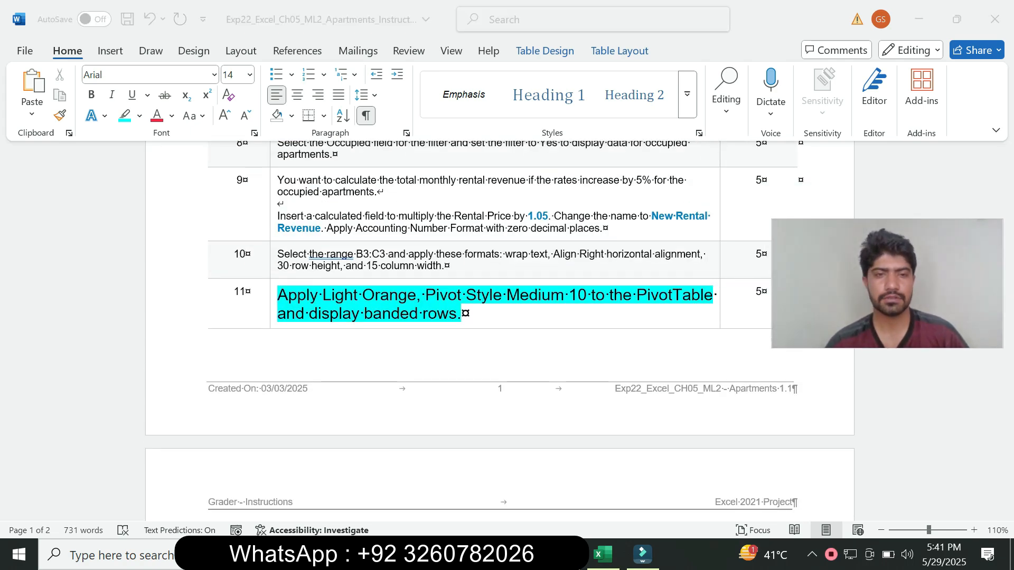
pyautogui.moveTo(286, 295); pyautogui.dragTo(461, 314)
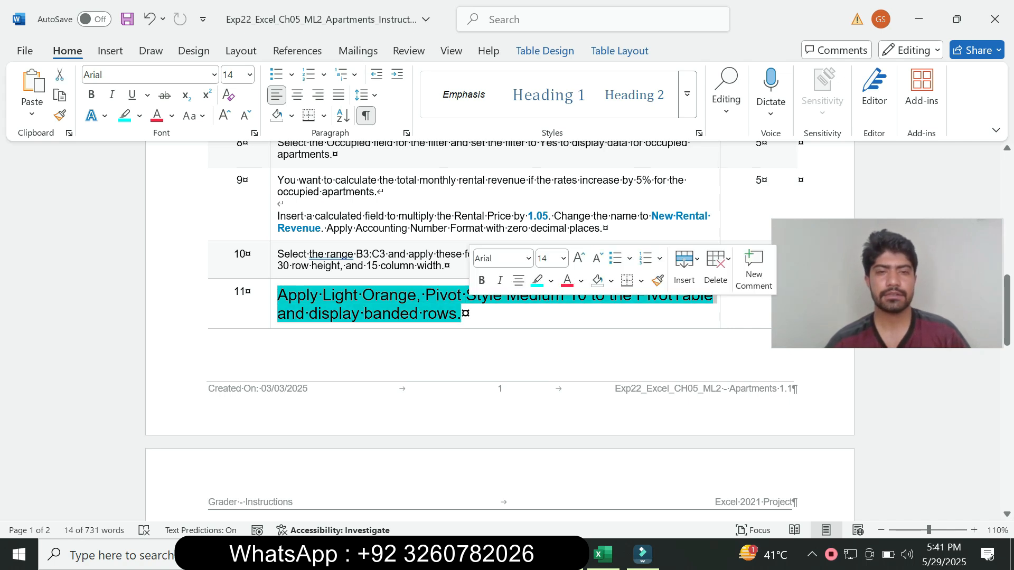
pyautogui.click(463, 314)
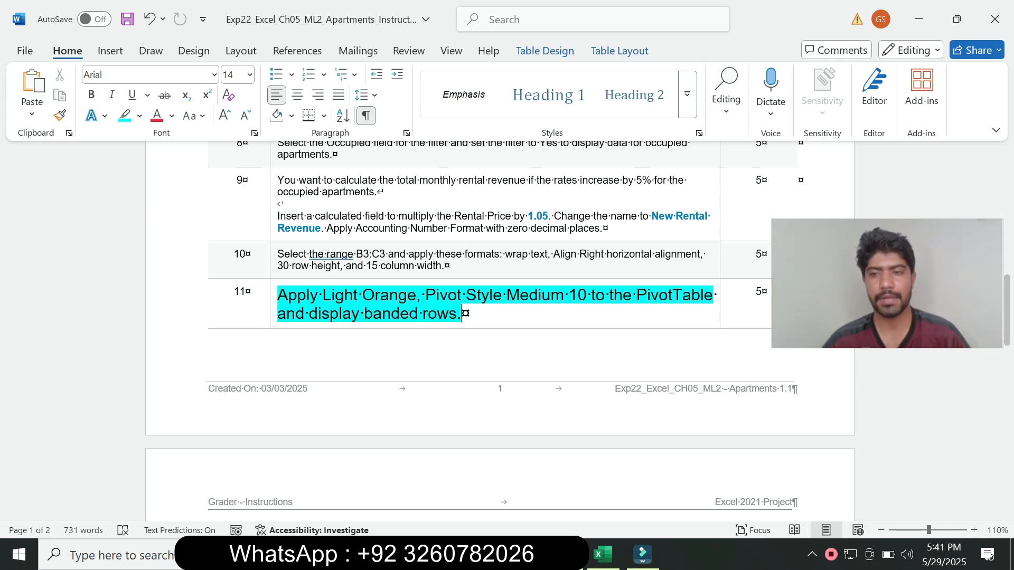
pyautogui.moveTo(277, 295); pyautogui.dragTo(506, 295)
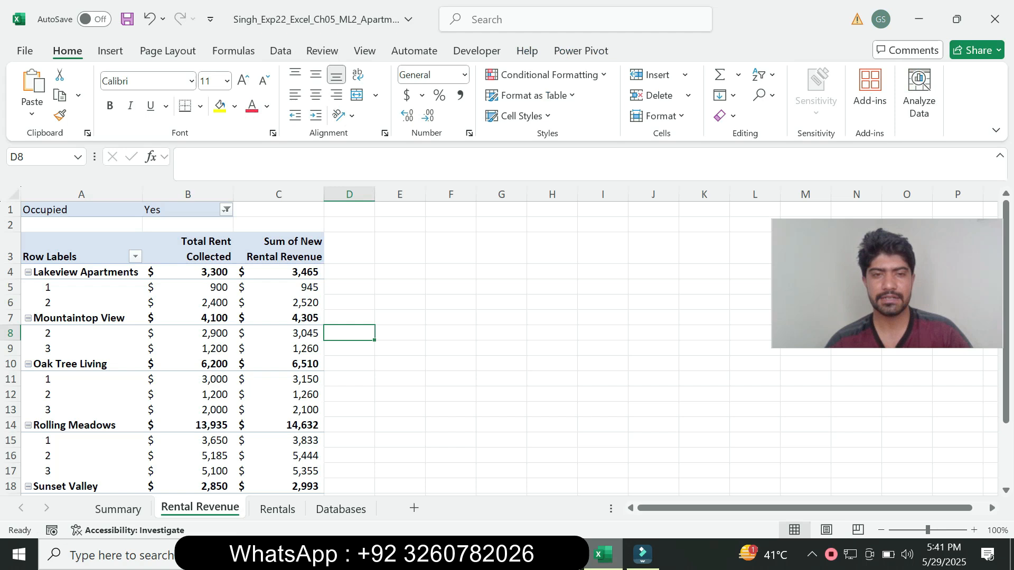
pyautogui.click(603, 555)
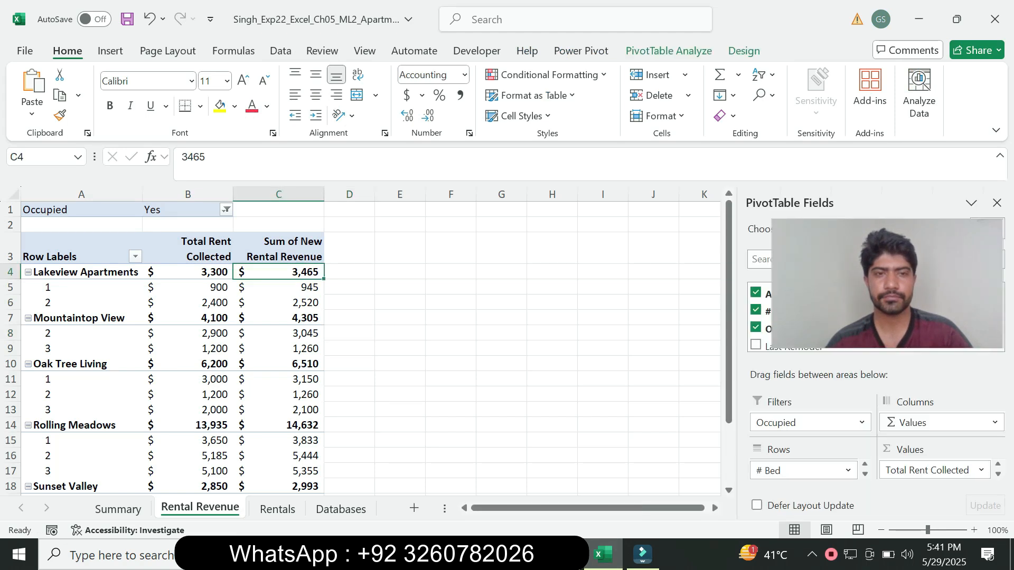
pyautogui.click(188, 318)
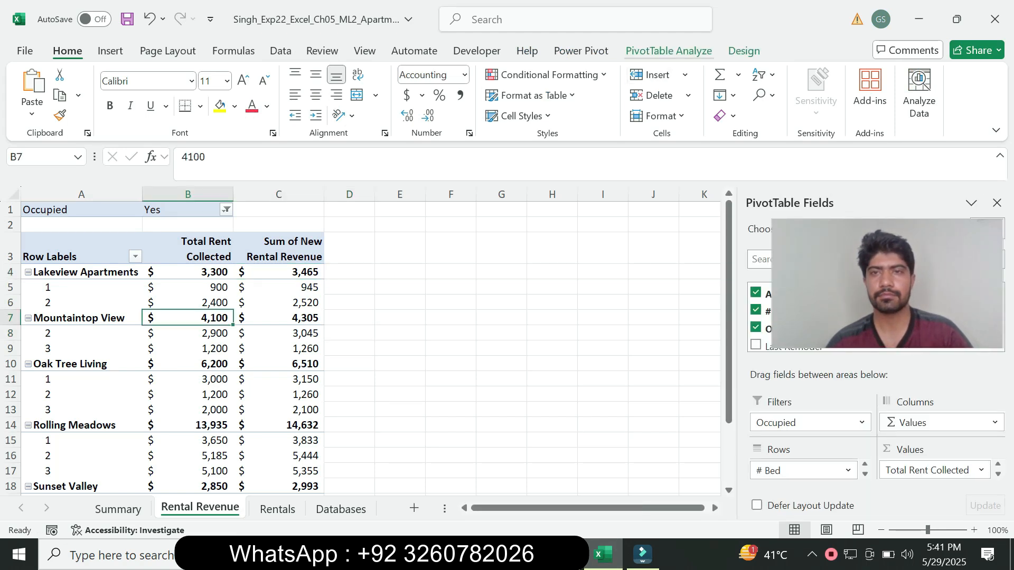
pyautogui.click(669, 51)
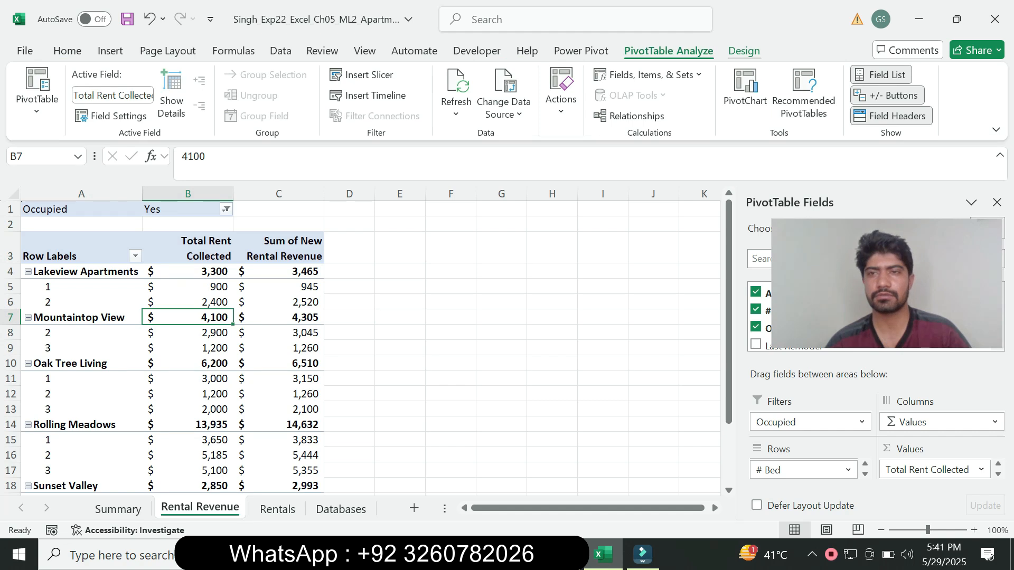
pyautogui.click(744, 51)
pyautogui.hotkey('alt', 'Tab')
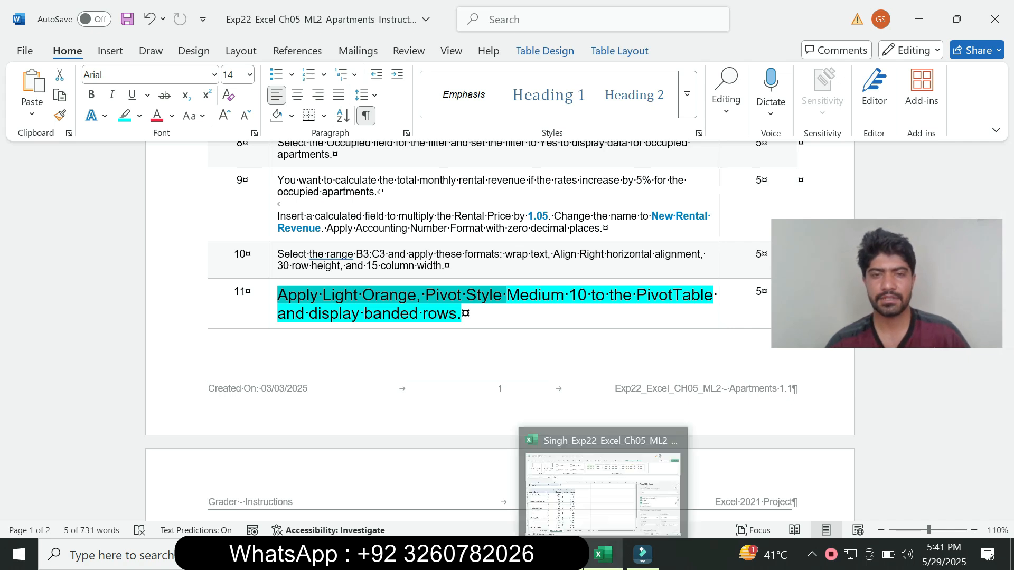
pyautogui.click(602, 554)
pyautogui.click(790, 114)
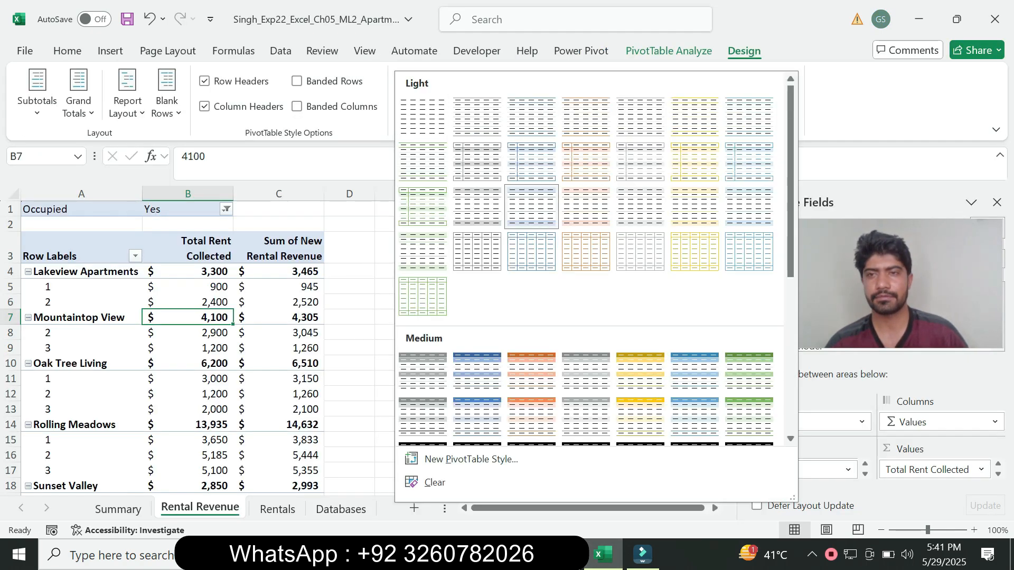
pyautogui.scroll(-4, 595, 259)
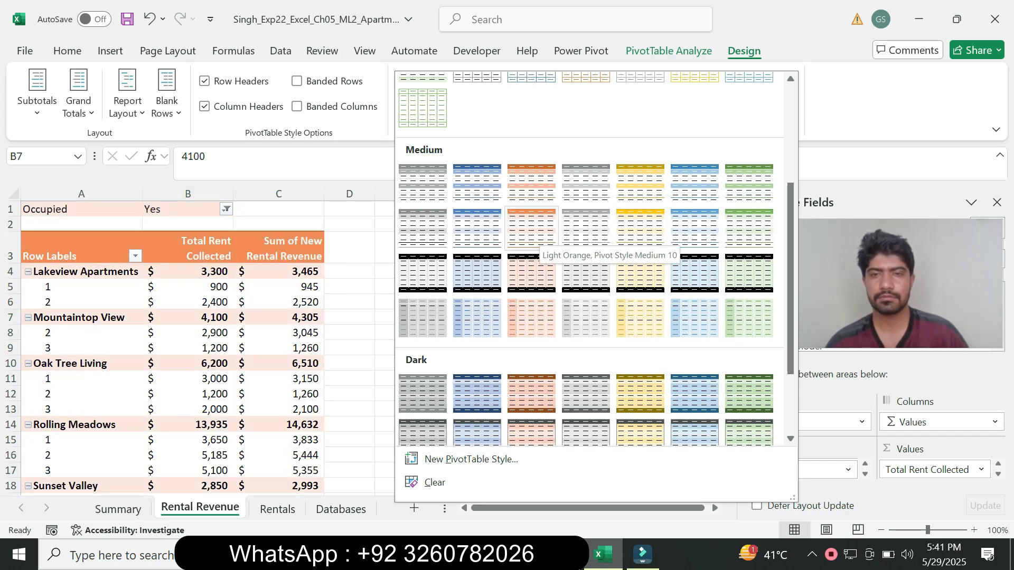
pyautogui.click(564, 554)
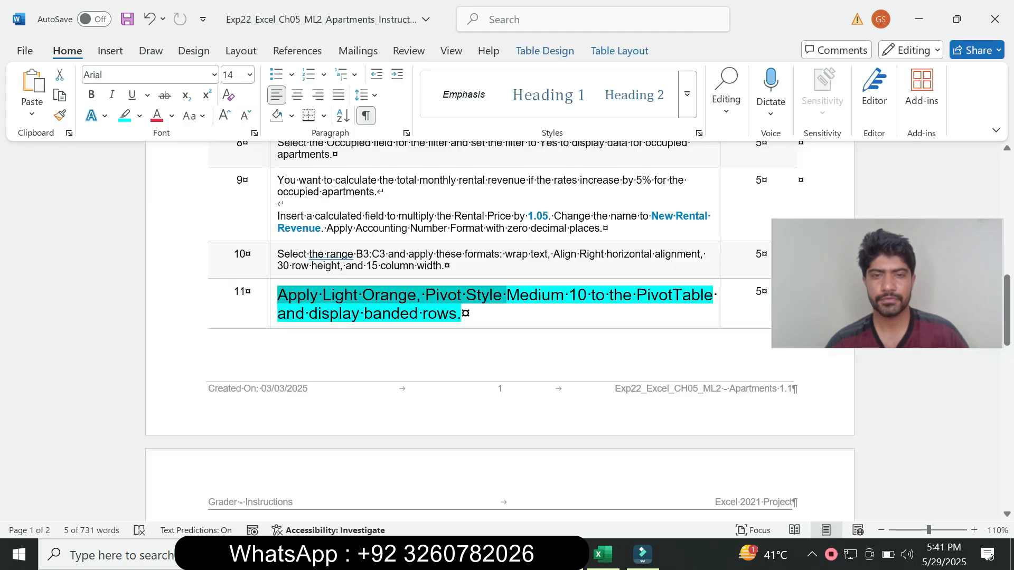
pyautogui.click(603, 554)
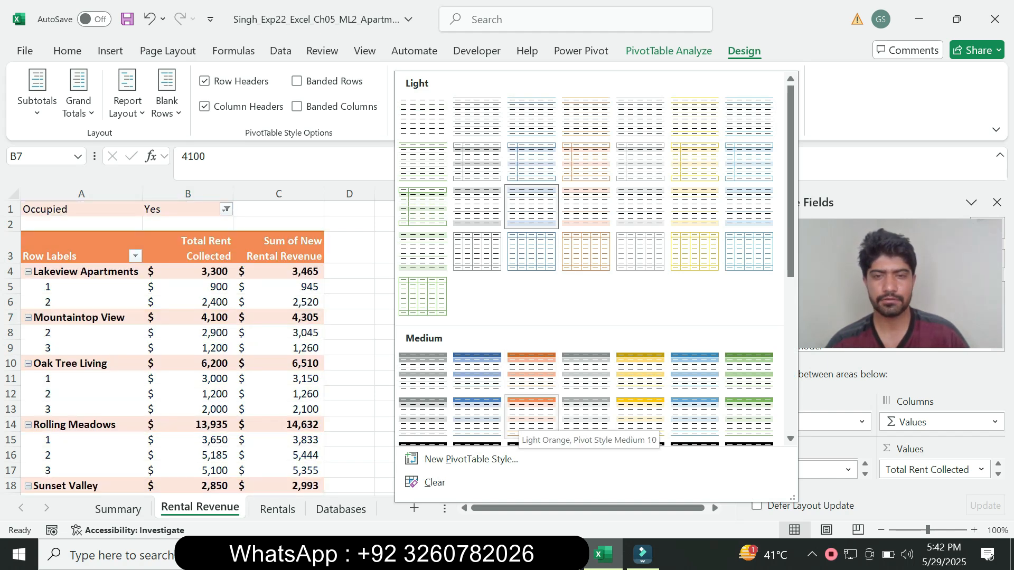
pyautogui.click(531, 417)
# Step: Check the rest of step 11 in Word, then turn on banded rows for the PivotTable in Excel
pyautogui.hotkey('alt', 'Tab')
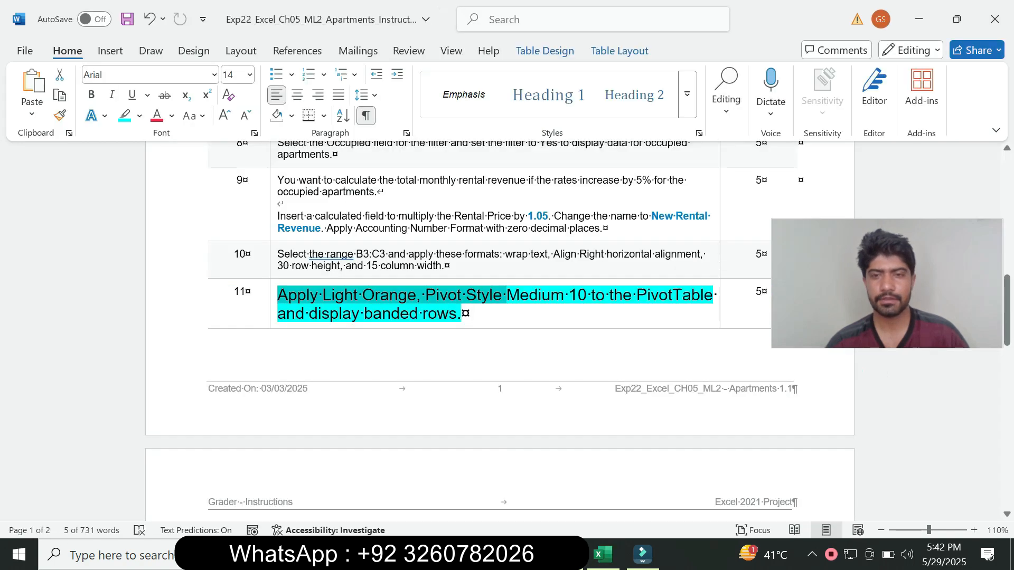
pyautogui.moveTo(310, 314); pyautogui.dragTo(457, 314)
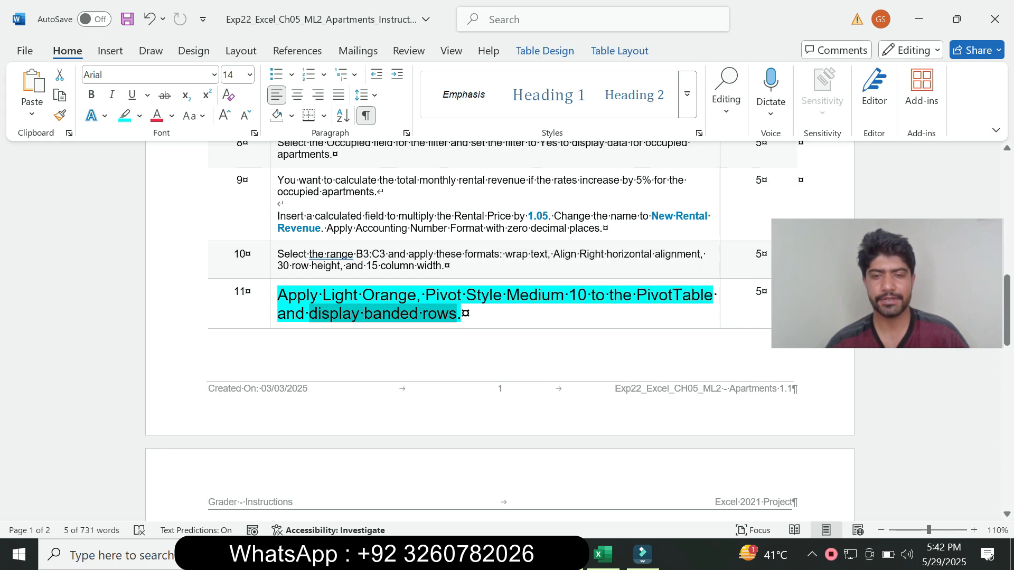
pyautogui.hotkey('alt', 'Tab')
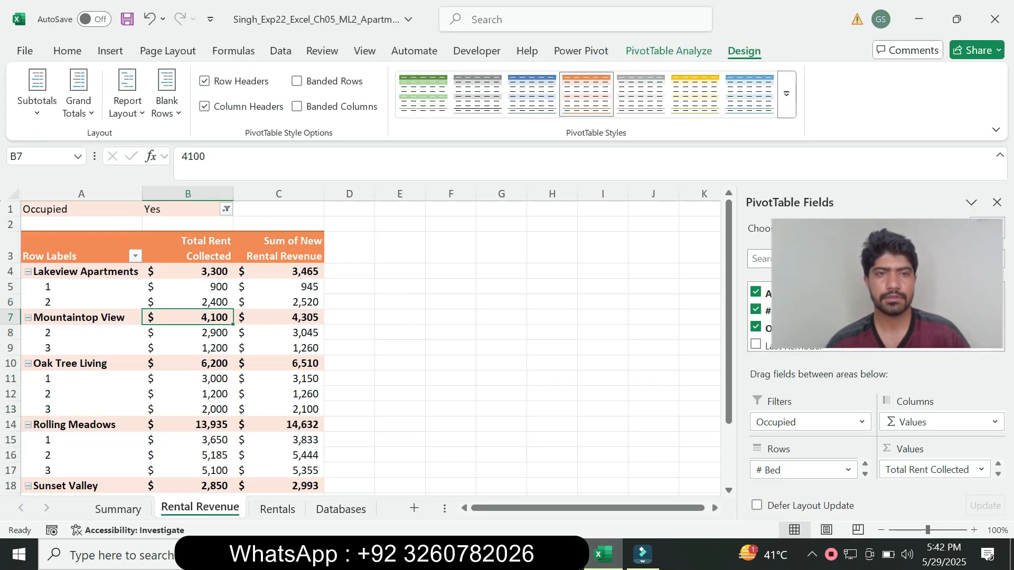
pyautogui.click(278, 302)
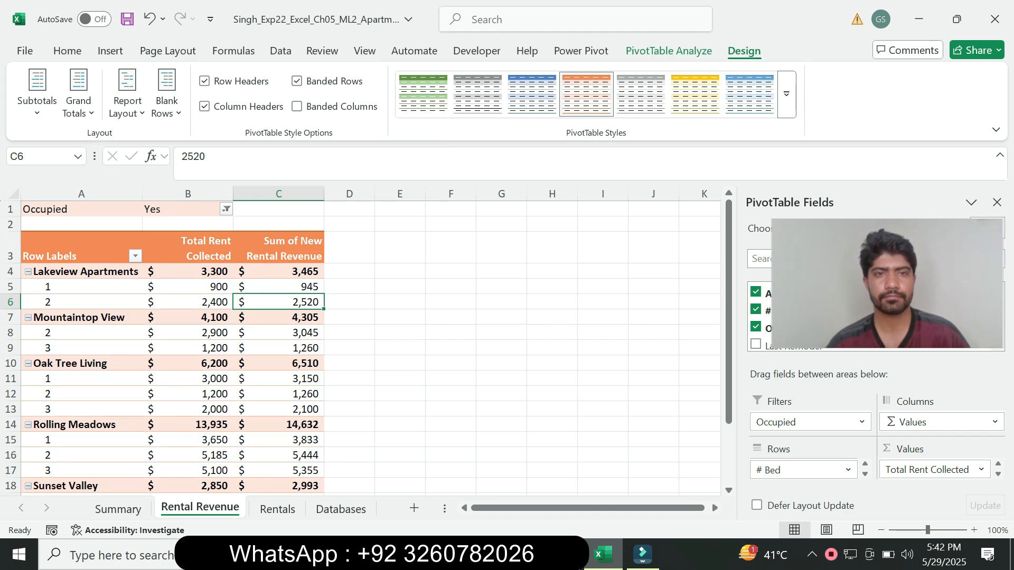
# Step: In Word, reset the step 11 instruction text to 9 pt and remove its highlight
pyautogui.hotkey('alt', 'Tab')
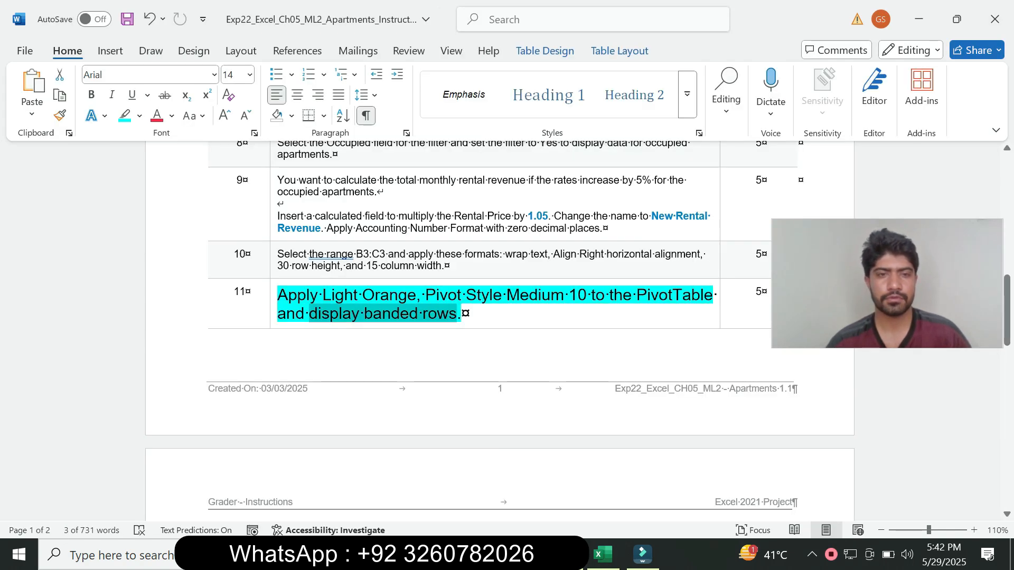
pyautogui.moveTo(309, 313); pyautogui.dragTo(279, 295)
pyautogui.click(368, 269)
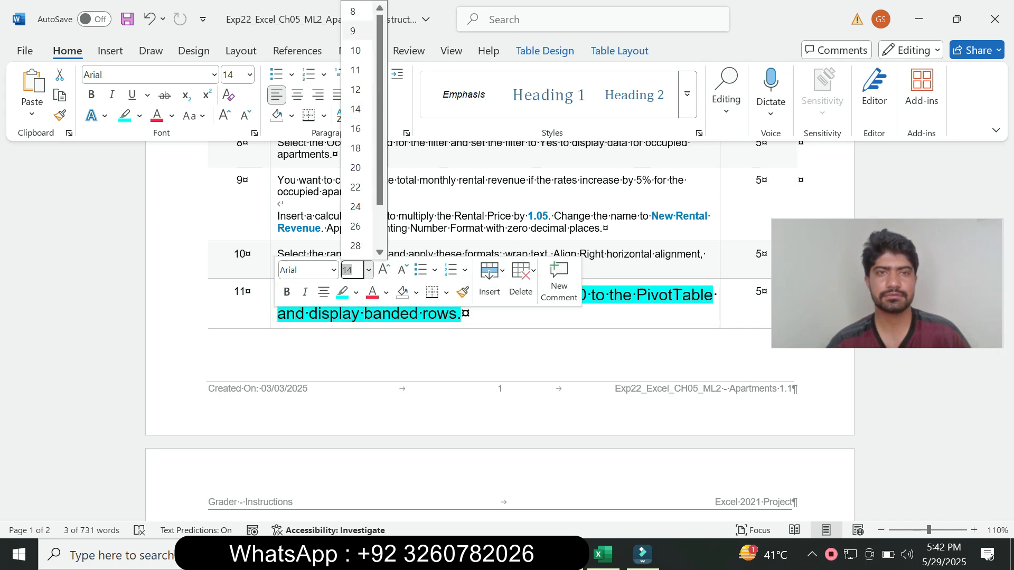
pyautogui.click(352, 31)
pyautogui.click(139, 116)
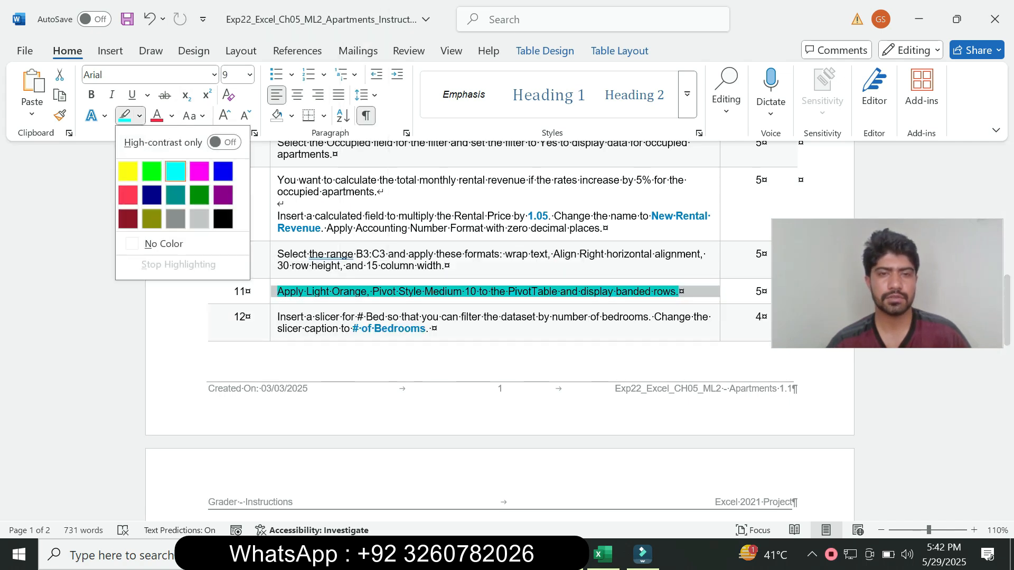
pyautogui.click(164, 243)
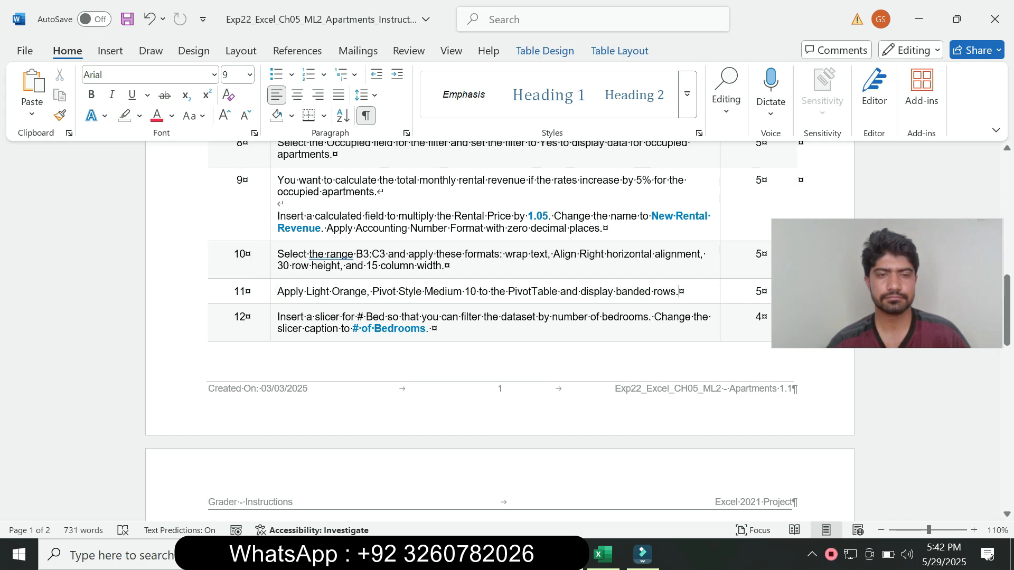
# Step: Set the step 12 instruction text to 14 pt with a turquoise highlight
pyautogui.moveTo(438, 328); pyautogui.dragTo(278, 317)
pyautogui.click(367, 286)
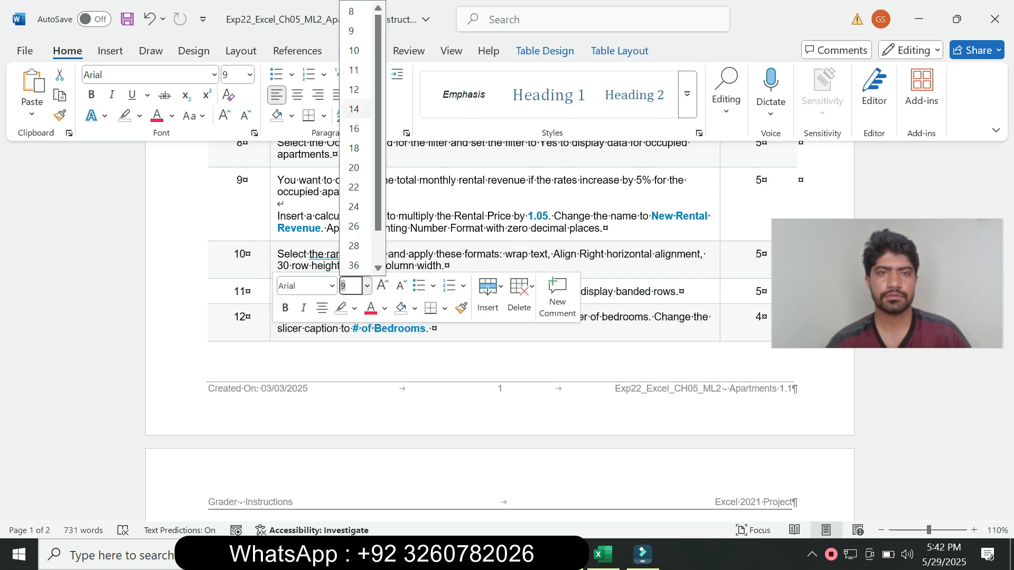
pyautogui.click(354, 110)
pyautogui.click(139, 116)
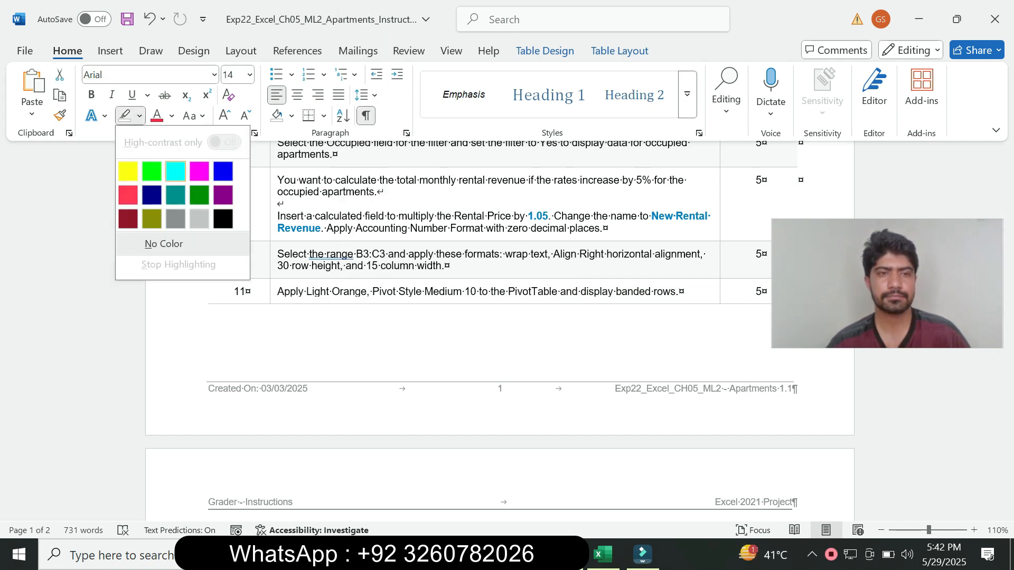
pyautogui.click(175, 171)
pyautogui.moveTo(1006, 312); pyautogui.dragTo(1007, 363)
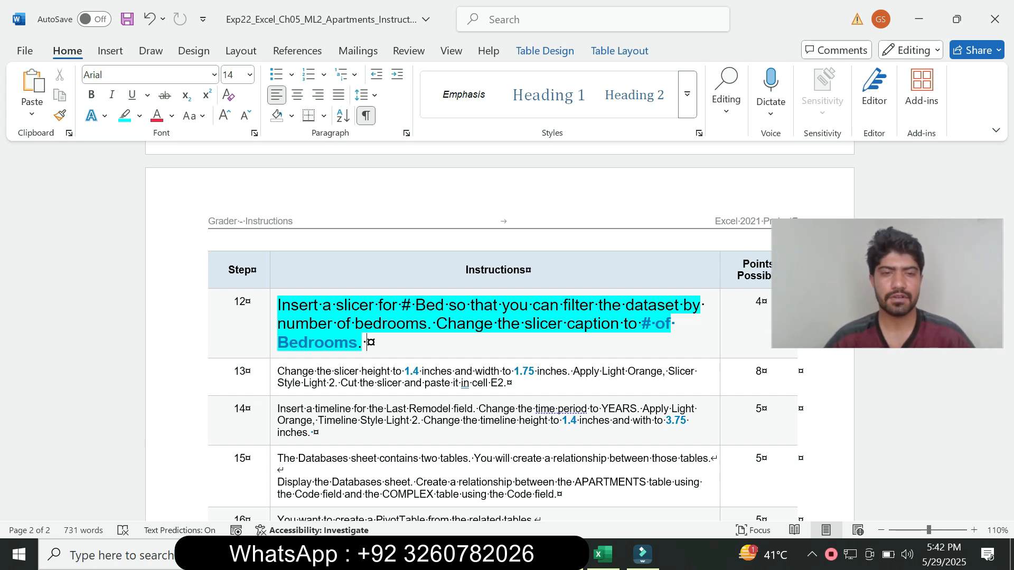
# Step: Following step 12 in Word, insert a slicer for the # Bed field of the Rental Revenue PivotTable in Excel
pyautogui.moveTo(325, 306); pyautogui.dragTo(415, 305)
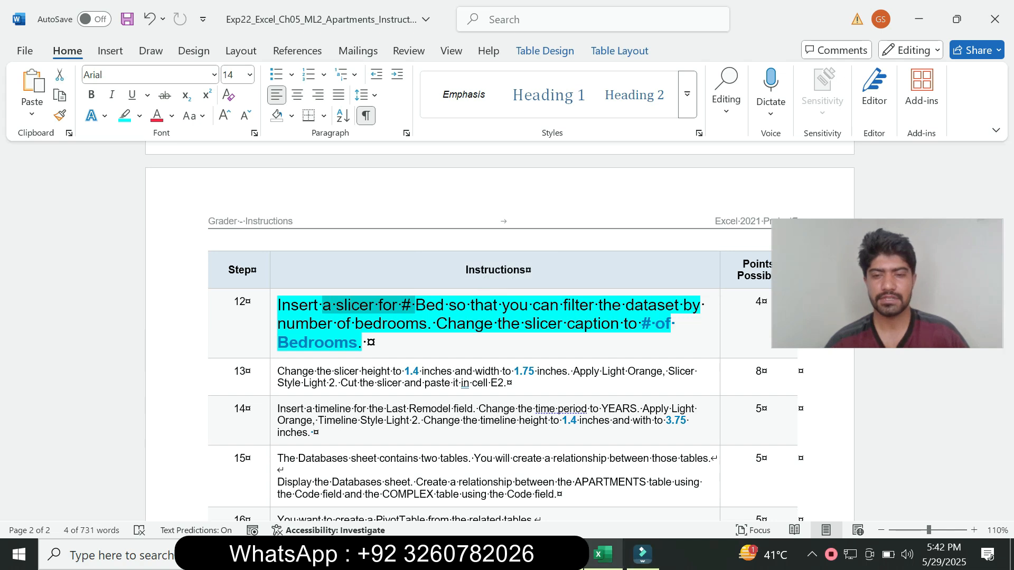
pyautogui.click(602, 554)
pyautogui.click(188, 333)
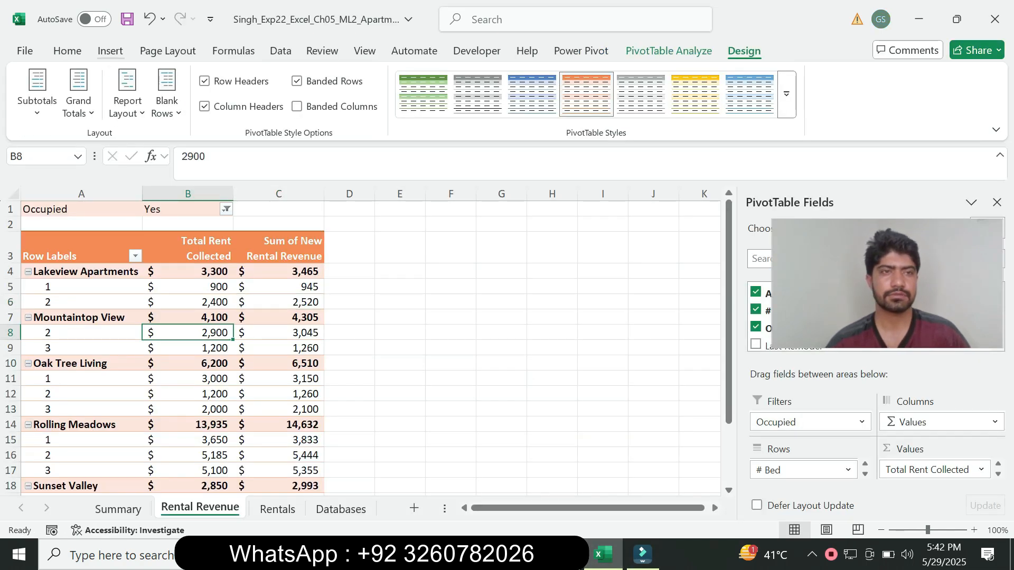
pyautogui.click(110, 50)
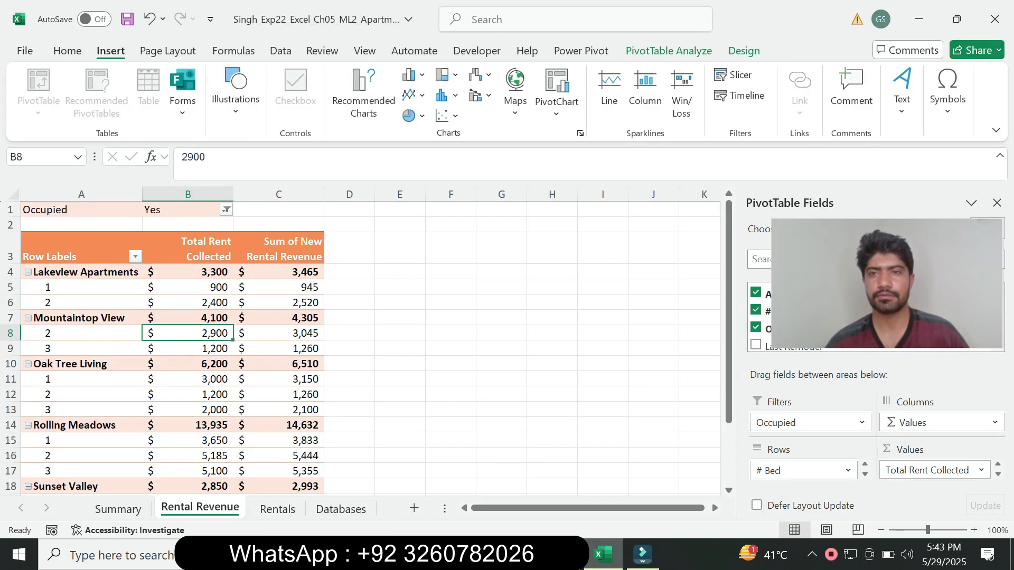
pyautogui.click(735, 74)
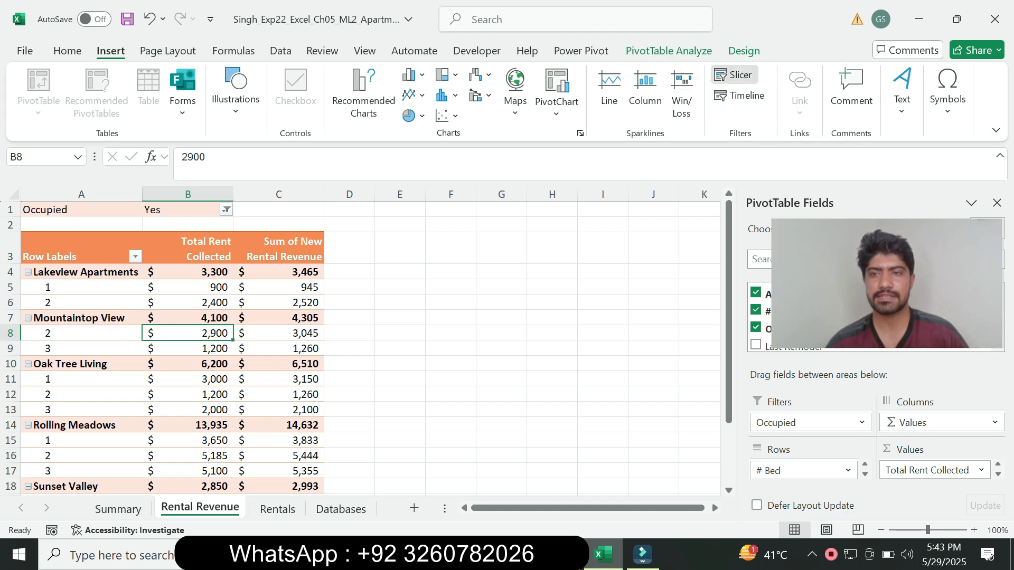
pyautogui.hotkey('alt', 'Tab')
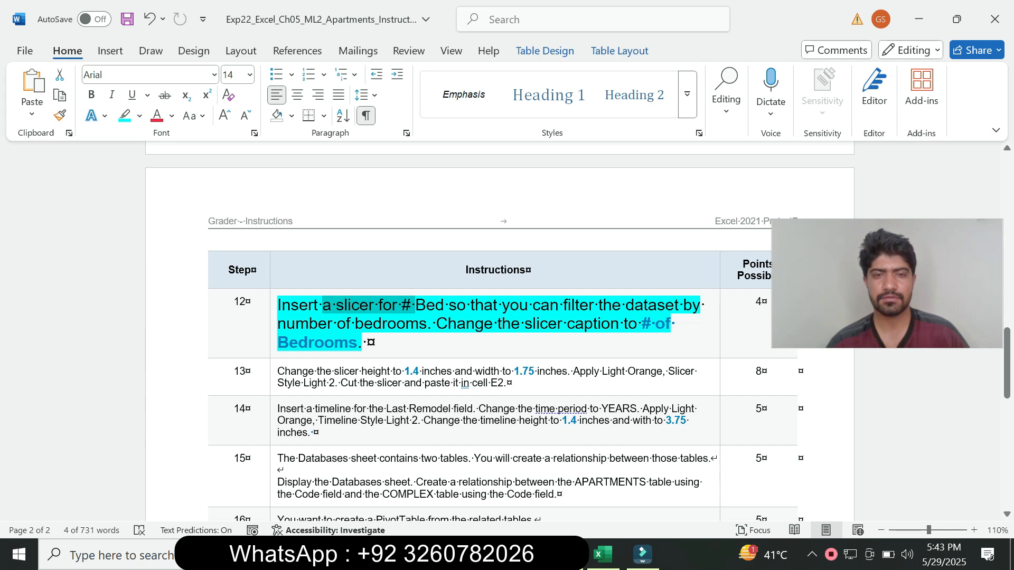
pyautogui.click(602, 555)
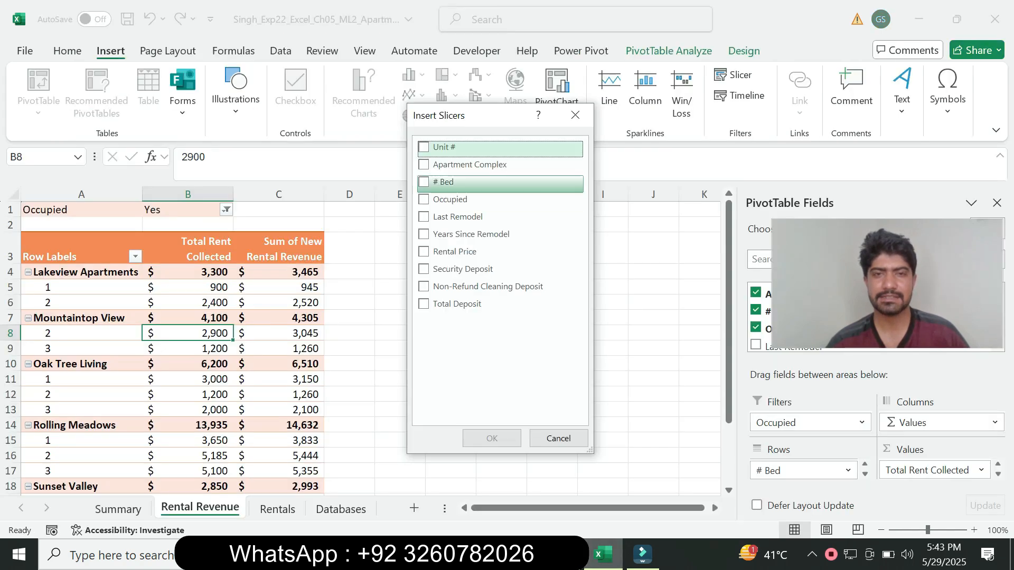
pyautogui.click(423, 182)
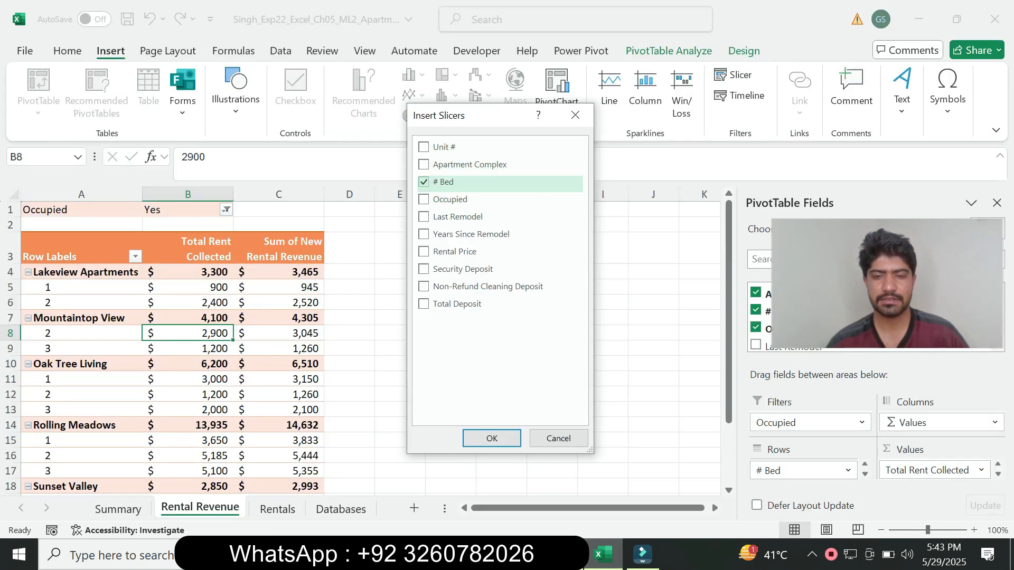
pyautogui.hotkey('alt', 'Tab')
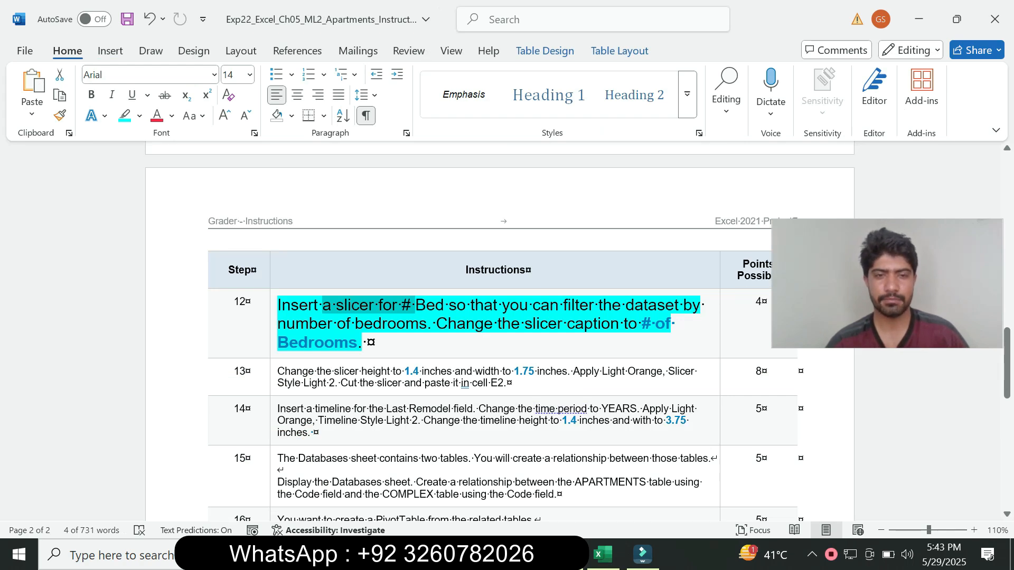
pyautogui.hotkey('alt', 'Tab')
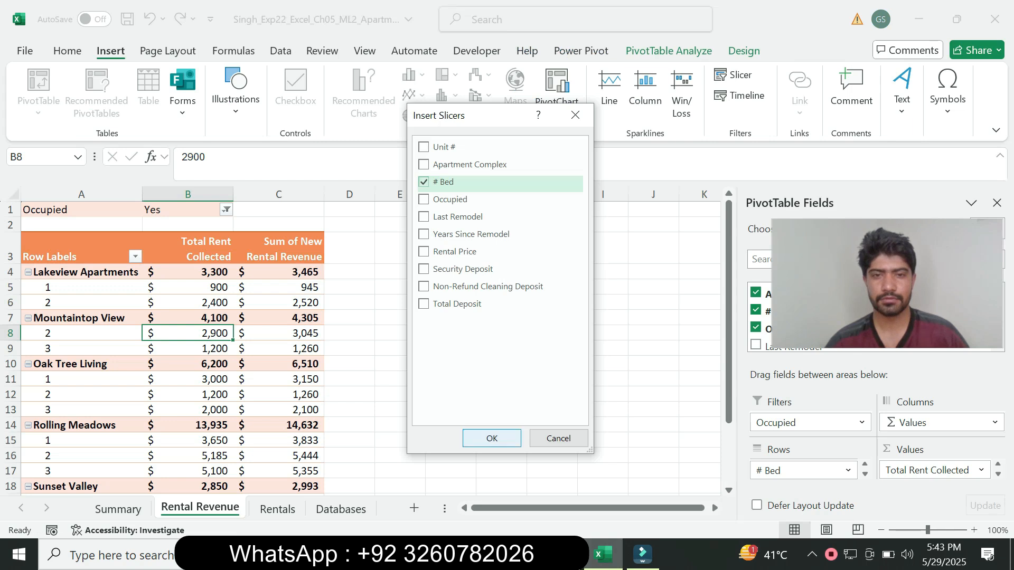
pyautogui.press('Return')
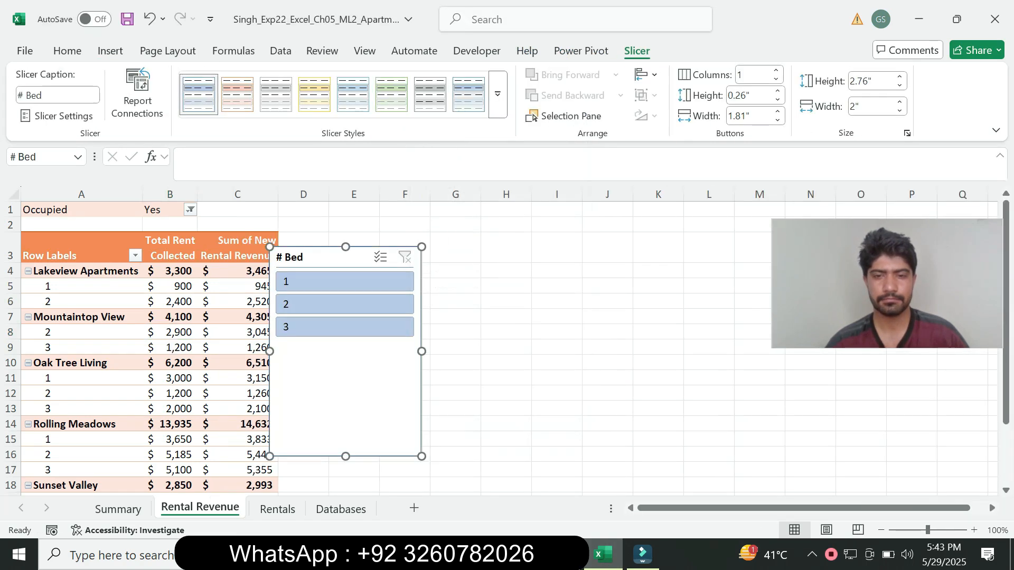
# Step: Check the slicer caption required by step 12 in Word, then return to the slicer in Excel
pyautogui.hotkey('alt', 'Tab')
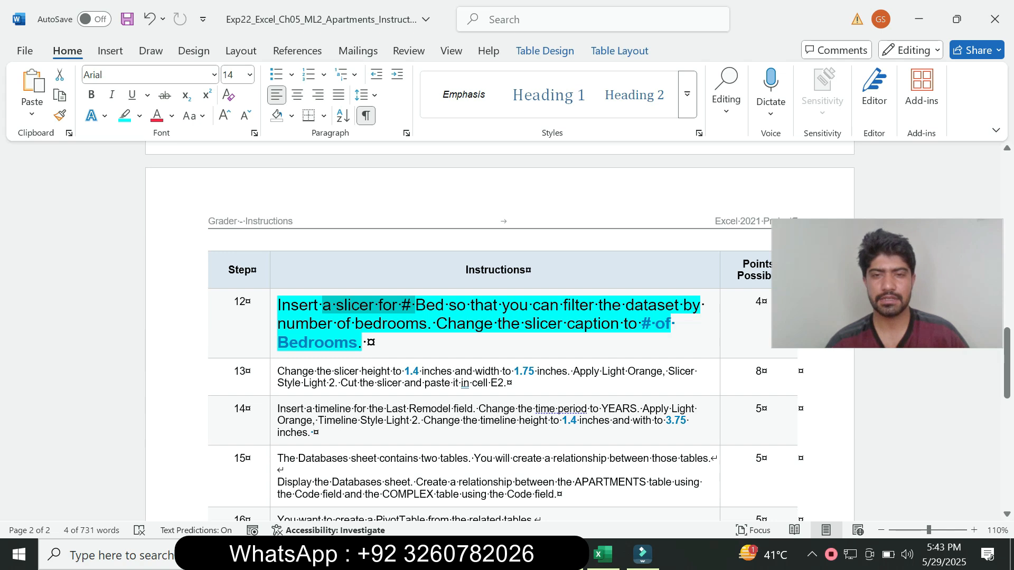
pyautogui.moveTo(642, 324); pyautogui.dragTo(358, 343)
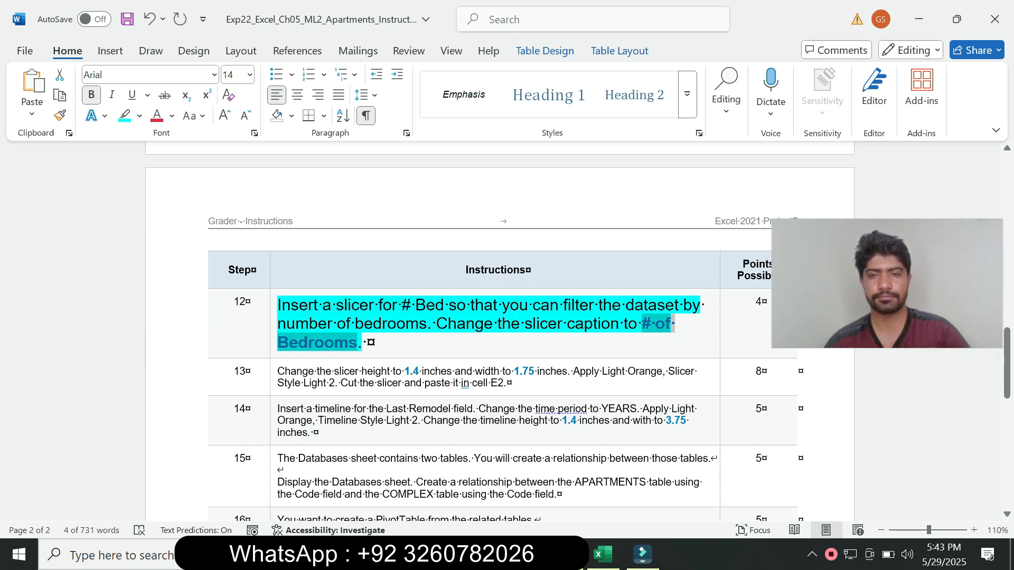
pyautogui.click(602, 555)
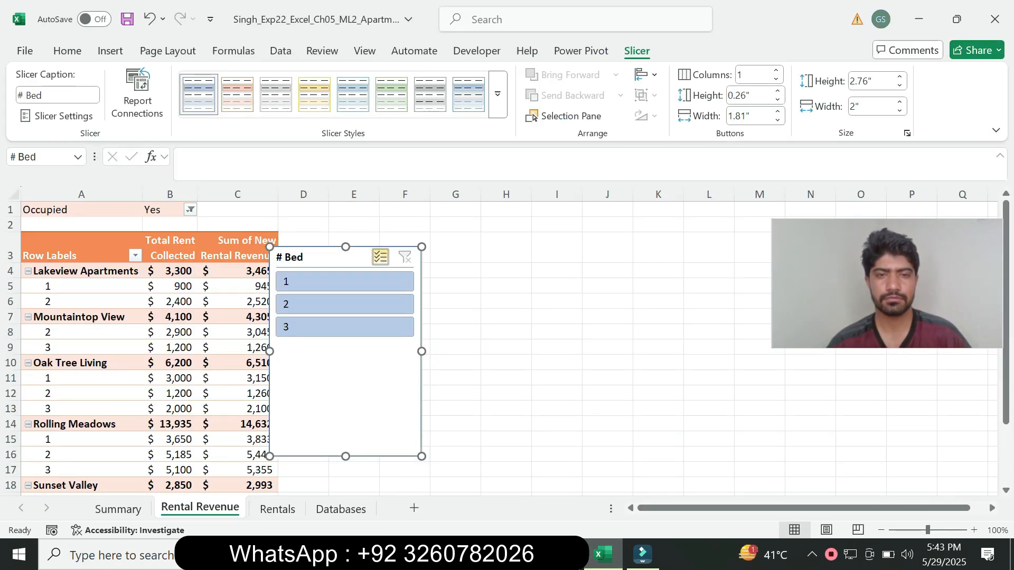
pyautogui.rightClick(327, 259)
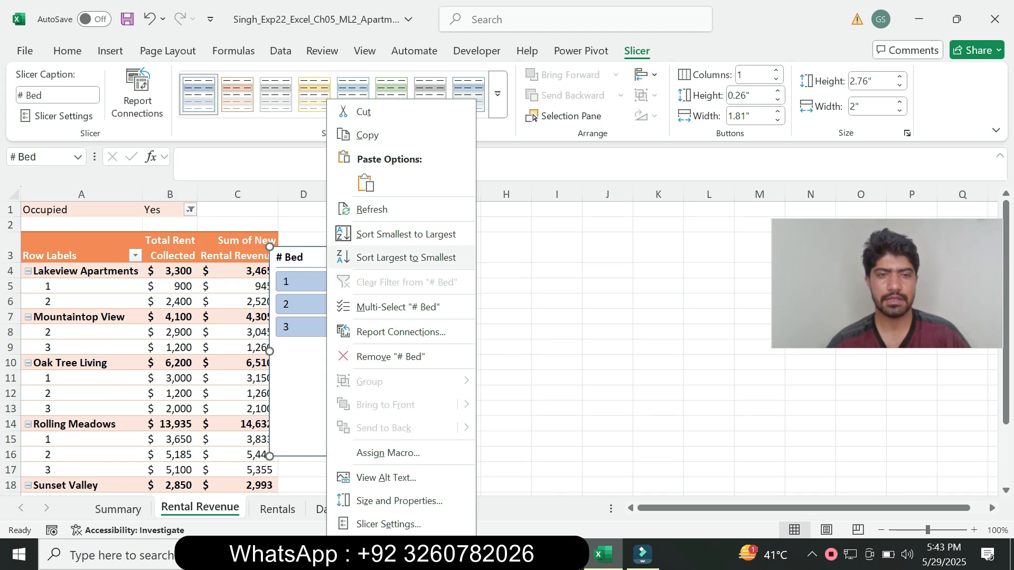
pyautogui.press('Escape')
# Step: Try filtering the PivotTable by single values in the # Bed slicer, then reselect 1, 2 and 3
pyautogui.click(343, 305)
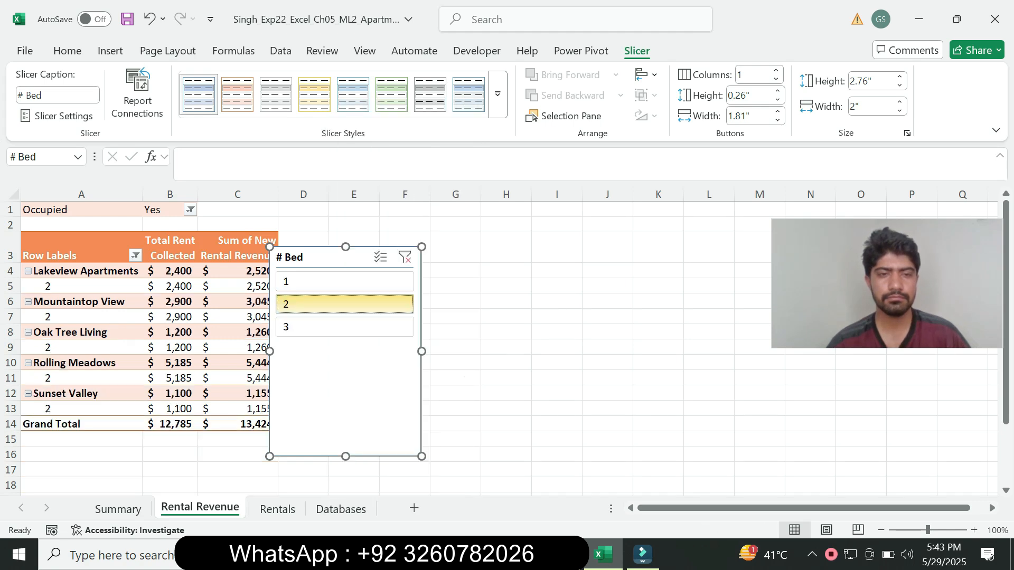
pyautogui.click(345, 282)
pyautogui.click(343, 304)
pyautogui.click(344, 327)
pyautogui.click(330, 282)
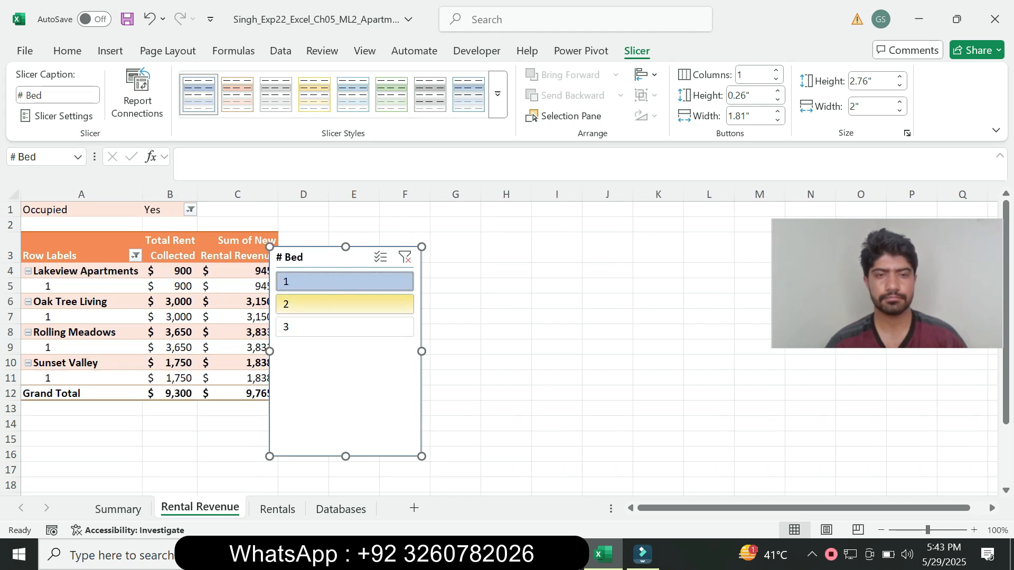
pyautogui.keyDown('ctrl'); pyautogui.click(343, 304); pyautogui.keyUp('ctrl')
pyautogui.keyDown('ctrl'); pyautogui.click(333, 327); pyautogui.keyUp('ctrl')
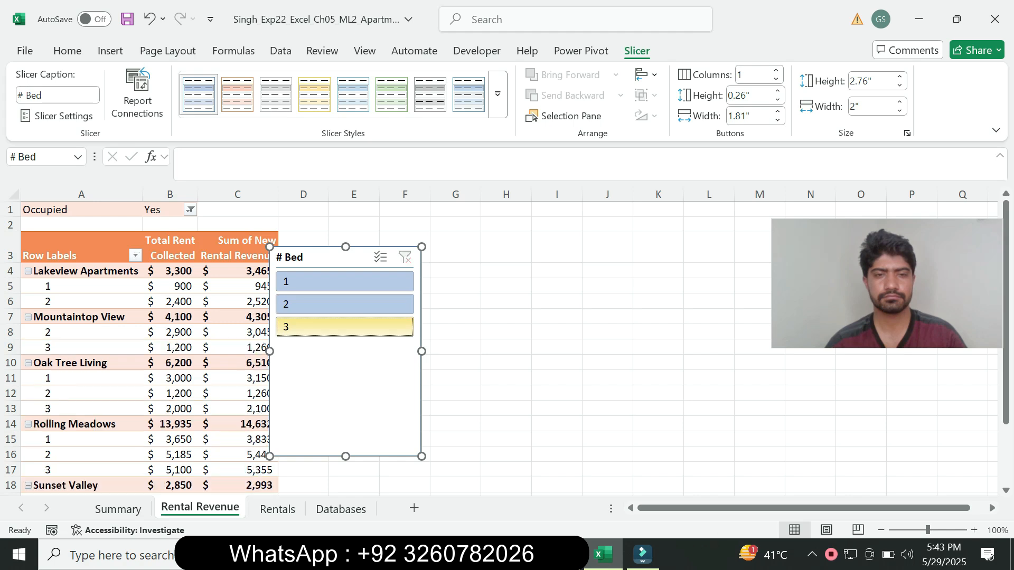
# Step: Set the caption of the # Bed slicer to "# of Bedrooms"
pyautogui.rightClick(332, 327)
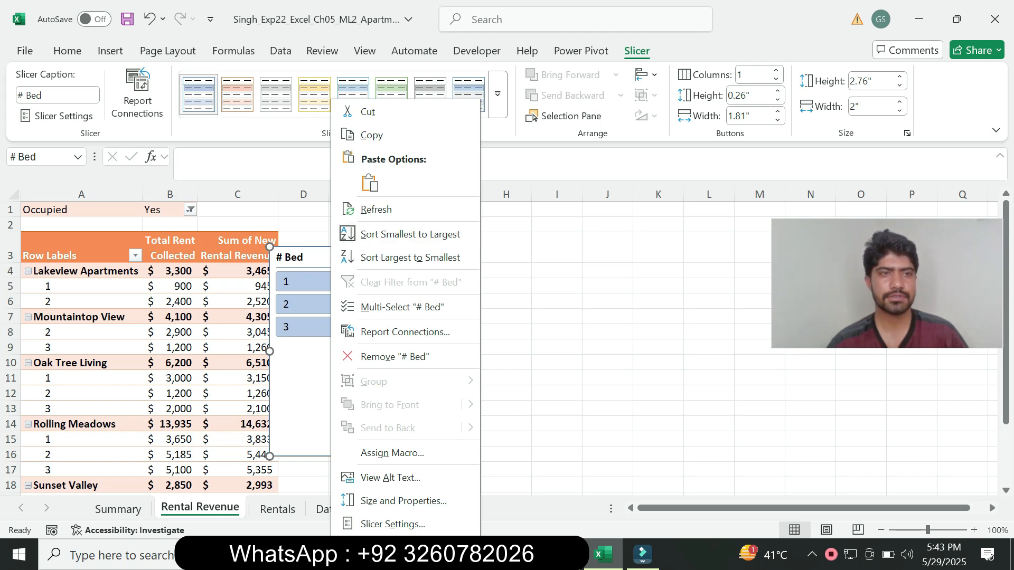
pyautogui.click(57, 95)
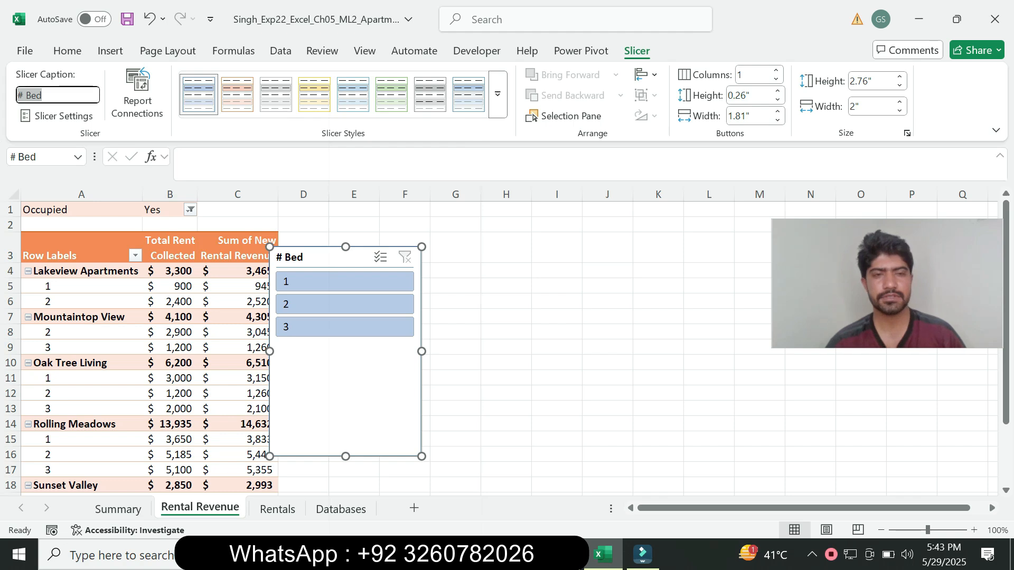
pyautogui.write('# of Bedrooms')
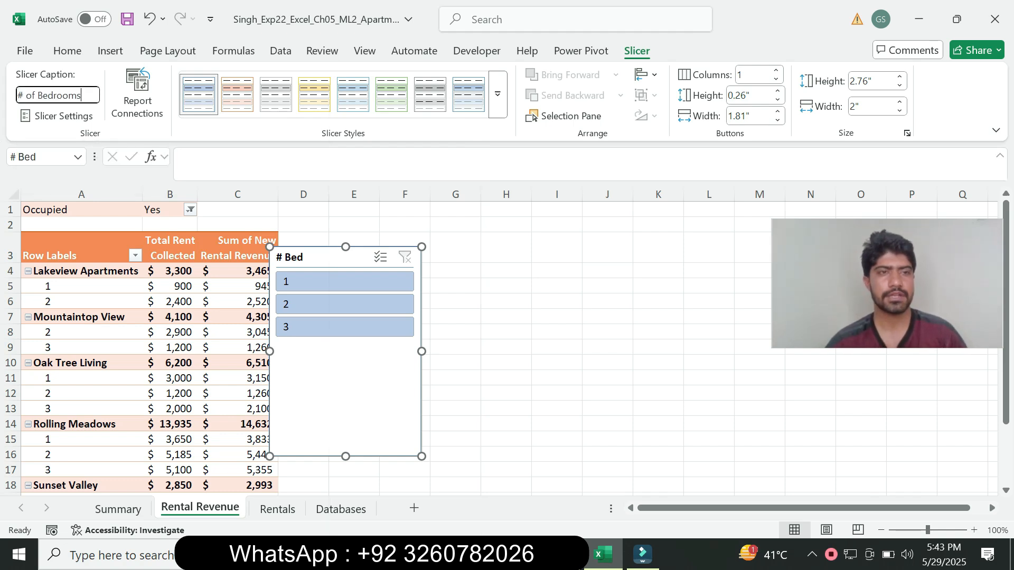
pyautogui.press('Return')
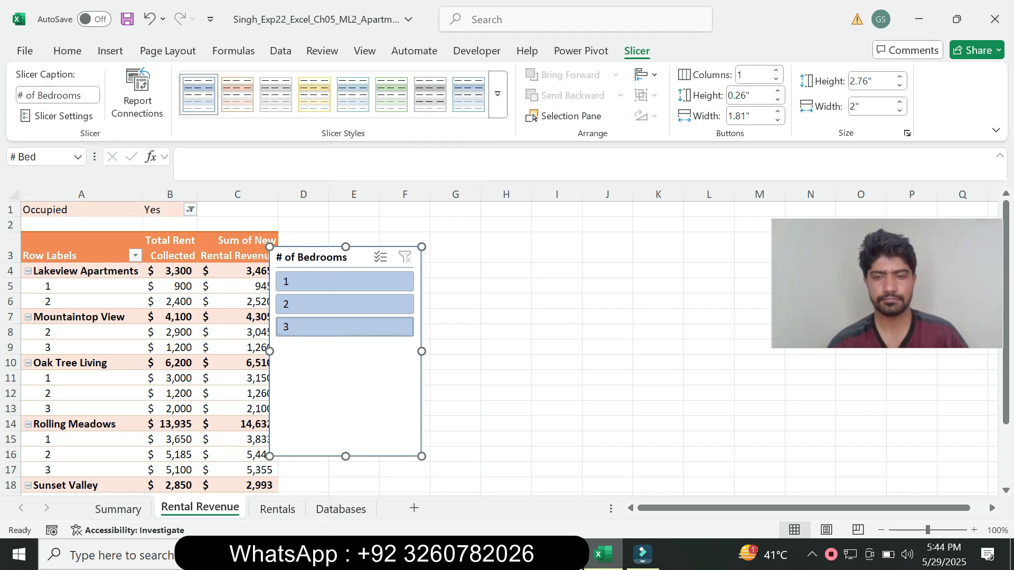
# Step: In Word, reset the step 12 instruction text to 9 pt and remove its highlight
pyautogui.hotkey('alt', 'Tab')
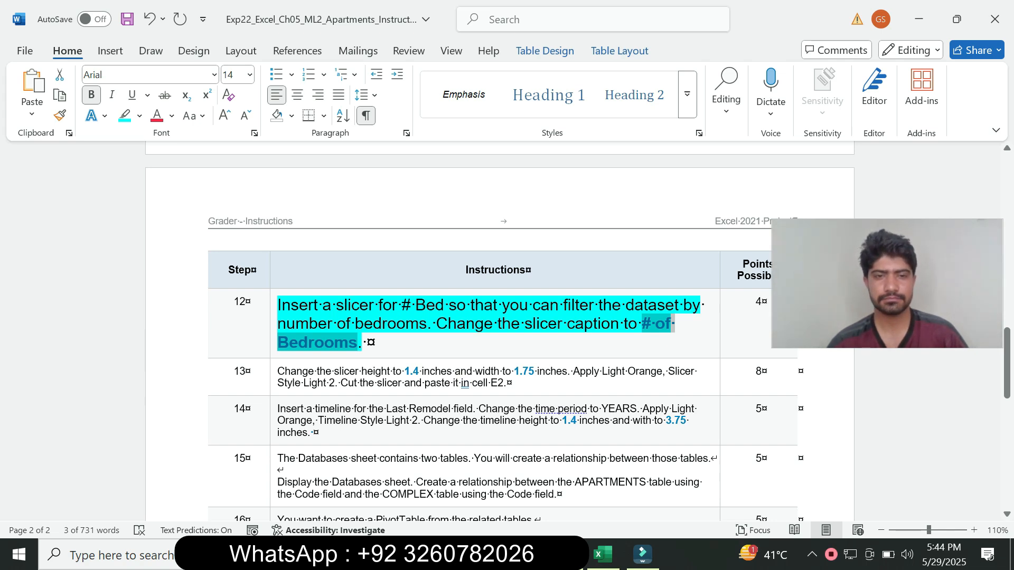
pyautogui.click(274, 341)
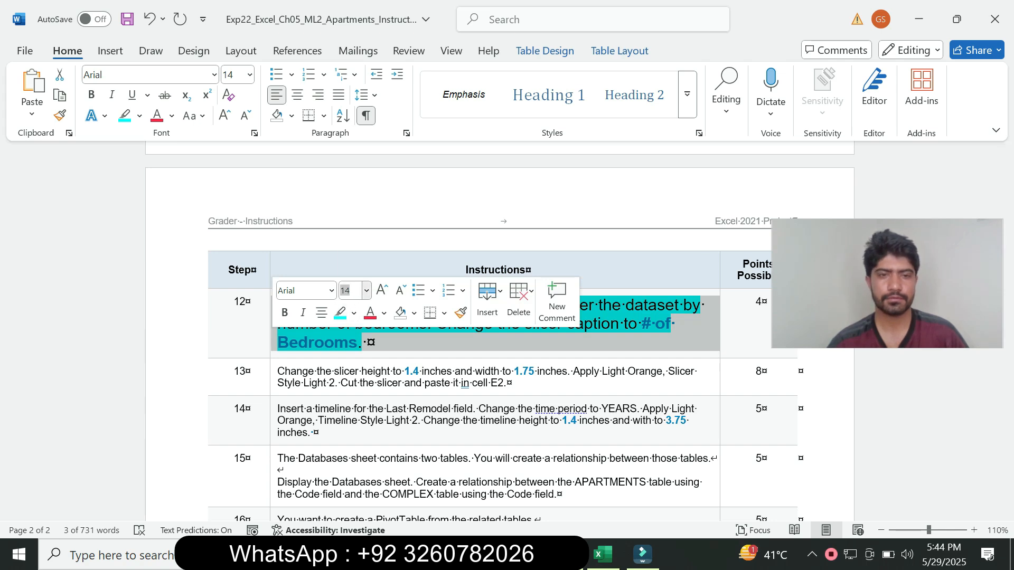
pyautogui.click(366, 290)
pyautogui.click(351, 30)
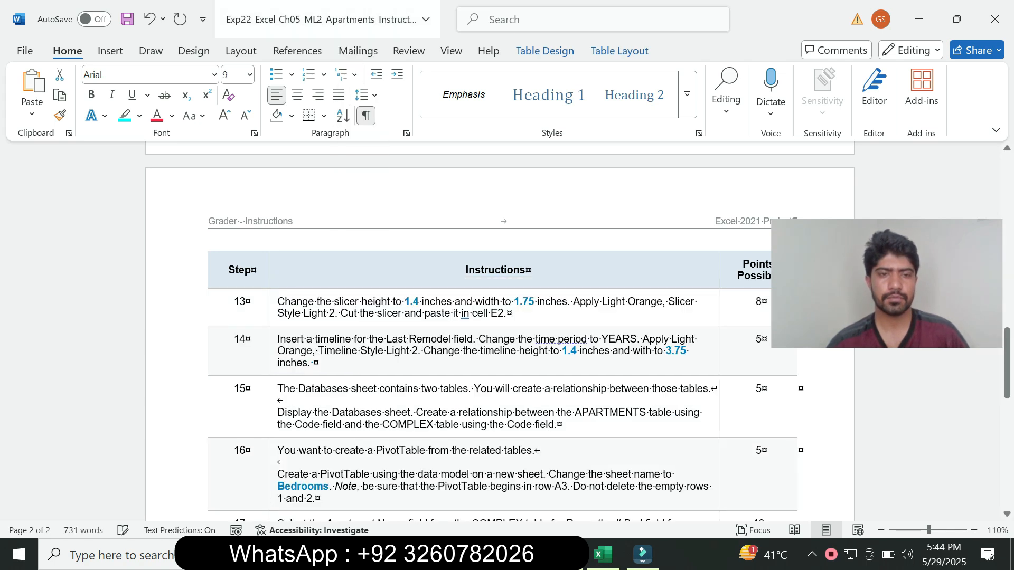
pyautogui.scroll(5, 499, 332)
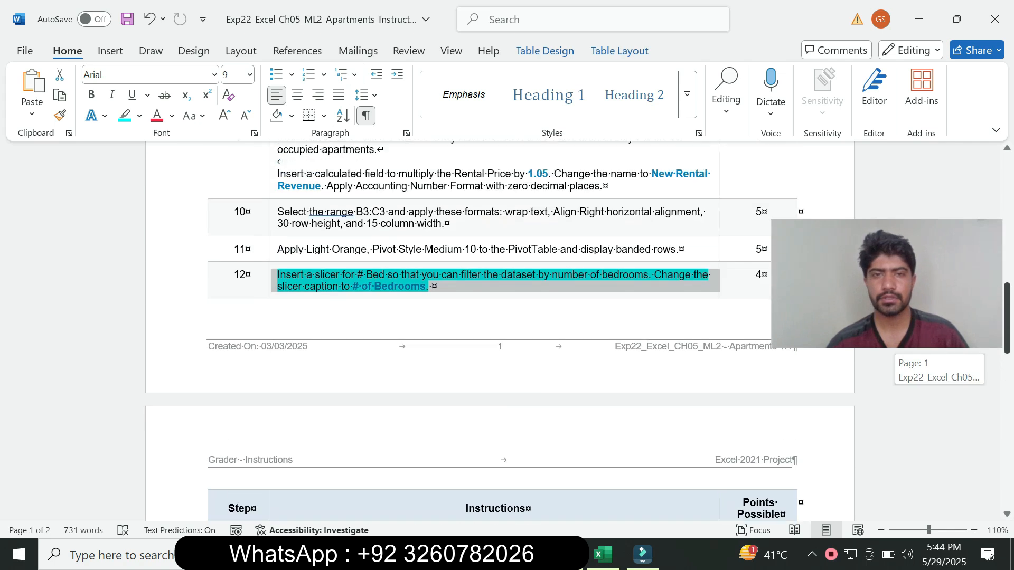
pyautogui.click(139, 115)
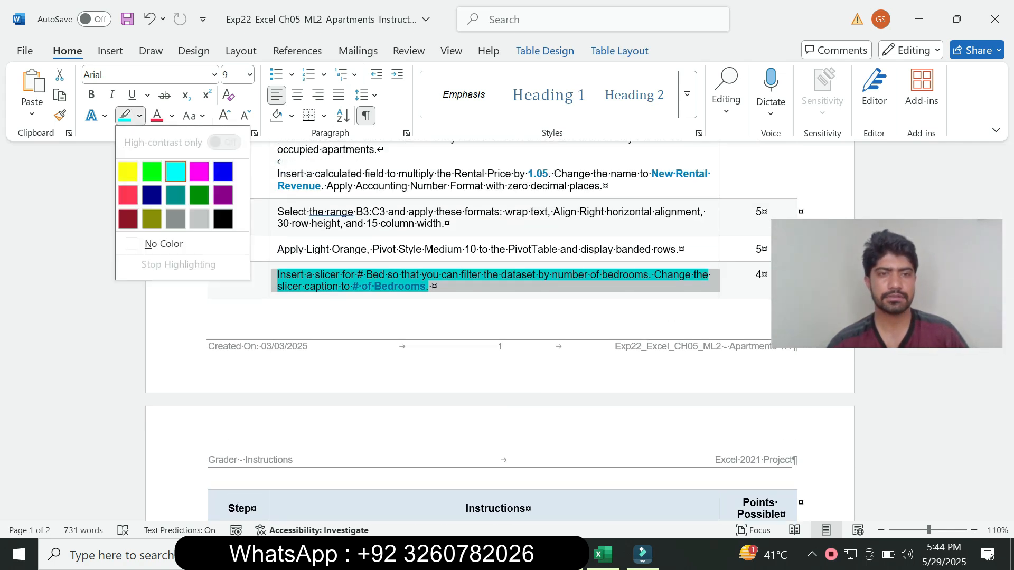
pyautogui.click(161, 243)
# Step: Set the step 13 instruction text to 12 pt with a turquoise highlight
pyautogui.moveTo(1006, 318); pyautogui.dragTo(1007, 359)
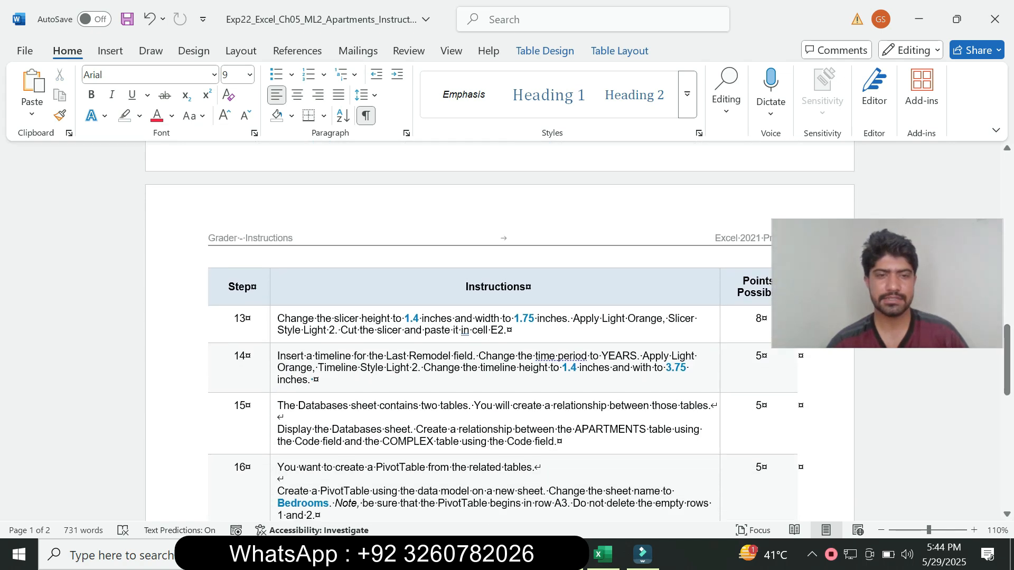
pyautogui.tripleClick(337, 323)
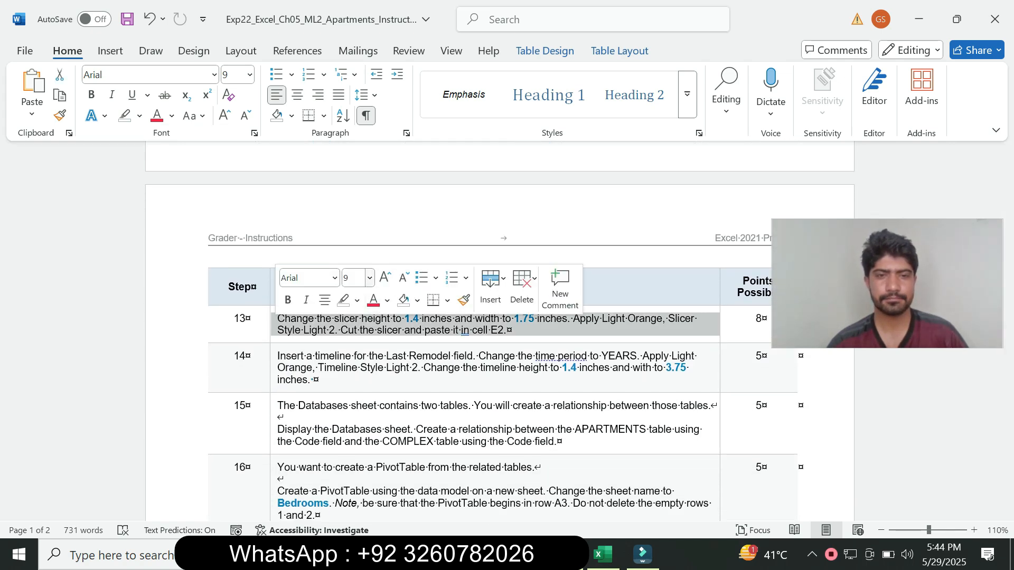
pyautogui.click(370, 278)
pyautogui.click(357, 89)
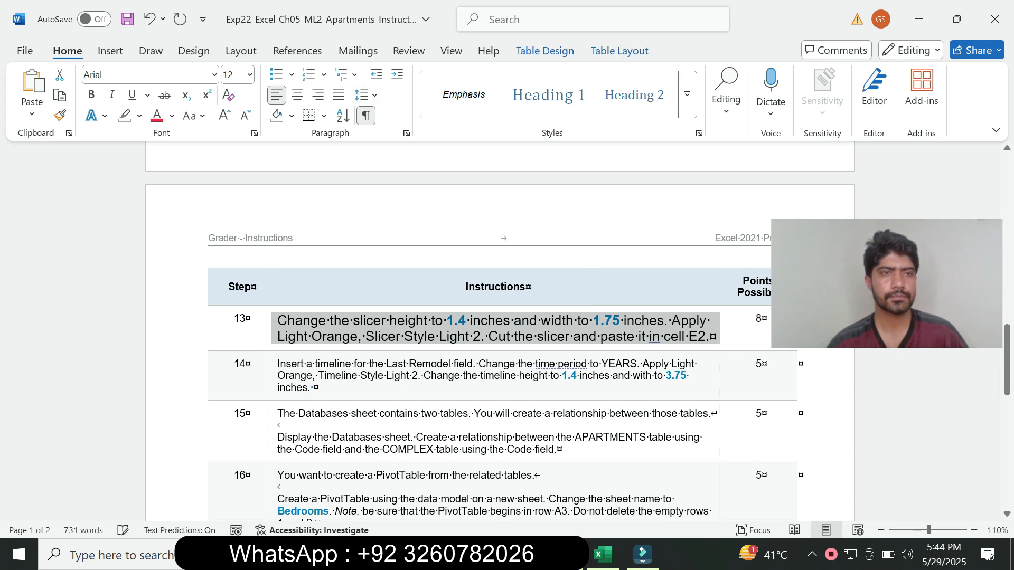
pyautogui.click(139, 115)
pyautogui.click(176, 172)
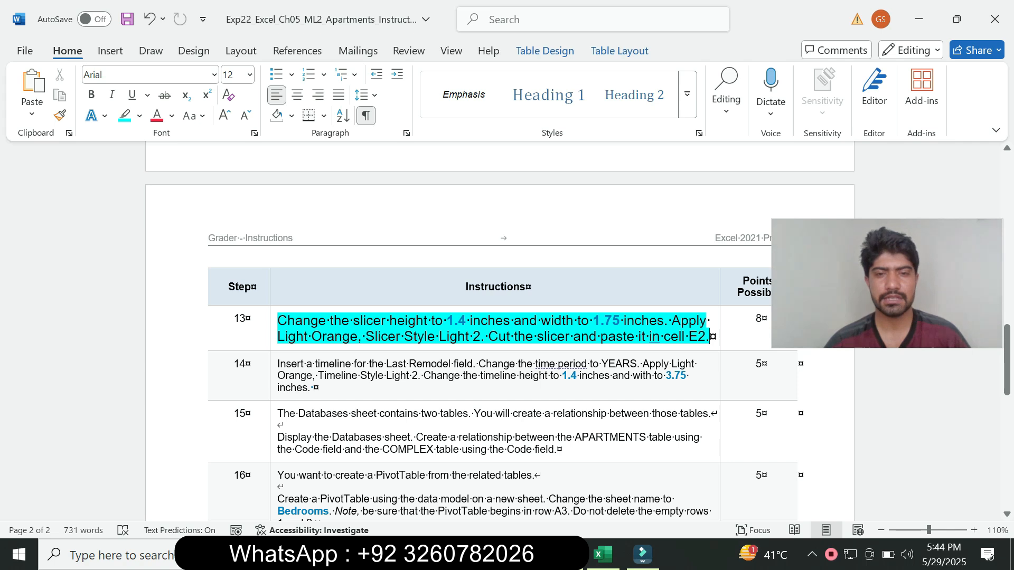
# Step: Copy the height value from step 13 in Word and set the slicer's height to 1.4 inches in Excel
pyautogui.moveTo(447, 320); pyautogui.dragTo(470, 320)
pyautogui.hotkey('ctrl', 'c')
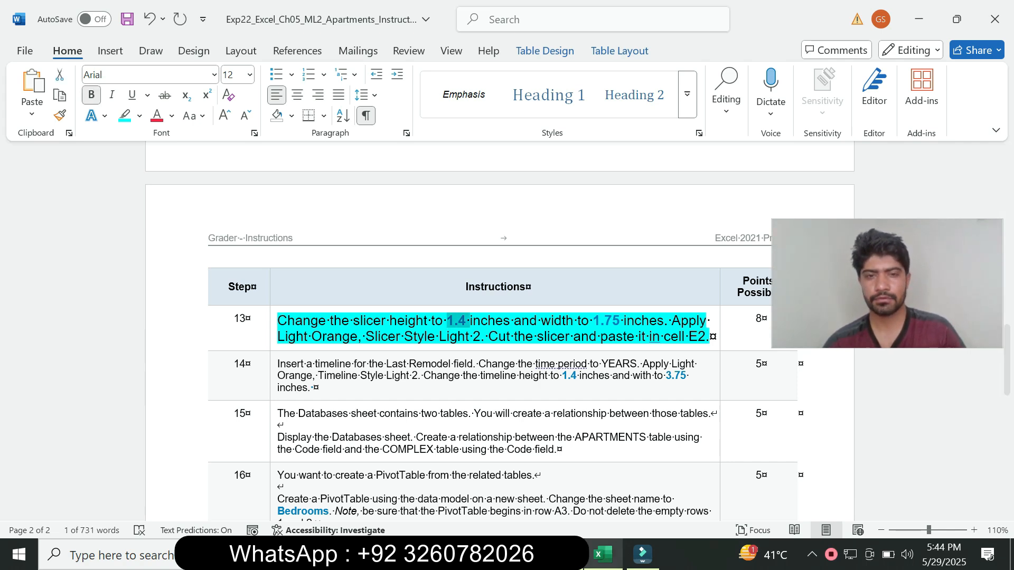
pyautogui.click(603, 554)
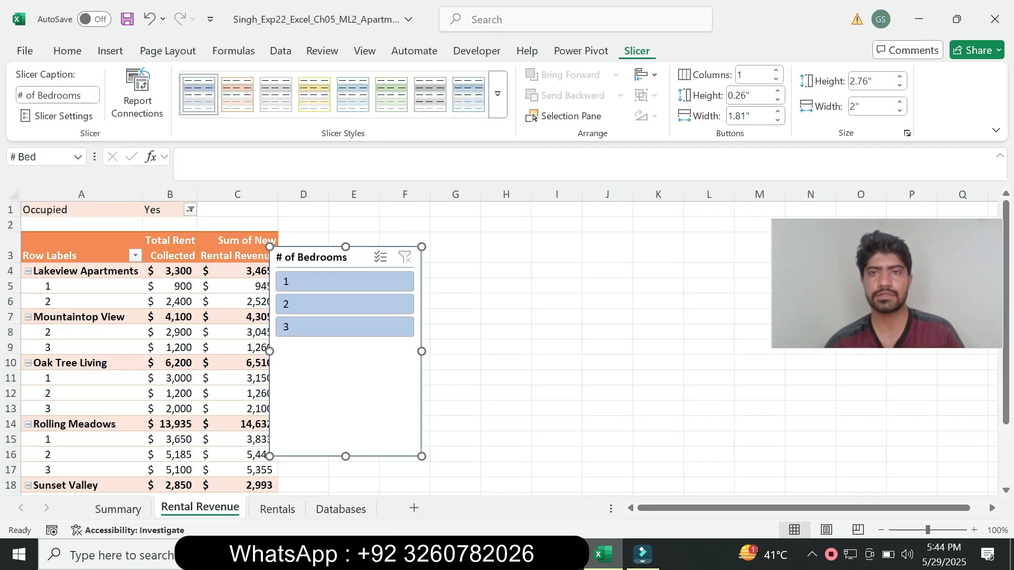
pyautogui.click(866, 81)
pyautogui.hotkey('ctrl', 'v')
pyautogui.press('Return')
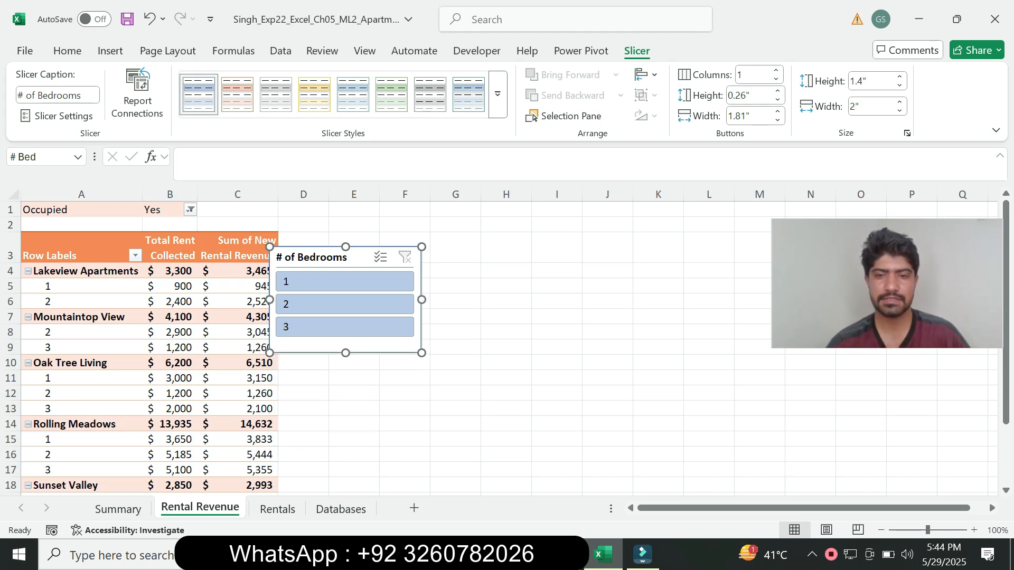
# Step: Check the width given in step 13 in Word, then set the slicer's width to 1.75 inches in Excel
pyautogui.hotkey('alt', 'Tab')
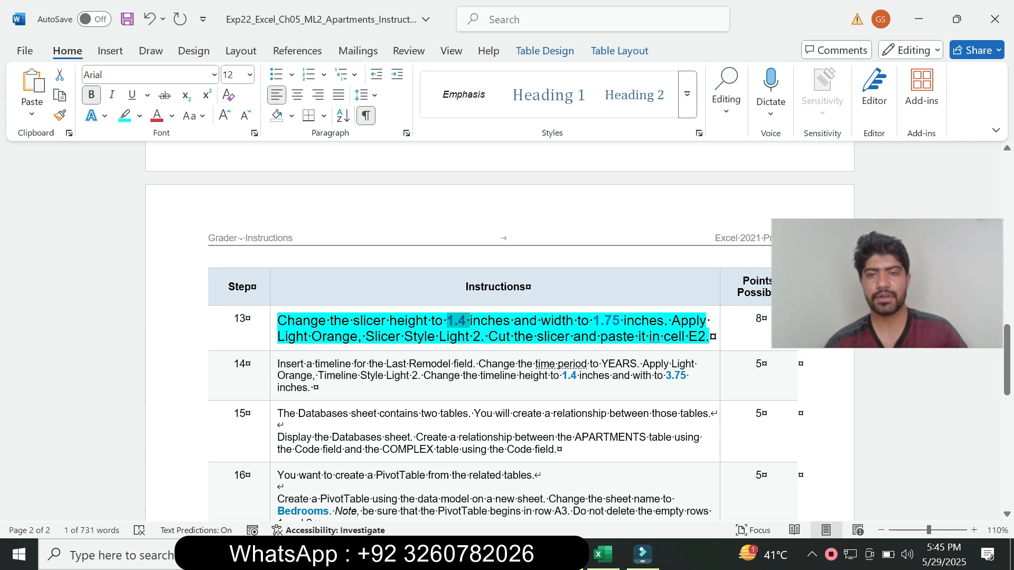
pyautogui.moveTo(593, 321); pyautogui.dragTo(623, 321)
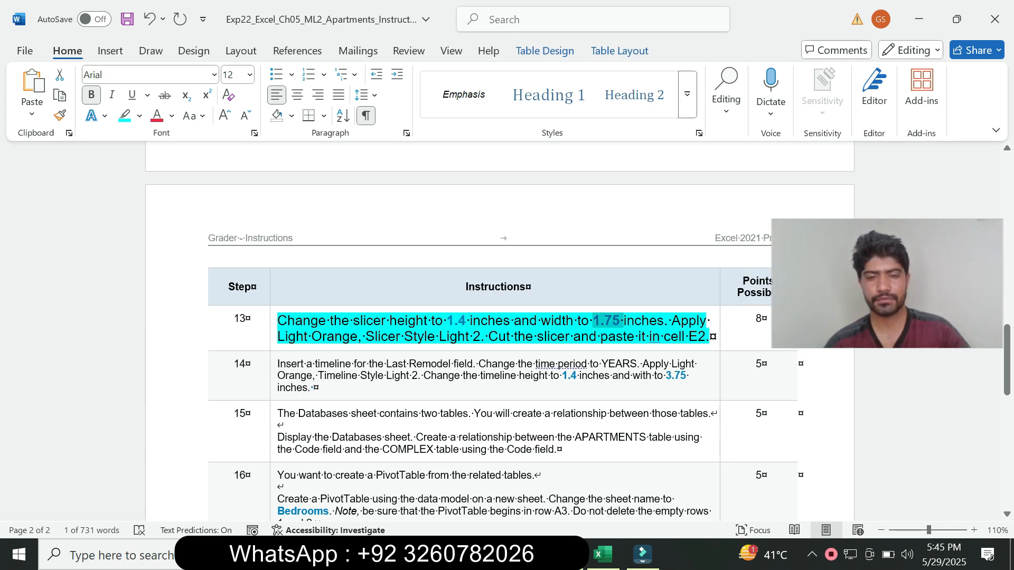
pyautogui.click(603, 554)
pyautogui.click(868, 107)
pyautogui.write('1.75')
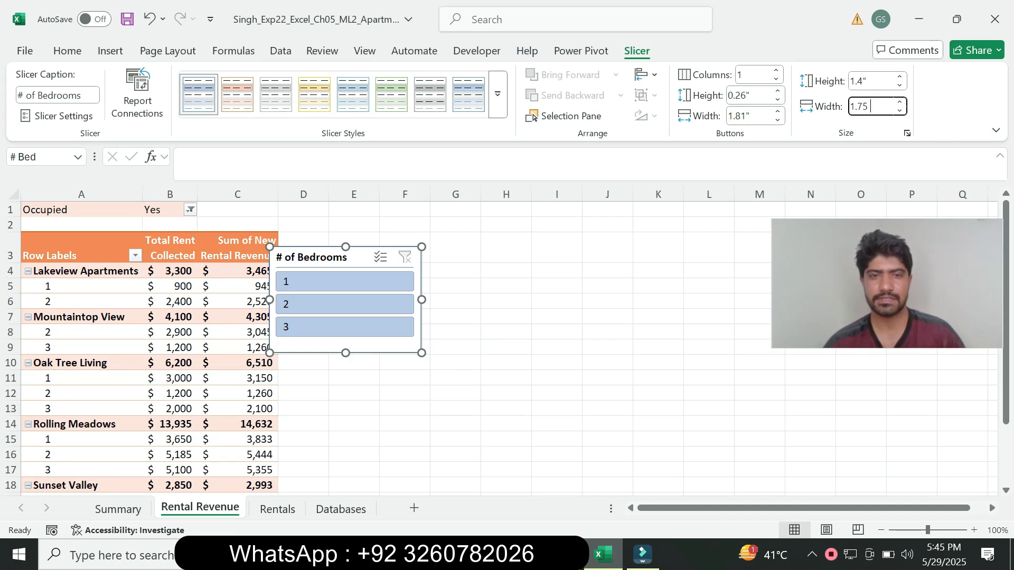
pyautogui.press('Return')
# Step: Check the style named in step 13 in Word, then apply Light Orange, Slicer Style Light 2 to the slicer in Excel
pyautogui.hotkey('alt', 'Tab')
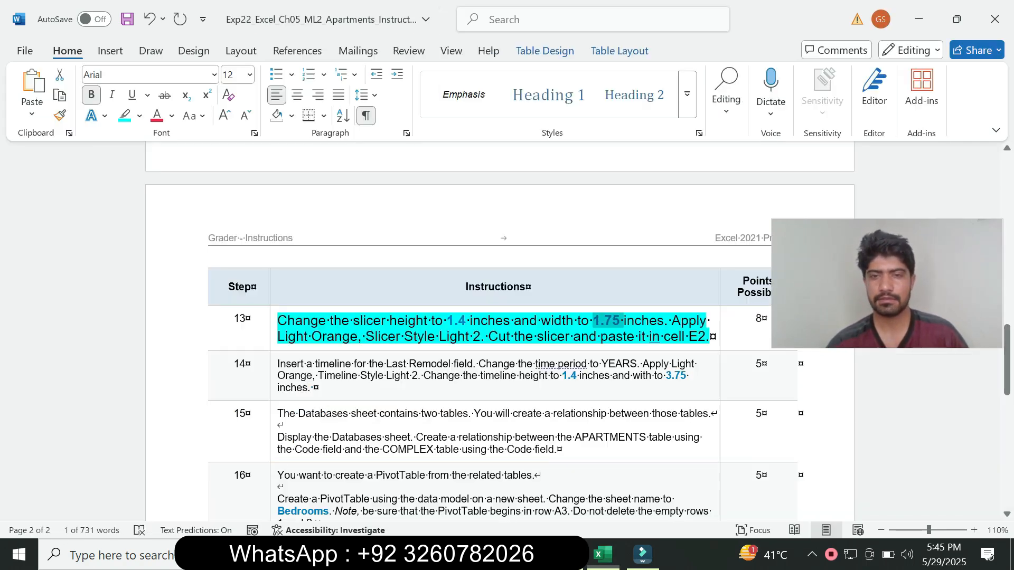
pyautogui.moveTo(278, 336); pyautogui.dragTo(472, 337)
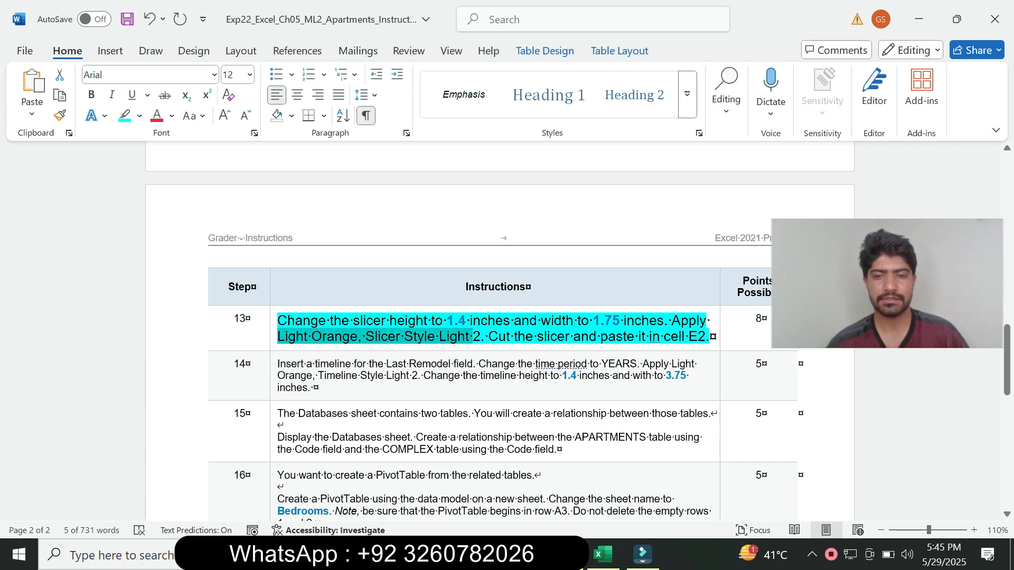
pyautogui.click(602, 475)
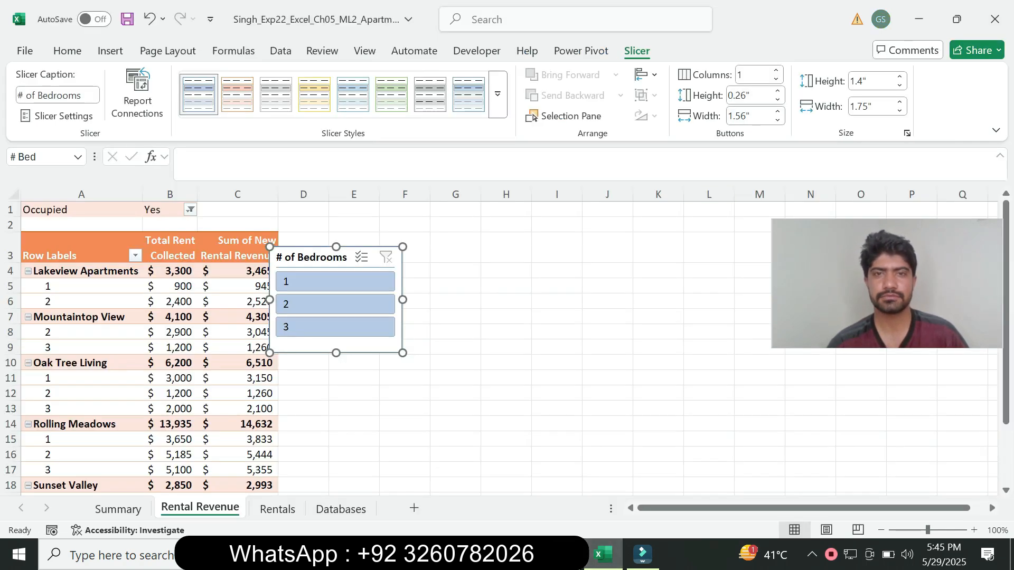
pyautogui.click(498, 94)
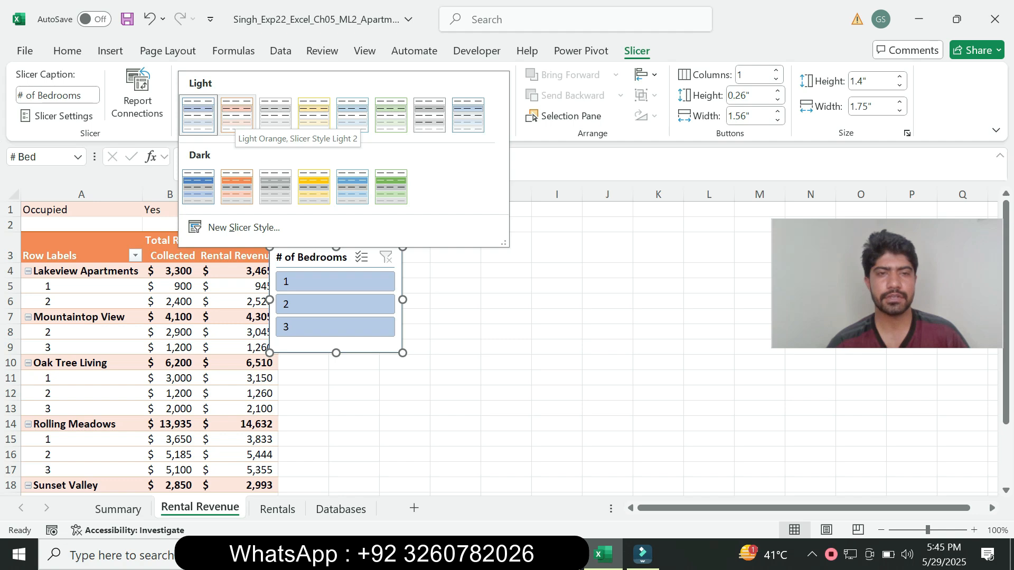
pyautogui.click(236, 114)
# Step: Check the slicer placement in step 13 in Word, then cut the # of Bedrooms slicer in Excel and paste it at cell E2
pyautogui.hotkey('alt', 'Tab')
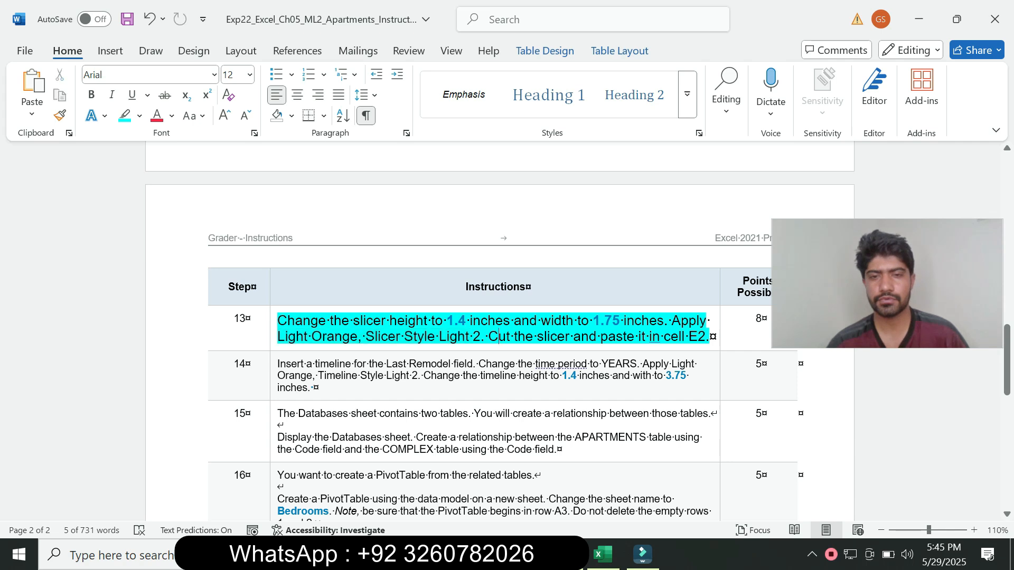
pyautogui.moveTo(488, 336); pyautogui.dragTo(709, 337)
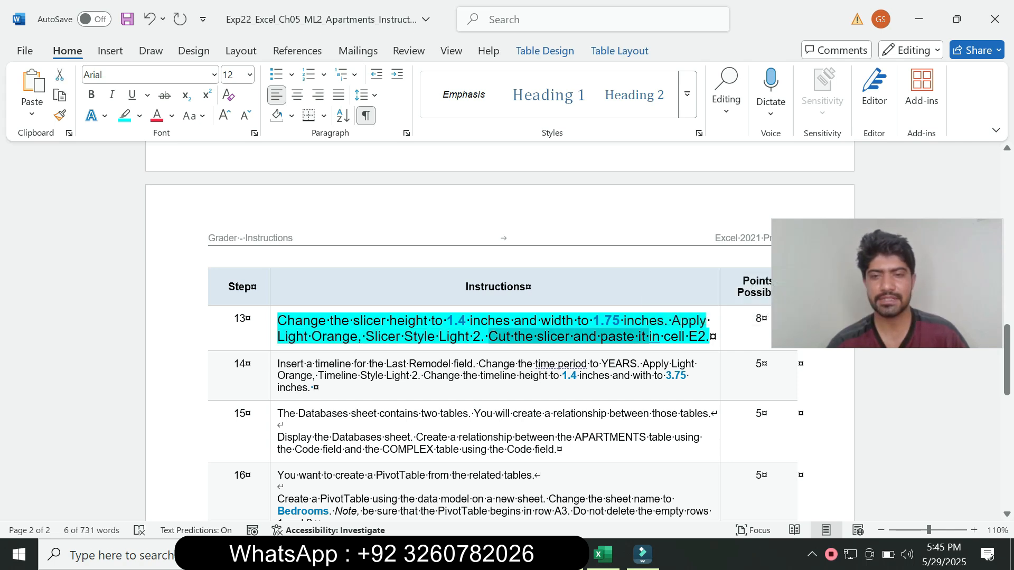
pyautogui.click(602, 554)
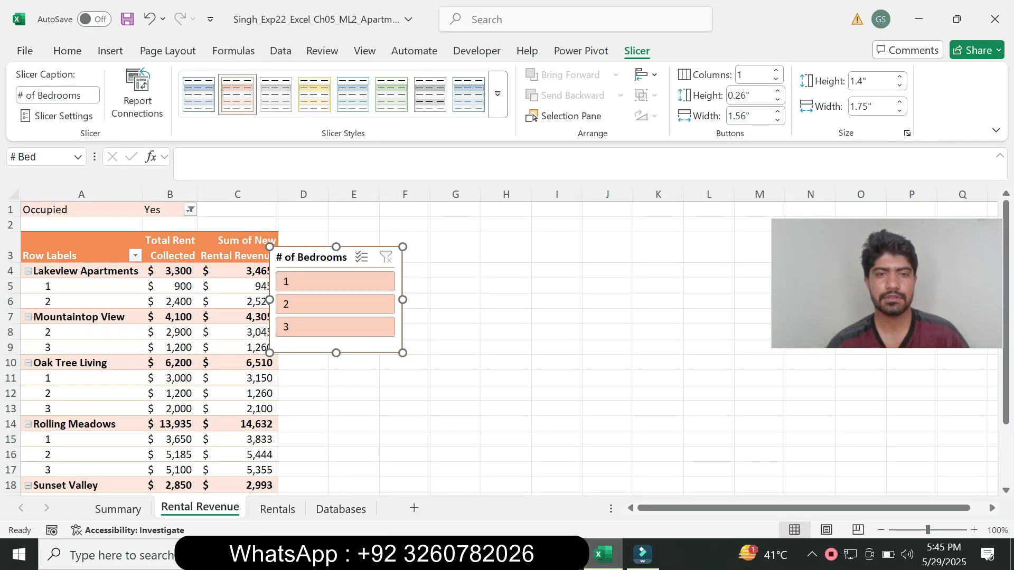
pyautogui.rightClick(324, 264)
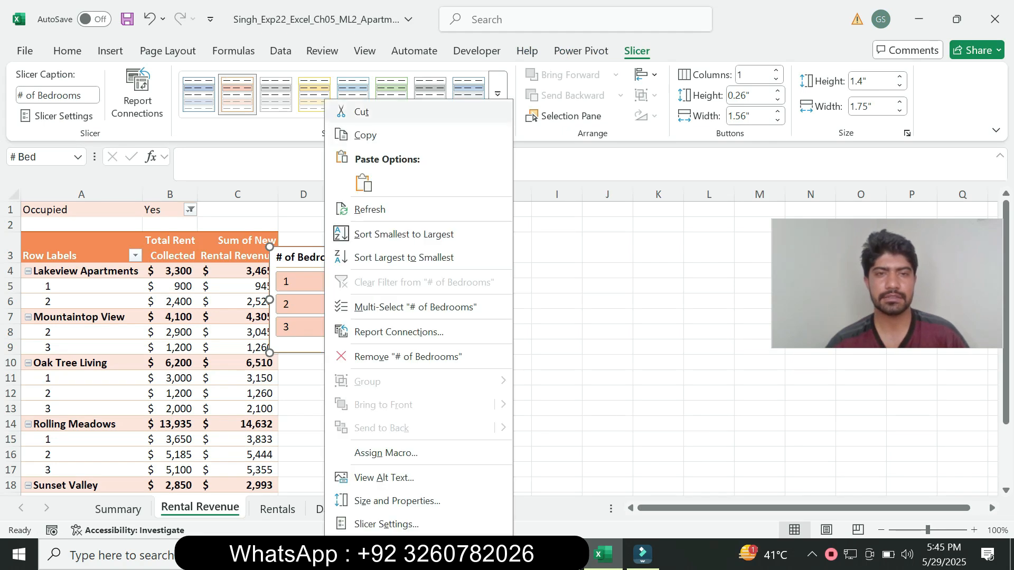
pyautogui.click(362, 112)
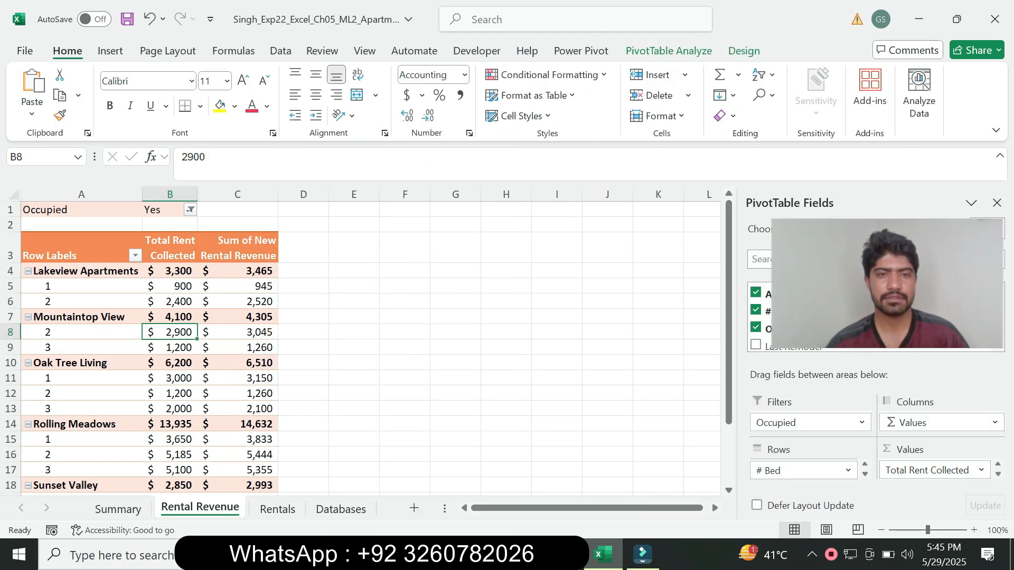
pyautogui.click(354, 225)
pyautogui.hotkey('ctrl', 'v')
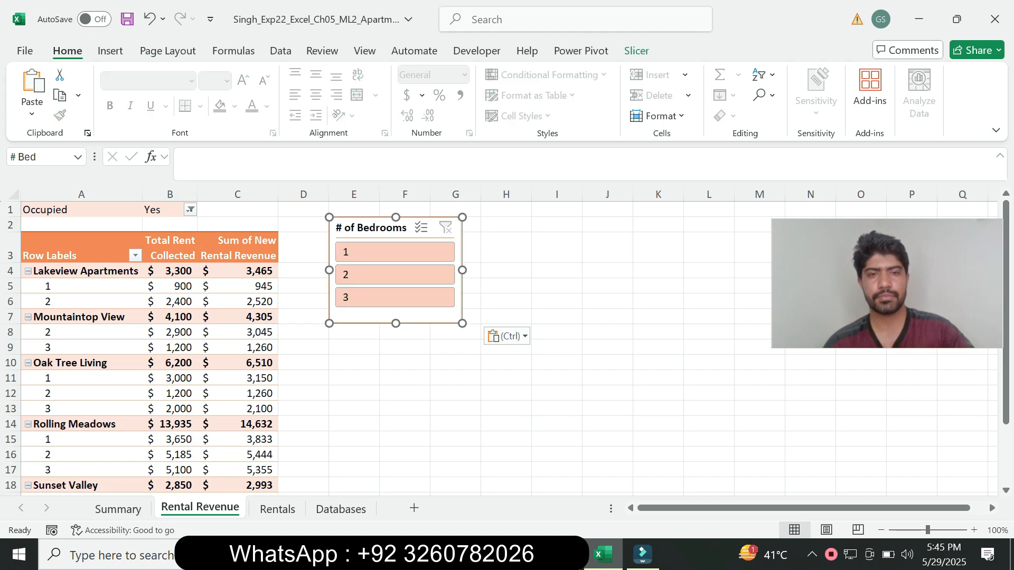
pyautogui.hotkey('alt', 'Tab')
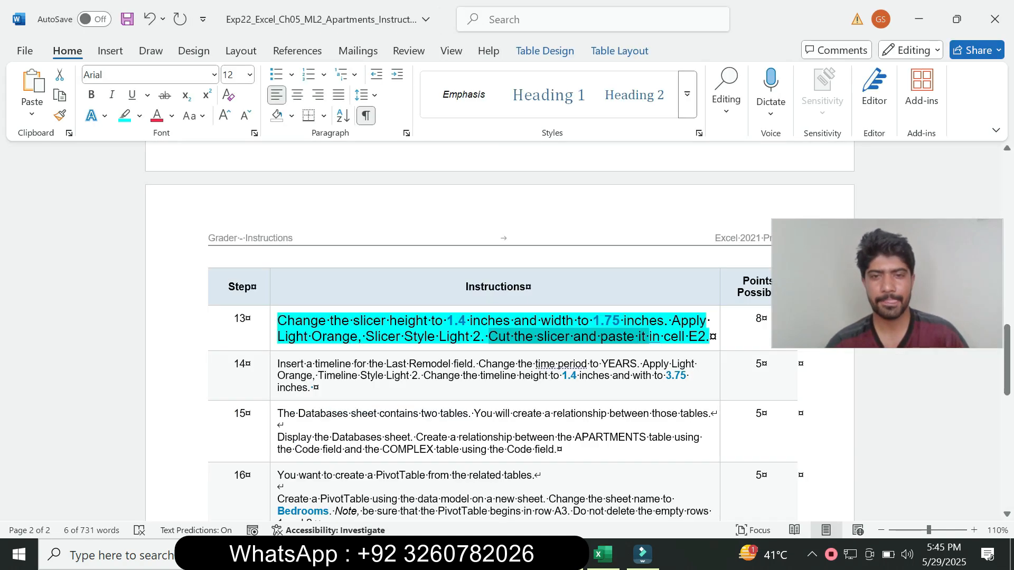
pyautogui.hotkey('alt', 'Tab')
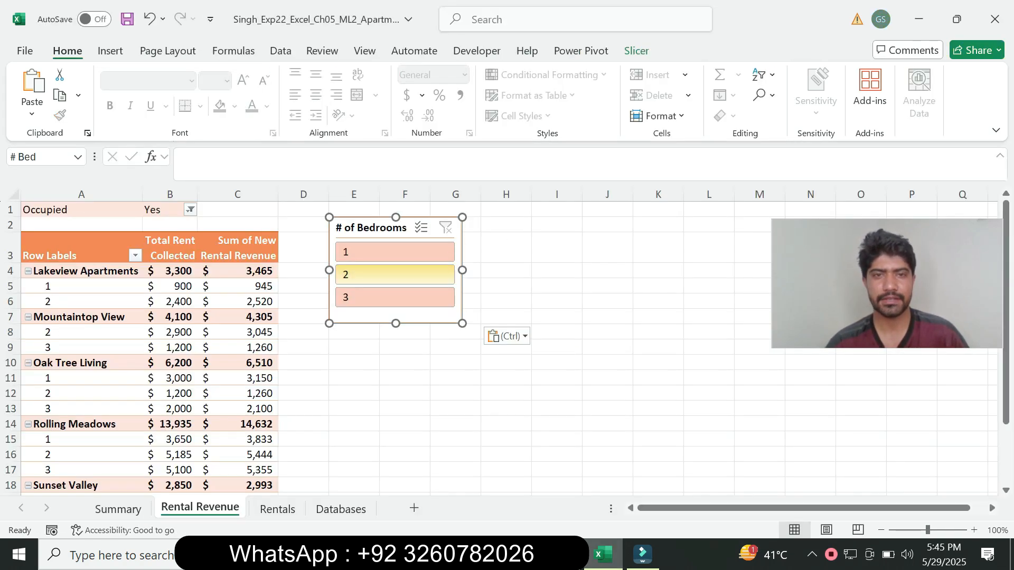
# Step: Set the step 13 instruction text in Word back to 9 pt and remove its turquoise highlight
pyautogui.hotkey('alt', 'Tab')
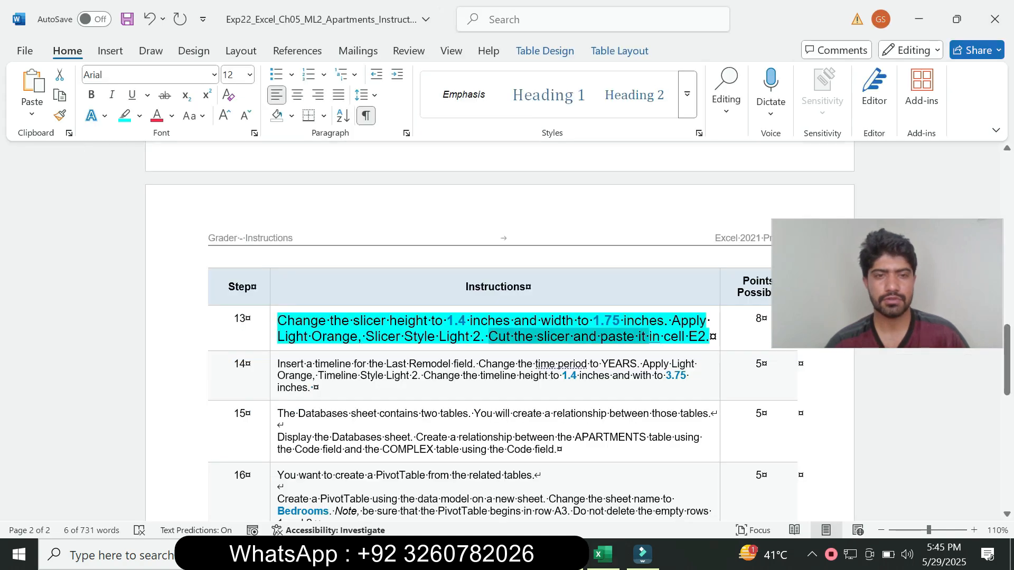
pyautogui.click(274, 332)
pyautogui.click(368, 285)
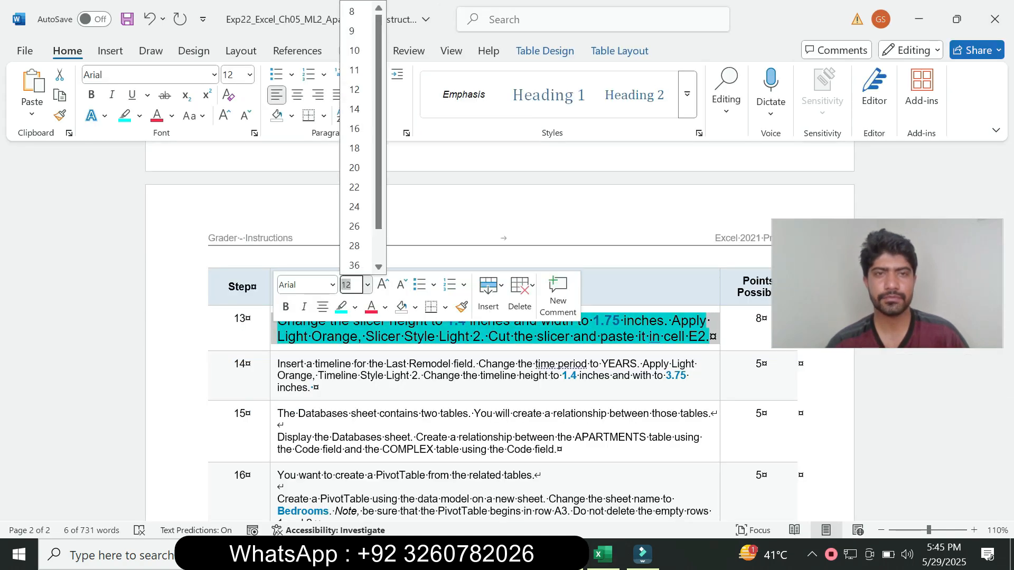
pyautogui.click(352, 31)
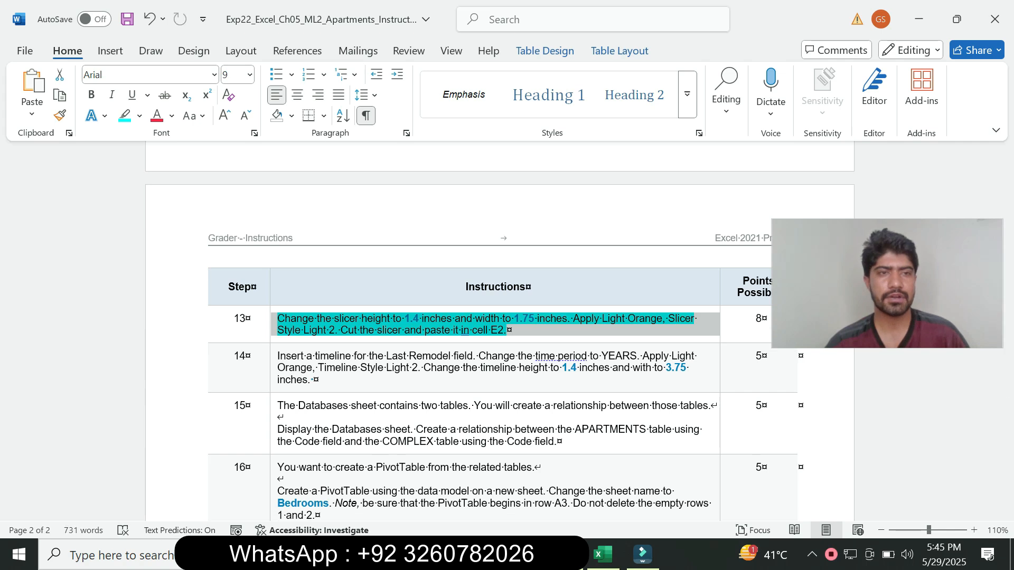
pyautogui.click(139, 116)
pyautogui.click(163, 243)
# Step: Highlight the table rows for steps 14 through 20 in turquoise
pyautogui.moveTo(278, 356); pyautogui.dragTo(388, 449)
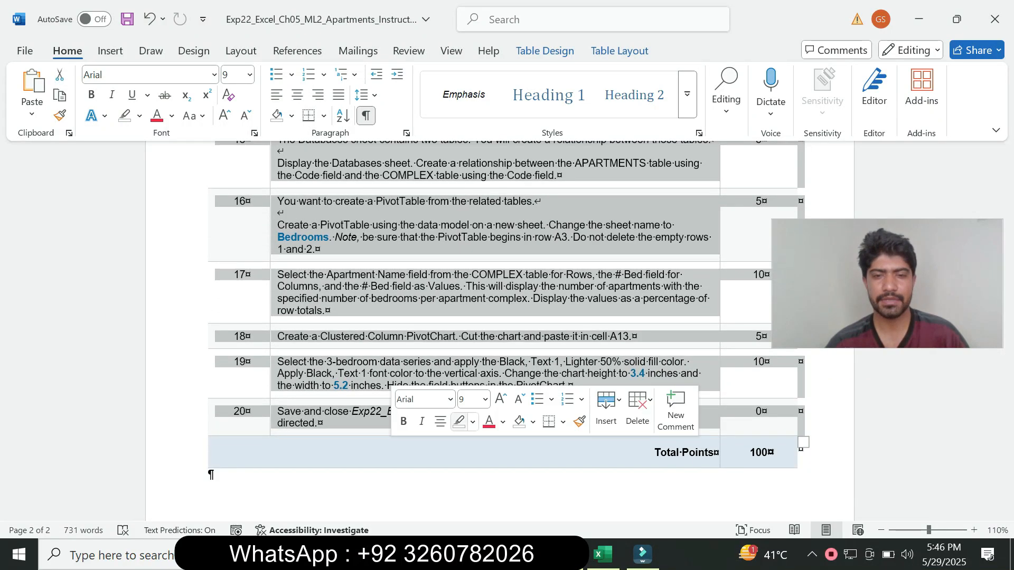
pyautogui.click(473, 422)
pyautogui.click(505, 302)
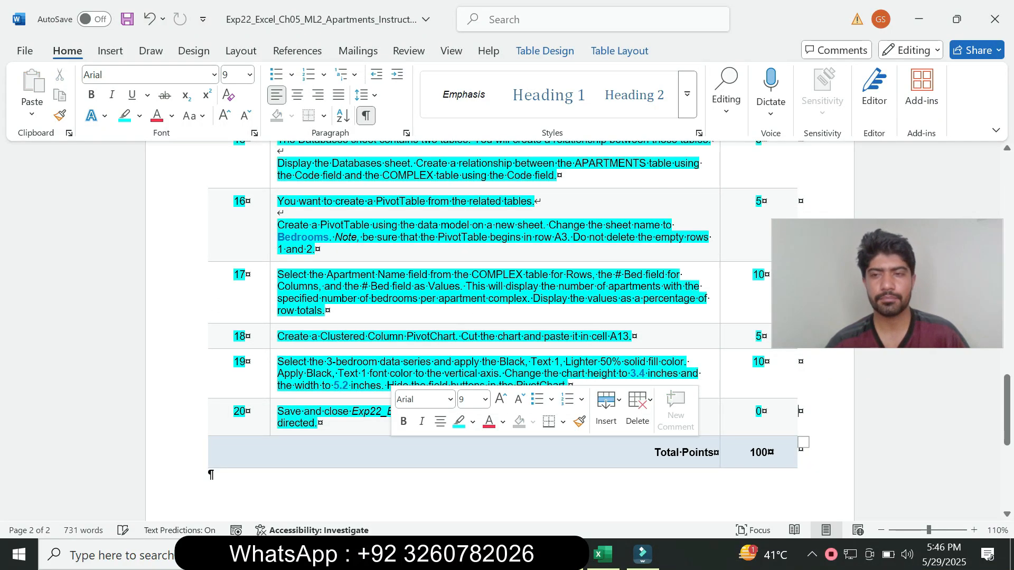
pyautogui.moveTo(1007, 411)
pyautogui.mouseDown()
pyautogui.moveTo(1006, 362)
pyautogui.moveTo(1006, 421)
pyautogui.moveTo(1006, 180)
pyautogui.moveTo(1006, 418)
pyautogui.moveTo(1007, 409)
pyautogui.mouseUp()
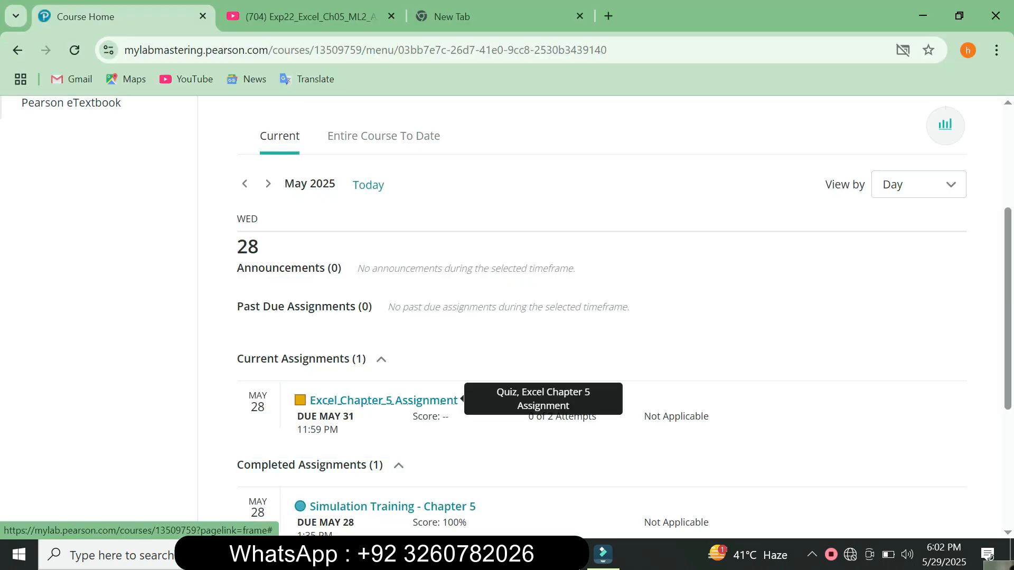
# Step: Switch to MyLab IT in Chrome, open the Excel Chapter 5 Assignment and continue to its project page
pyautogui.click(383, 401)
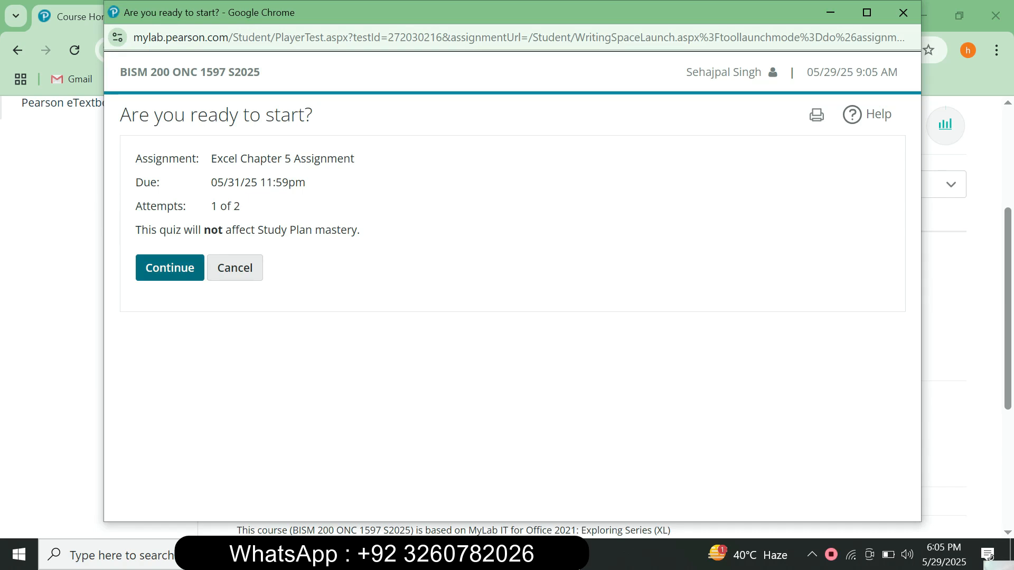
pyautogui.click(174, 269)
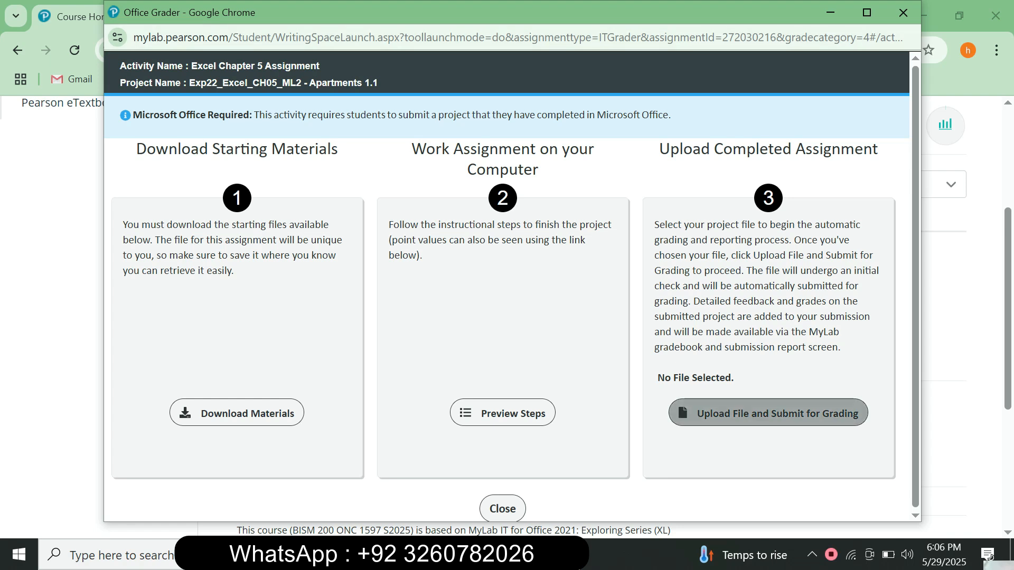
# Step: Upload the completed Exp22_Excel_Ch05_ML2_Apartments workbook from its Desktop folder and submit it for grading
pyautogui.click(768, 413)
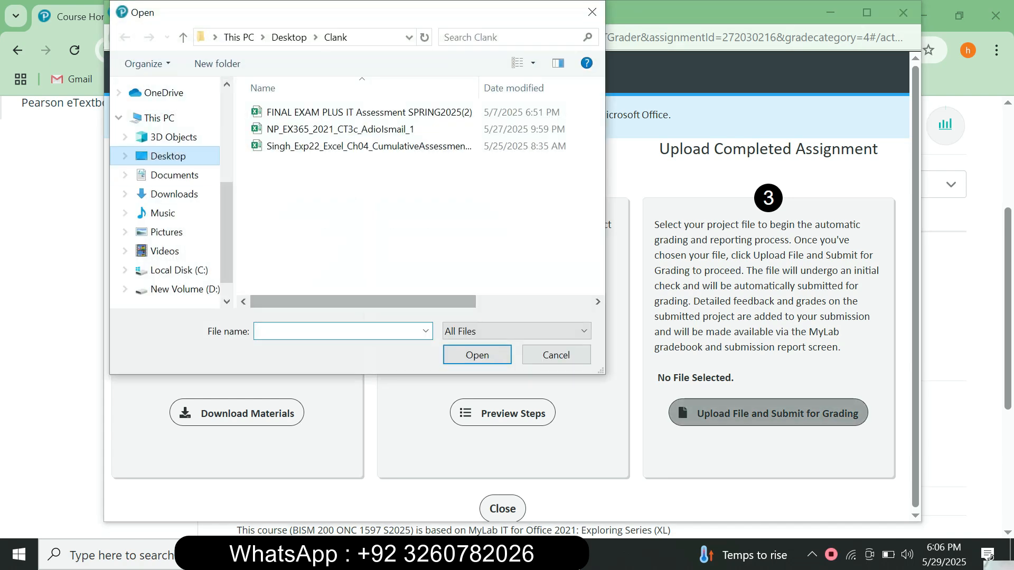
pyautogui.click(168, 156)
pyautogui.moveTo(599, 108); pyautogui.dragTo(598, 232)
pyautogui.click(296, 173)
pyautogui.doubleClick(296, 174)
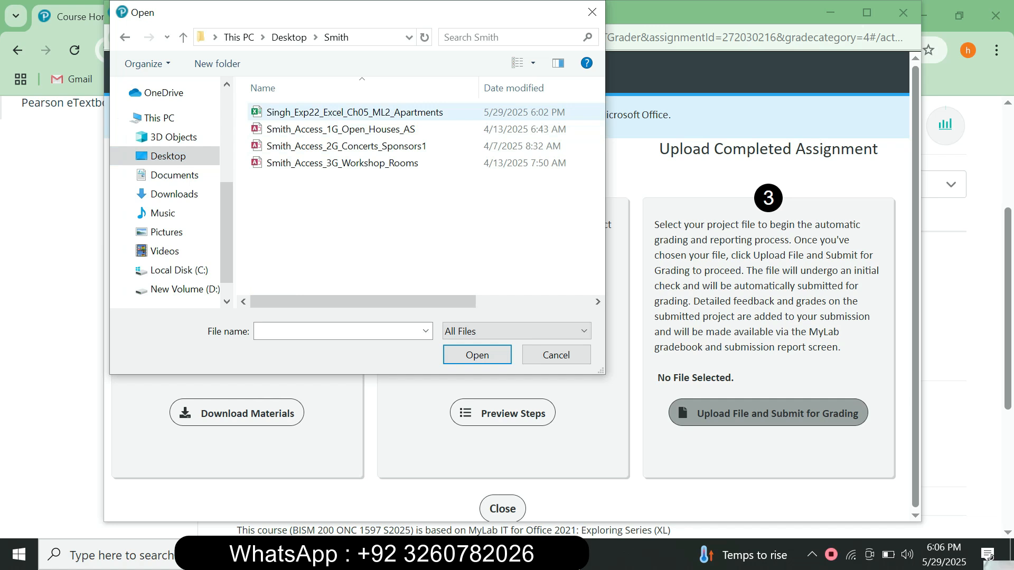
pyautogui.click(354, 112)
pyautogui.click(477, 355)
pyautogui.click(710, 426)
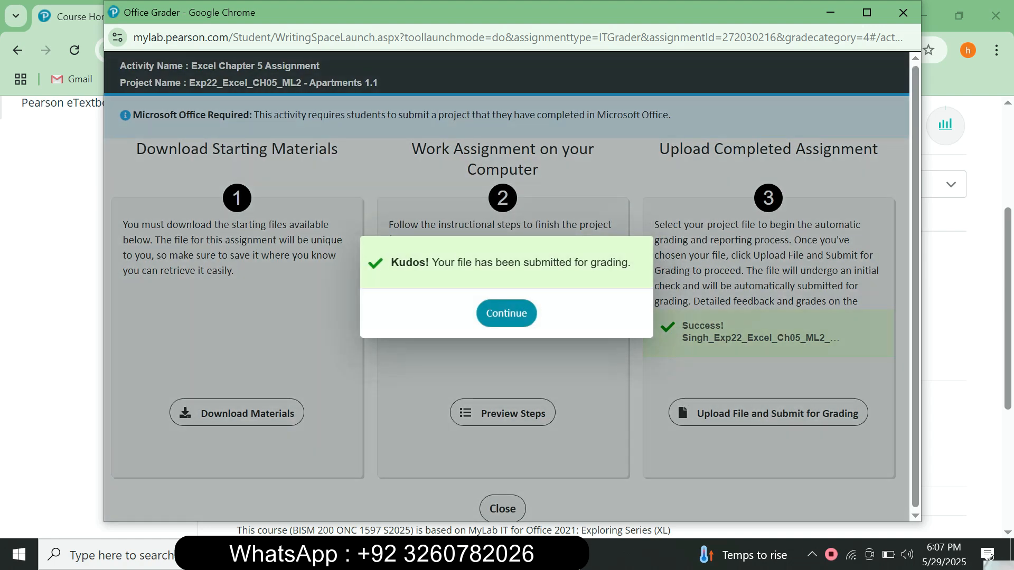
# Step: Continue past the submission confirmation and check the assignment's score in the quiz summary
pyautogui.click(506, 313)
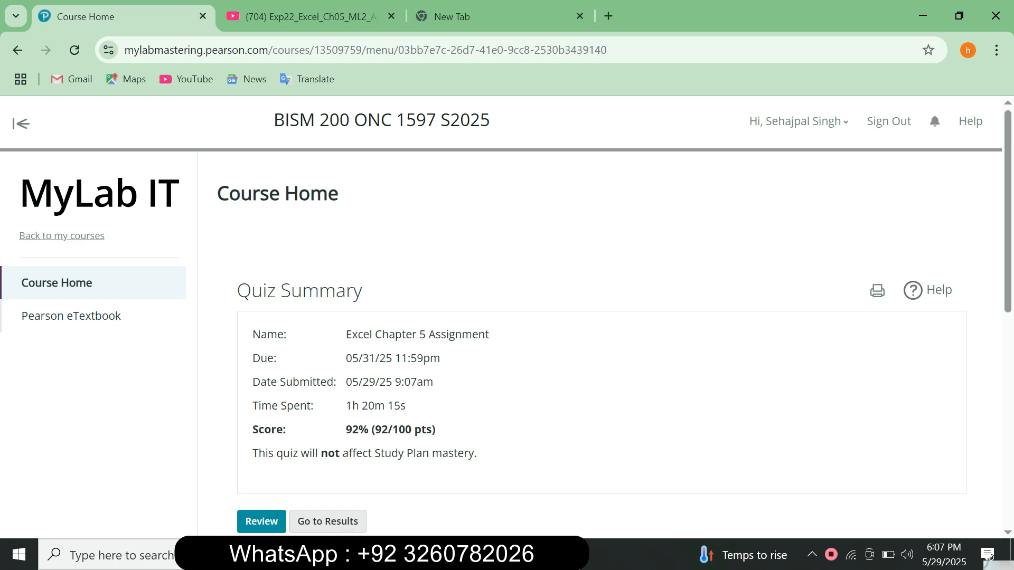
pyautogui.moveTo(346, 430); pyautogui.dragTo(446, 429)
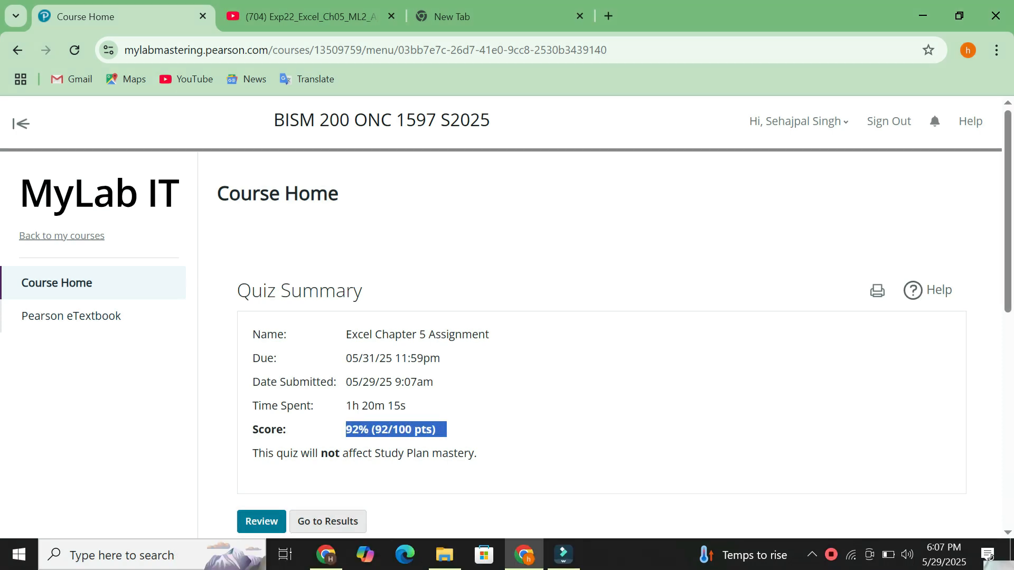
pyautogui.click(449, 430)
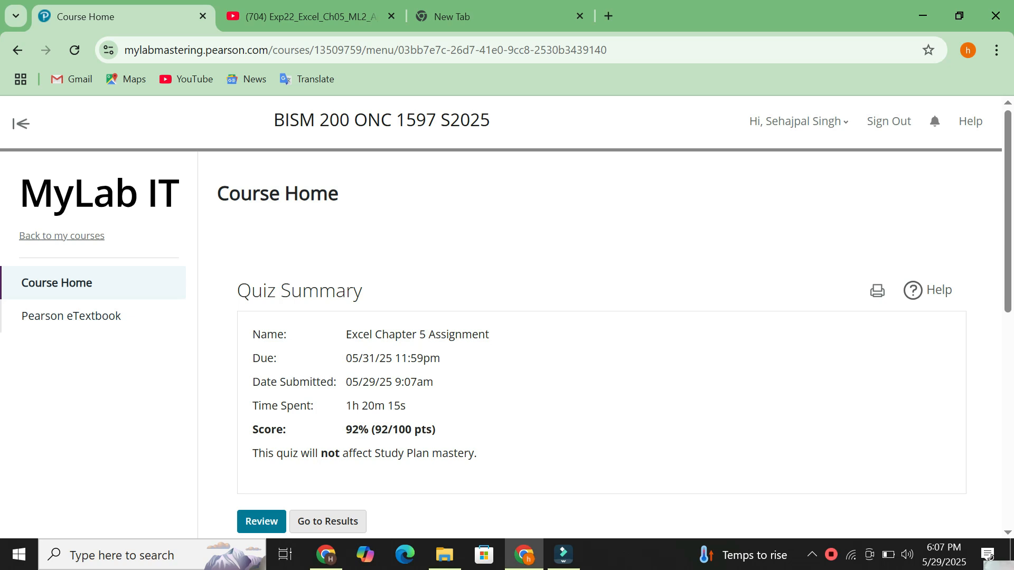